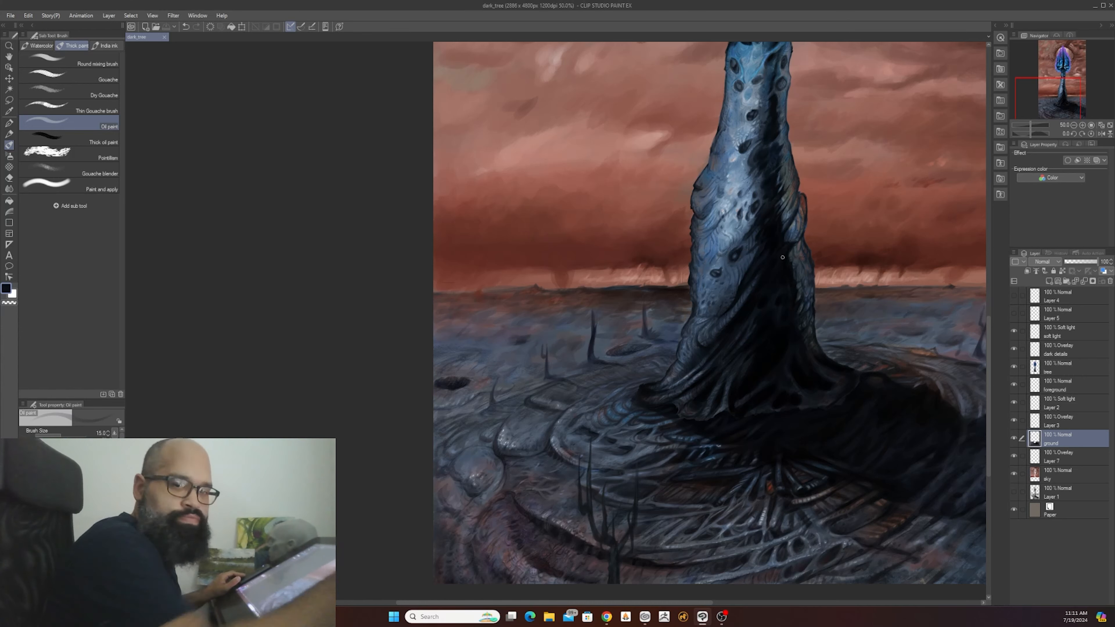
- Paint dark shading on the ground layer over the curved ridge beside the tree's base with the Oil paint brush
left_click_drag(812, 398, 747, 498)
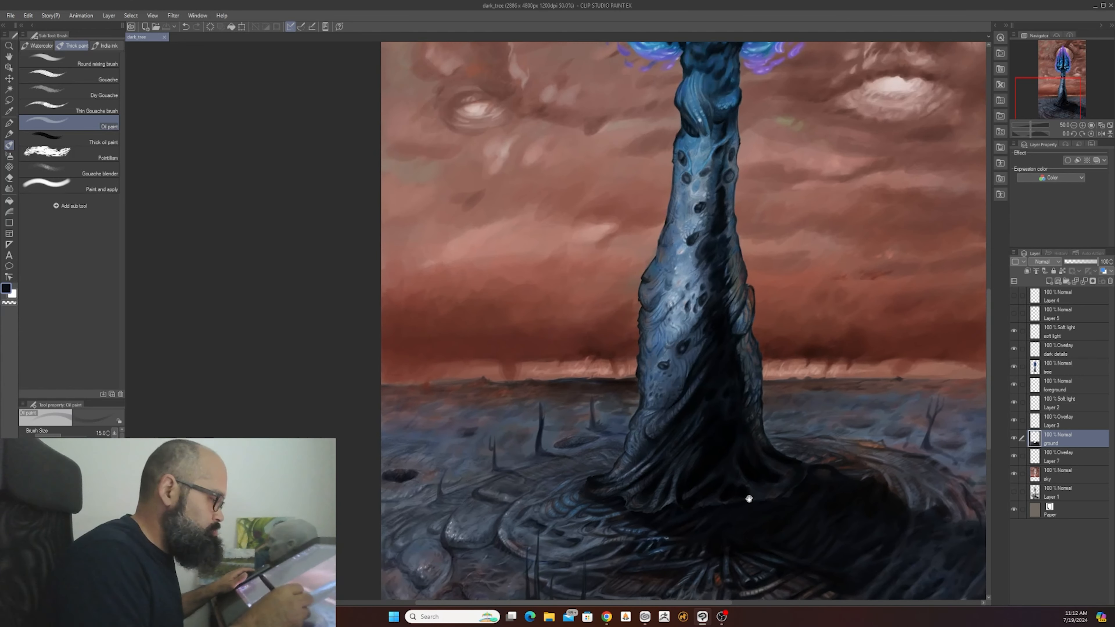
scroll(790, 421, "down", 2)
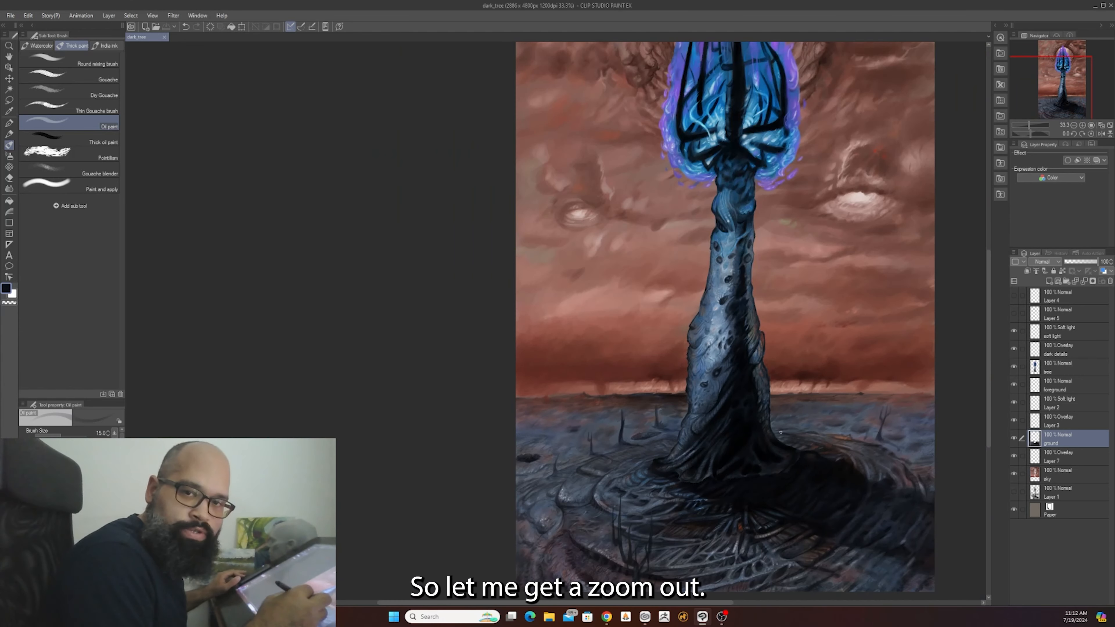
left_click_drag(786, 443, 723, 463)
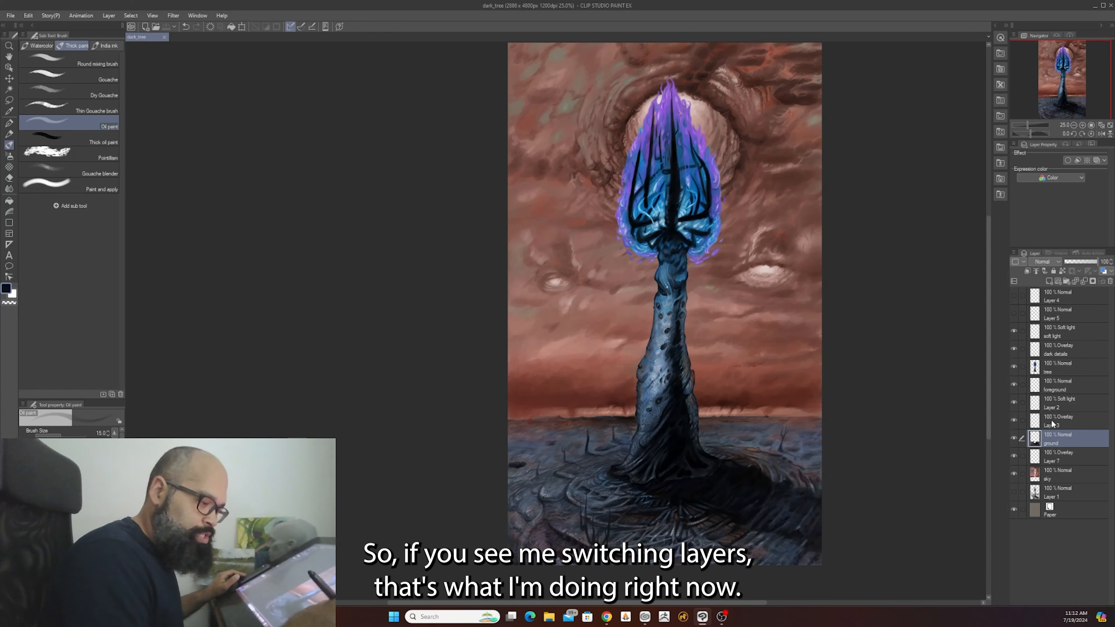
scroll(585, 491, "up", 3)
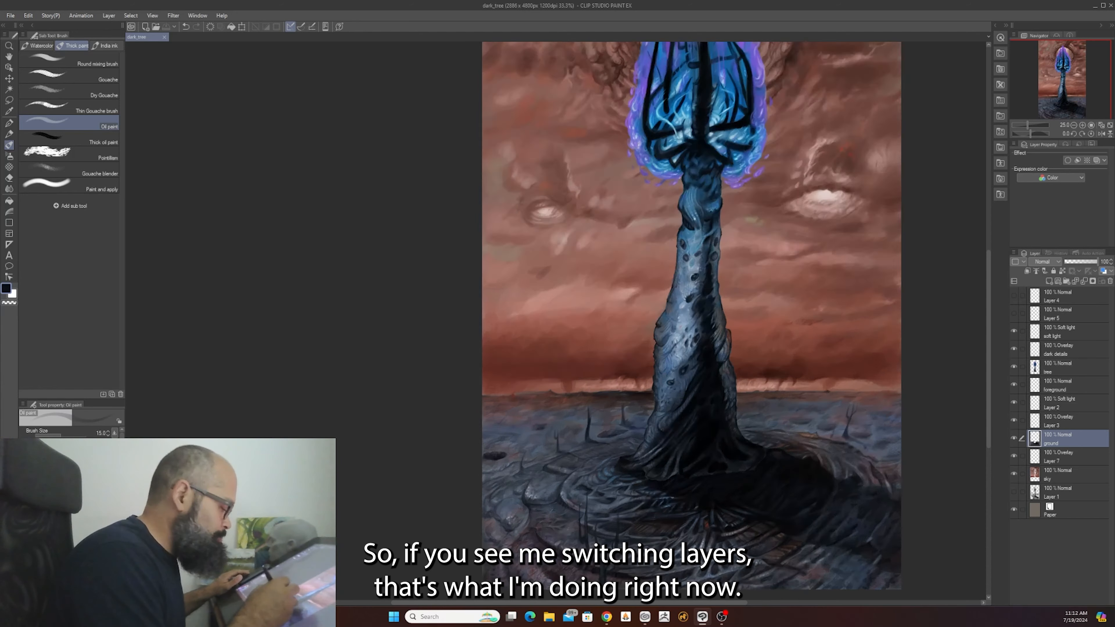
left_click_drag(591, 492, 687, 452)
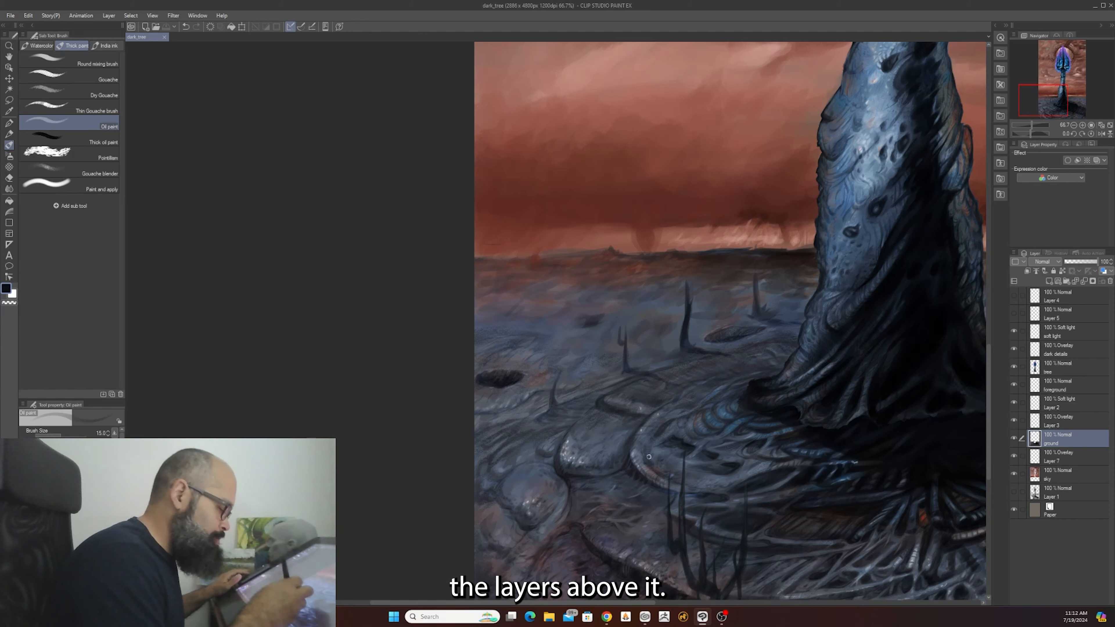
scroll(649, 457, "up", 3)
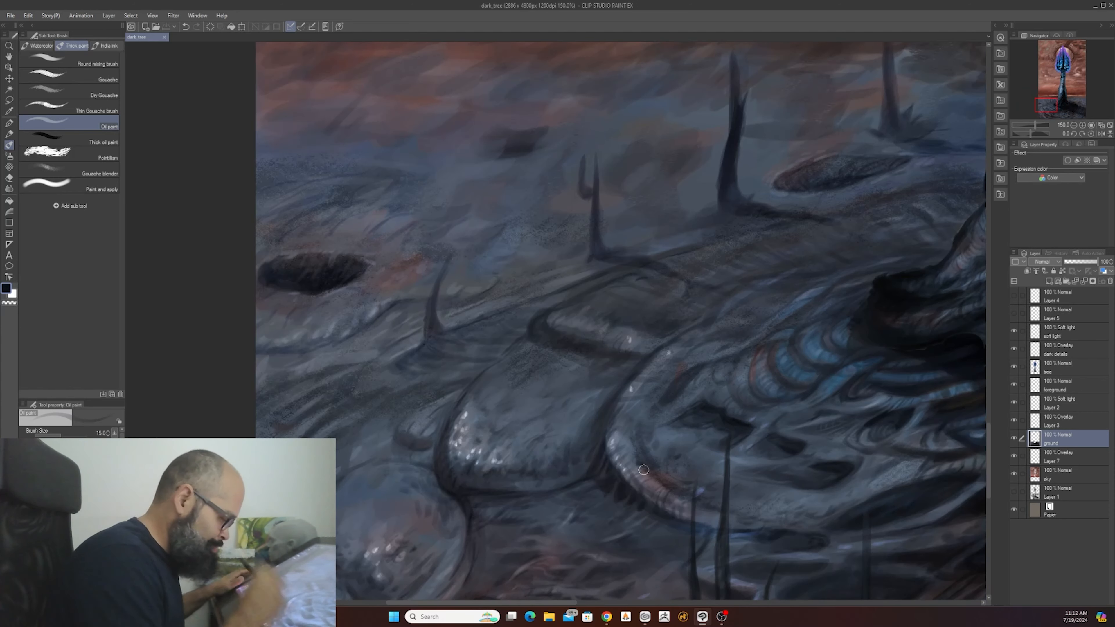
scroll(644, 470, "up", 1)
scroll(680, 471, "up", 1)
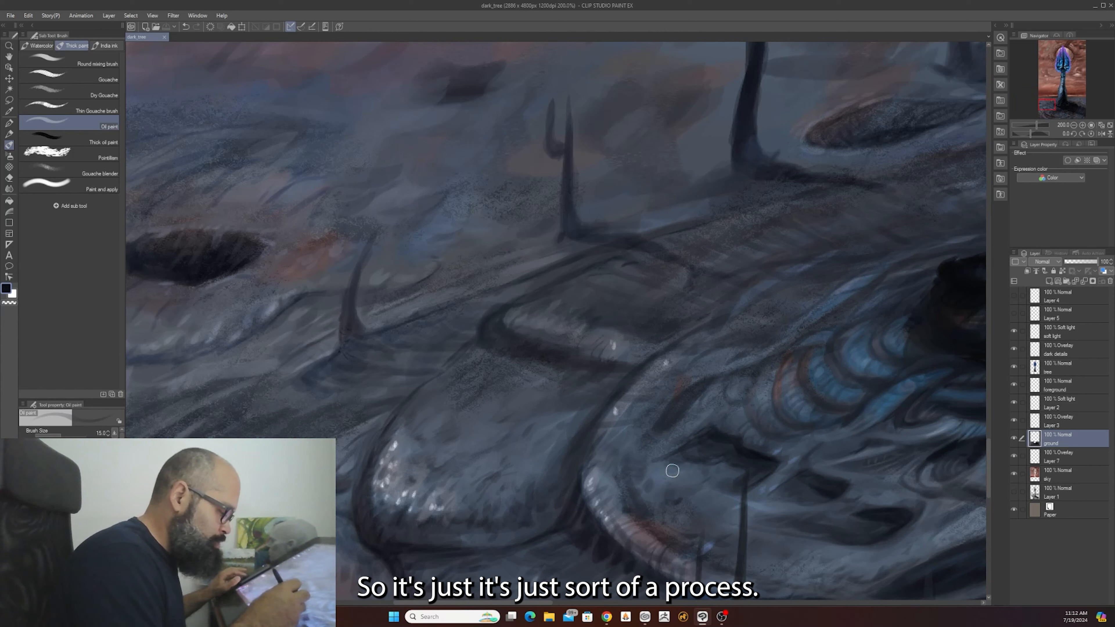
left_click_drag(683, 450, 697, 438)
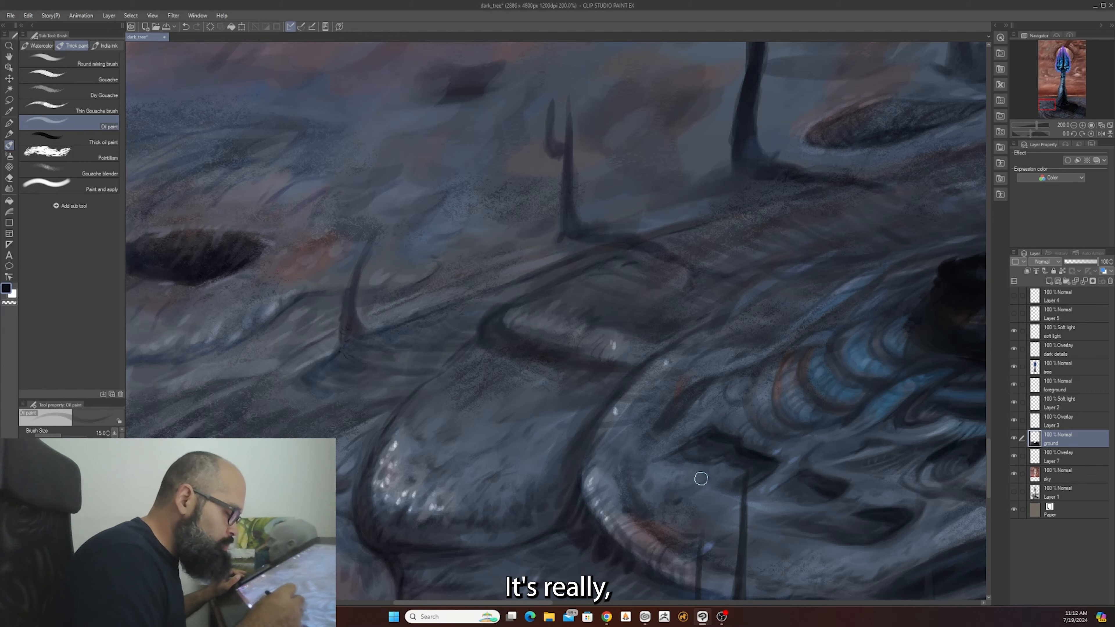
scroll(732, 434, "down", 3)
scroll(732, 434, "up", 3)
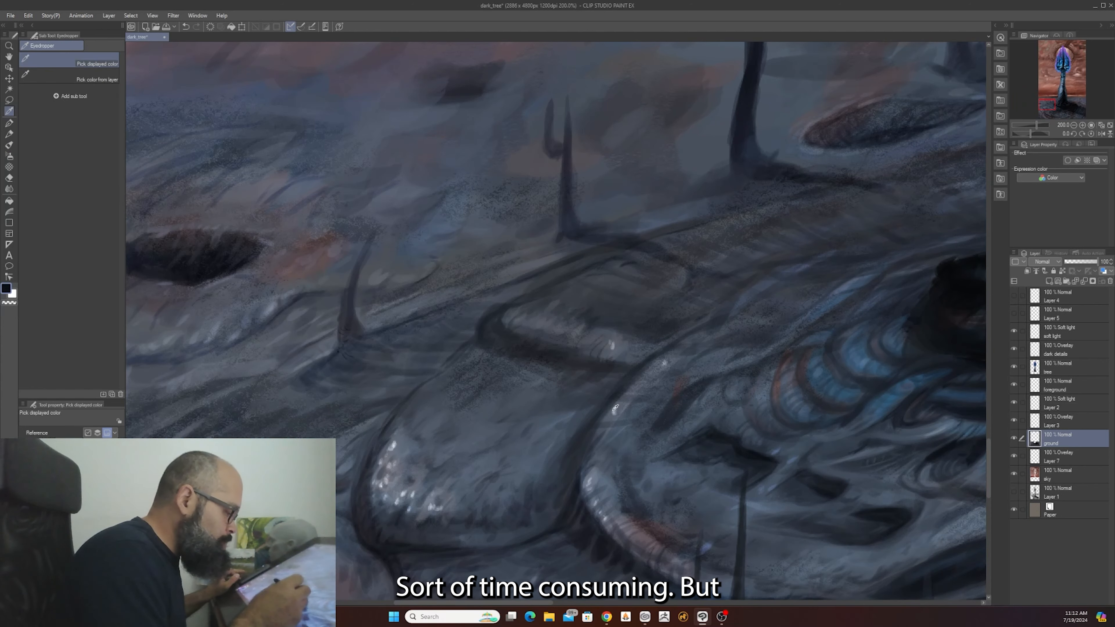
- Sample the pale highlight colour from the curved ridge's edge and dab highlights along its rim
left_click(614, 415, "alt")
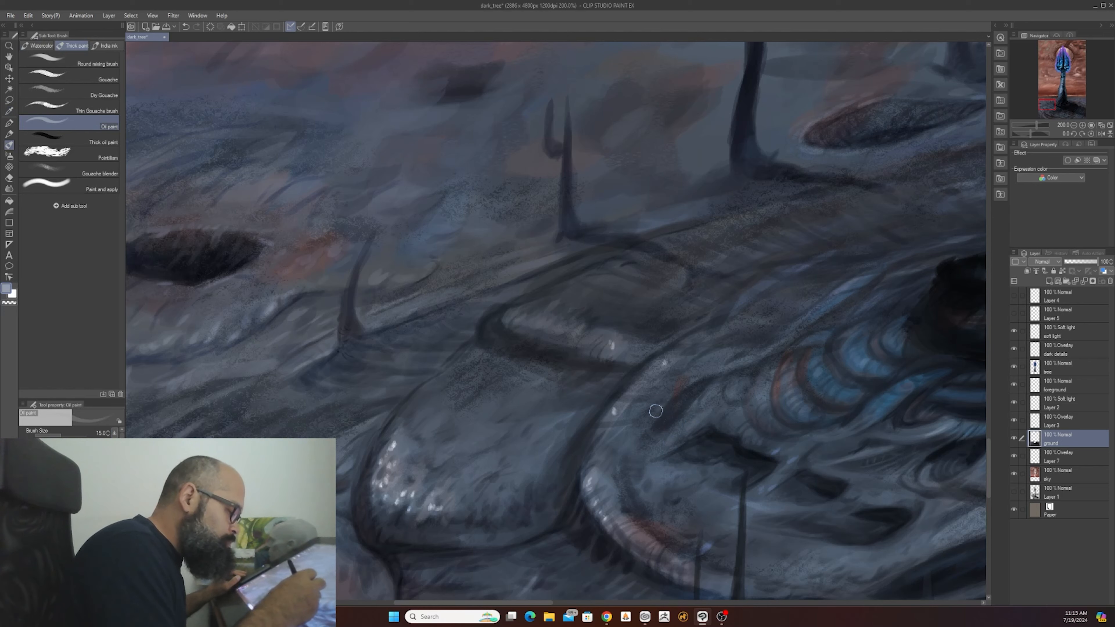
scroll(658, 393, "down", 2)
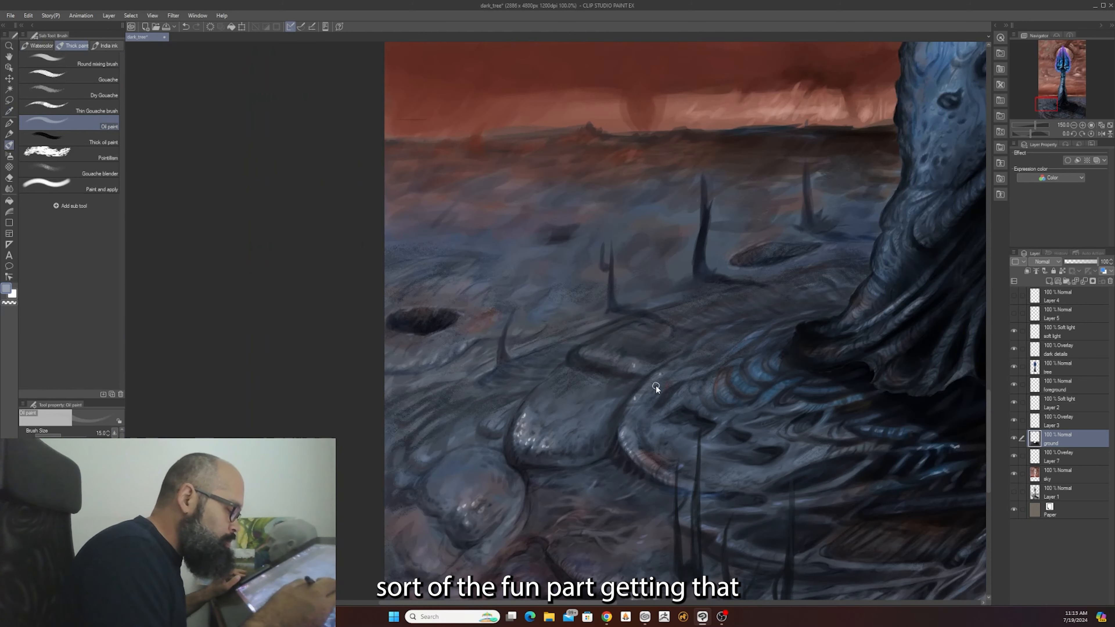
scroll(656, 386, "up", 2)
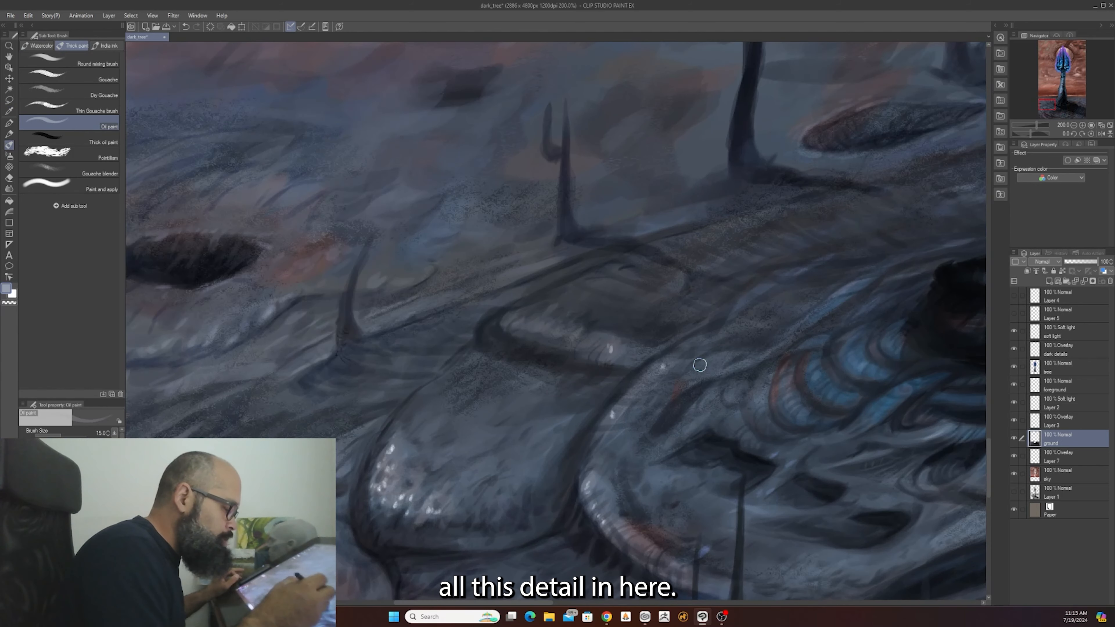
- Sample the dark colour of the ridge's hollow and paint shadow down the gap between the rounded mound and the curved ridge
key("i")
left_click(735, 444)
key("b")
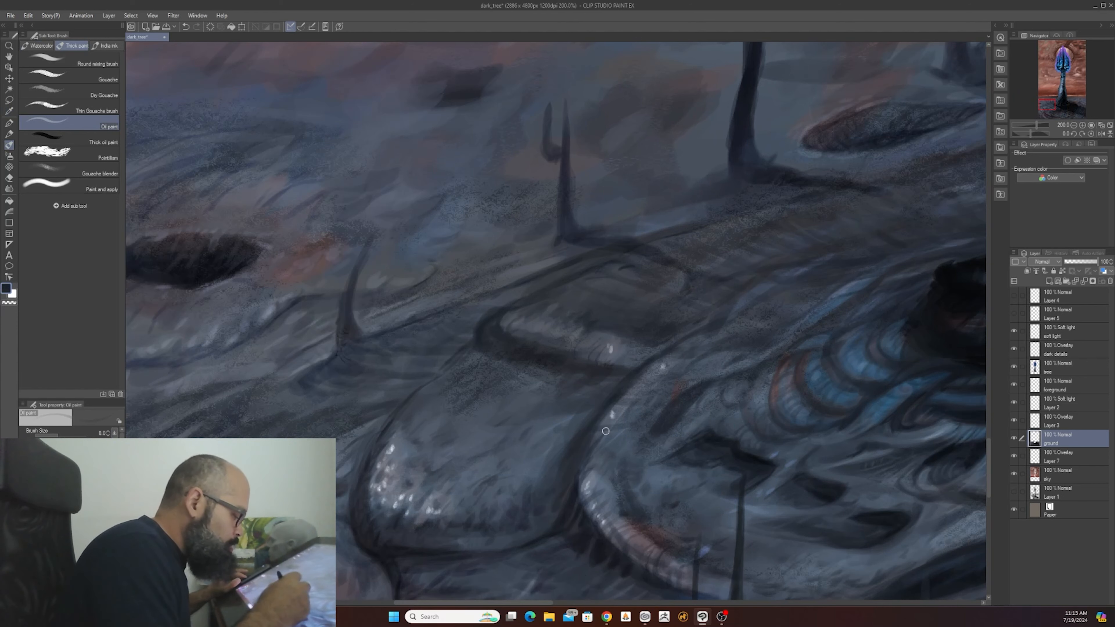
key("bracketright")
key("bracketright")
key("bracketright")
mouse_move(612, 404)
left_mouse_down()
mouse_move(580, 461)
mouse_move(562, 457)
mouse_move(583, 496)
left_mouse_up()
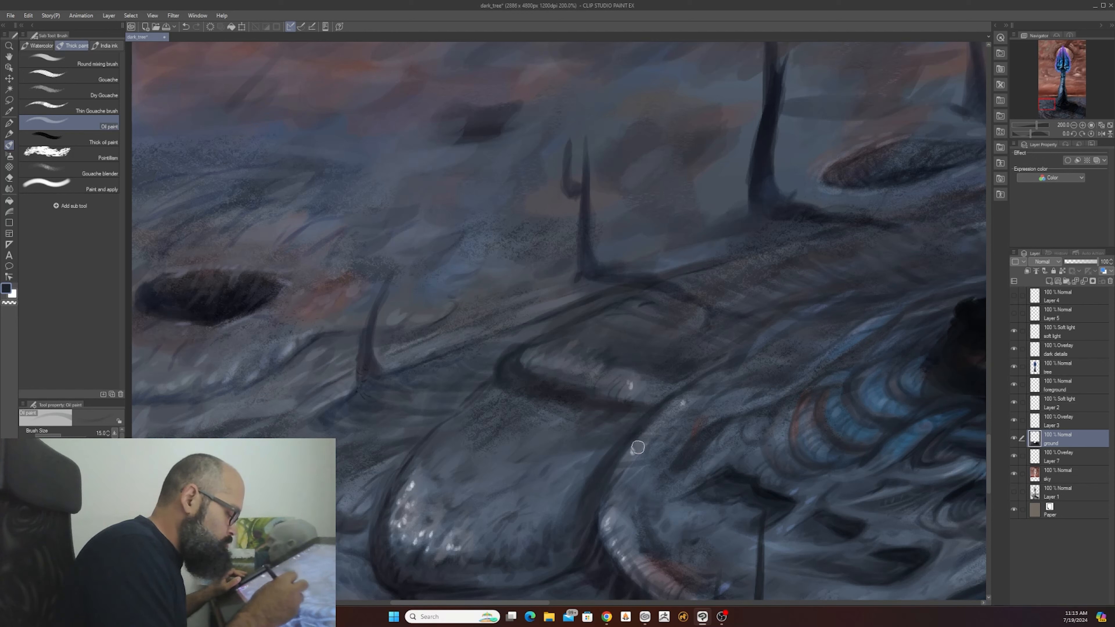
- Choose a darker blue in the colour wheel and strengthen the shadow along the mound's edge beside the curved ridge
key("y")
left_click_drag(605, 495, 608, 501)
key("y")
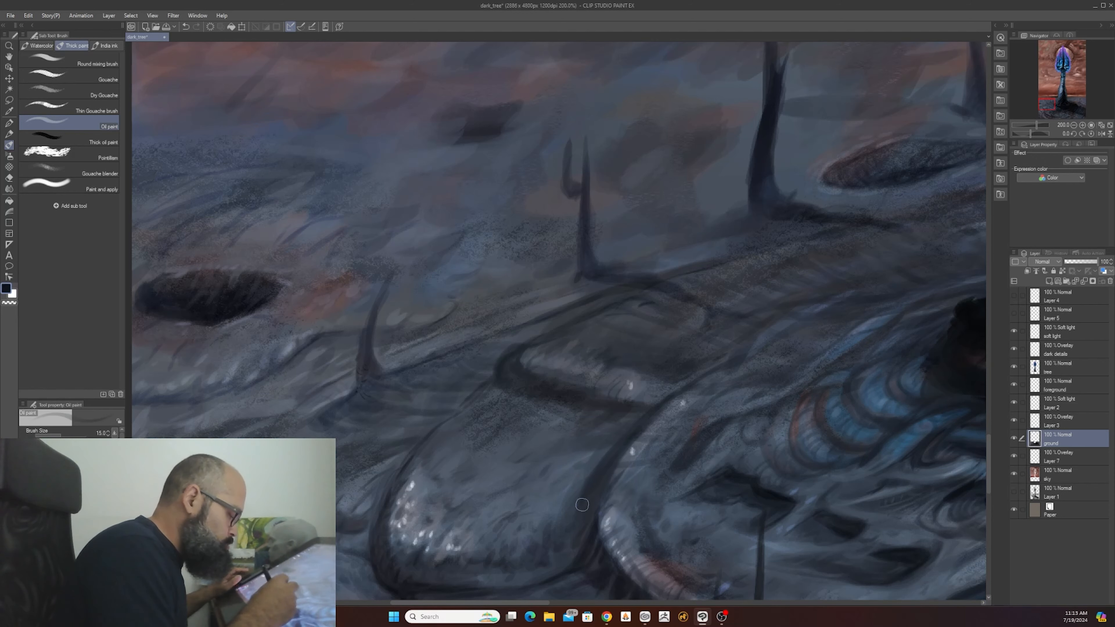
left_click_drag(629, 432, 597, 506)
- Choose a near-black blue and deepen the crevice between the mound and the curved ridge
key("y")
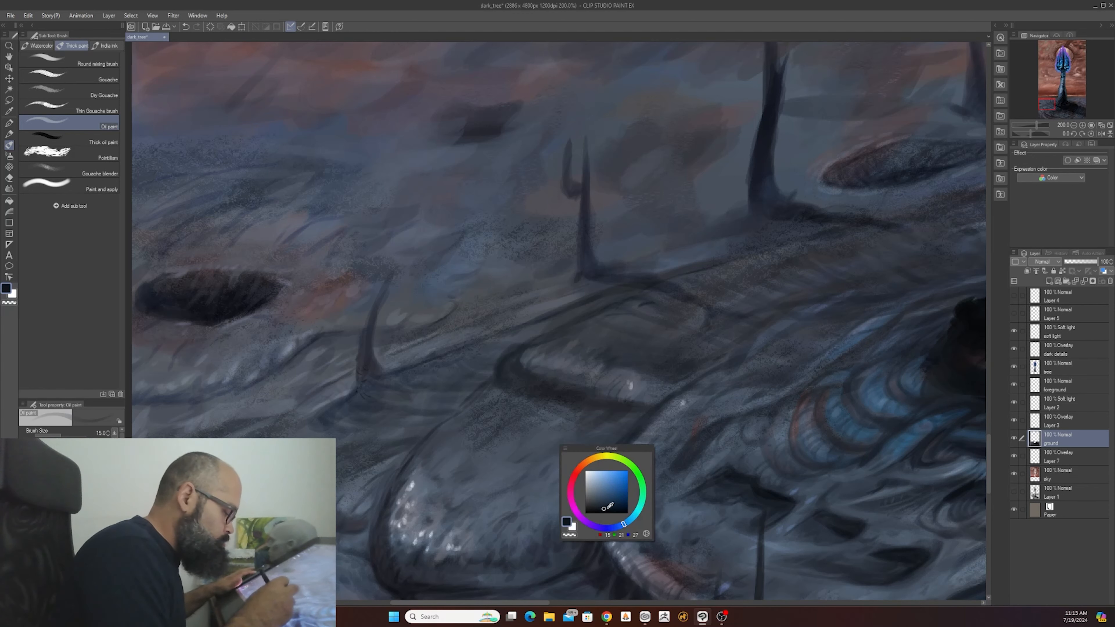
left_click(609, 506)
key("y")
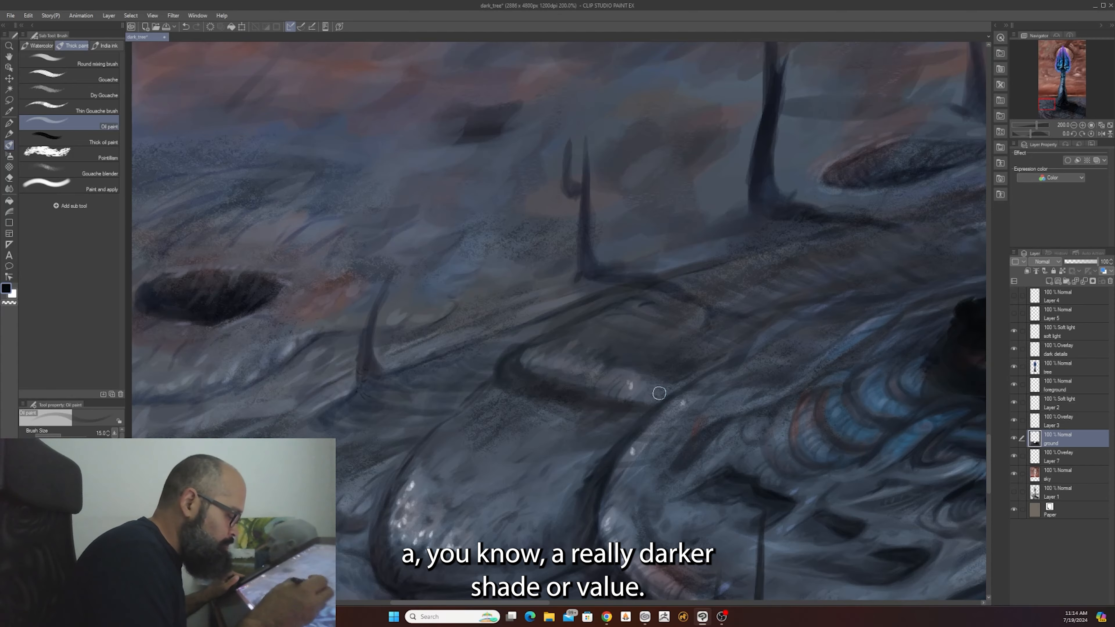
scroll(660, 394, "down", 5)
scroll(622, 446, "up", 5)
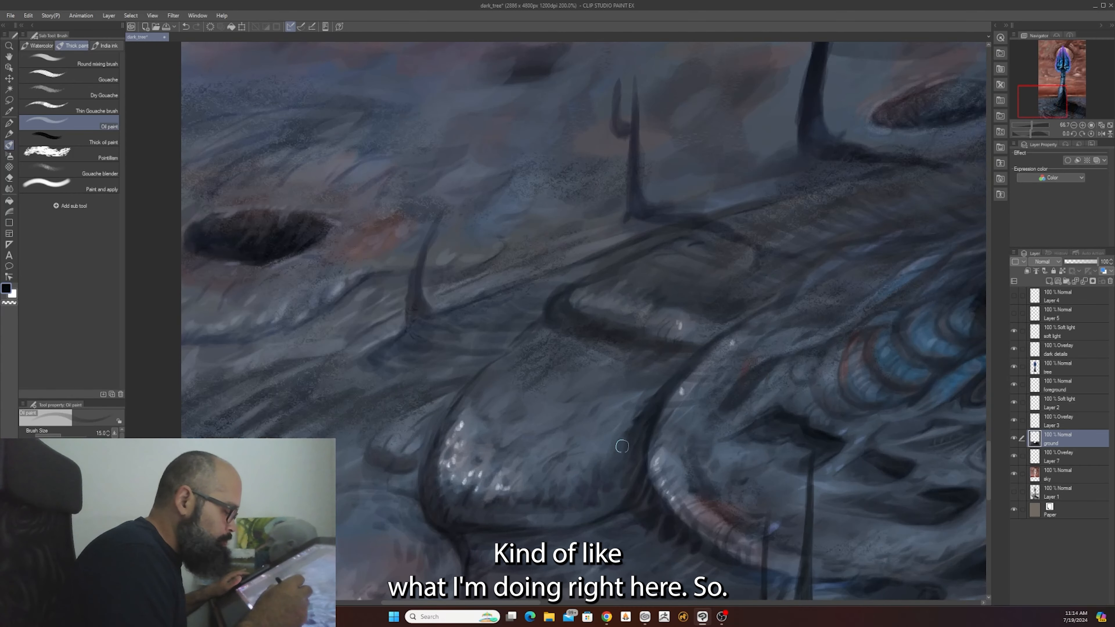
scroll(621, 448, "up", 2)
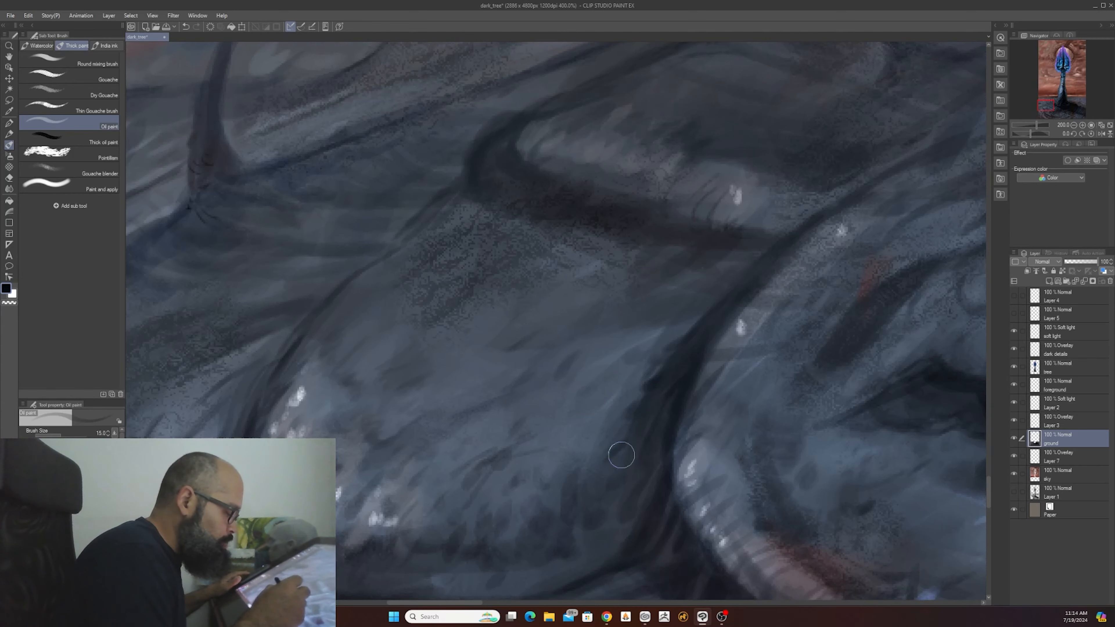
scroll(619, 461, "down", 2)
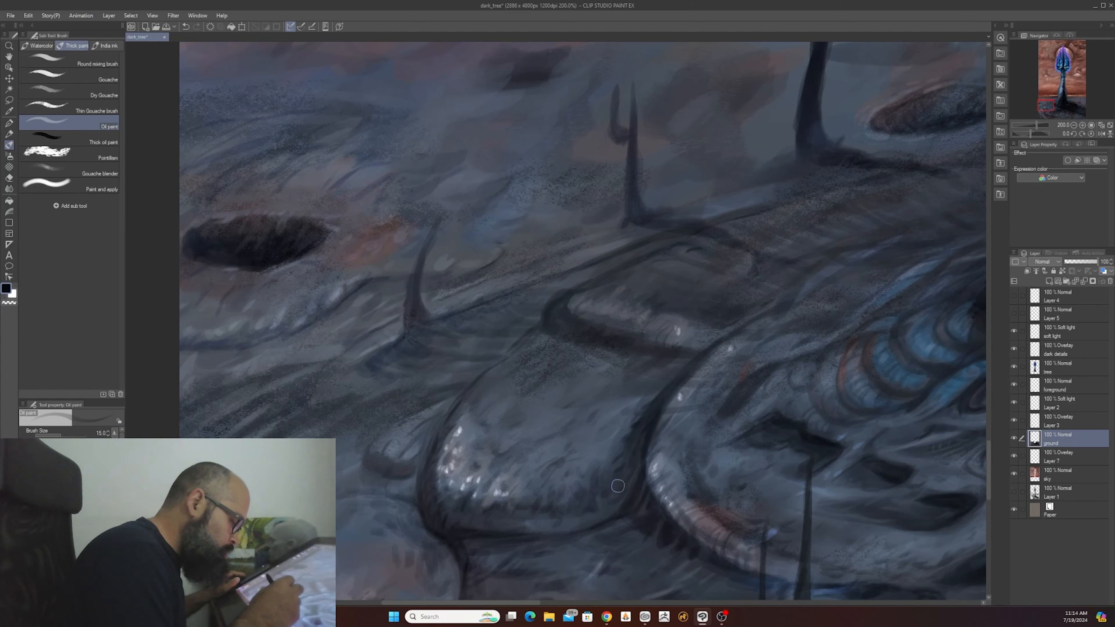
- Enlarge the brush and paint a few dark spots on the mound's shadowed side next to the crevice
scroll(639, 453, "down", 2)
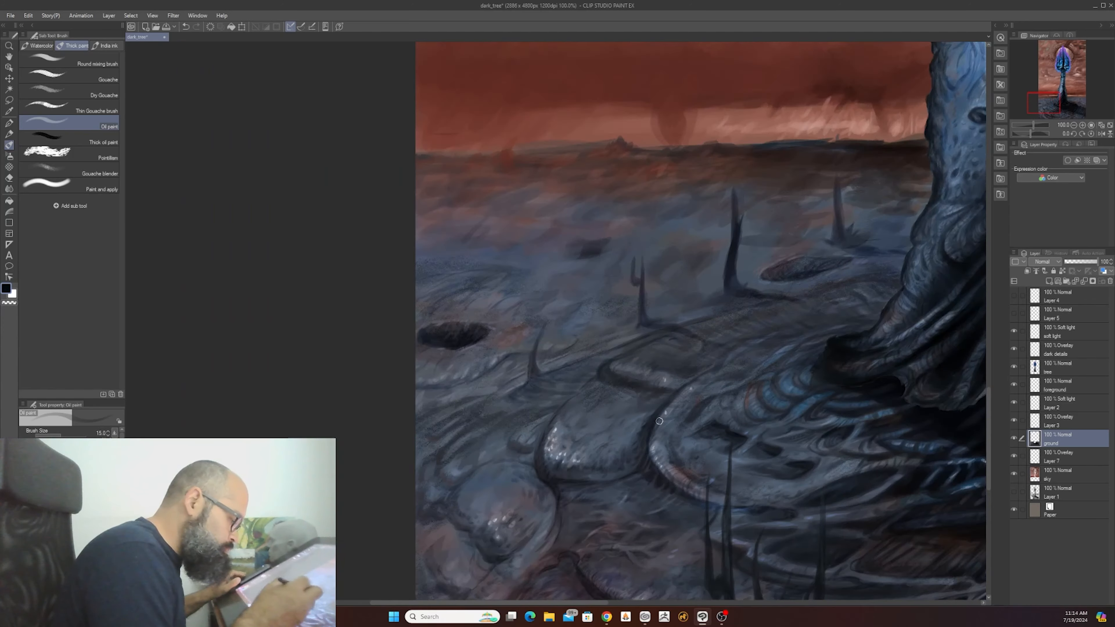
scroll(659, 421, "up", 2)
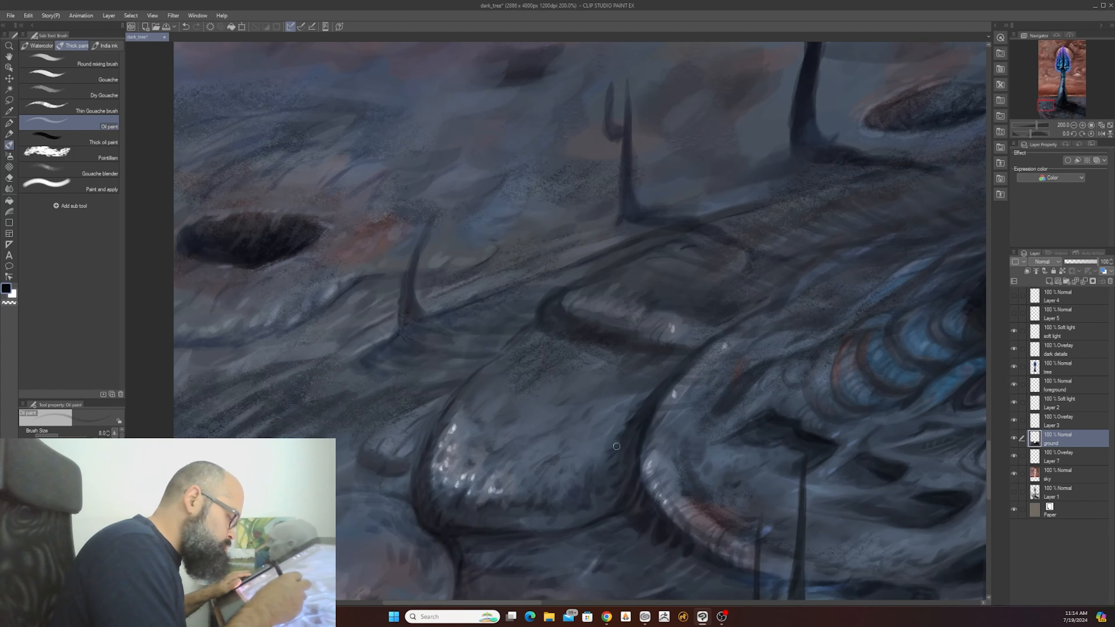
key("bracketright")
key("bracketright")
key("bracketright")
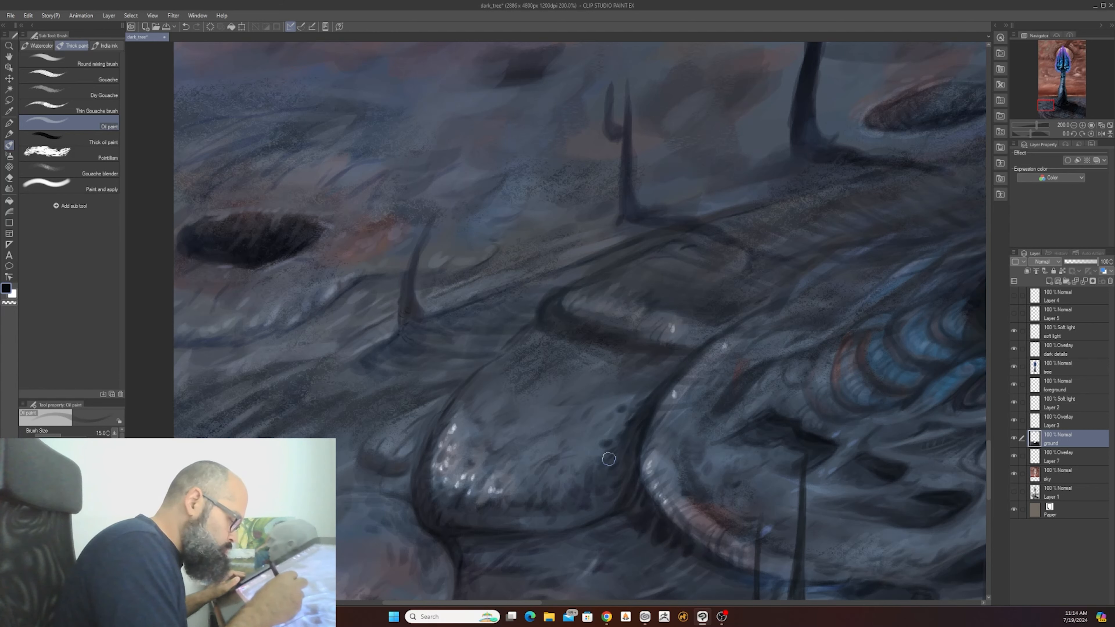
- Dab small dark pits along the mound's shadowed edge at brush size 8, and shade around them with a larger brush
key("bracketleft")
key("bracketleft")
key("bracketleft")
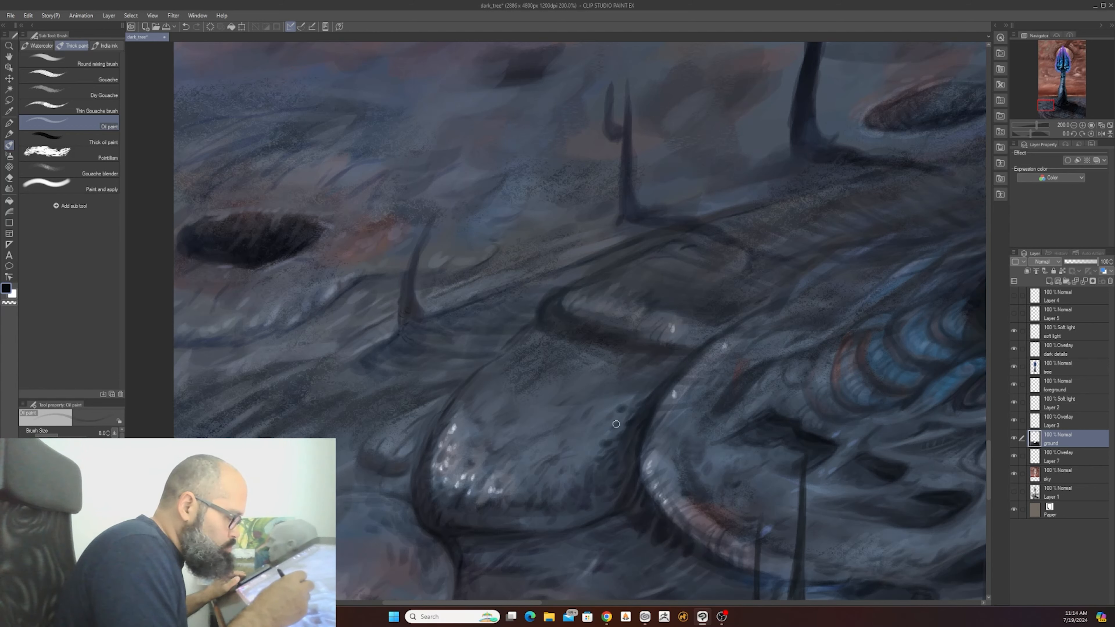
left_click_drag(617, 413, 618, 423)
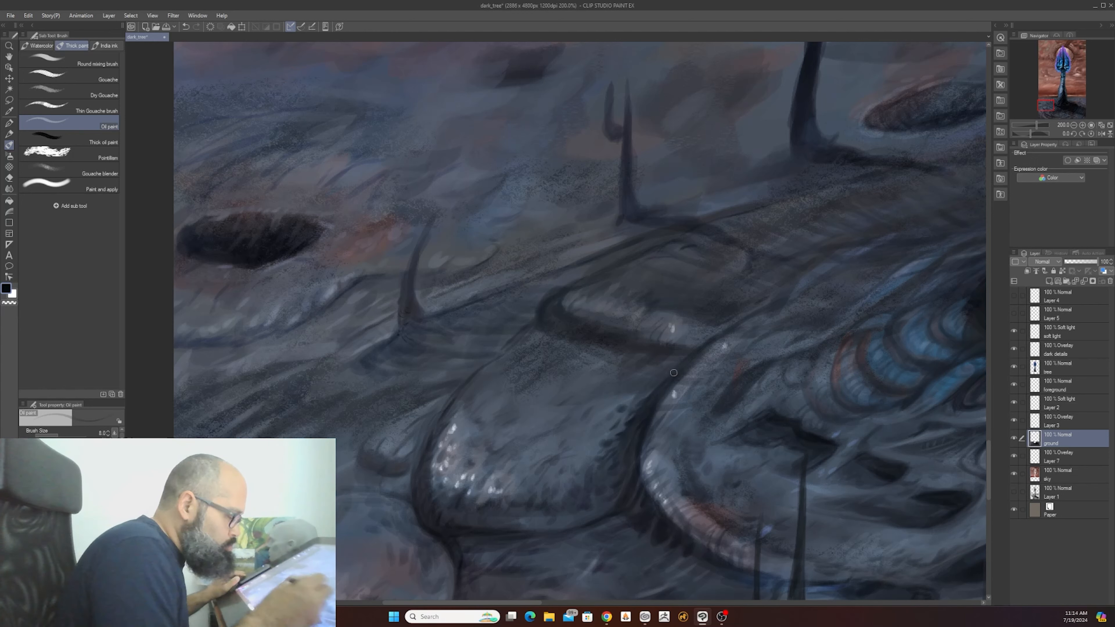
key("bracketright")
key("bracketright")
key("bracketright")
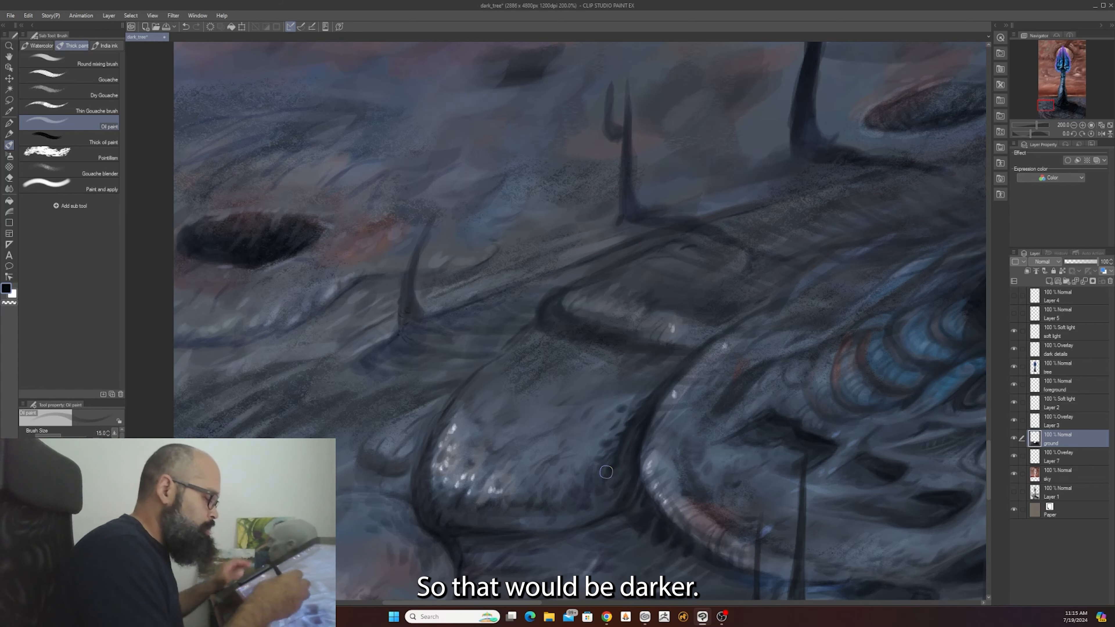
- Pick a dark desaturated blue and add more small pits to the mound's shadowed side at brush size 8
key("c")
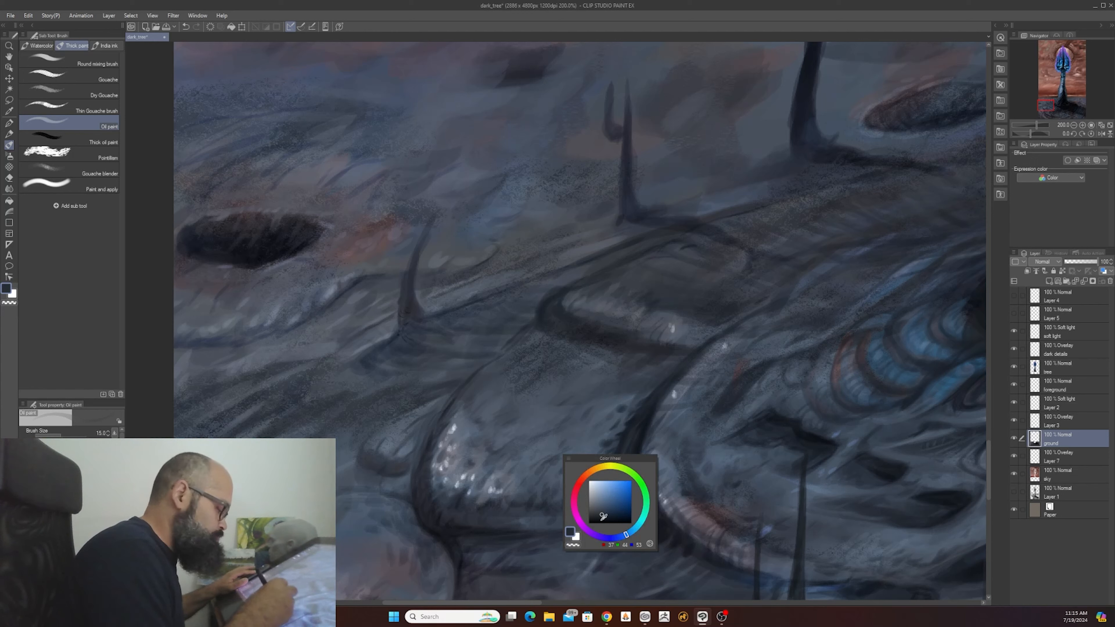
left_click(604, 518)
key("c")
key("bracketleft")
key("bracketleft")
key("bracketleft")
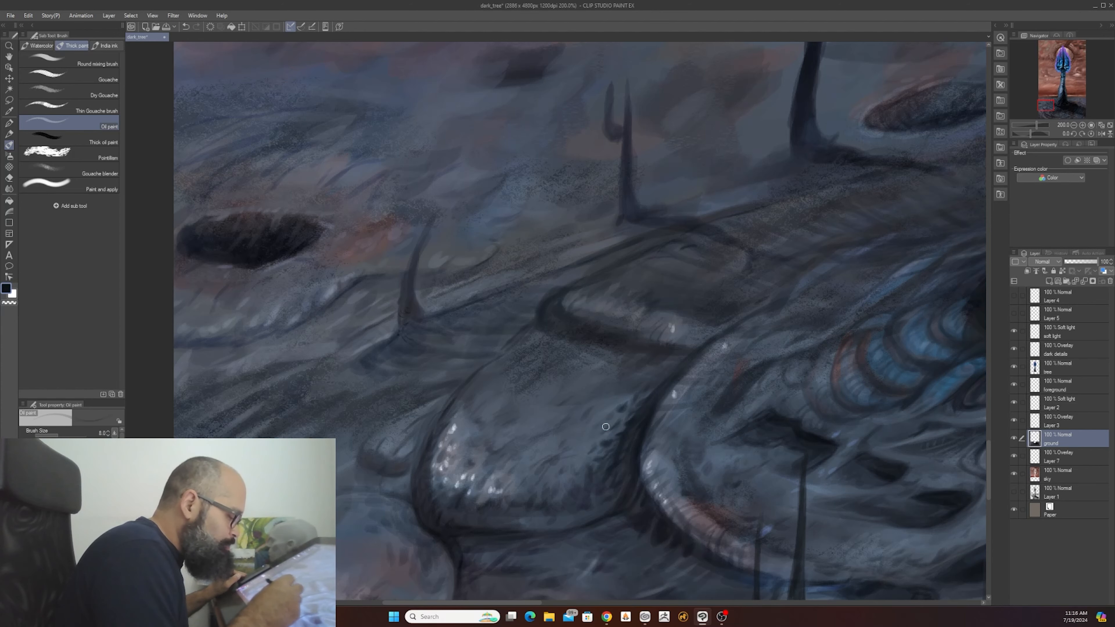
- Enlarge the brush and shade the mound's lower edge above its dark outline
scroll(615, 410, "down", 3)
scroll(619, 410, "up", 3)
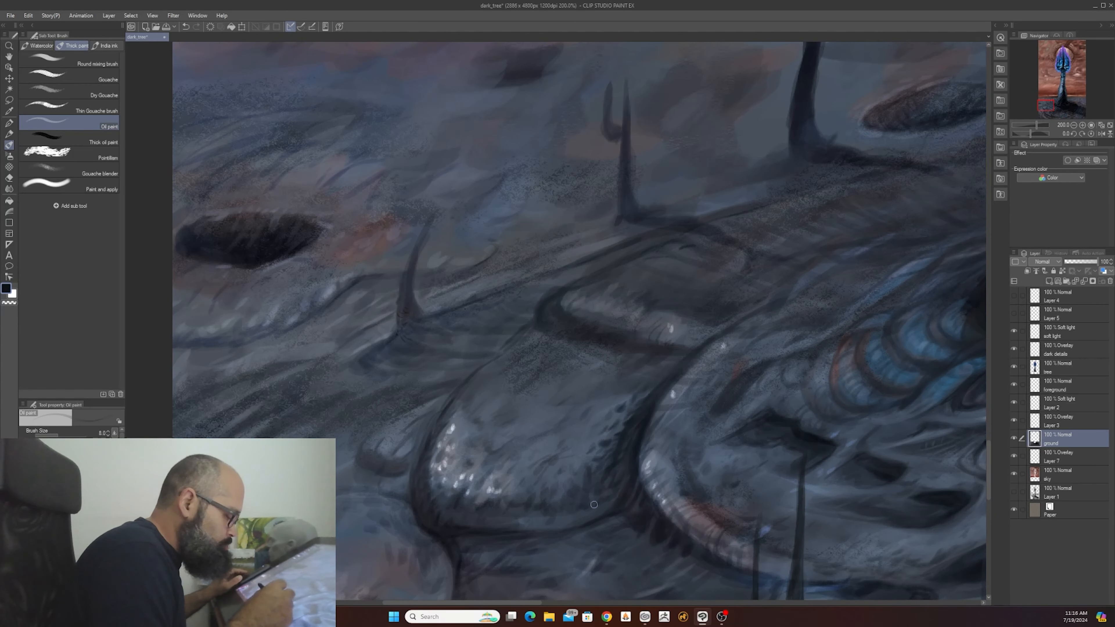
key("bracketright")
key("bracketright")
key("bracketright")
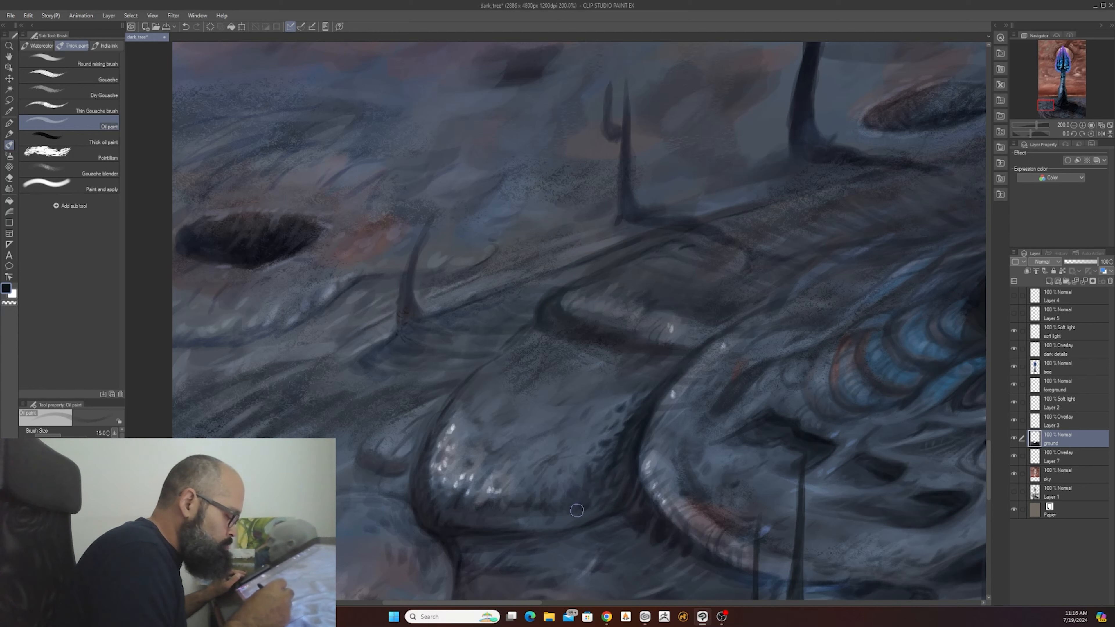
- Reduce the brush size to 8 and extend the fine dark texture across the mound's surface
key("bracketleft")
key("bracketleft")
key("bracketleft")
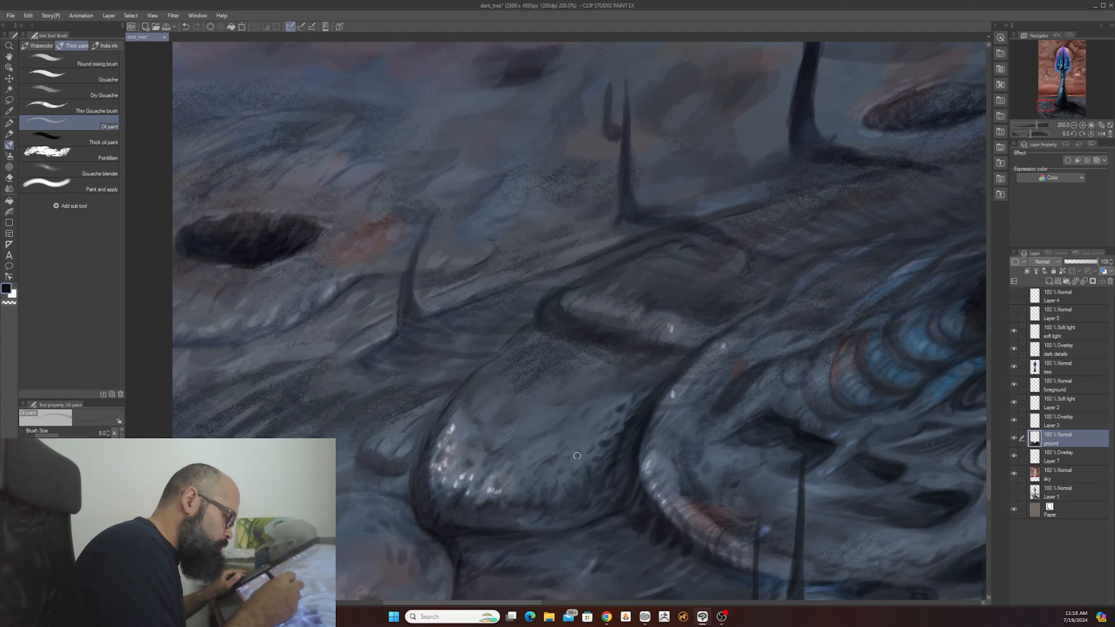
scroll(597, 430, "down", 4)
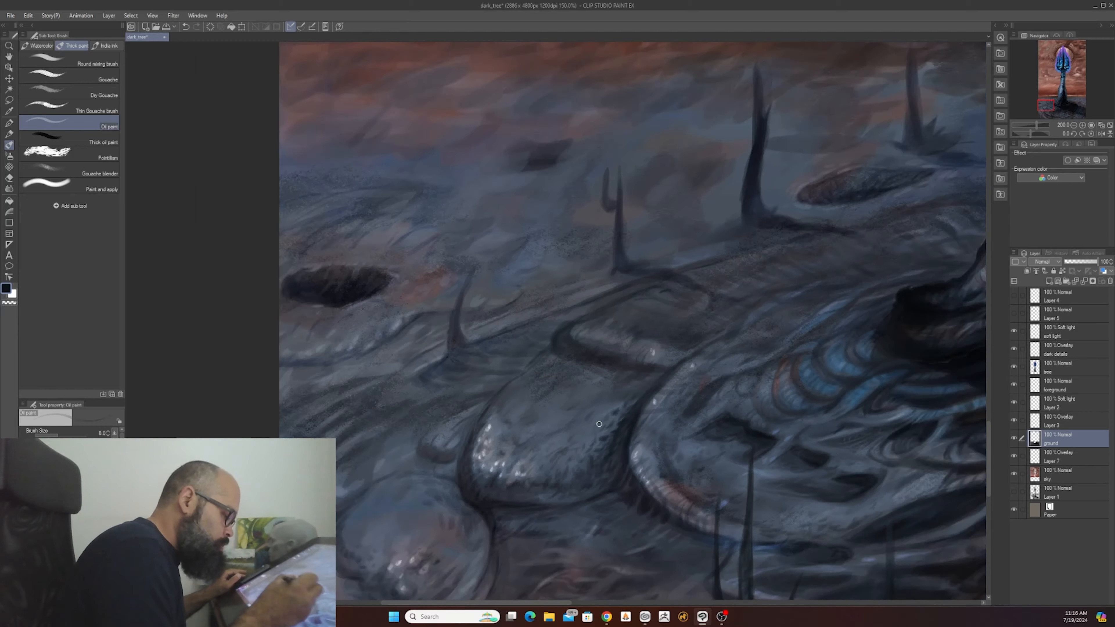
scroll(597, 431, "up", 1)
scroll(597, 430, "up", 4)
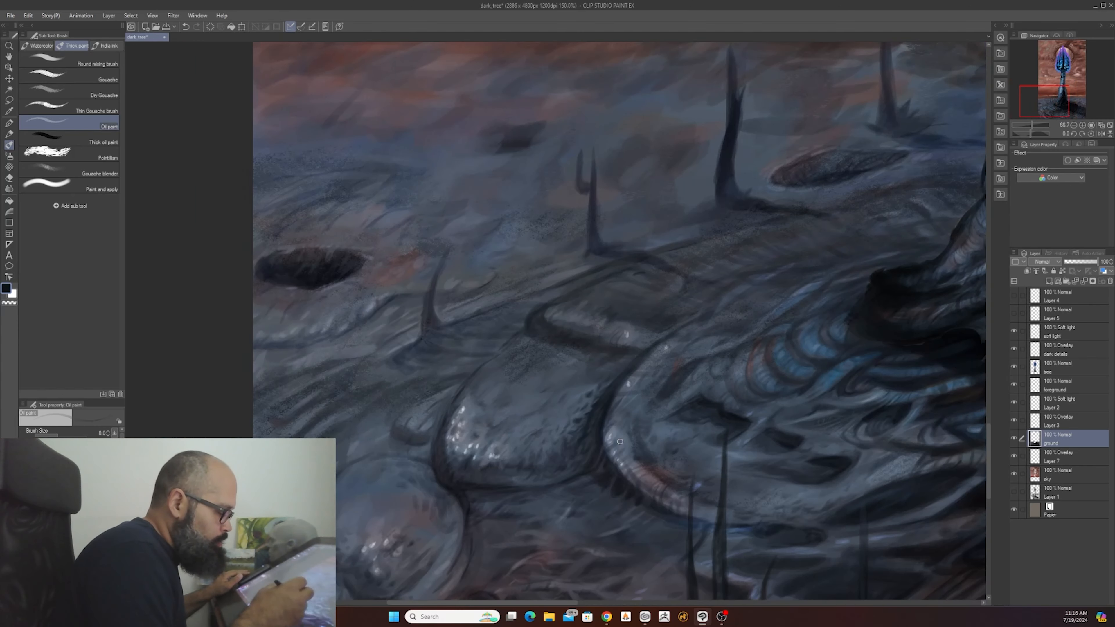
- Pick a mid blue-grey from the ground and soften the mound's pitted shadow edge at brush size 15
left_click(649, 484, "alt")
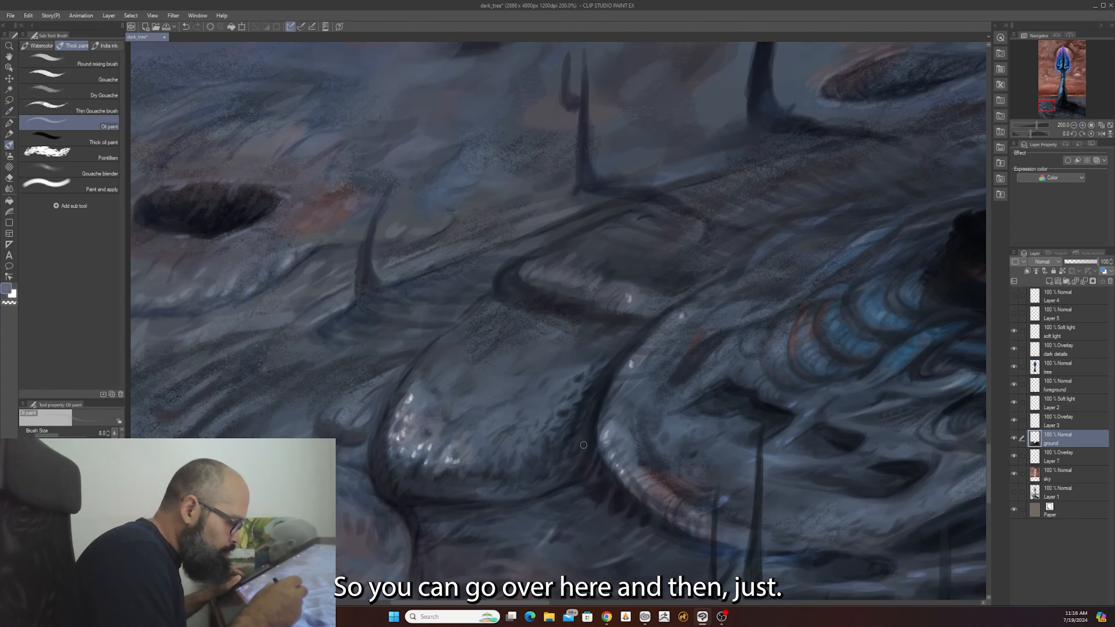
key("bracketright")
key("bracketright")
key("bracketright")
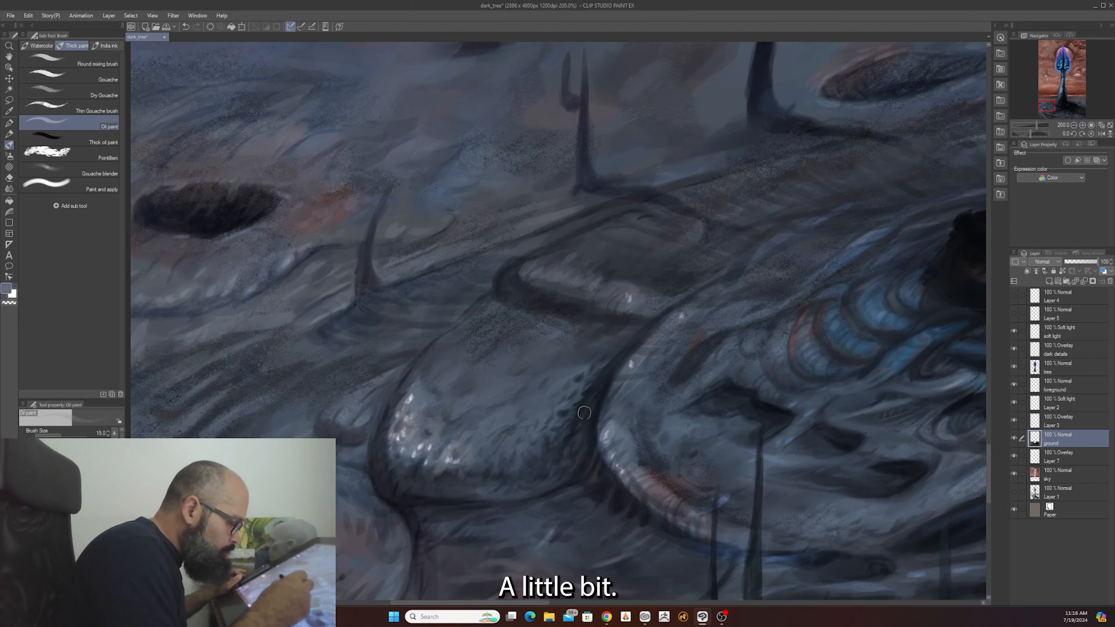
scroll(615, 388, "down", 2)
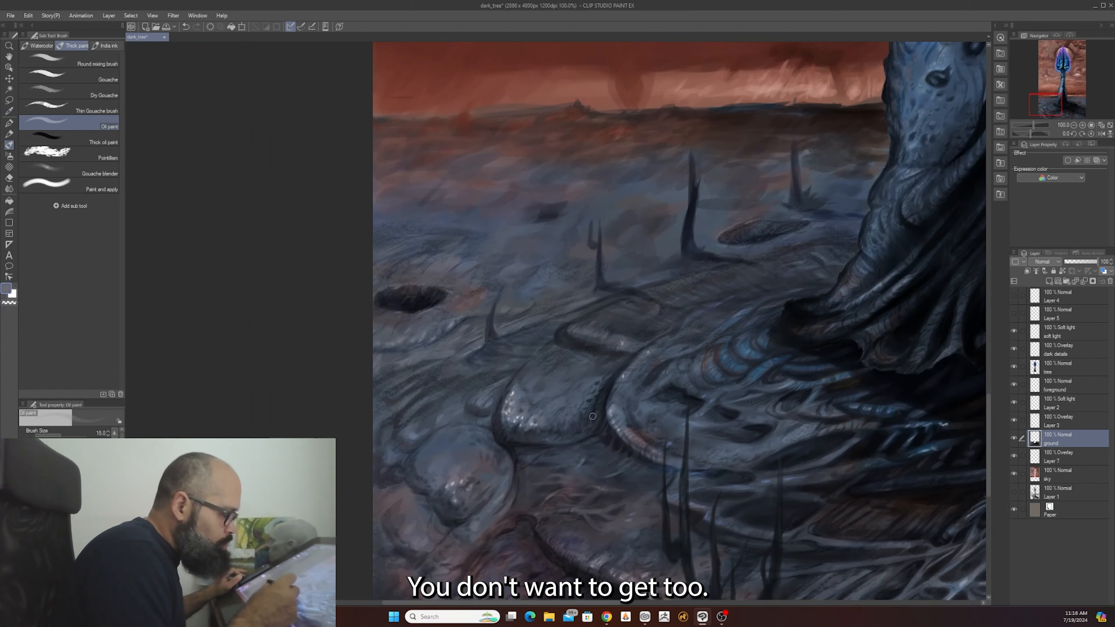
scroll(613, 401, "up", 2)
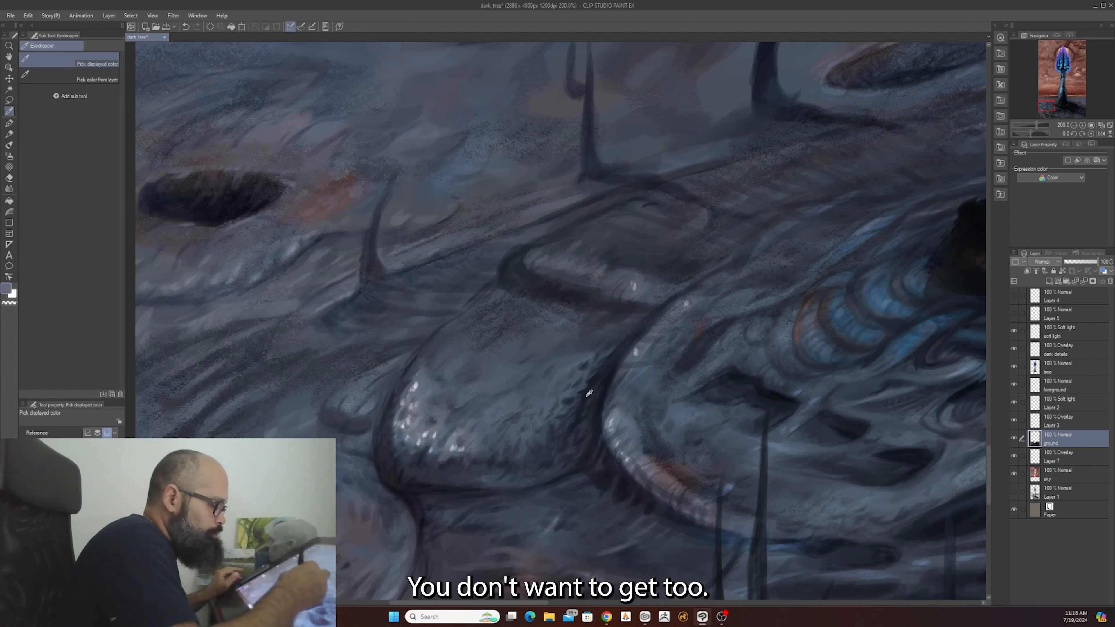
- Pick a dark blue from the mound's shadow and deepen the shading along its lower shadowed side
left_click(591, 408, "alt")
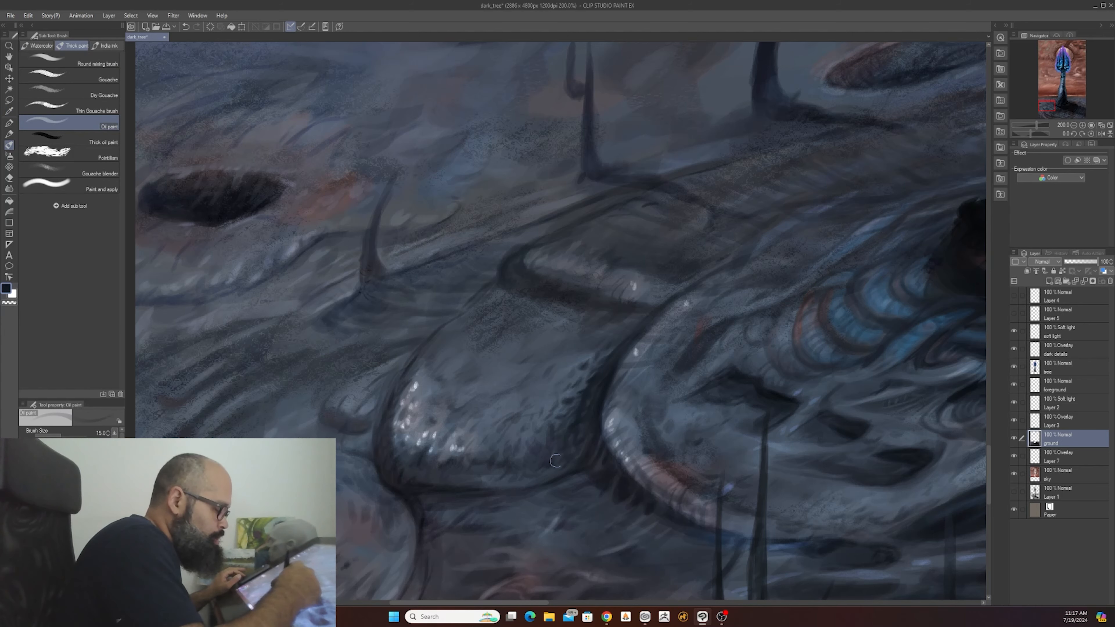
scroll(547, 441, "down", 2)
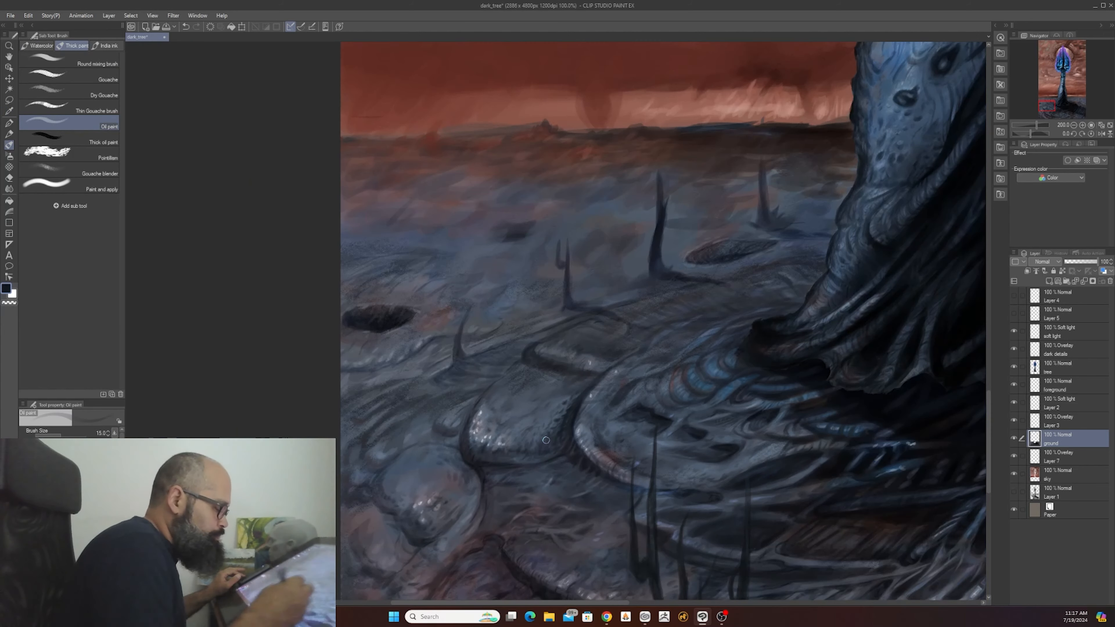
left_click_drag(606, 485, 683, 507)
scroll(636, 464, "up", 2)
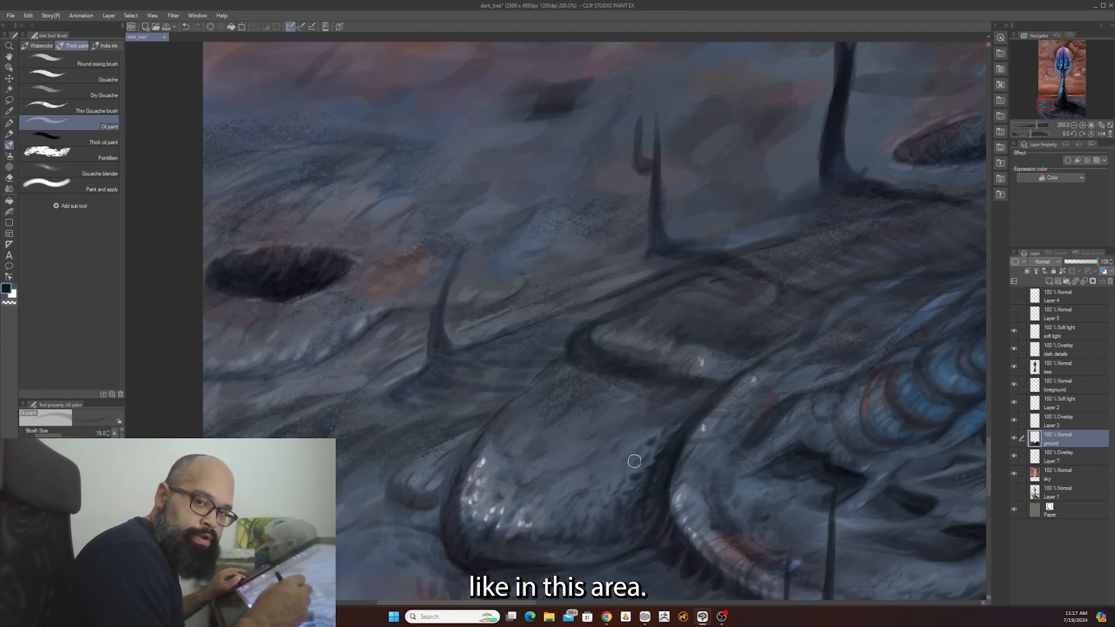
- Pick a light blue-grey from the mound's highlights and add small light details beside the pits with a smaller brush
left_click(506, 506, "alt")
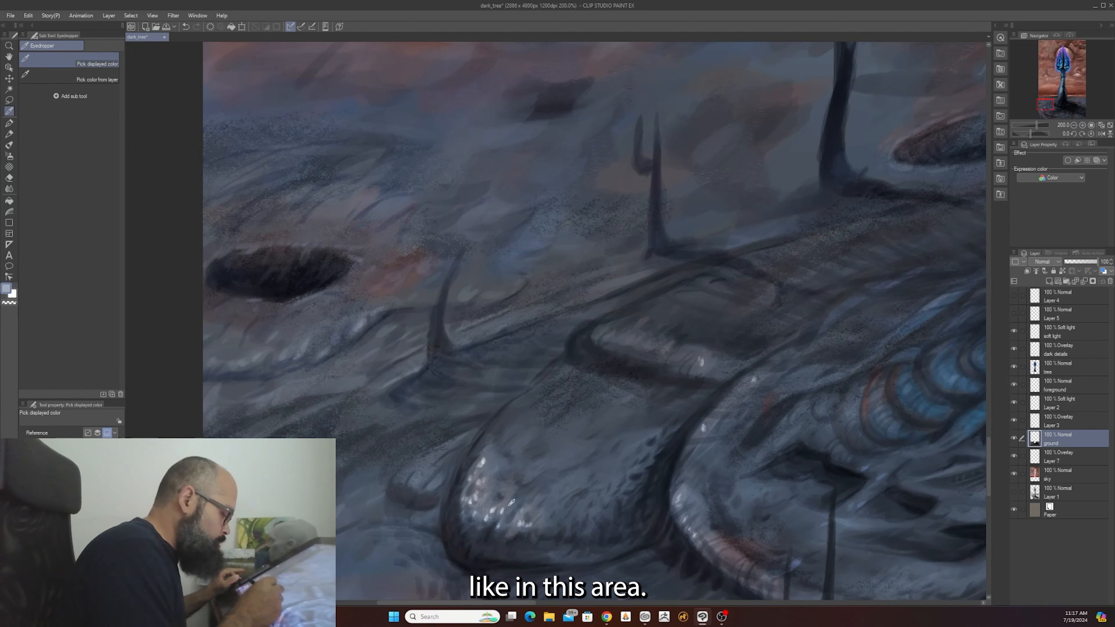
key("bracketleft")
key("bracketleft")
key("bracketleft")
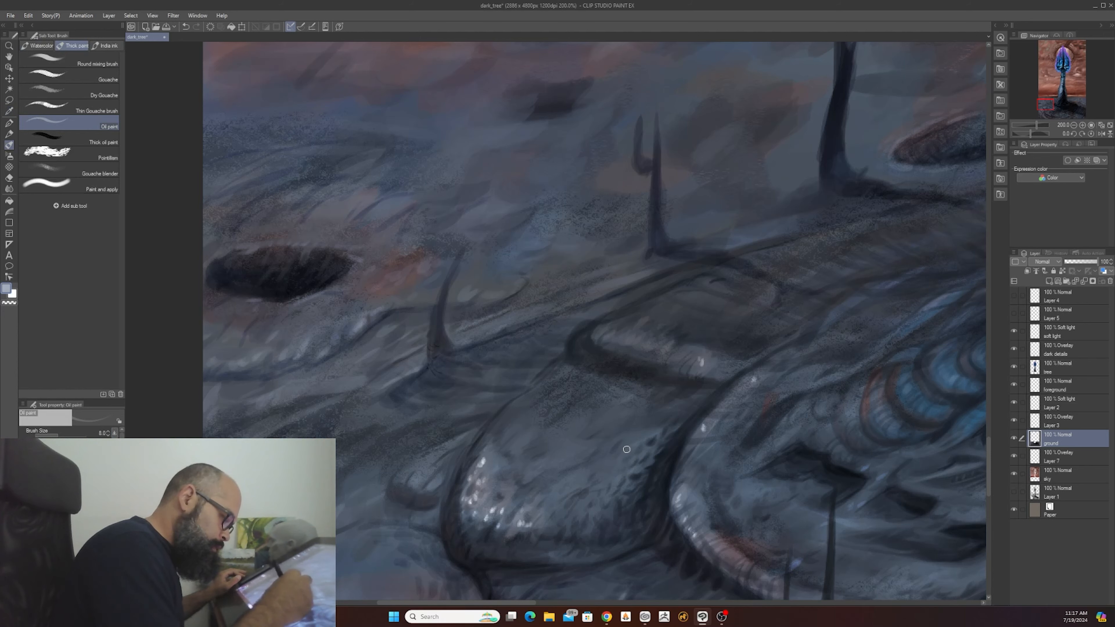
scroll(635, 431, "down", 2)
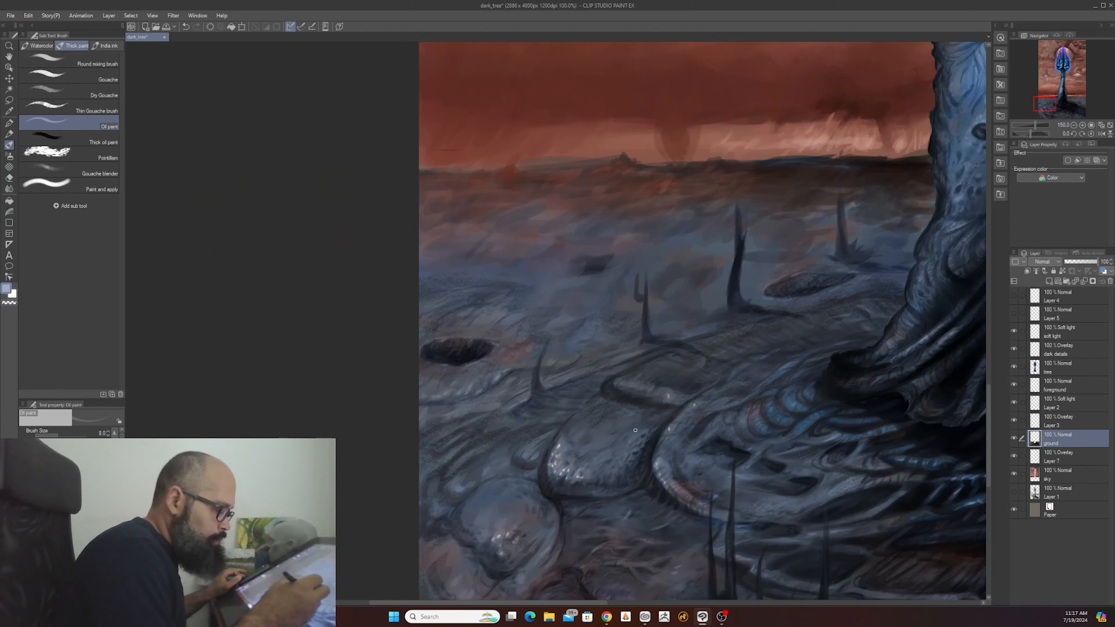
- Enlarge the brush, add light touches across the mound's surface, and check them against the whole painting
scroll(637, 429, "up", 2)
key("bracketright")
key("bracketright")
key("bracketright")
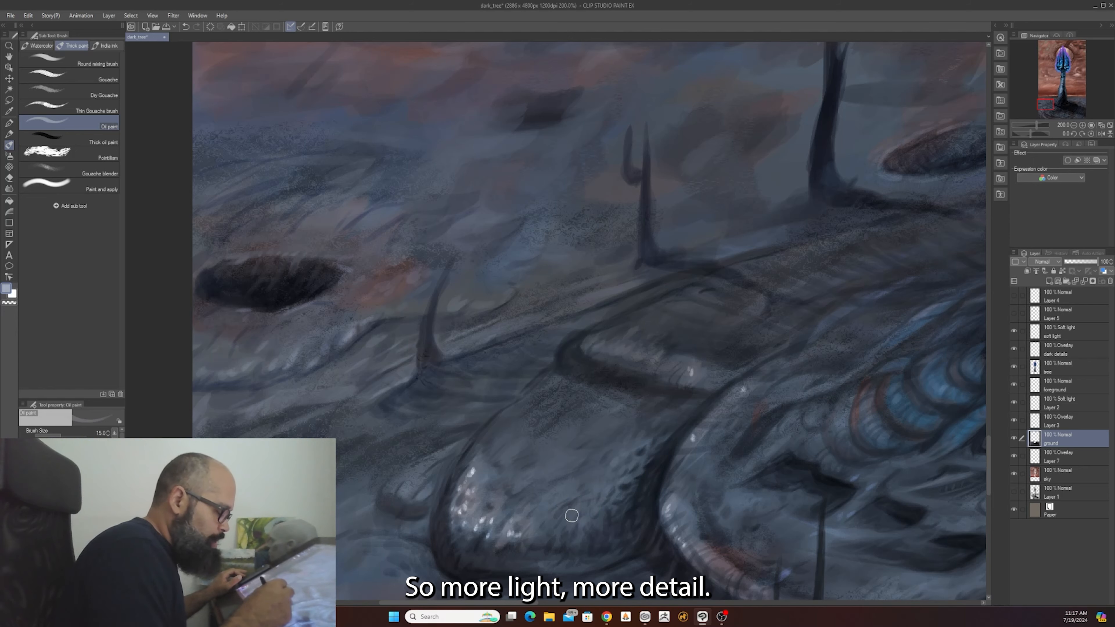
scroll(592, 503, "down", 1)
scroll(593, 503, "down", 3)
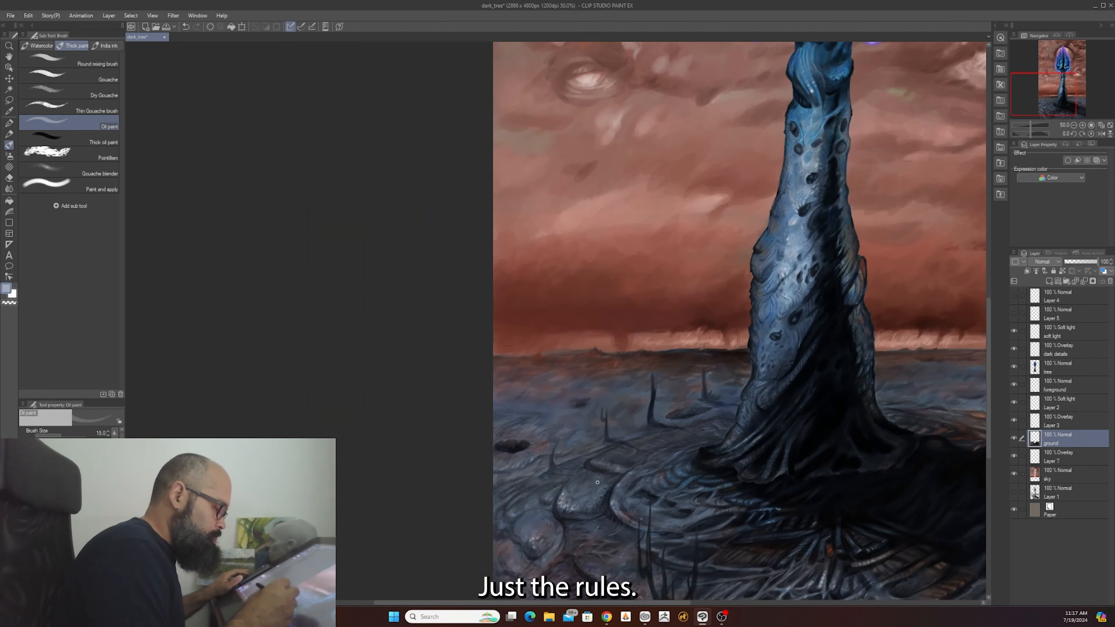
scroll(595, 481, "up", 3)
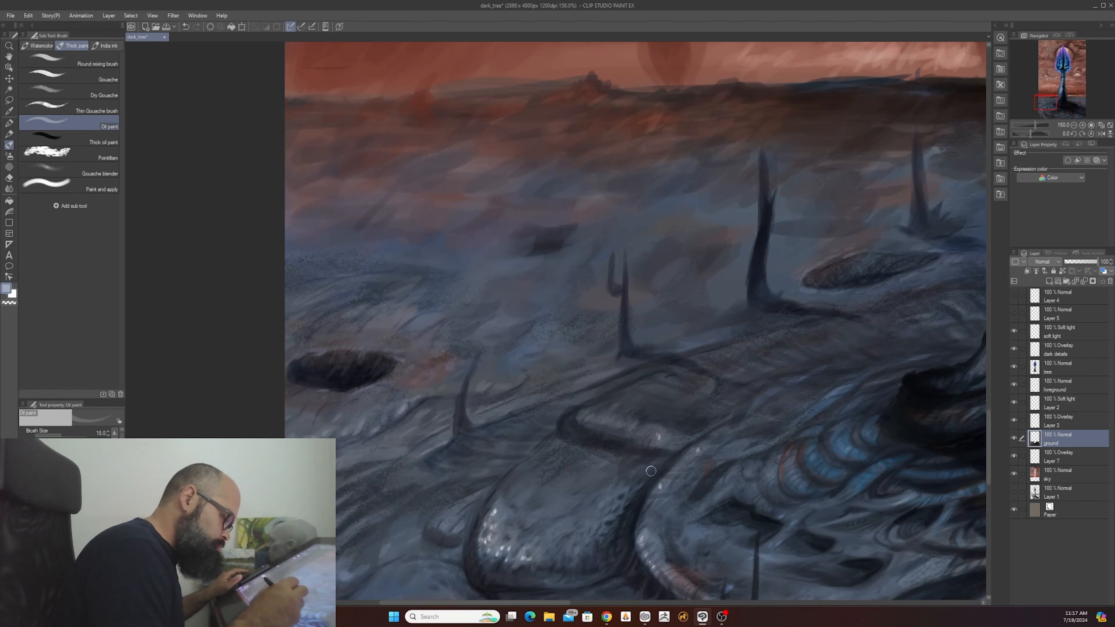
scroll(650, 466, "down", 3)
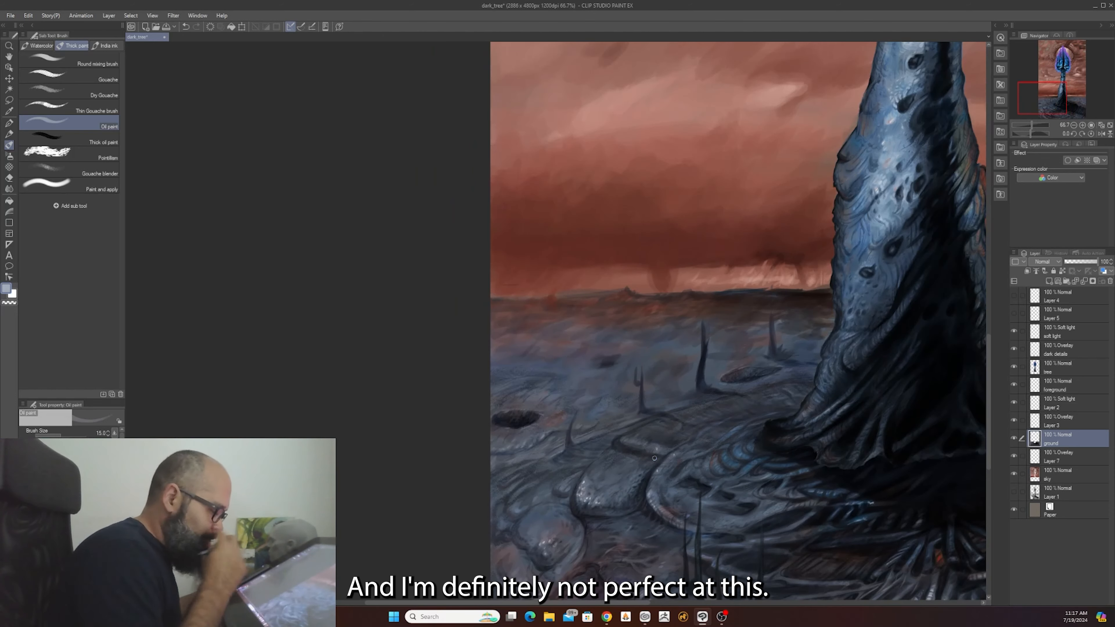
scroll(655, 458, "down", 2)
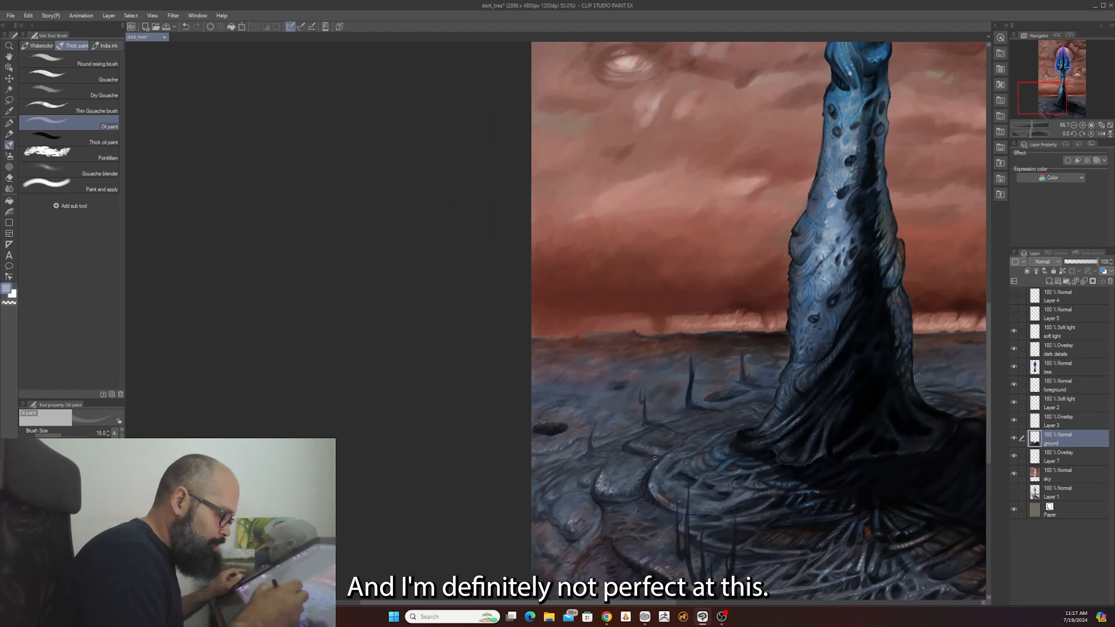
scroll(654, 459, "up", 4)
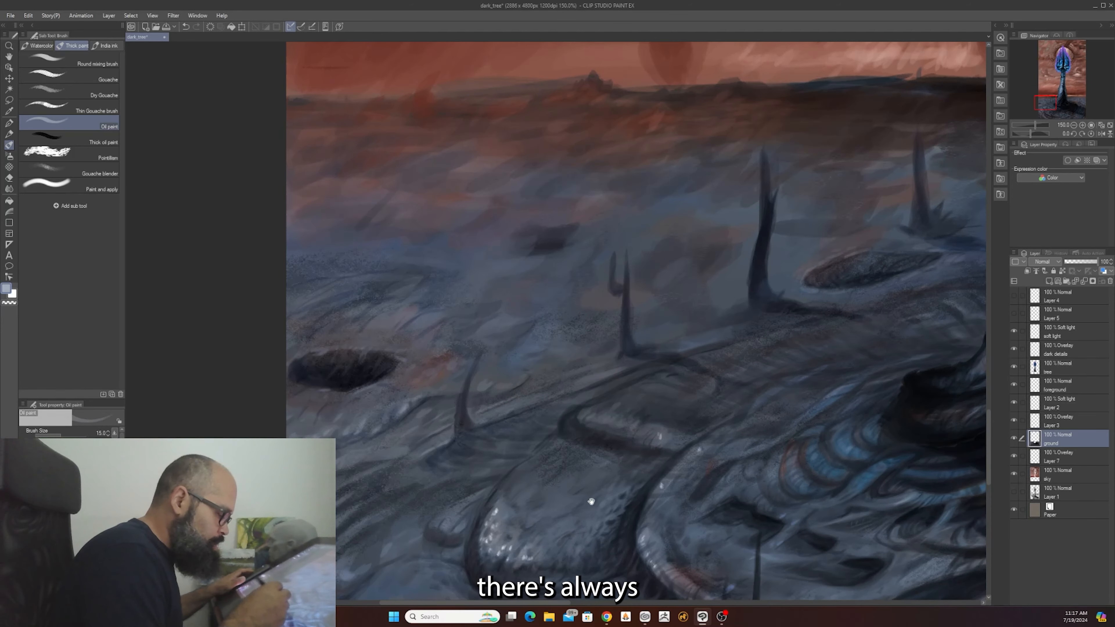
- Pick a mid blue-grey from the mound and blend its upper surface at brush size 25
left_click_drag(591, 502, 675, 482)
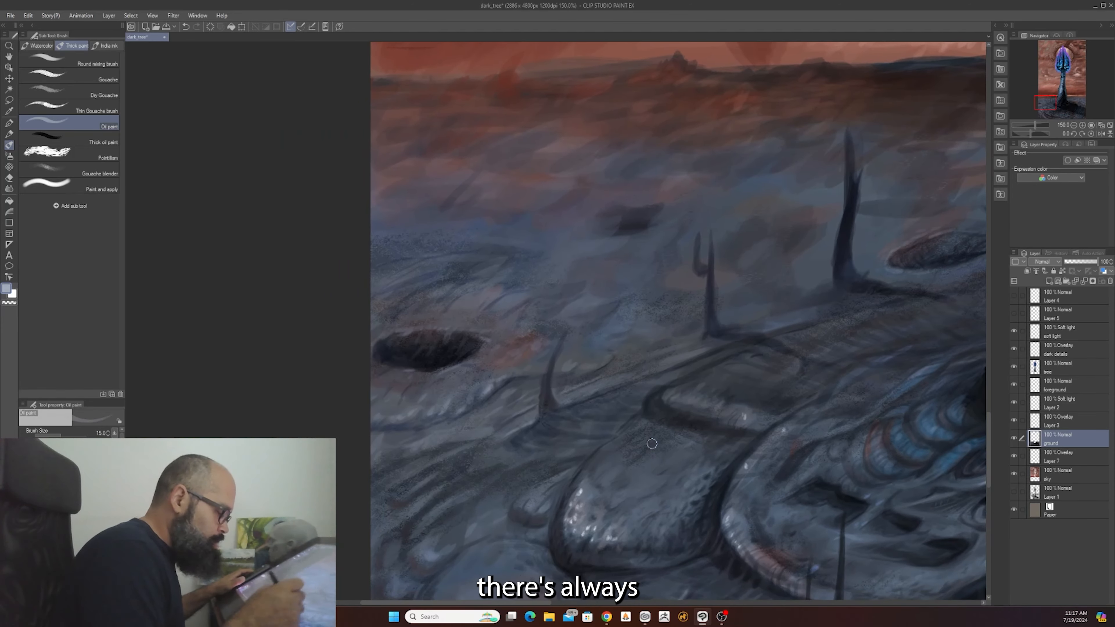
left_click(658, 458, "alt")
key("bracketright")
key("bracketright")
key("bracketright")
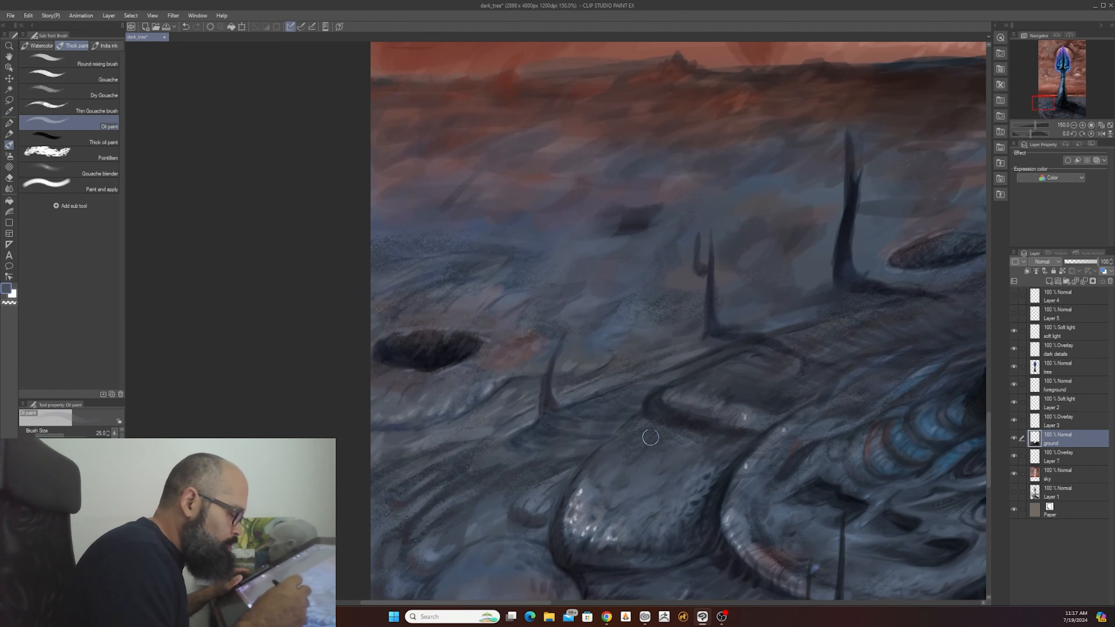
scroll(648, 445, "down", 2)
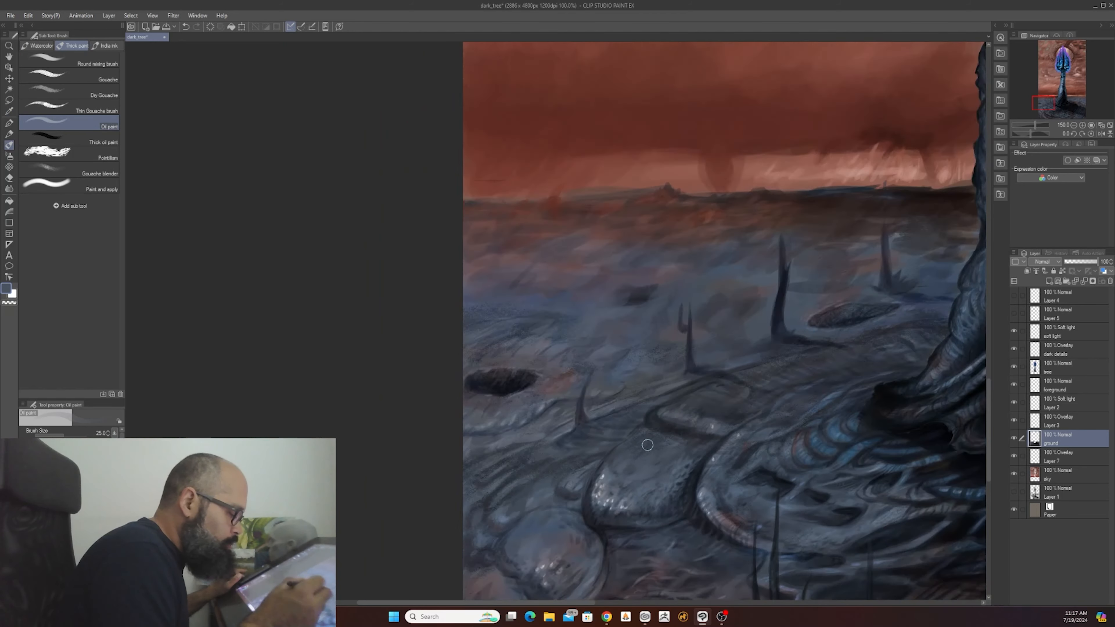
scroll(648, 445, "up", 2)
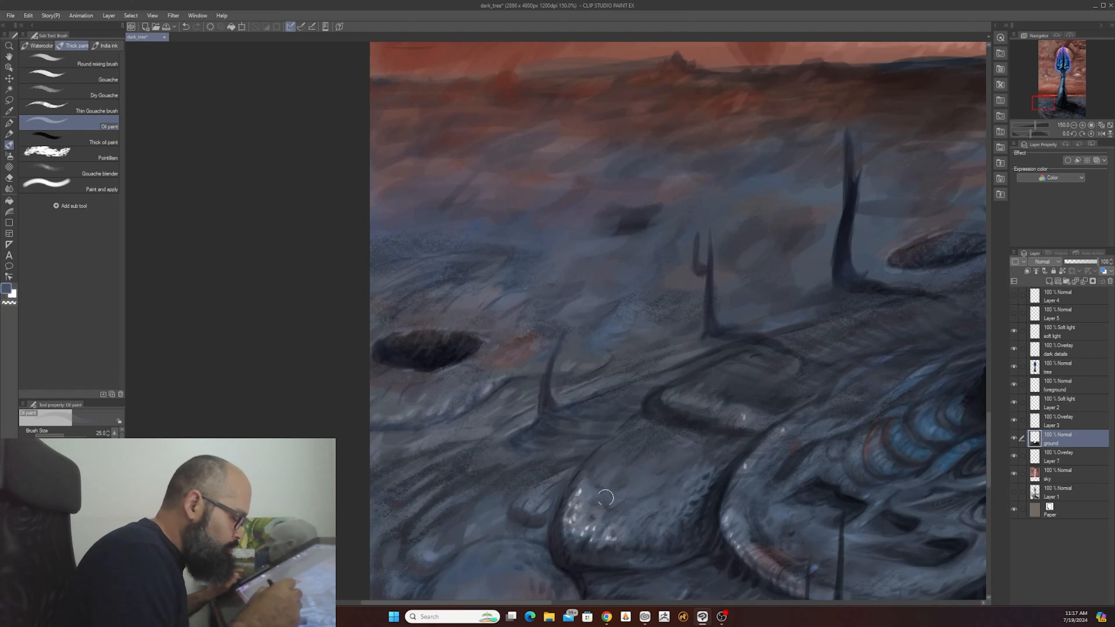
- Pick a lighter blue-grey from the mound's lit side and brush subtle light strokes over its top
key("i")
left_click(582, 491)
key("b")
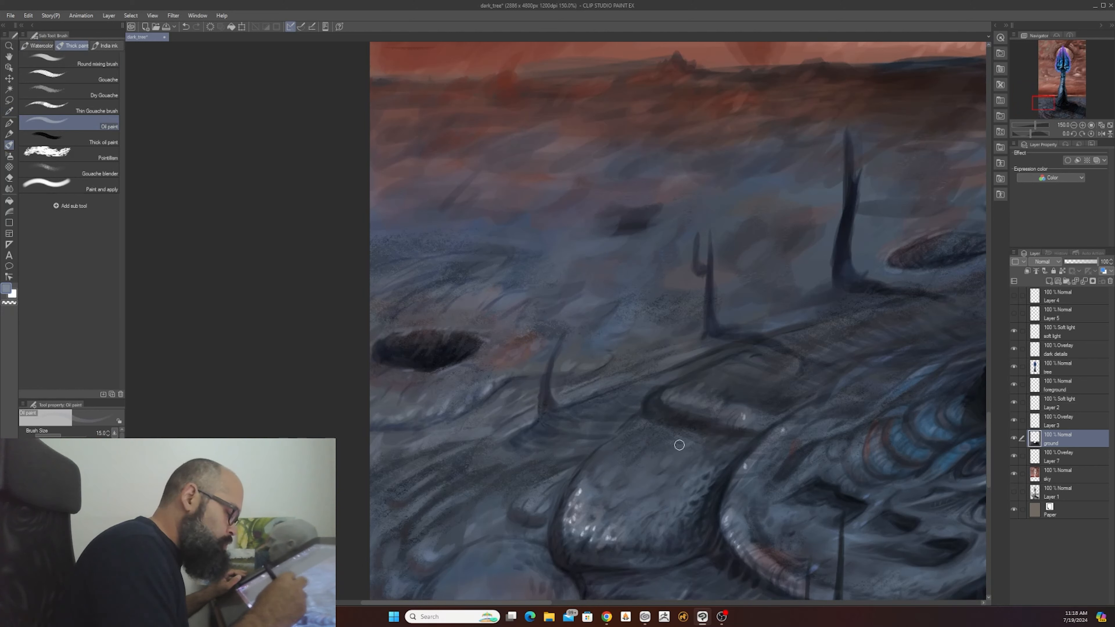
scroll(630, 501, "down", 2)
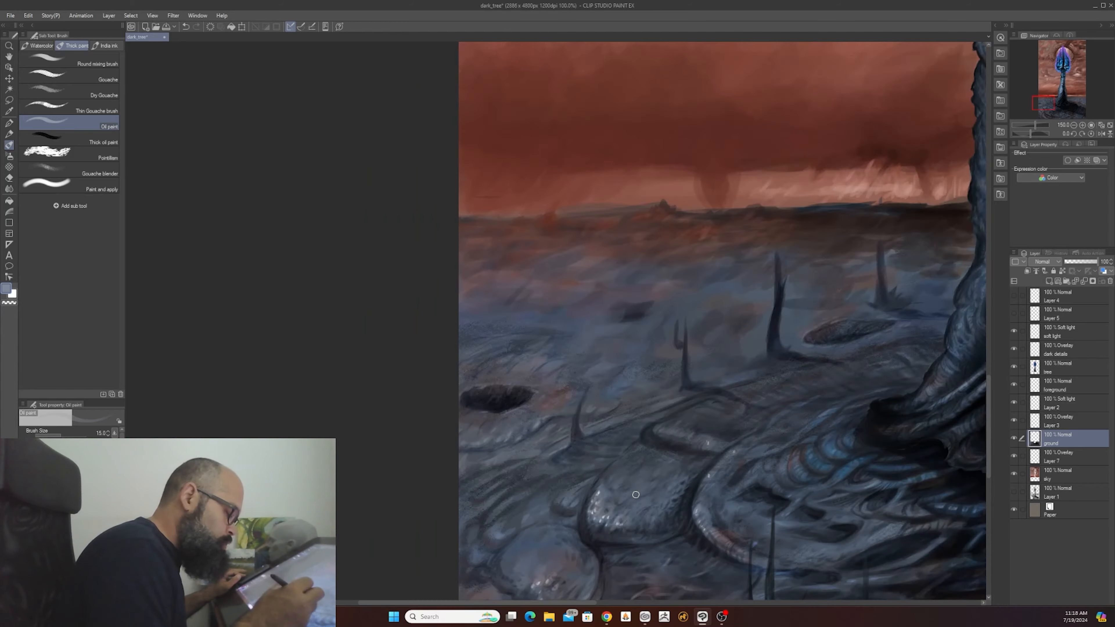
scroll(631, 501, "up", 2)
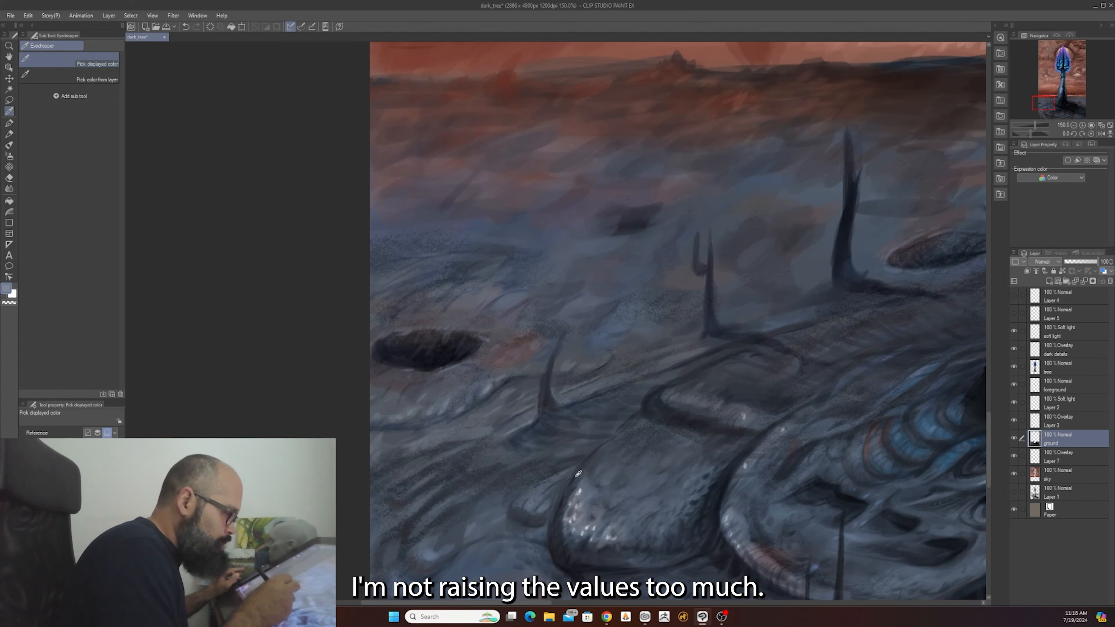
- Pick the crater's dark blue and dab fine dark texture across the mound's surface at brush size 8
left_click(443, 358, "alt")
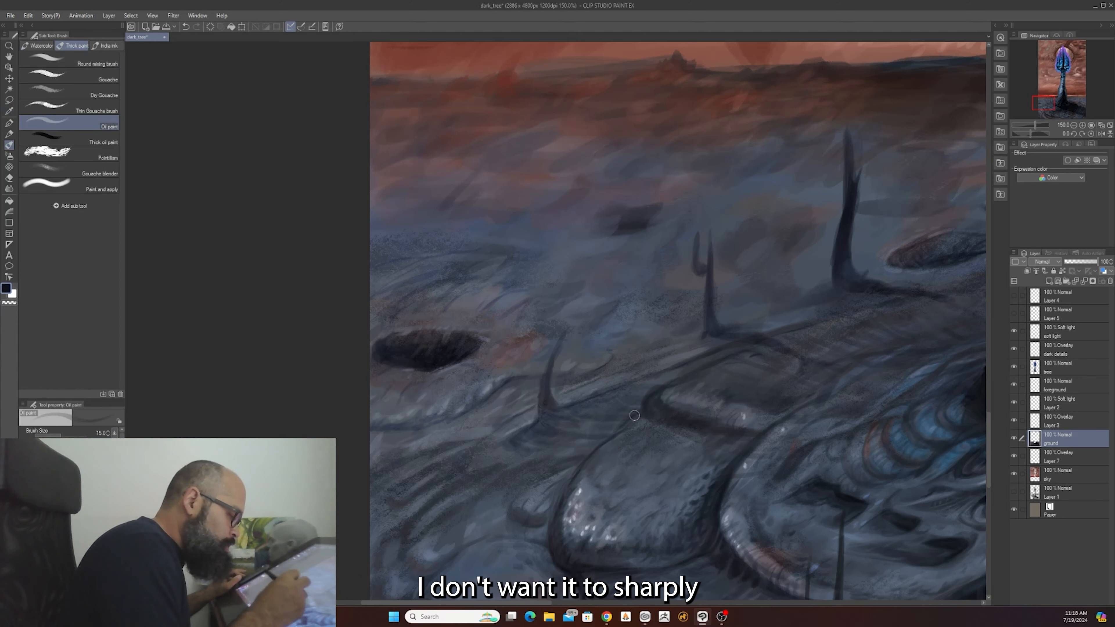
key("[")
key("[")
key("[")
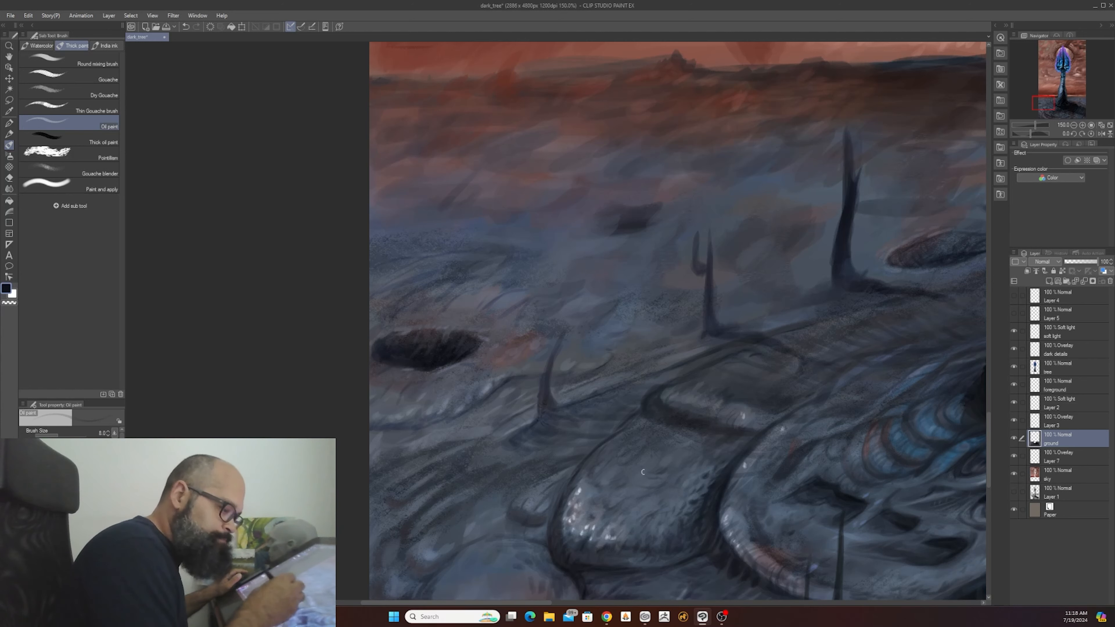
- On the Overlay layer directly above the ground layer, paint fine dark pits on the mound's shadowed side at brush size 5
left_click(1049, 425)
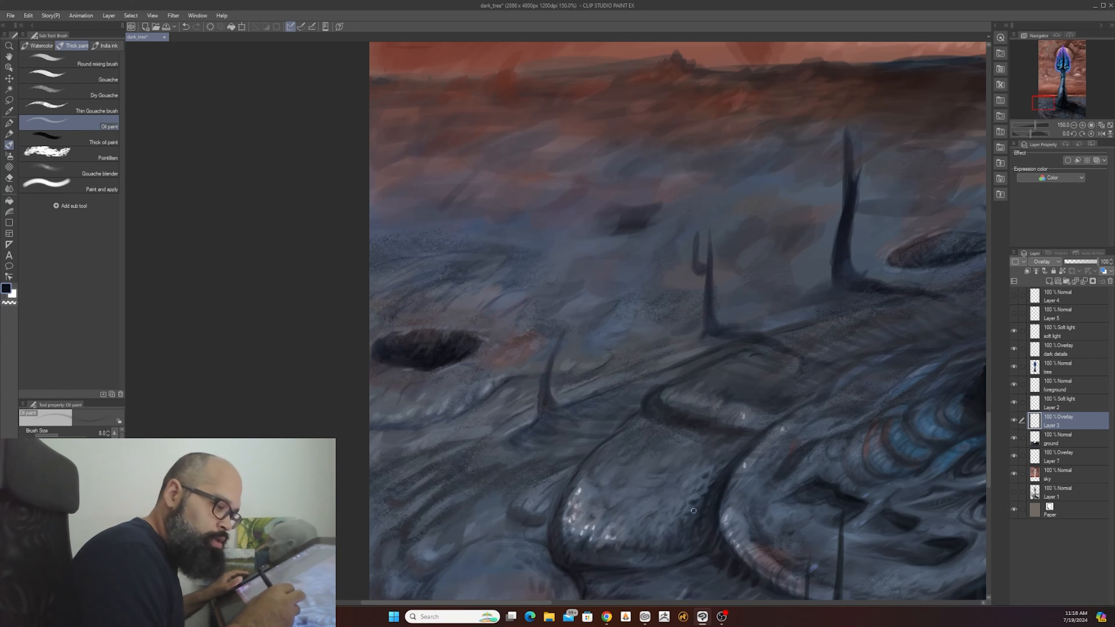
scroll(693, 510, "up", 1)
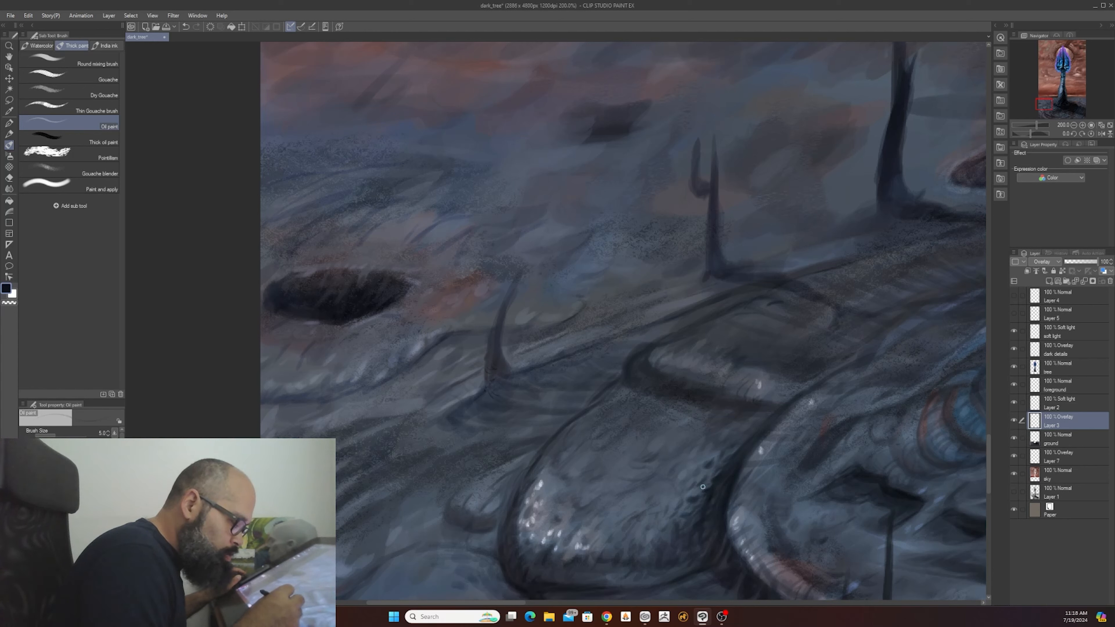
key("c")
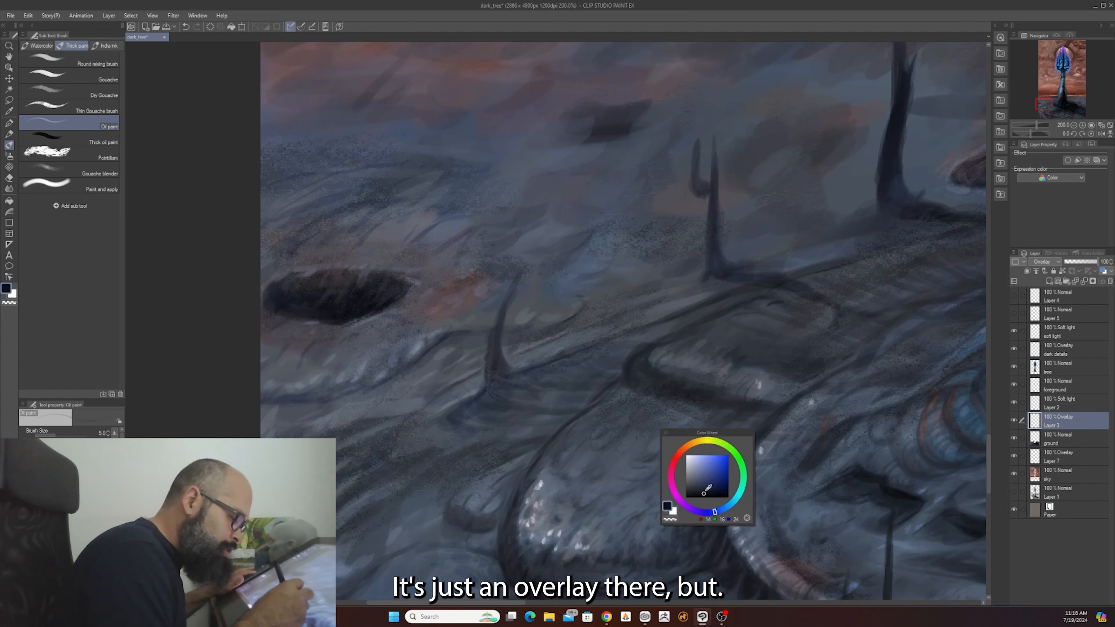
key("c")
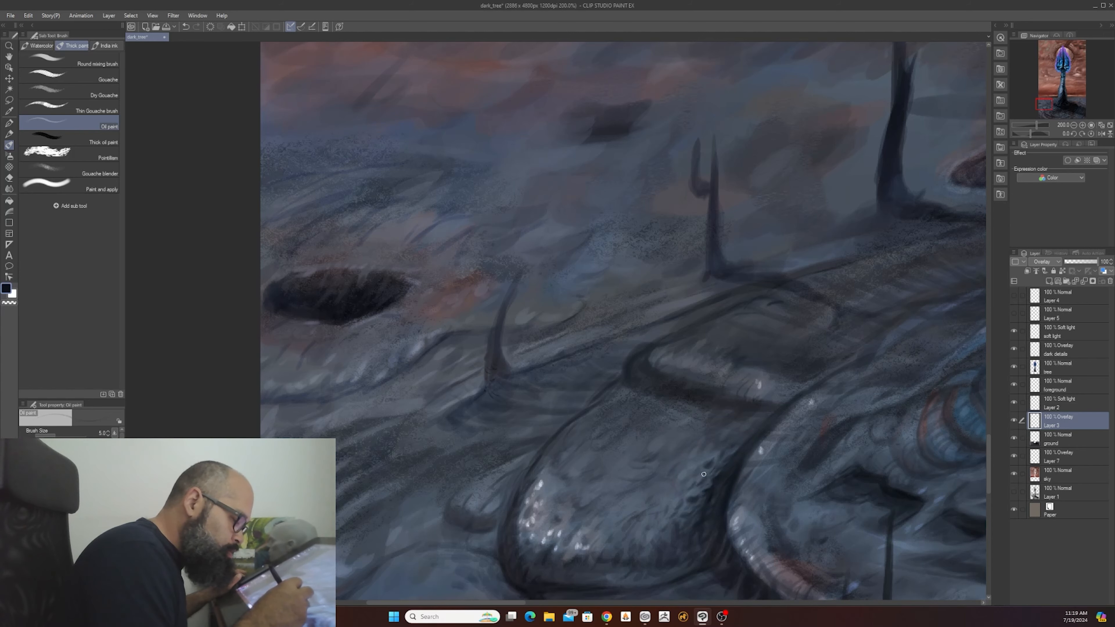
scroll(713, 457, "down", 2)
scroll(713, 457, "up", 2)
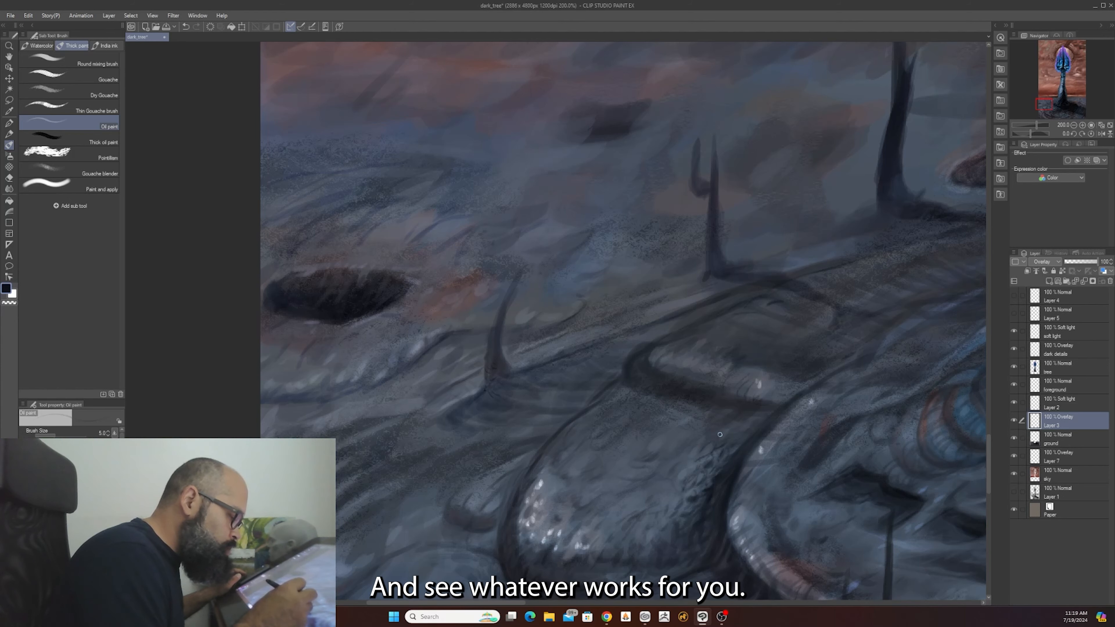
- Set the brush size to 8 and extend the dark overlay texture along the mound's upper shadowed edge
key("bracketright")
key("bracketright")
key("bracketright")
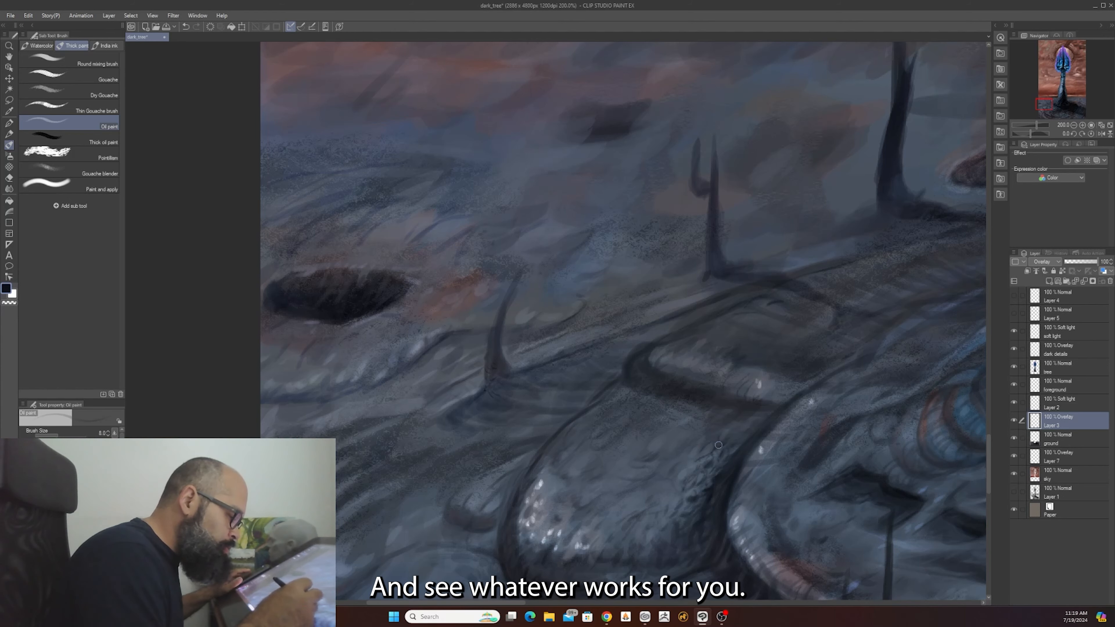
scroll(753, 414, "down", 3)
scroll(753, 414, "up", 3)
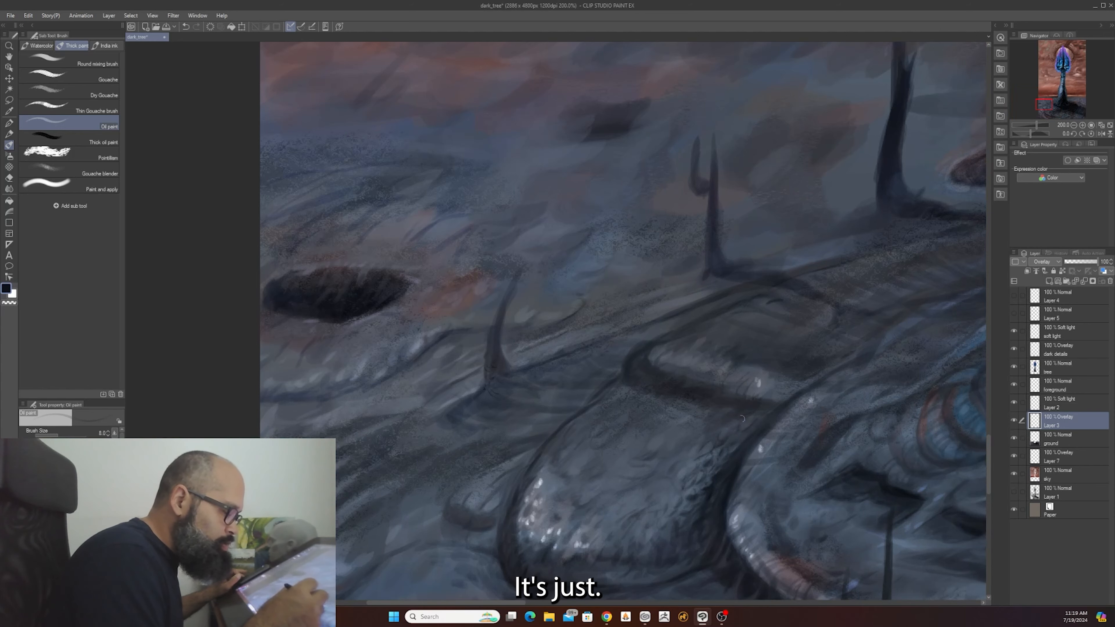
scroll(755, 403, "down", 1)
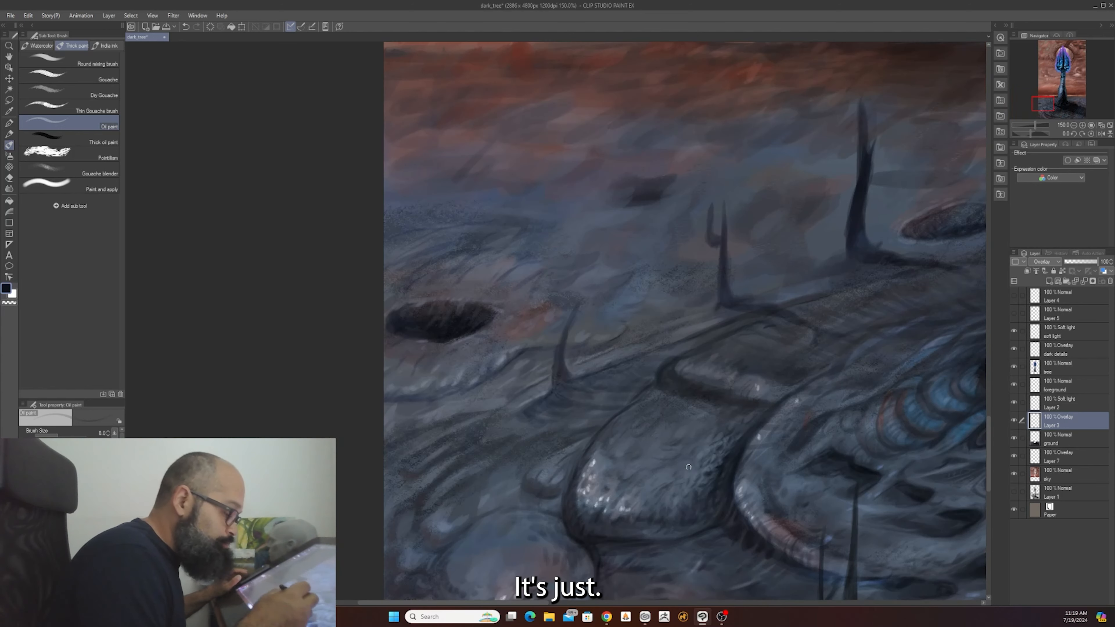
scroll(705, 495, "up", 1)
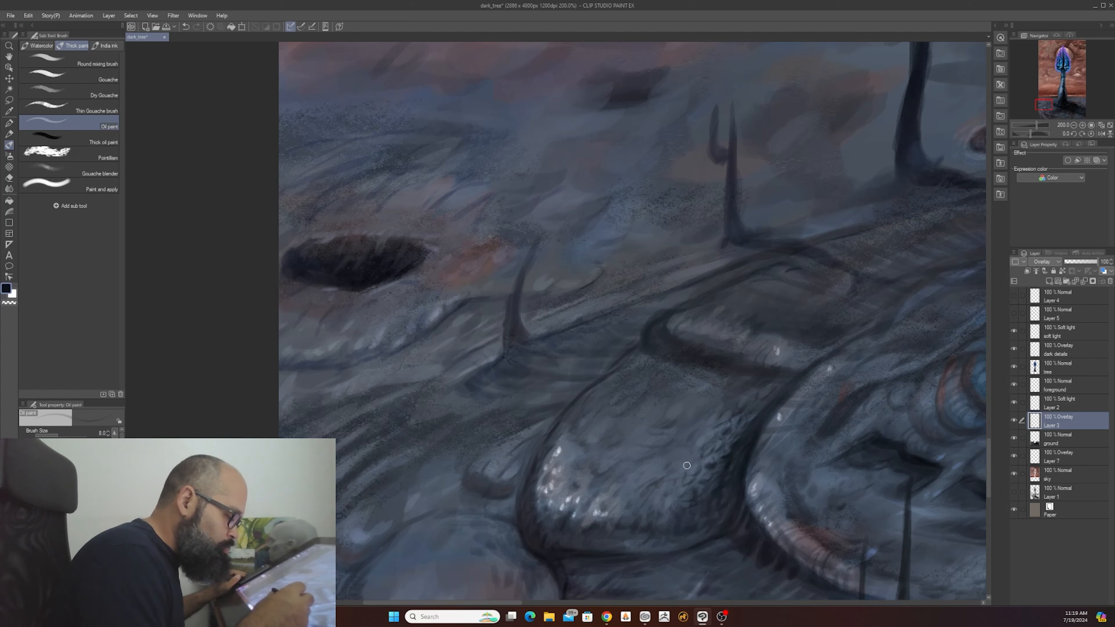
scroll(714, 418, "down", 2)
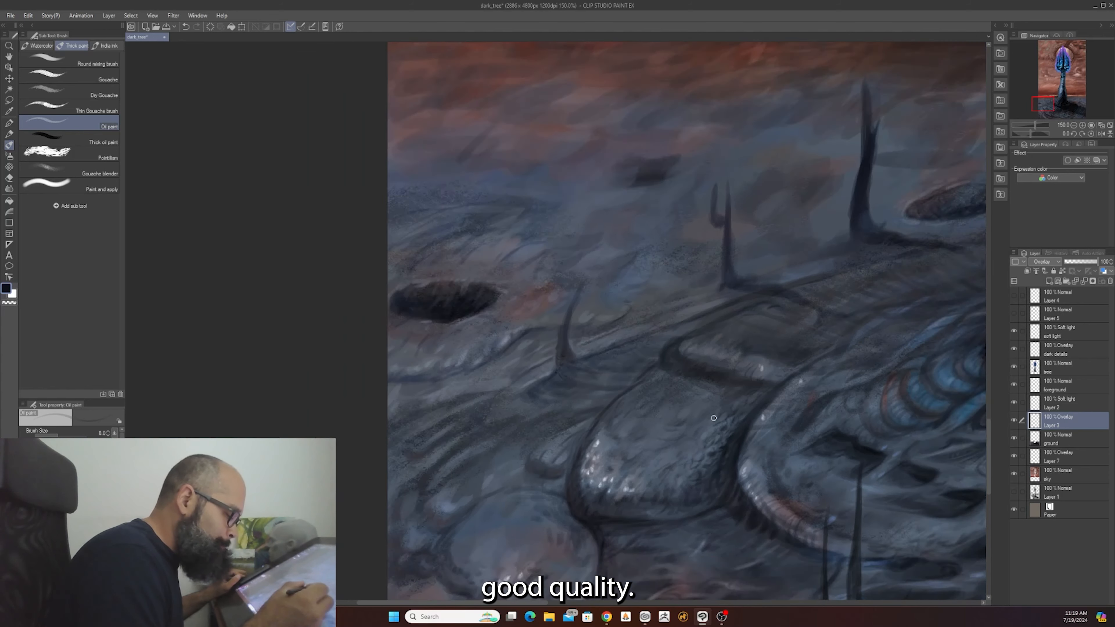
- Enlarge the brush slightly and paint dark overlay texture over the mound's shadowed side
scroll(713, 418, "up", 2)
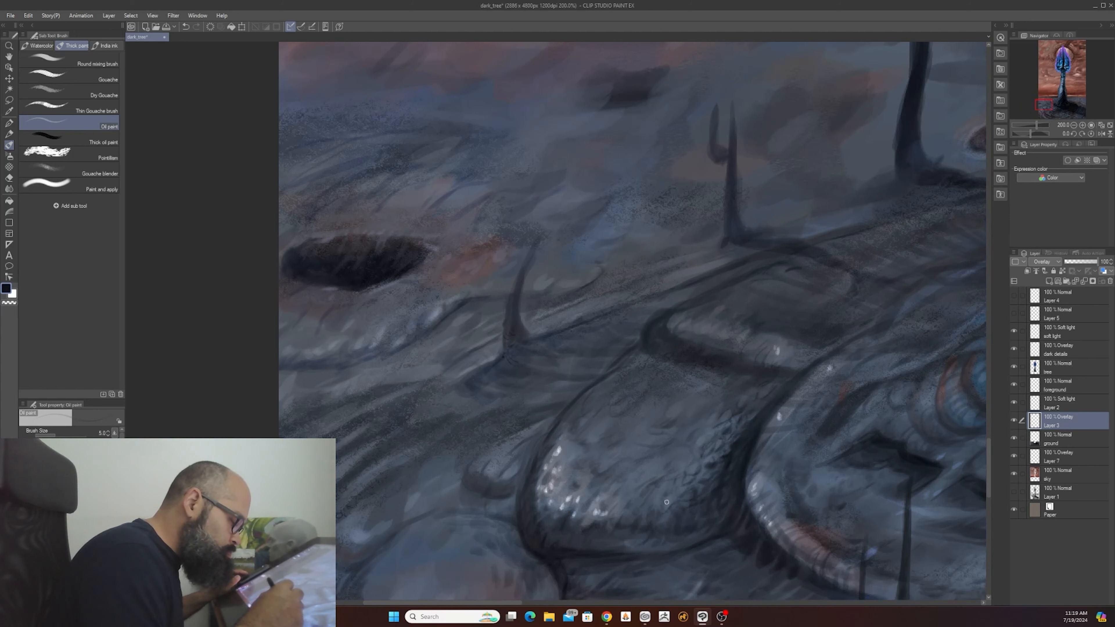
key("bracketright")
key("bracketright")
key("bracketright")
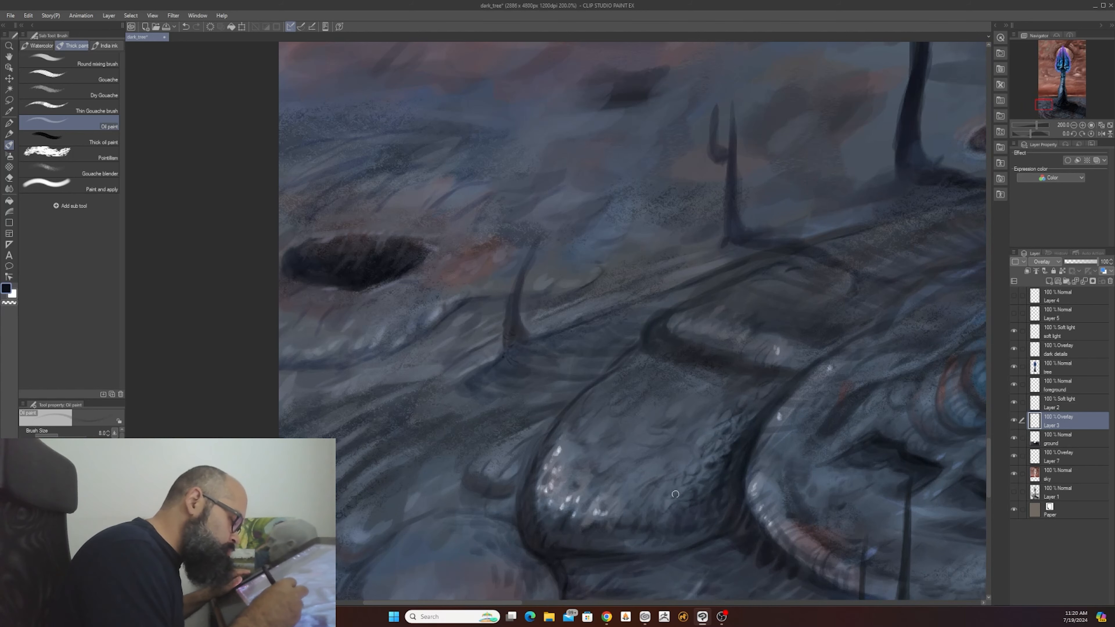
left_click_drag(675, 495, 663, 482)
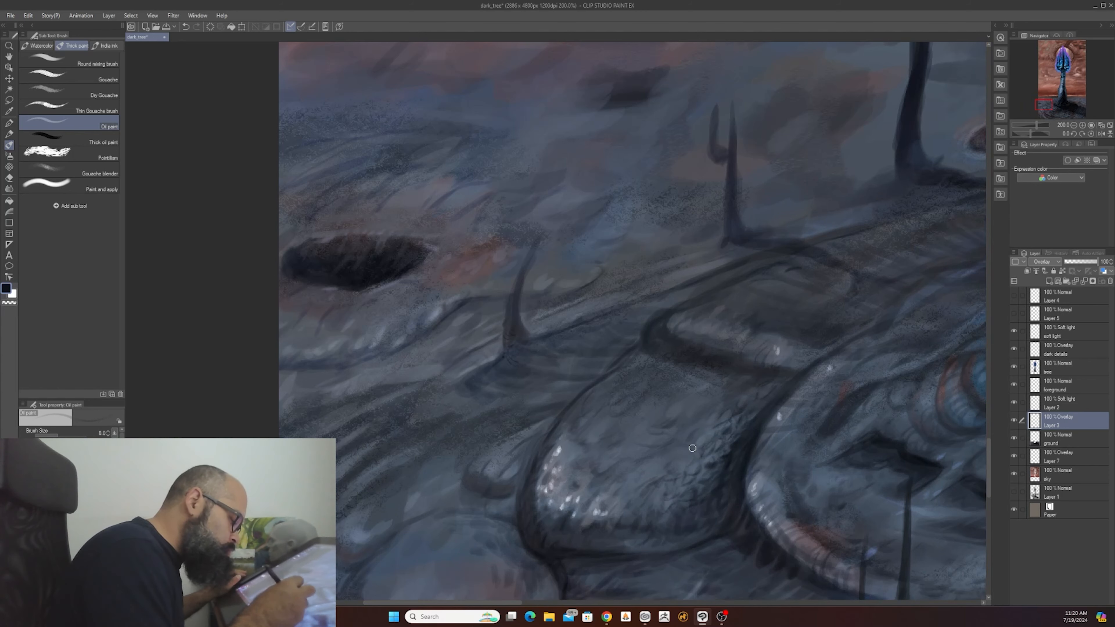
scroll(692, 448, "down", 2)
scroll(692, 449, "up", 2)
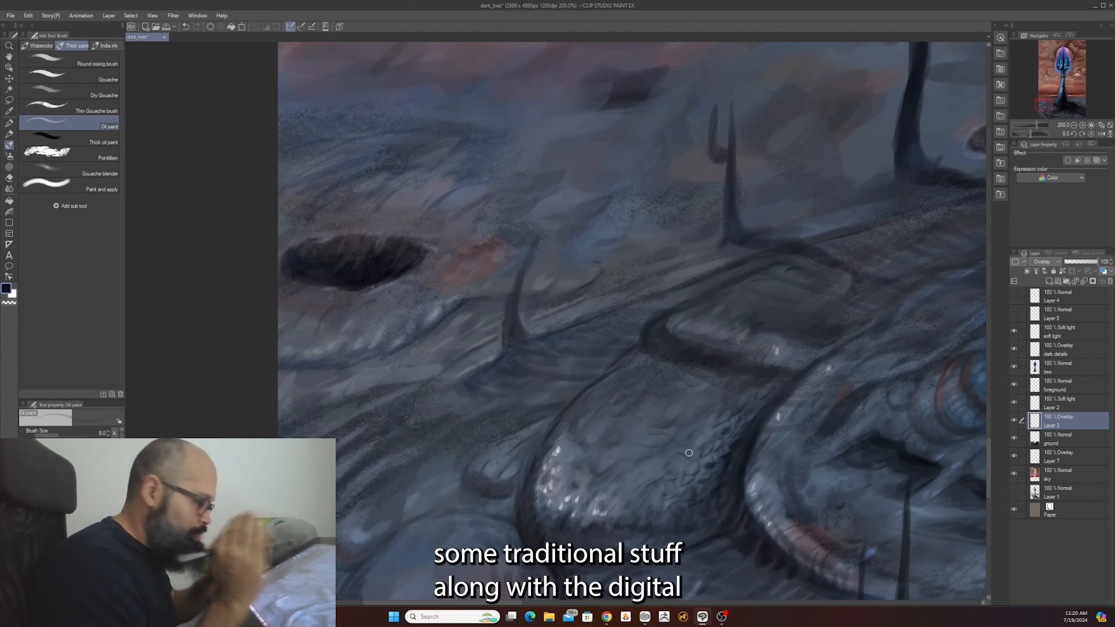
- Reduce the brush size and dab finer dark pits across the mound's lower surface
key("bracketleft")
key("bracketleft")
key("bracketleft")
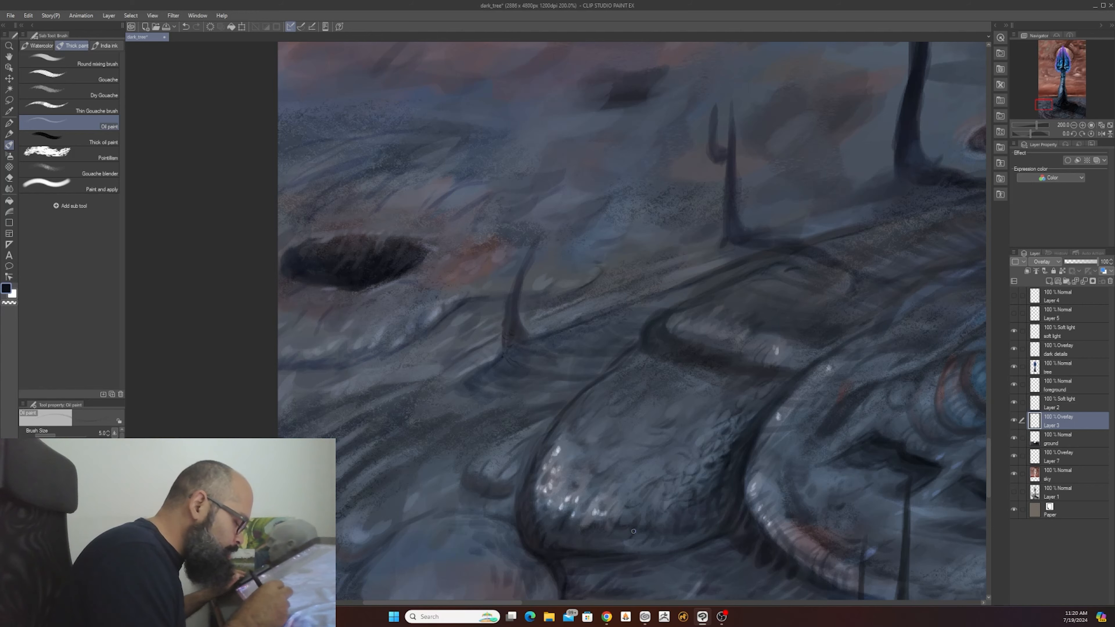
scroll(642, 514, "down", 4)
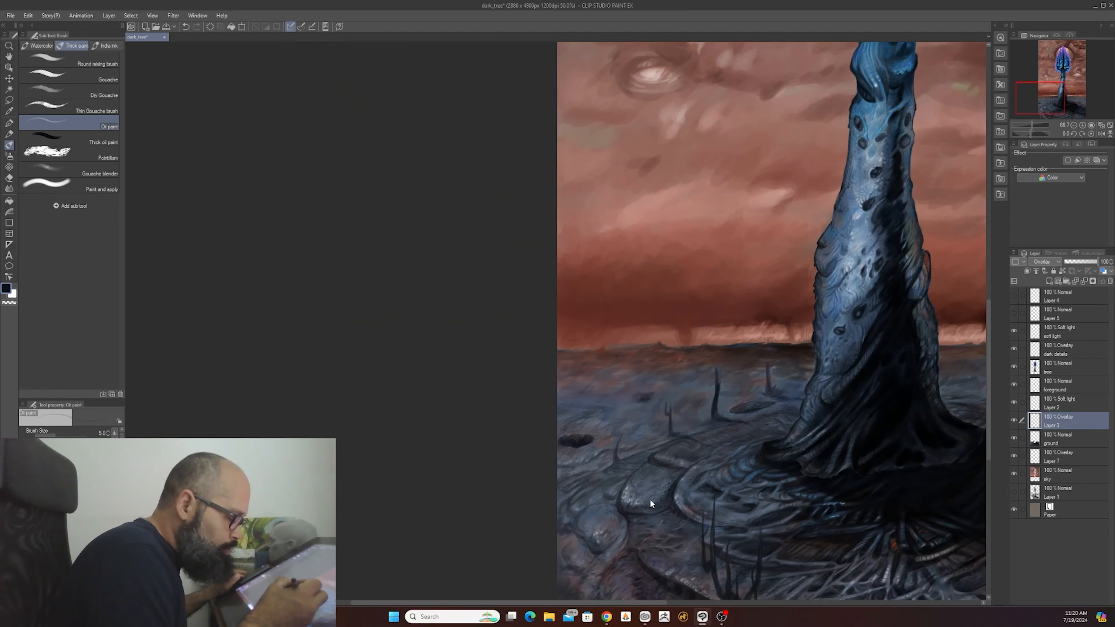
scroll(676, 505, "up", 4)
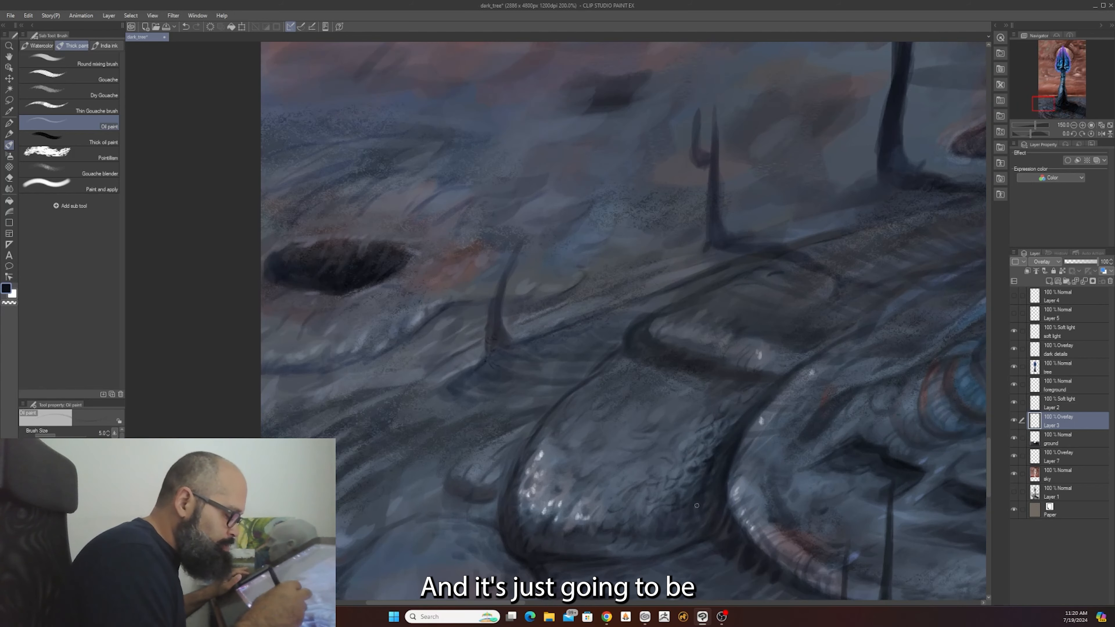
- Enlarge the brush and spread soft dark texture from the mound's shadowed side across its middle
key("bracketright")
key("bracketright")
key("bracketright")
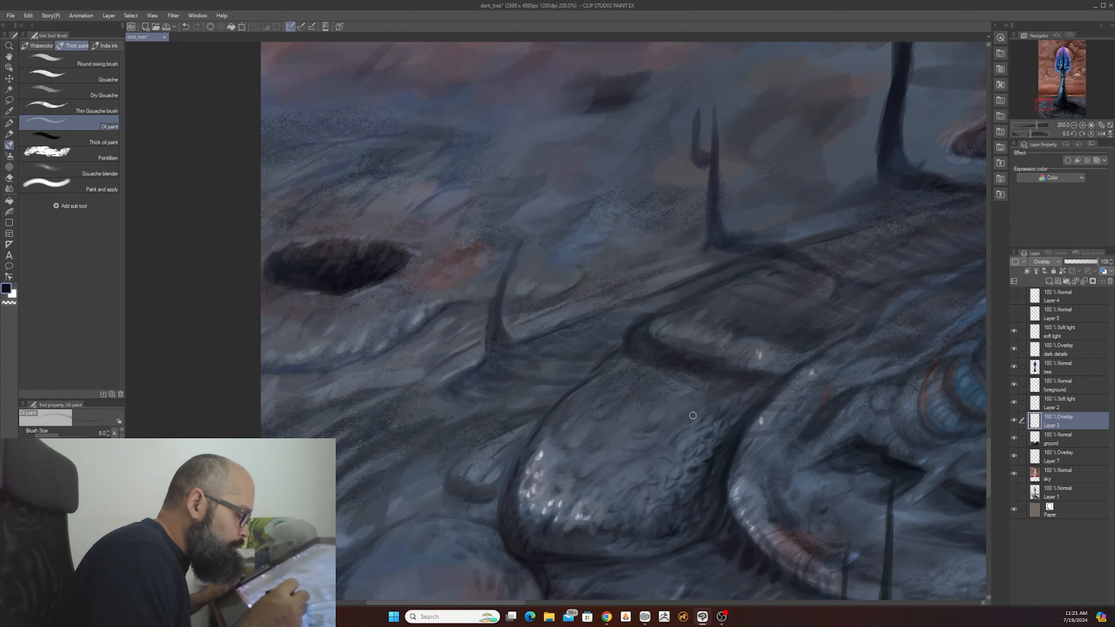
scroll(702, 401, "down", 2)
scroll(702, 398, "up", 2)
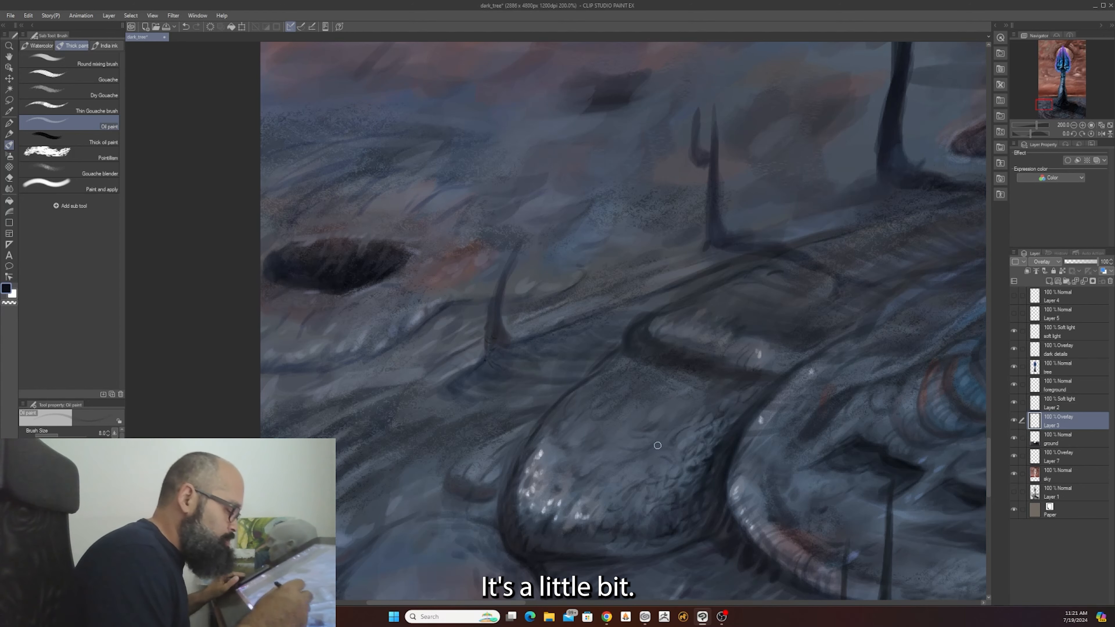
scroll(656, 458, "down", 4)
scroll(624, 493, "up", 3)
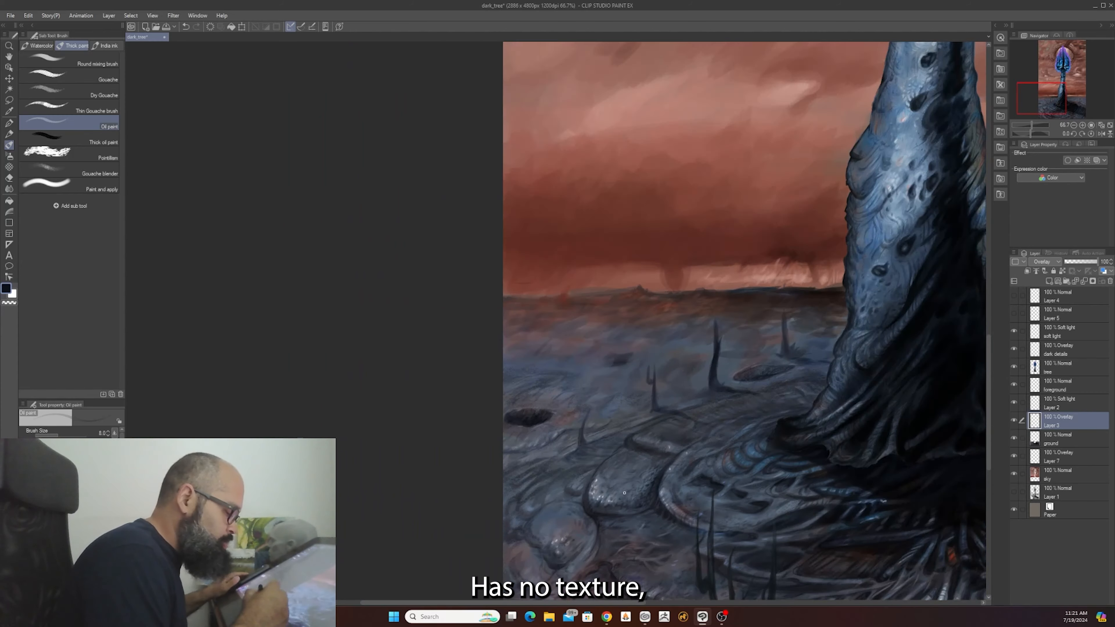
scroll(625, 493, "up", 4)
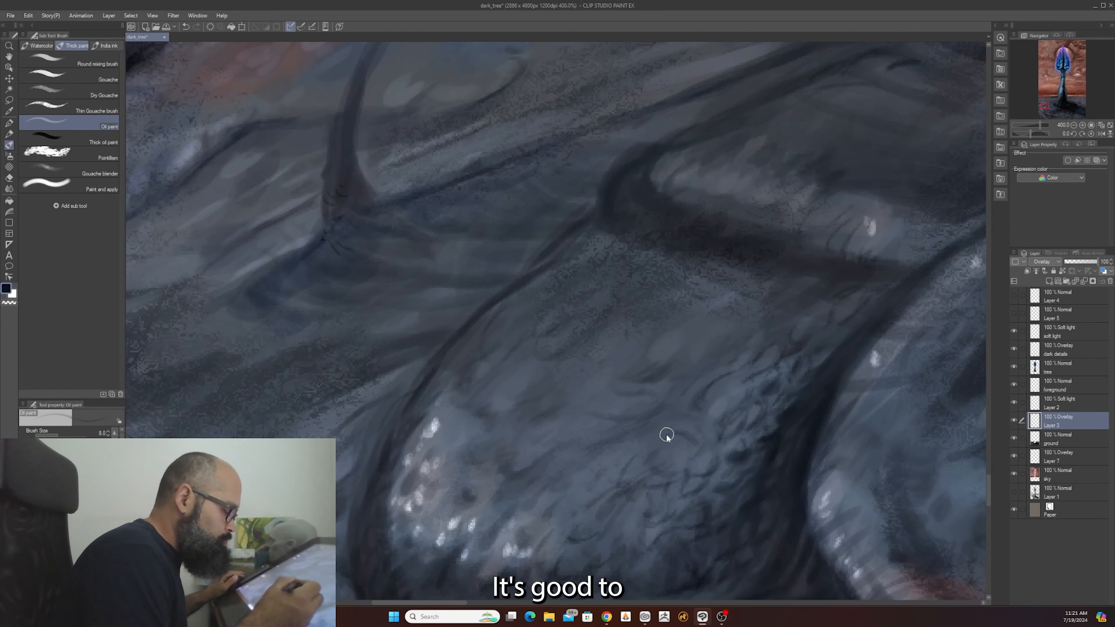
scroll(666, 435, "down", 3)
scroll(666, 435, "down", 1)
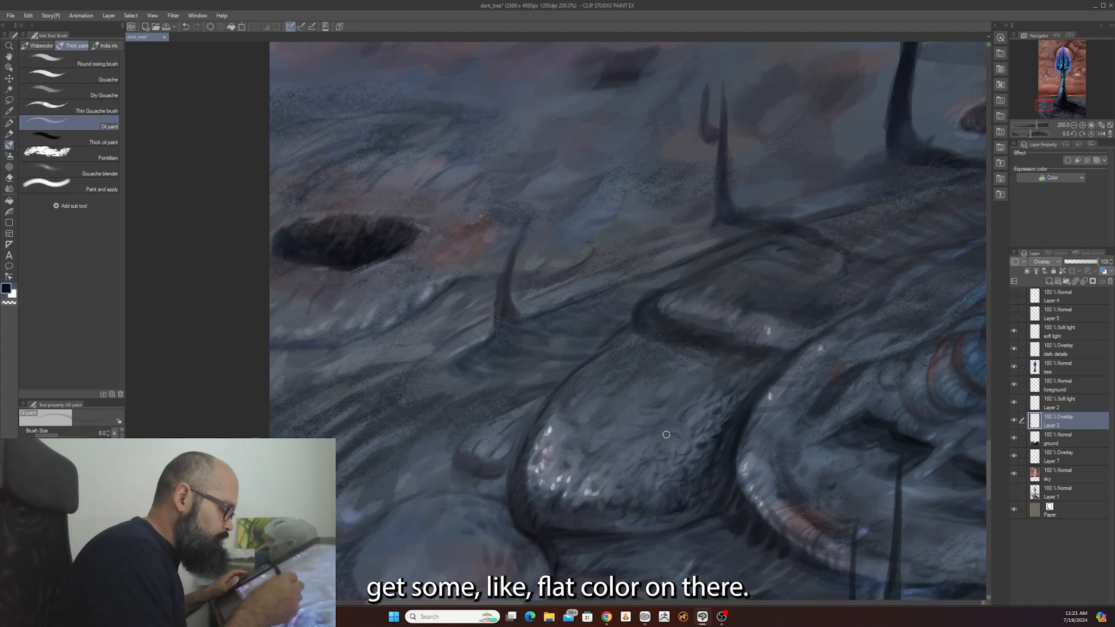
- Reduce the brush size and add fine dark marks beside the mound's white highlights
key("bracketleft")
key("bracketleft")
key("bracketleft")
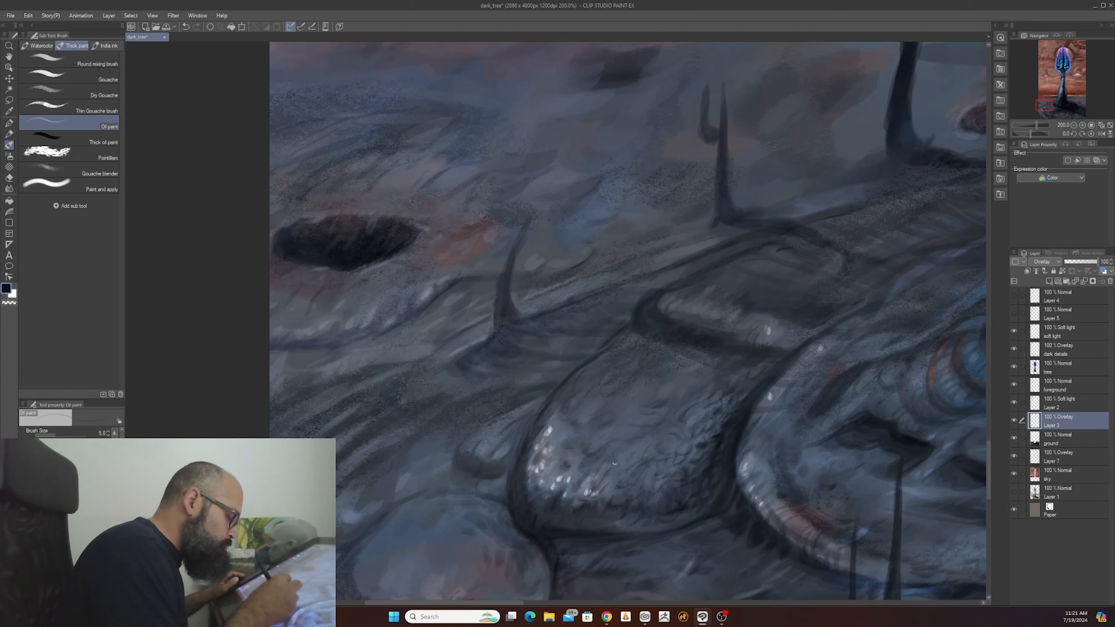
scroll(617, 449, "down", 2)
scroll(618, 448, "up", 2)
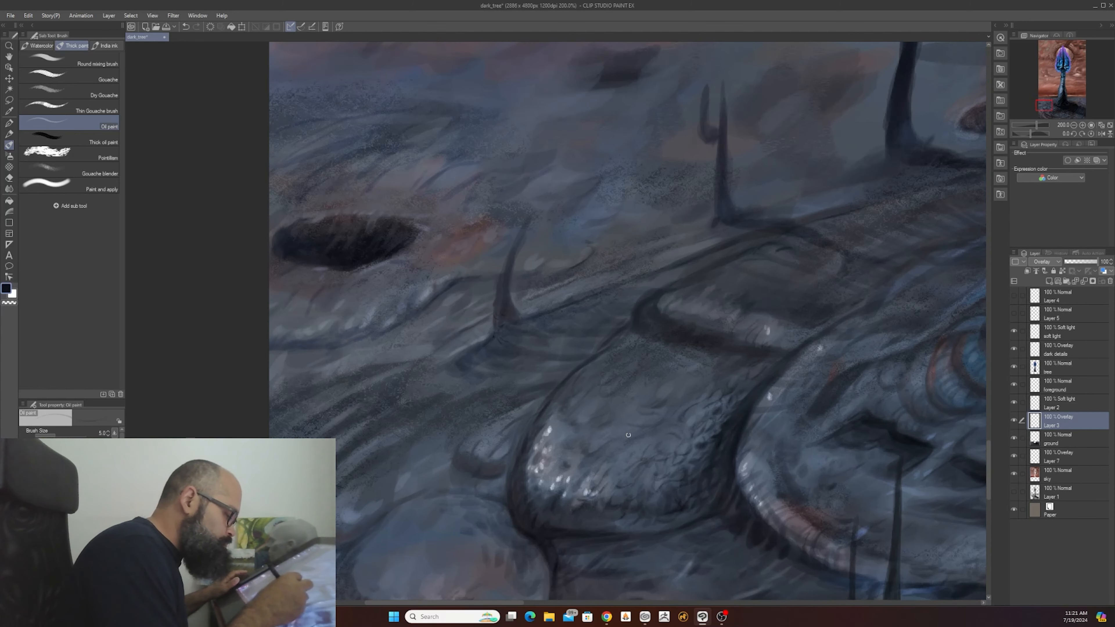
- Enlarge the brush and extend the dark overlay texture over the flat area above the highlights
key("bracketright")
key("bracketright")
key("bracketright")
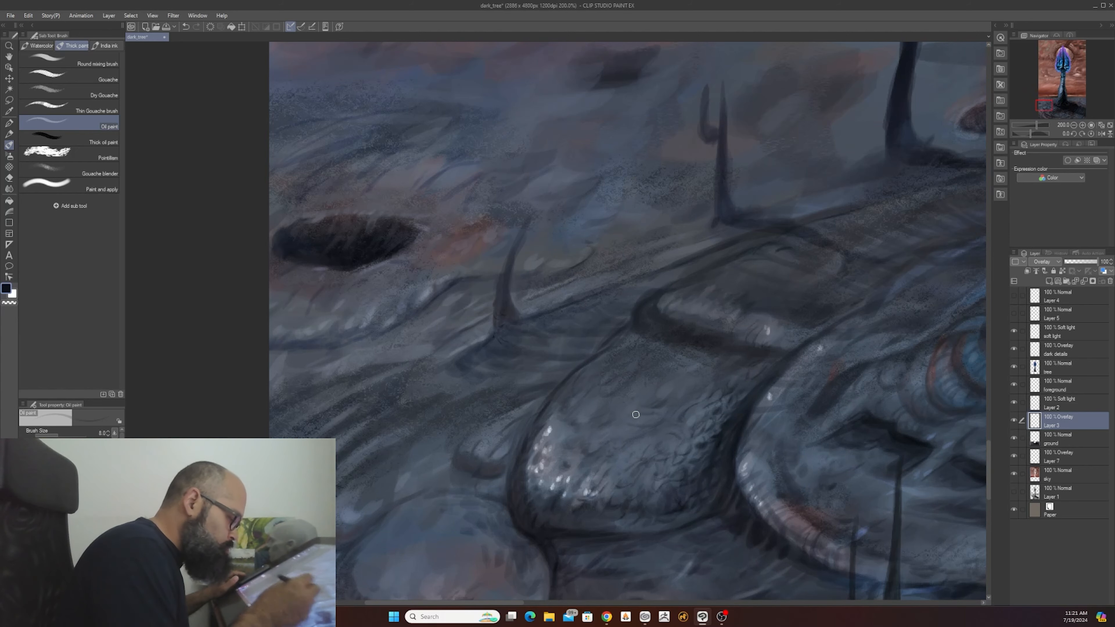
scroll(604, 444, "down", 3)
scroll(636, 416, "up", 2)
scroll(635, 414, "up", 1)
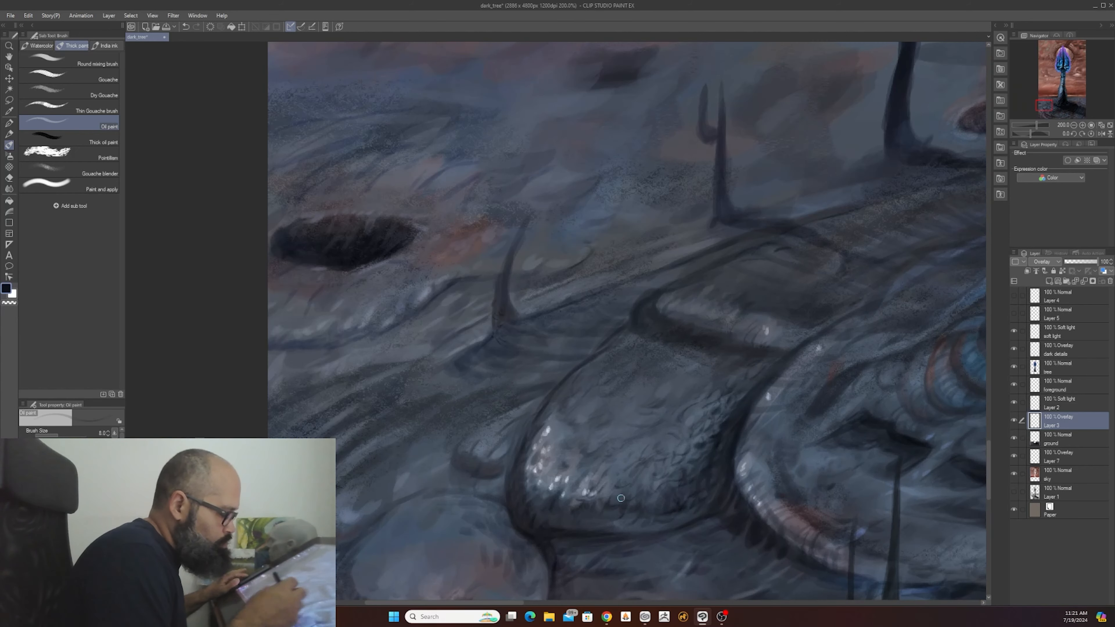
- Set the brush size to 15 and darken the mound's lower edge below the highlights
key("bracketright")
key("bracketright")
key("bracketright")
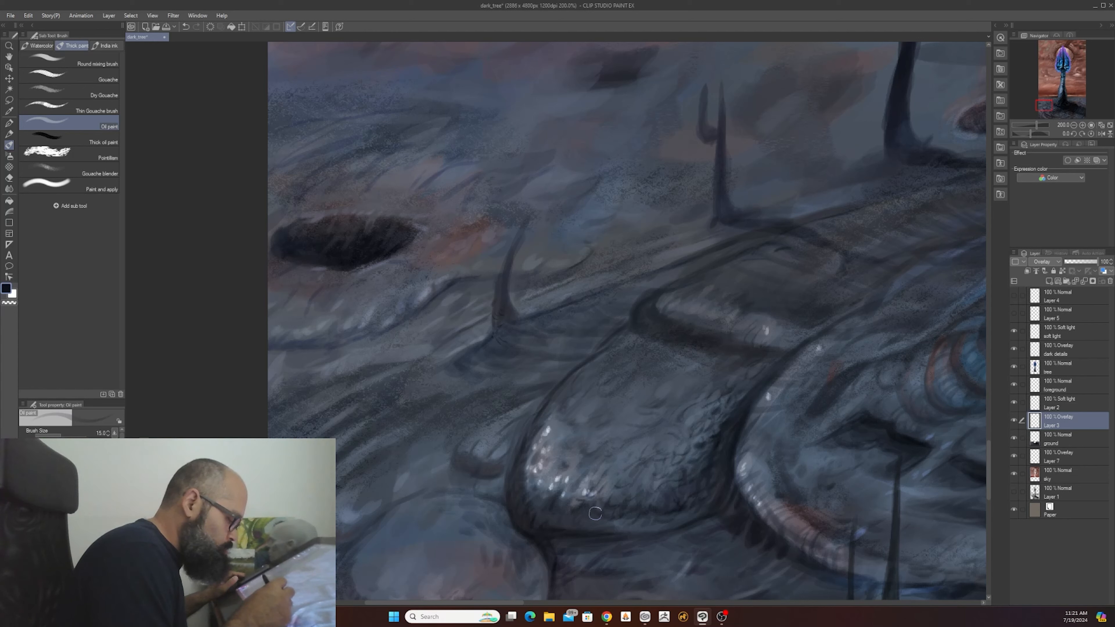
- Reduce the brush size and draw curved dark wrinkle lines across the mound's upper middle
key("bracketleft")
key("bracketleft")
key("bracketleft")
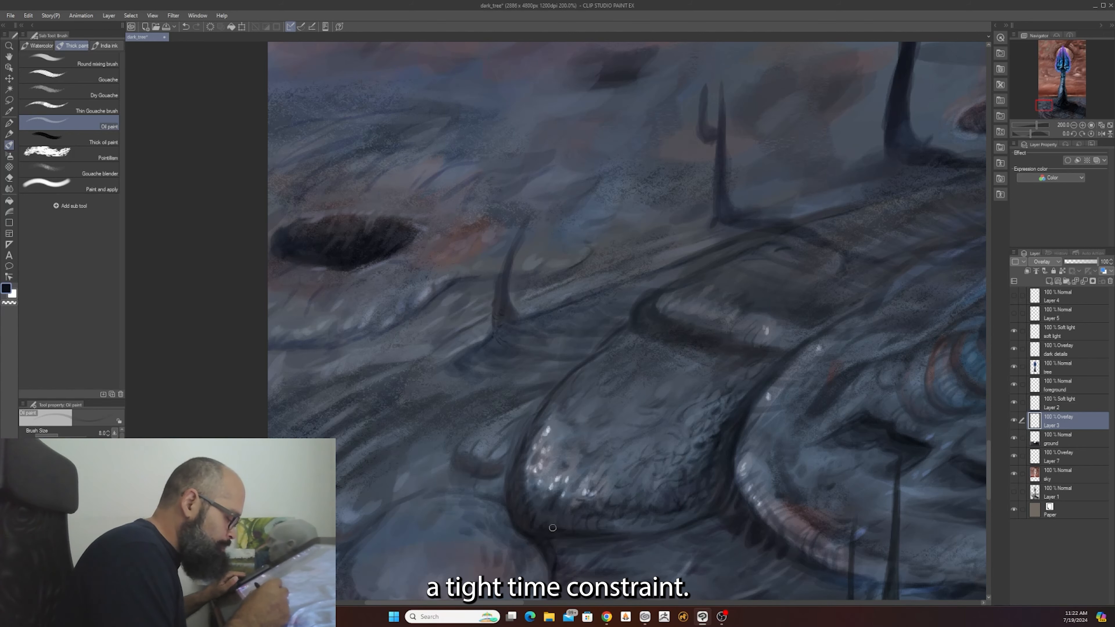
scroll(575, 480, "down", 3)
scroll(575, 480, "up", 3)
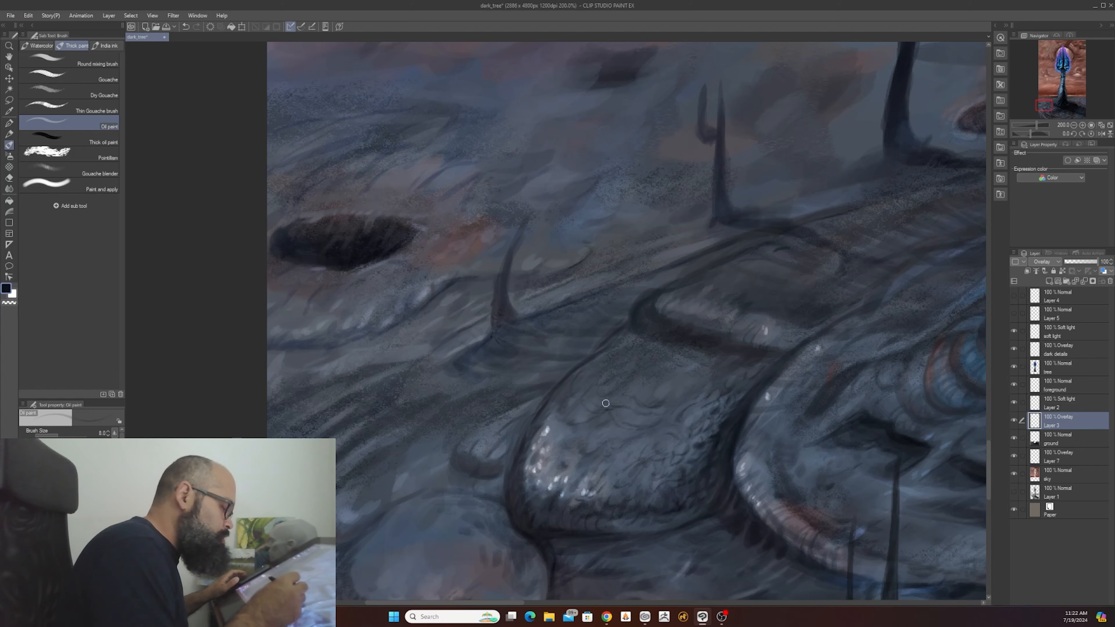
scroll(605, 403, "down", 3)
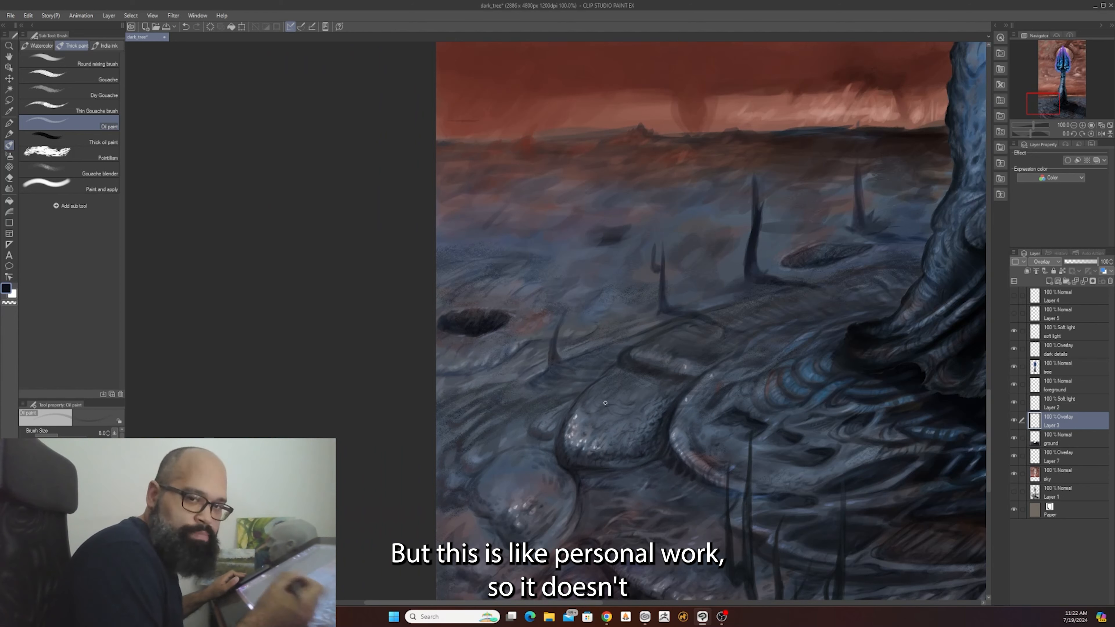
scroll(605, 403, "up", 3)
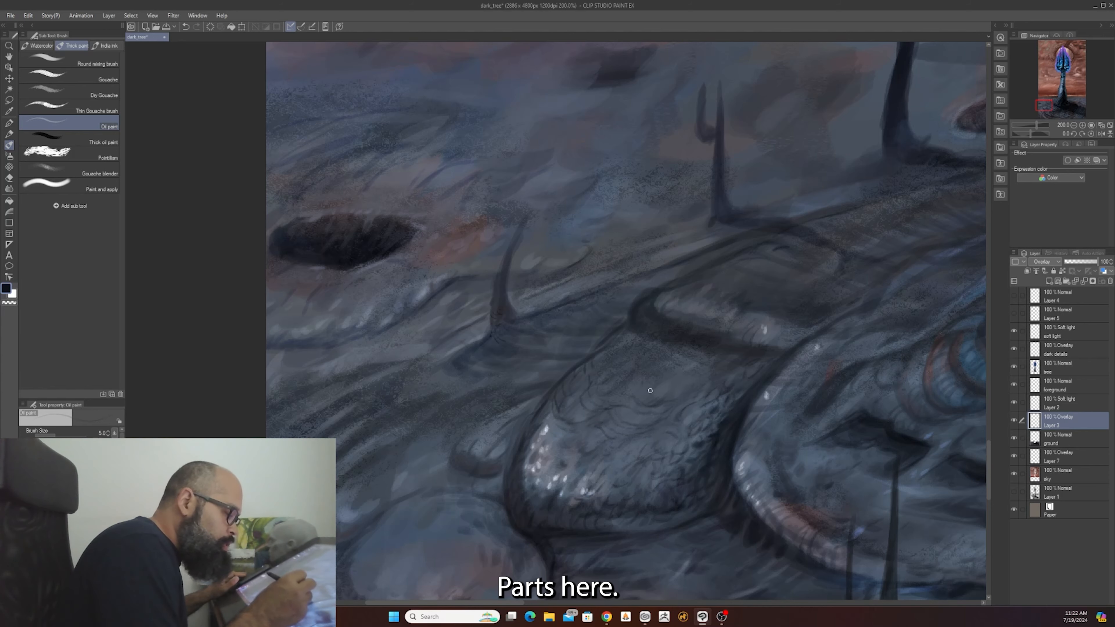
- Extend the curved dark wrinkles toward the mound's upper-left edge on the Overlay layer
scroll(708, 368, "down", 4)
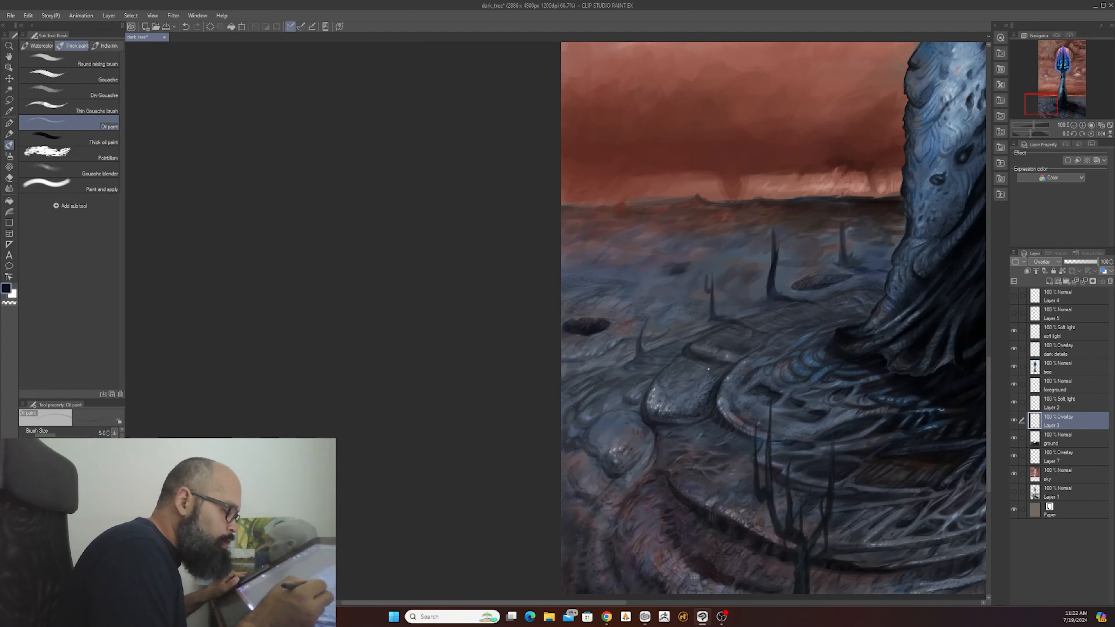
scroll(709, 368, "up", 4)
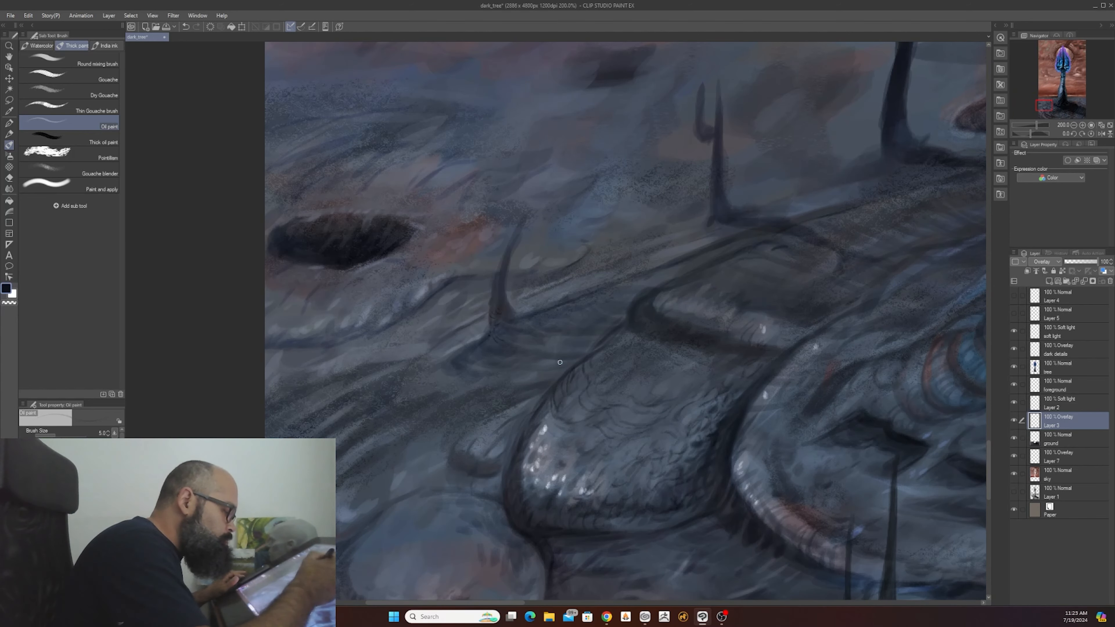
scroll(559, 362, "down", 2)
scroll(559, 362, "up", 4)
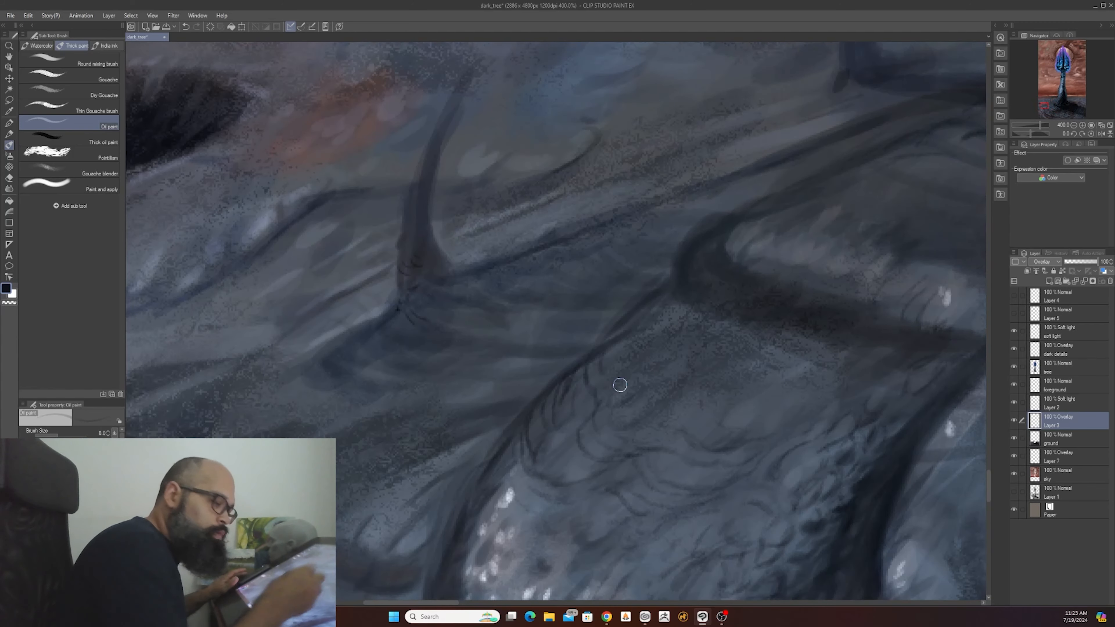
- Switch to the ground layer and paint dark folds along the mound's upper-left contour
key("alt+bracketleft")
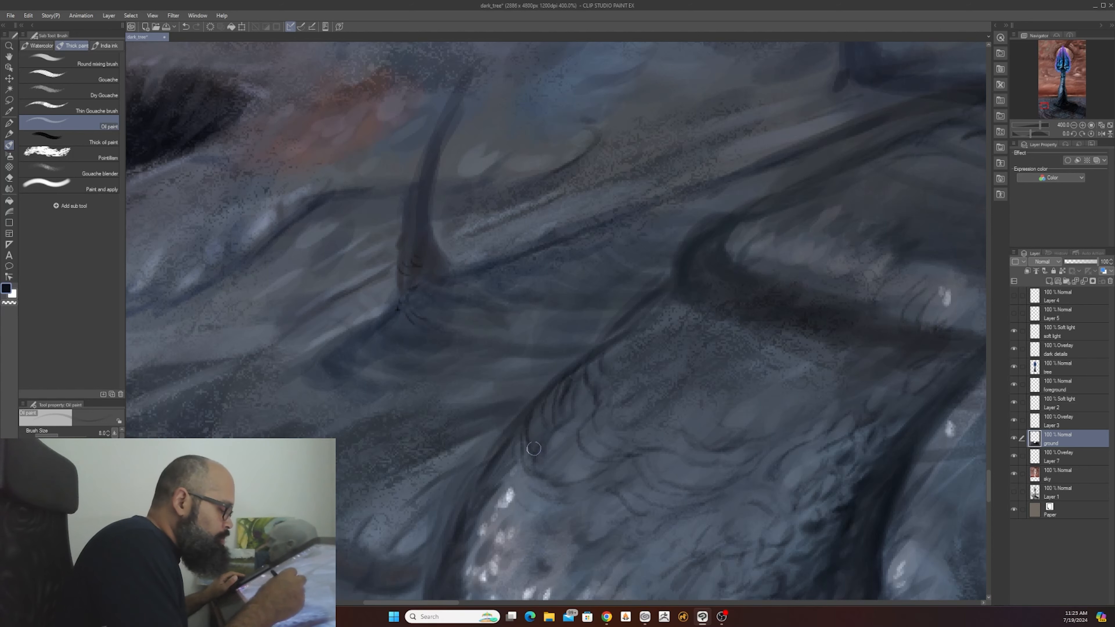
scroll(531, 406, "down", 2)
scroll(531, 406, "down", 1)
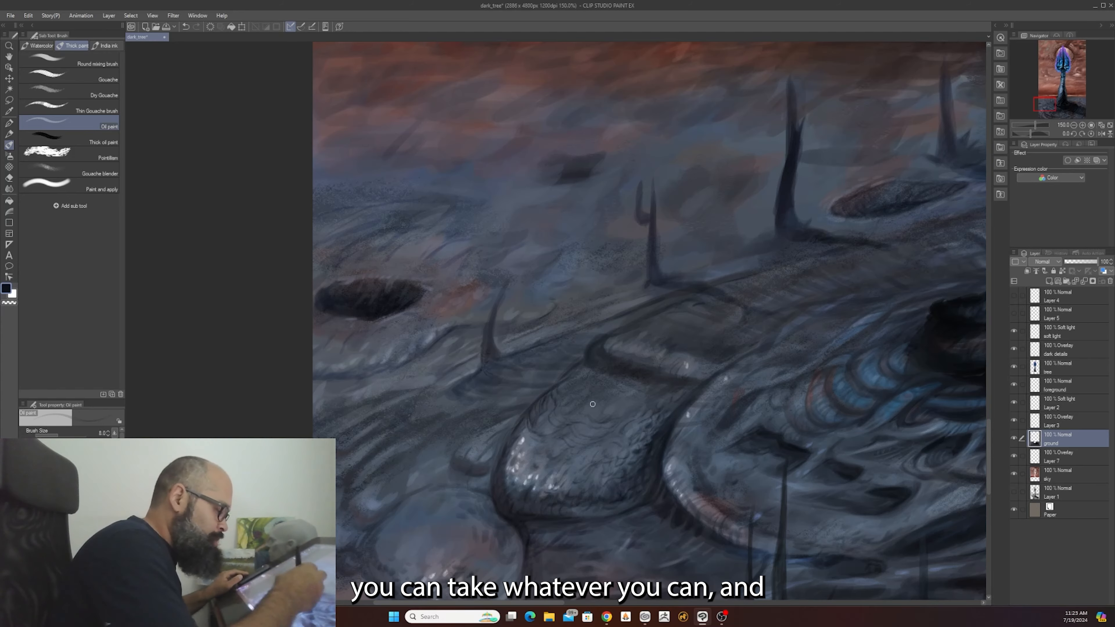
scroll(595, 419, "up", 1)
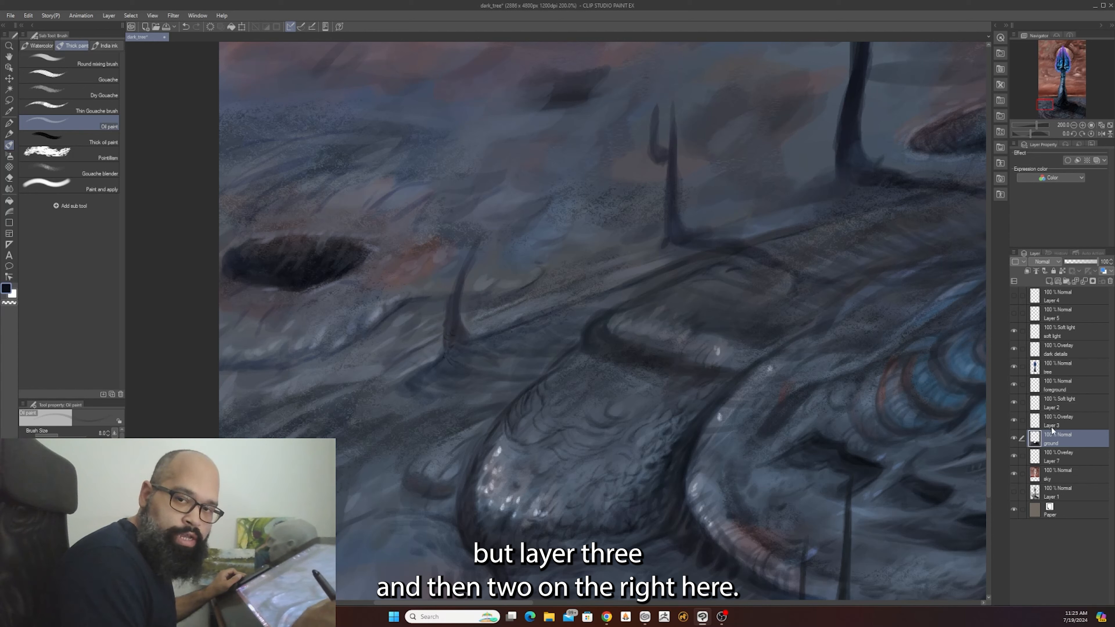
- Sample blue-grey from the mound and refine the skin folds above its highlights, returning to dark blue for the creases
left_click(519, 433, "alt")
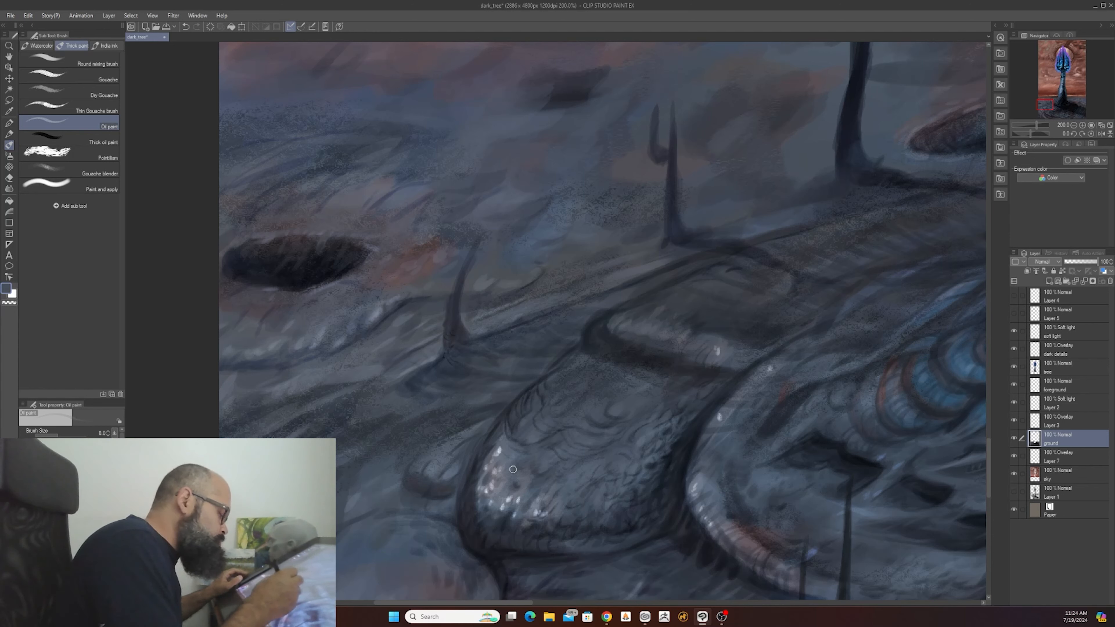
key("y")
left_click(522, 468)
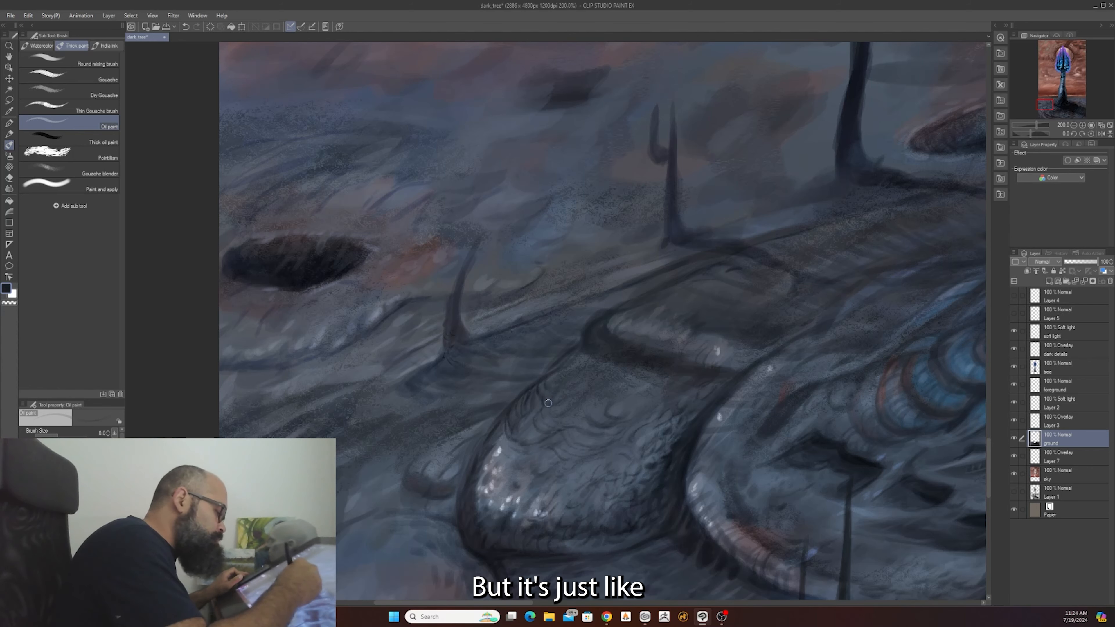
scroll(577, 393, "down", 2)
scroll(578, 395, "up", 2)
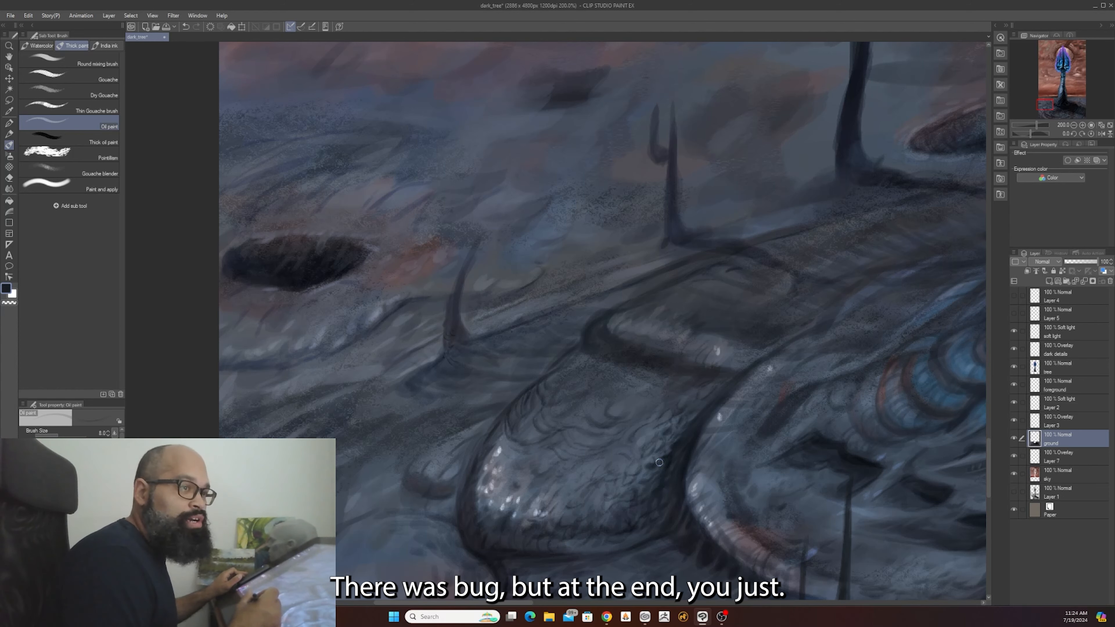
- Deepen the dark creases across the mound's top and shadowed side on the ground layer with the Oil paint brush
scroll(659, 463, "down", 2)
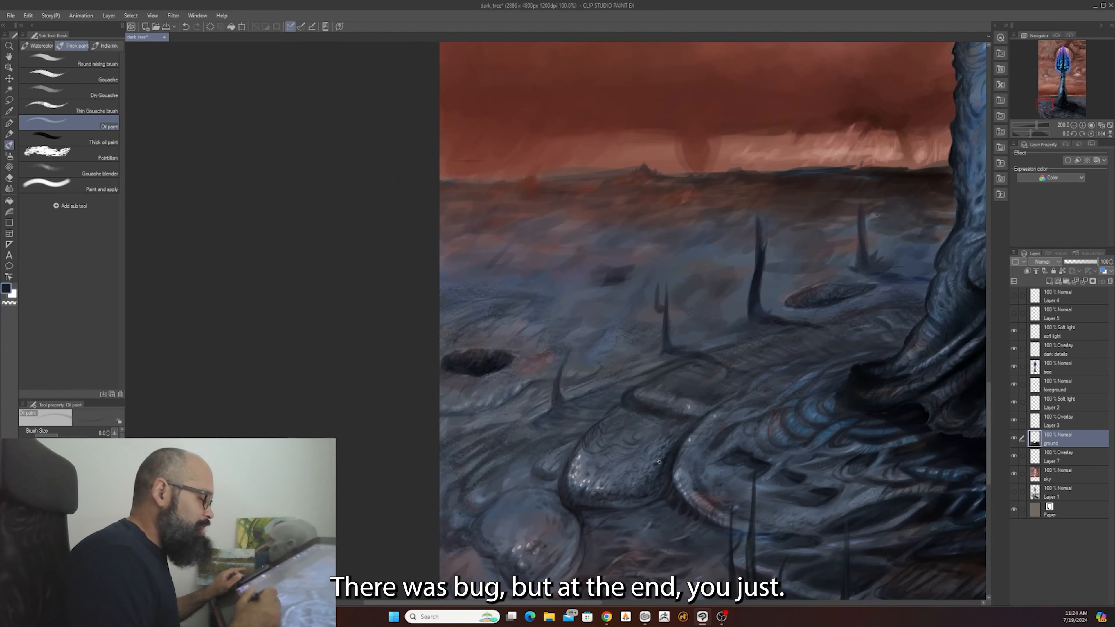
scroll(656, 463, "up", 2)
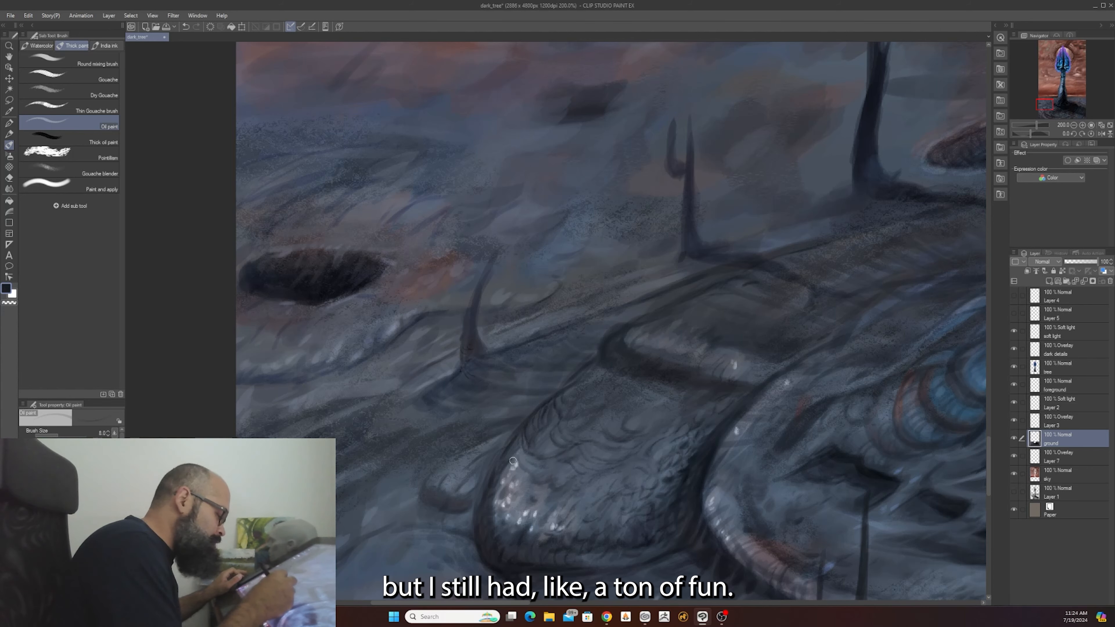
scroll(517, 458, "down", 5)
scroll(543, 465, "up", 5)
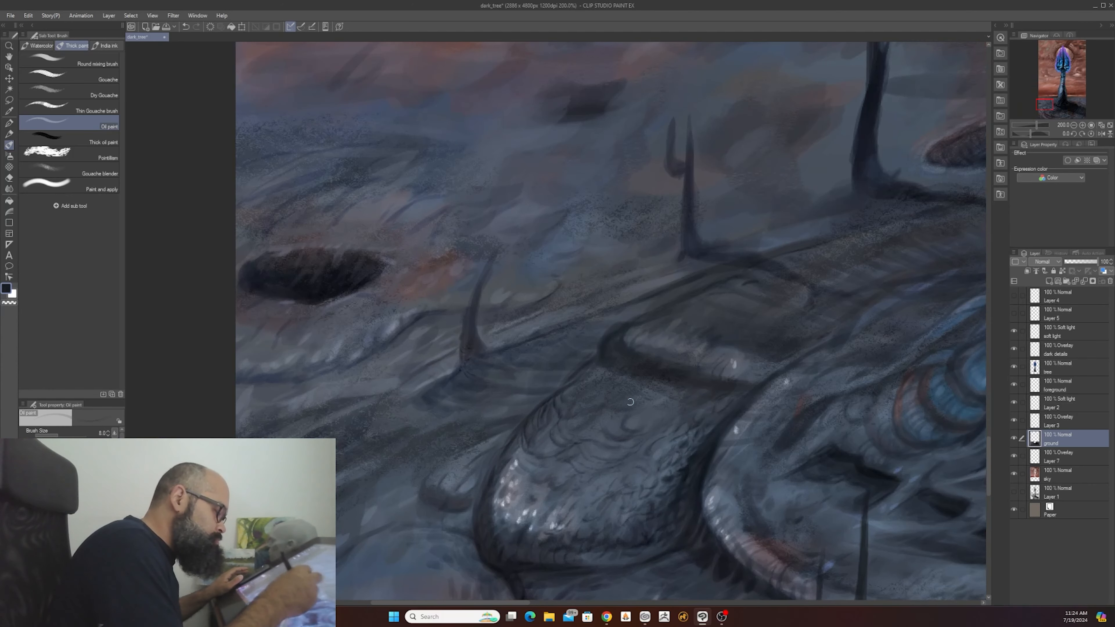
key("i")
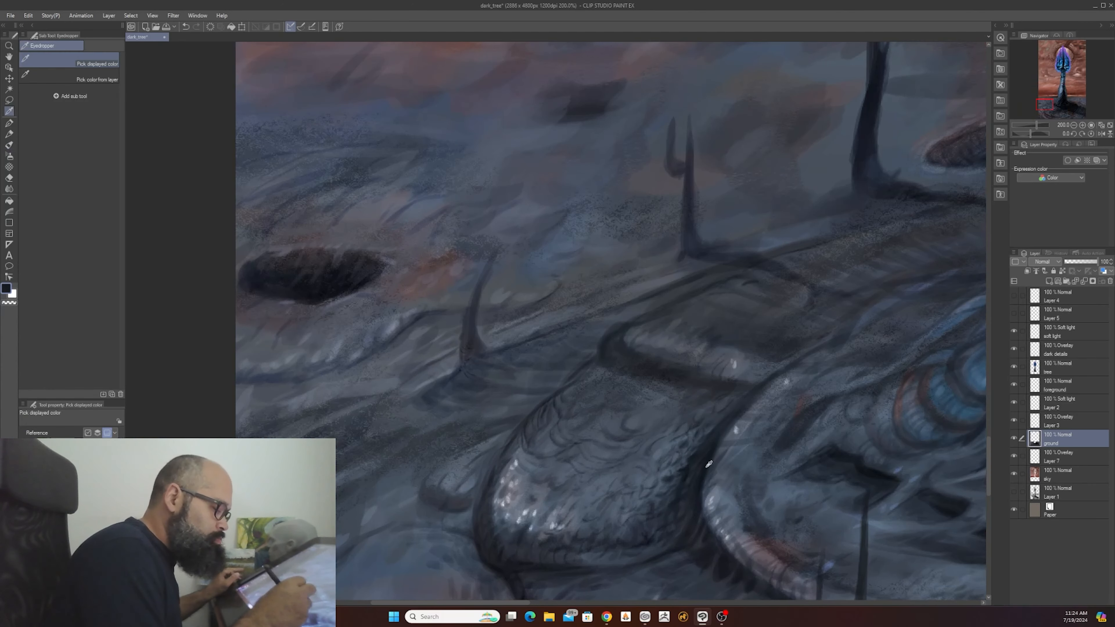
key("b")
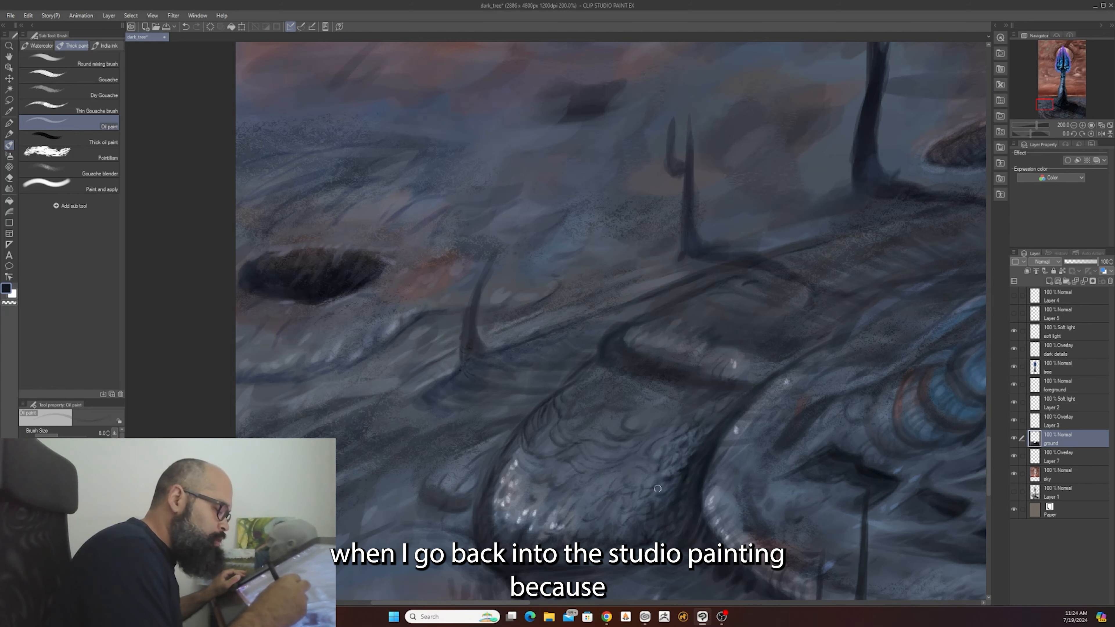
- Refine the scaly creases across the lower half and shadowed side of the mound on the ground layer with the Oil paint brush
scroll(690, 435, "down", 2)
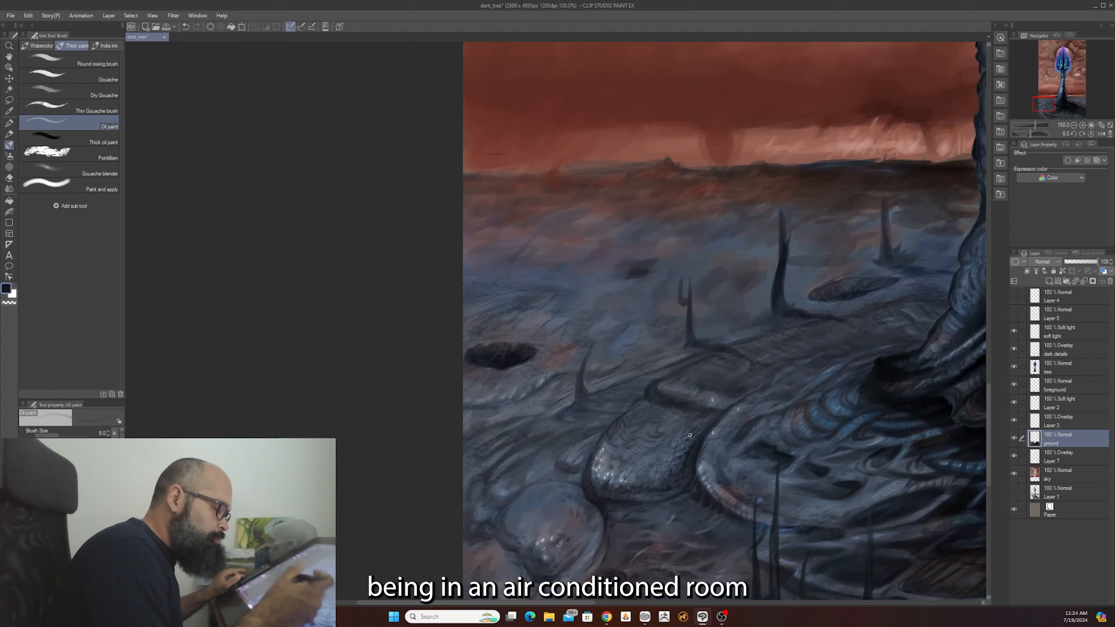
scroll(690, 435, "up", 2)
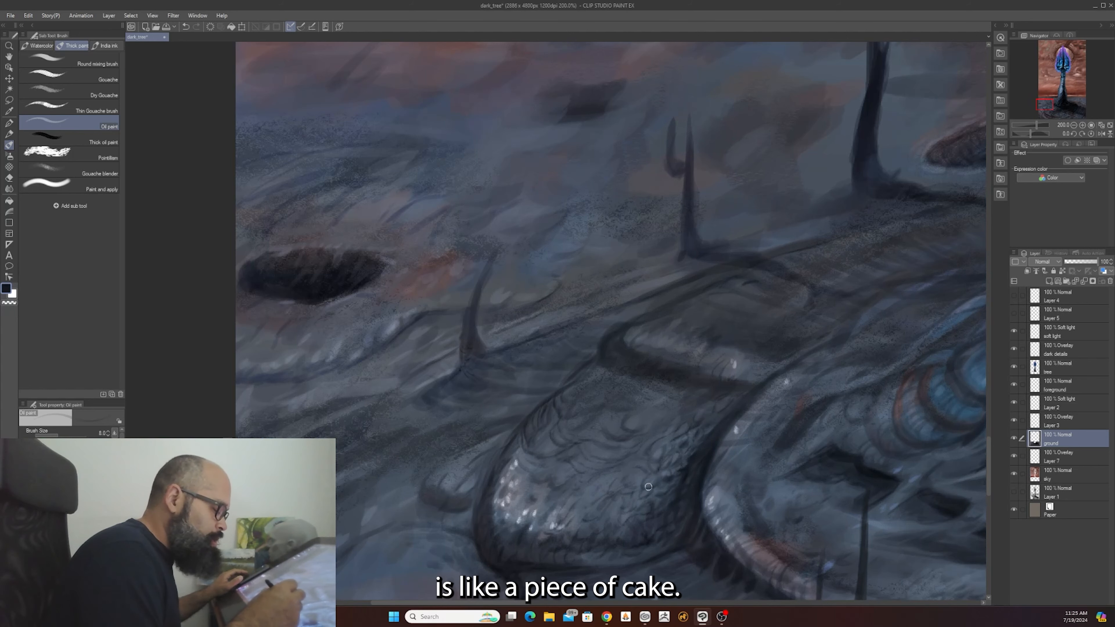
scroll(642, 495, "down", 4)
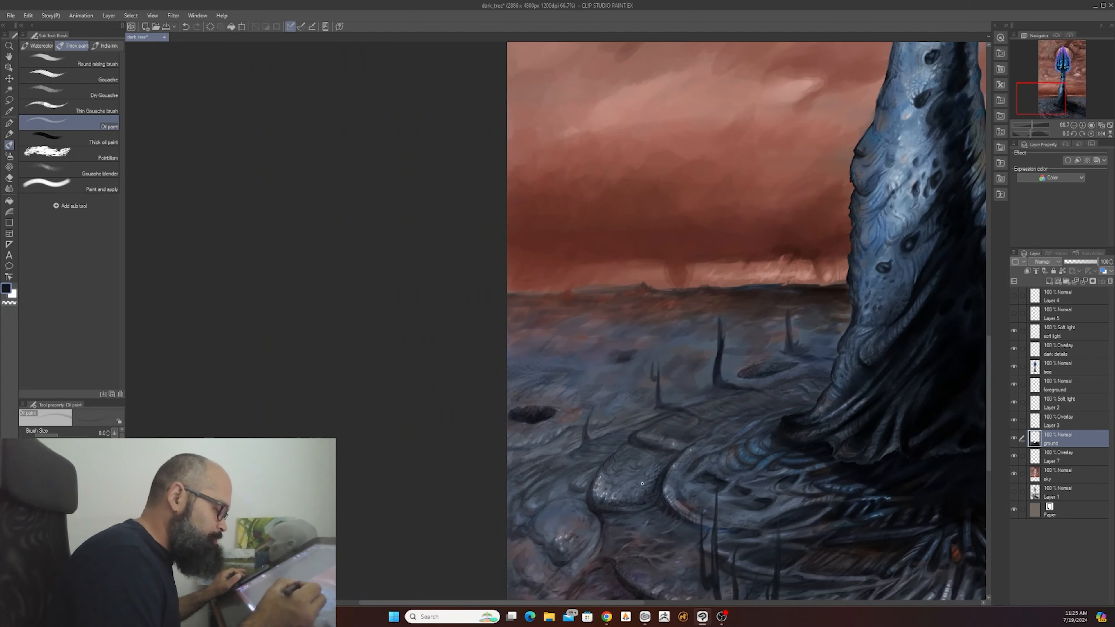
scroll(642, 482, "up", 2)
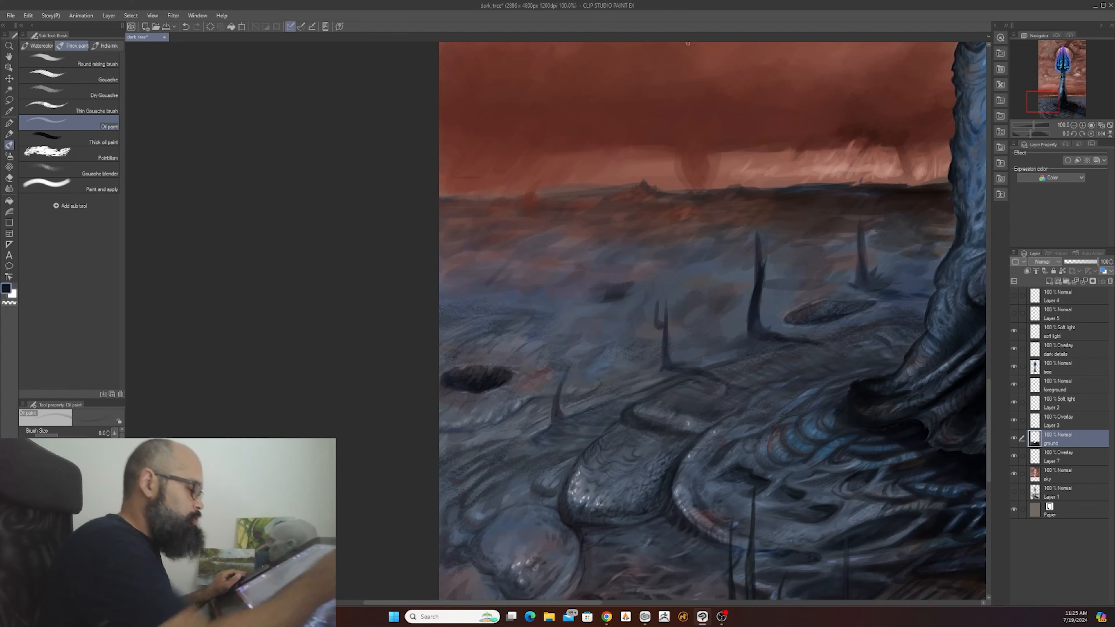
left_click_drag(741, 527, 815, 509)
scroll(661, 468, "up", 2)
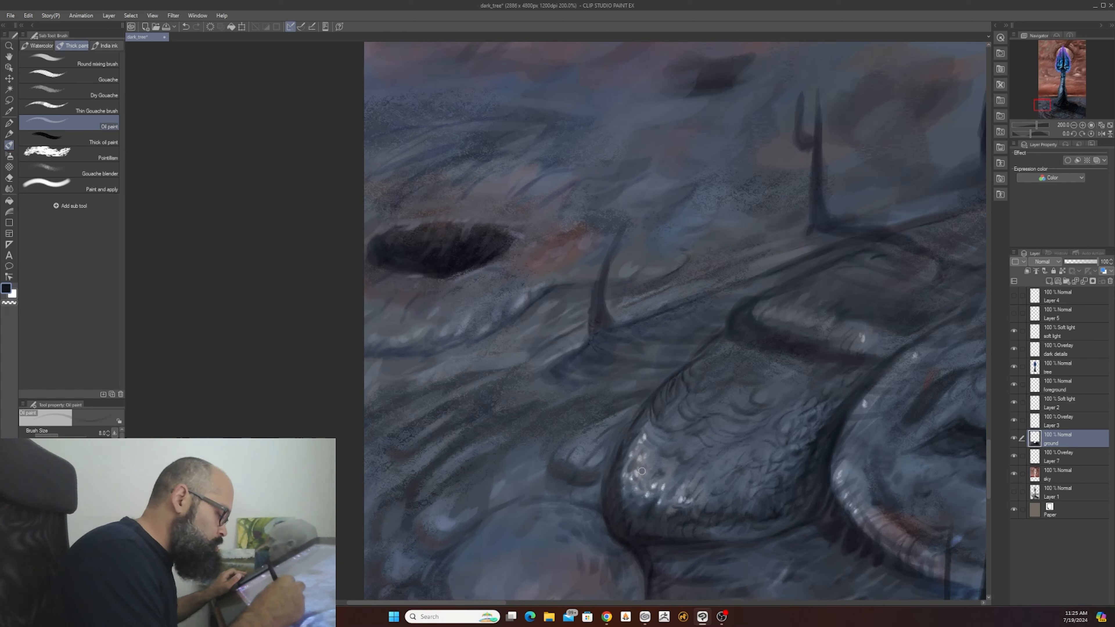
scroll(637, 456, "down", 3)
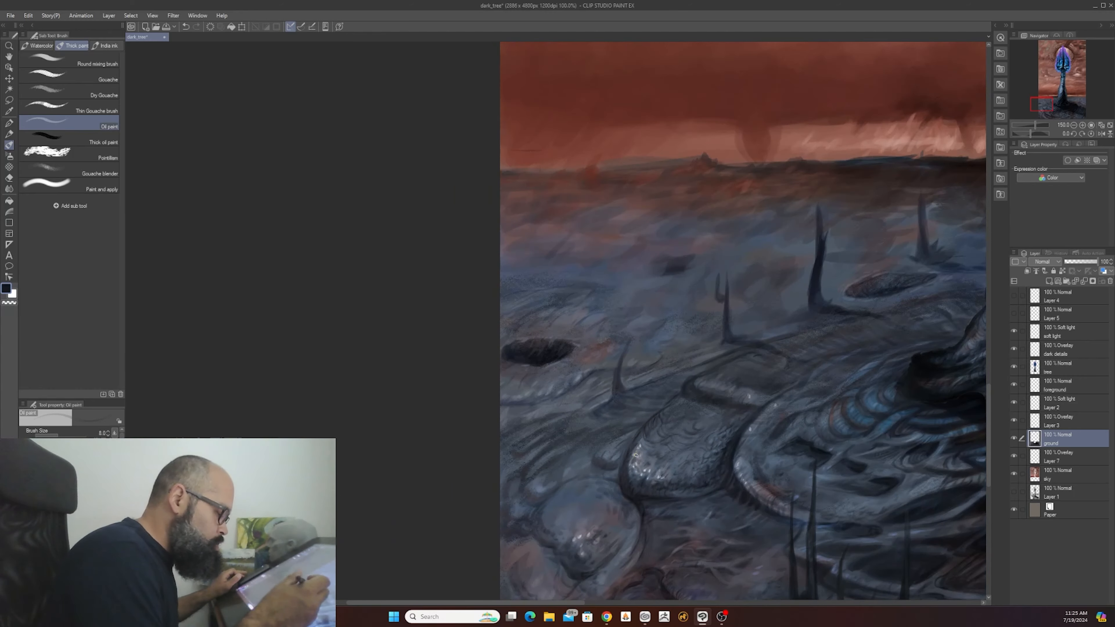
scroll(637, 456, "up", 3)
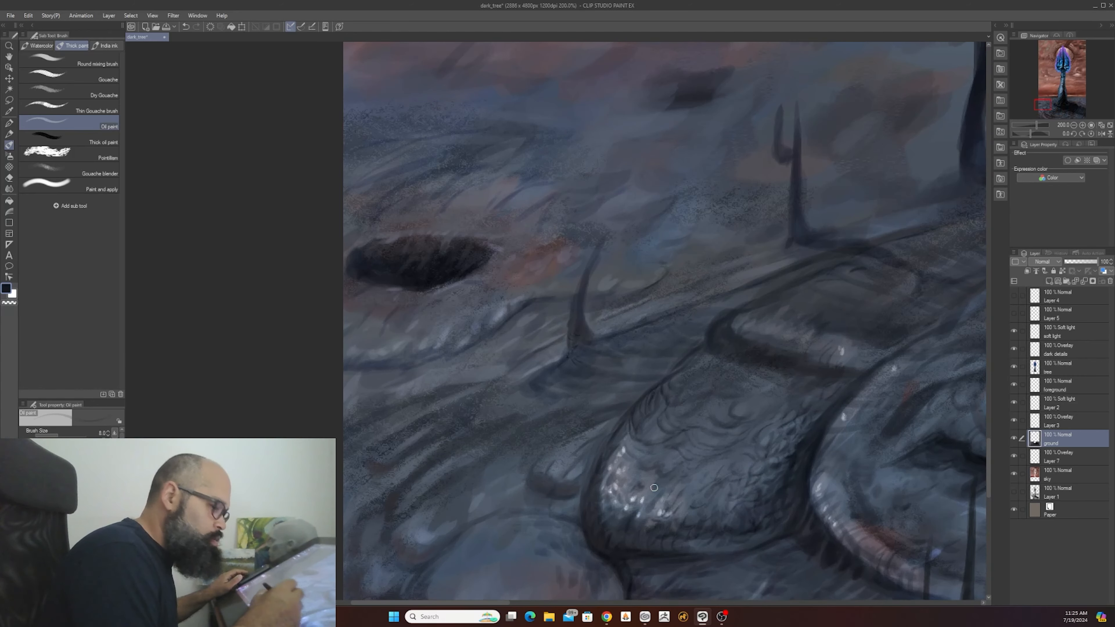
- Switch to the Soft light layer above the ground, choose a pale blue and dab small highlights onto the mound's scaly skin
left_click(1054, 406)
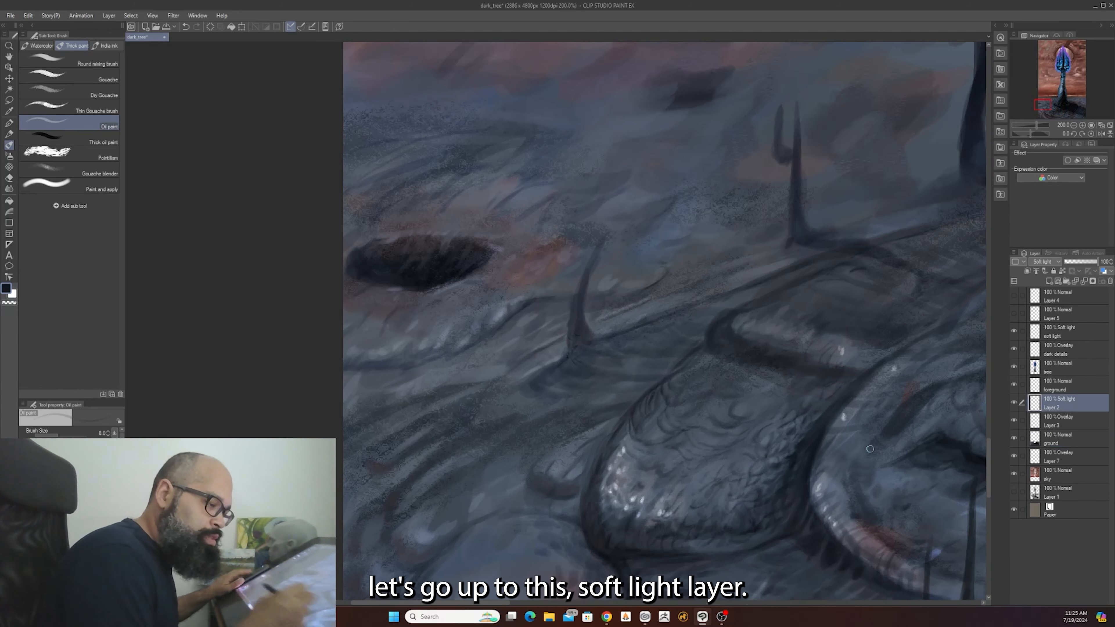
key("c")
left_click(639, 469)
key("c")
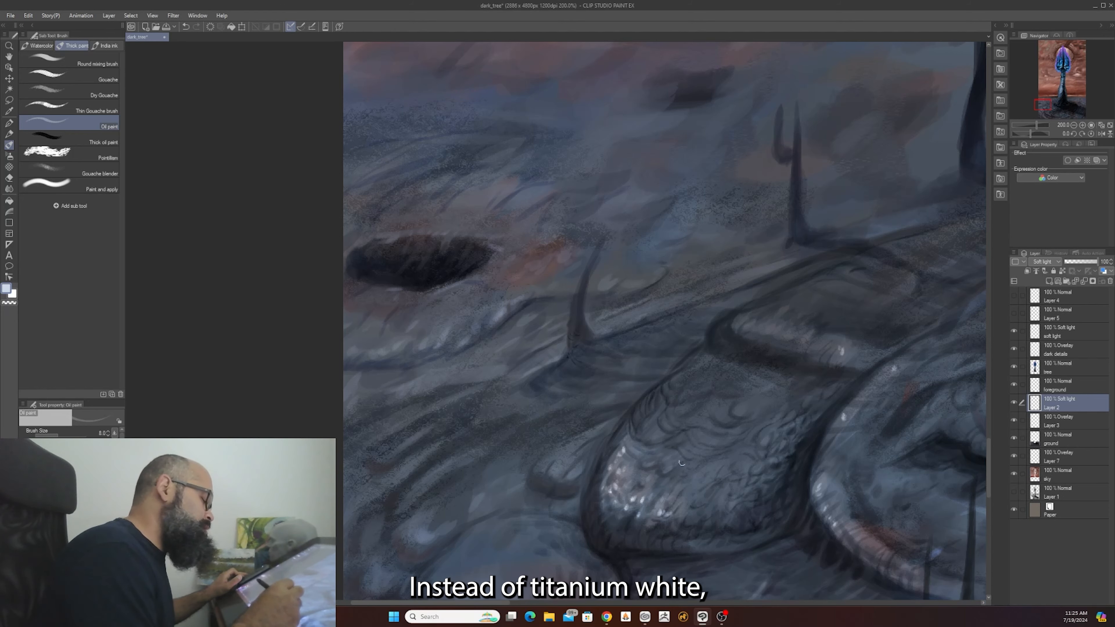
scroll(664, 483, "down", 3)
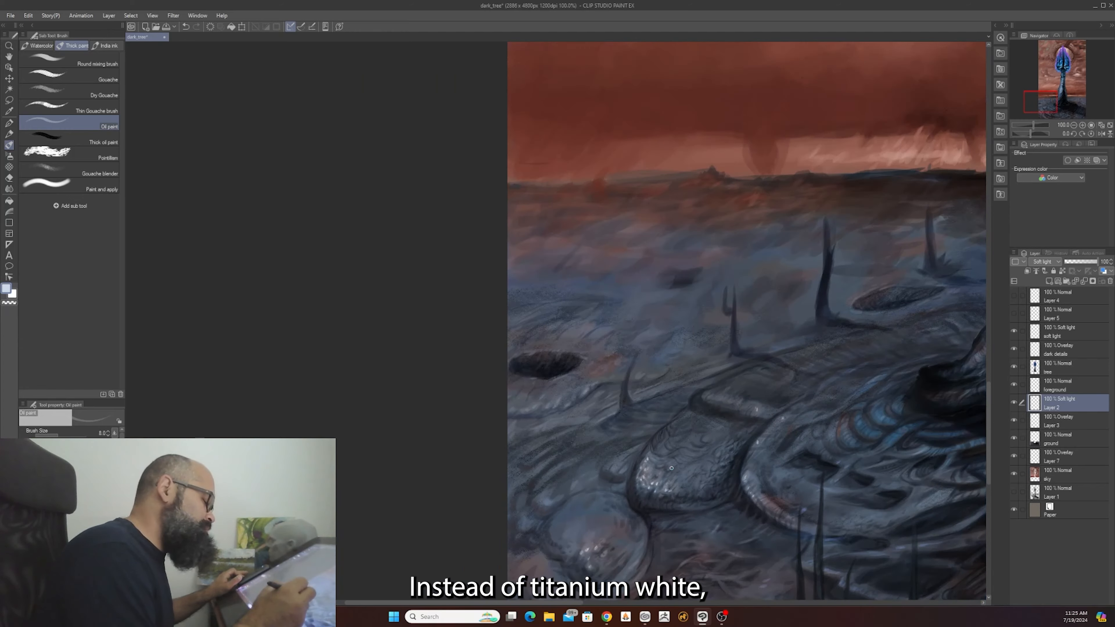
scroll(650, 485, "up", 5)
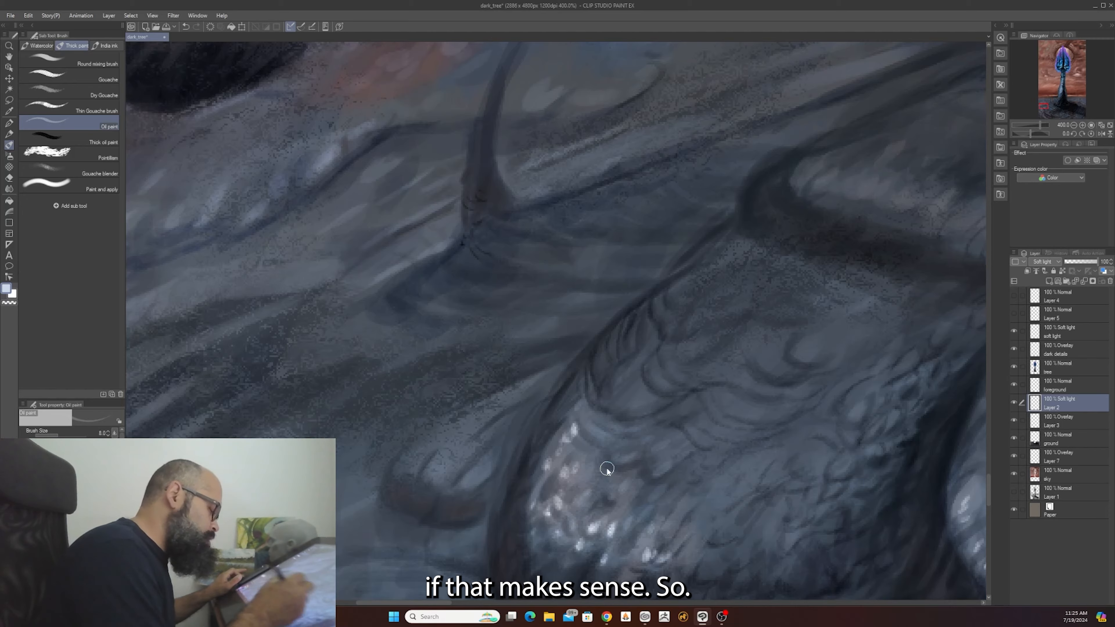
- Extend the pale blue highlights over the mound's wrinkles and upper-left folds on the Soft light layer
scroll(605, 465, "down", 6)
scroll(606, 469, "up", 5)
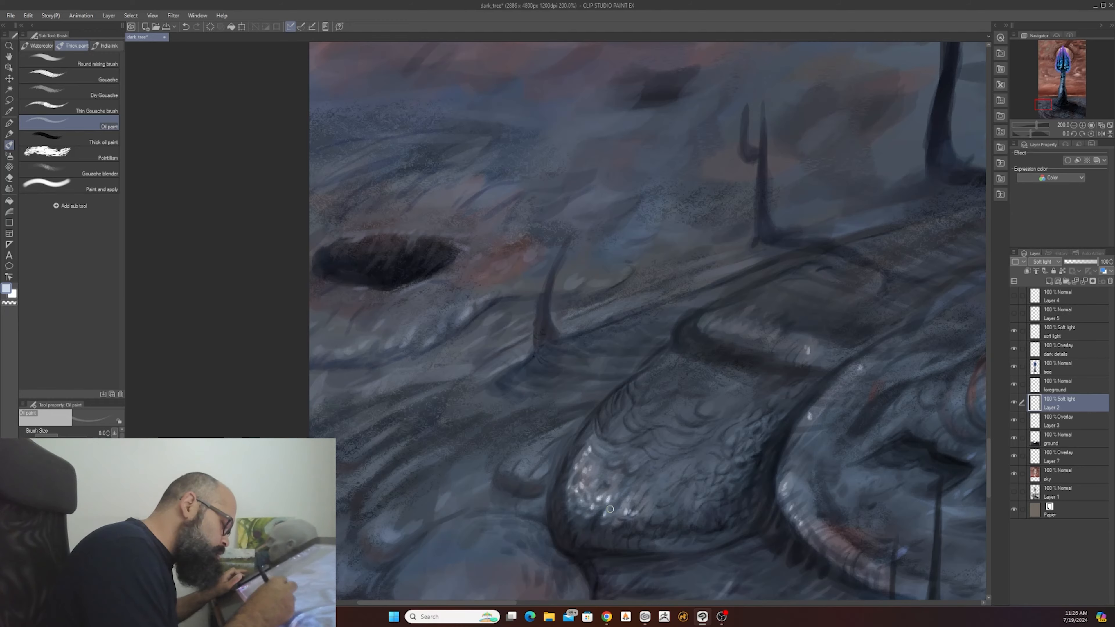
scroll(606, 521, "down", 4)
scroll(609, 508, "up", 4)
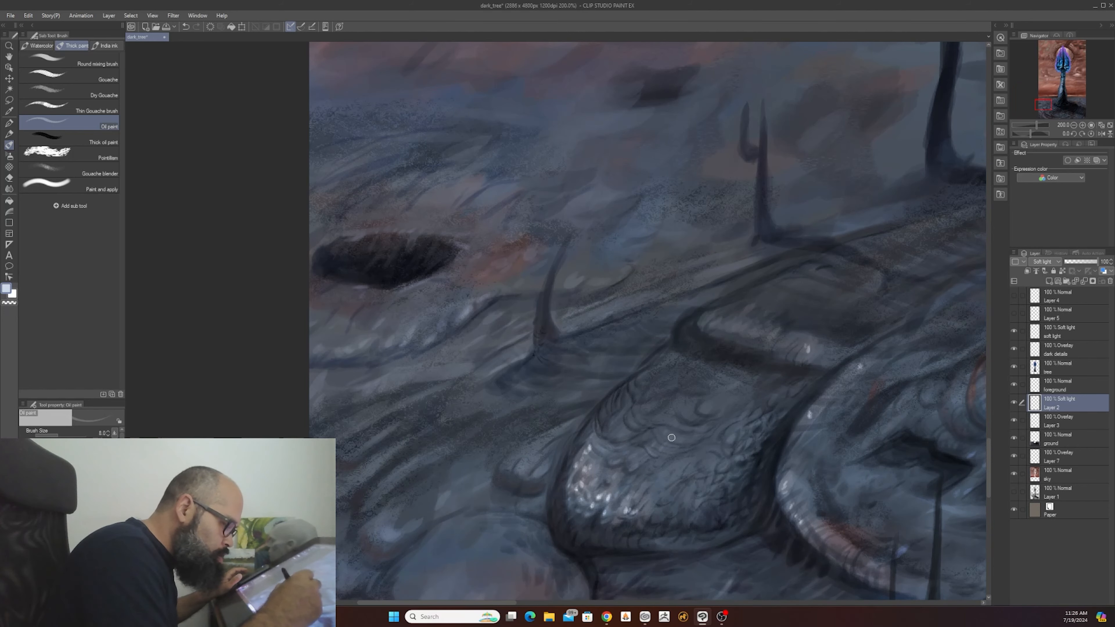
scroll(687, 434, "down", 5)
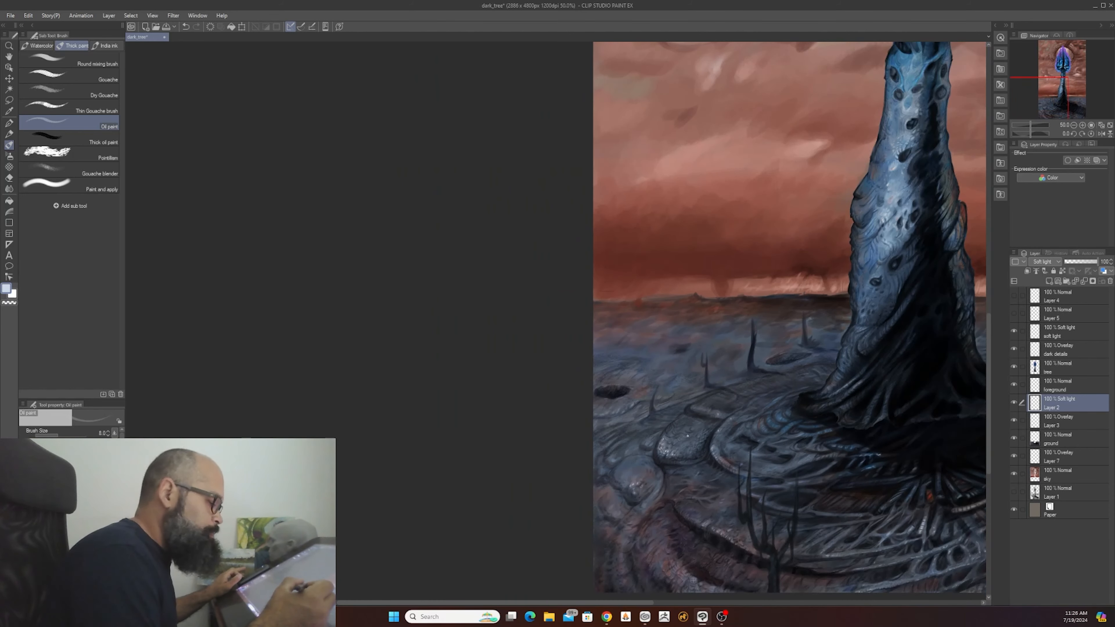
scroll(687, 435, "up", 5)
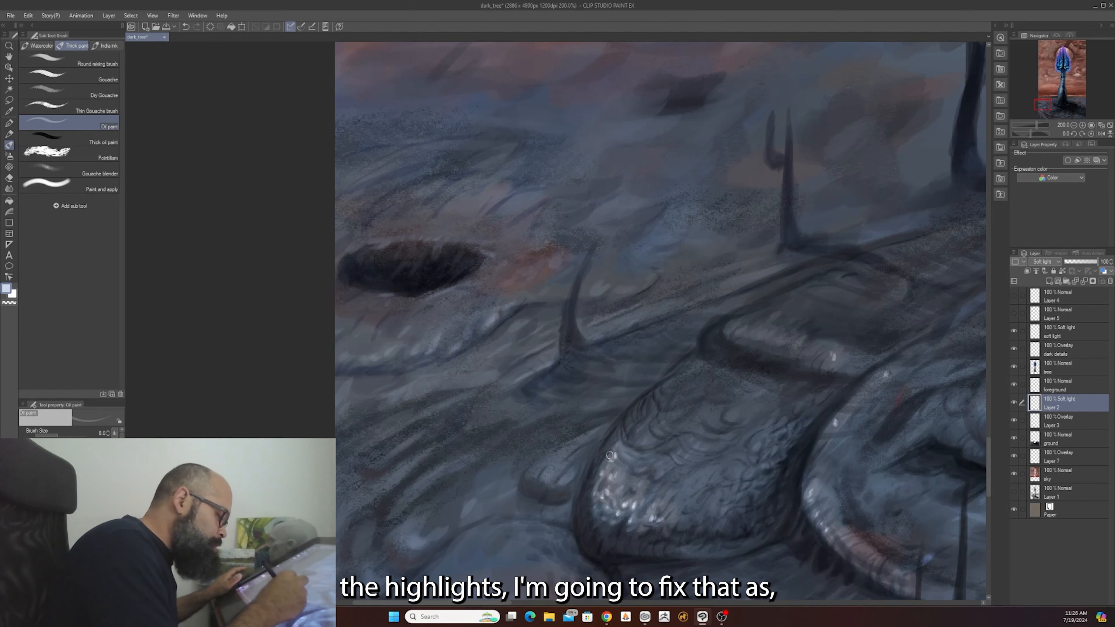
- Return to the ground layer, sample a dark blue near the curved ridge, darken it and start a shadow along the ridge's inner side
scroll(625, 452, "down", 5)
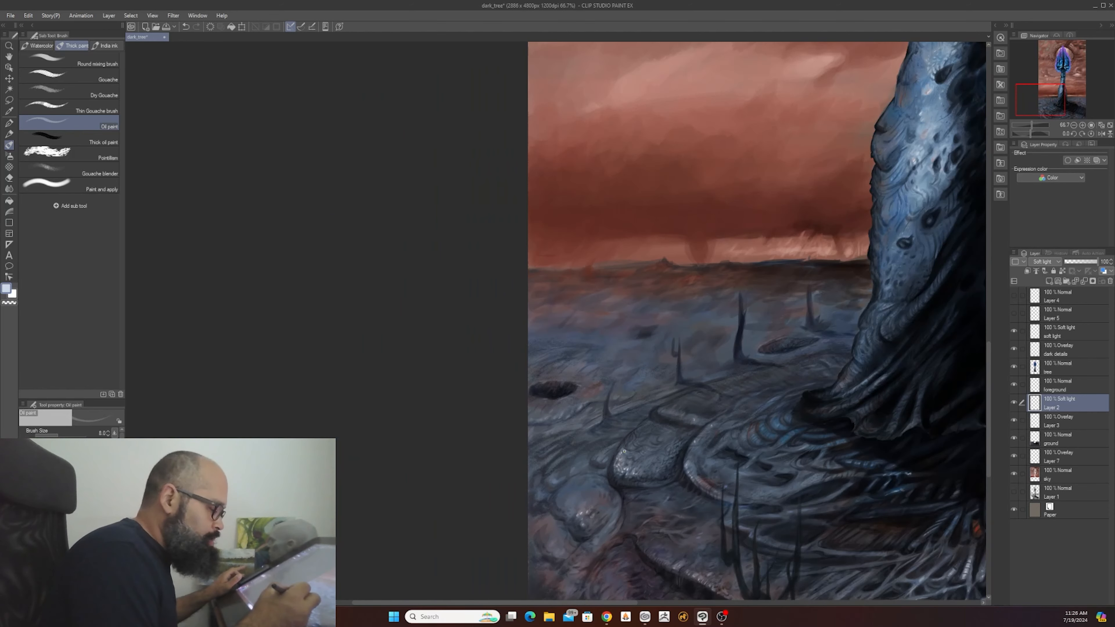
scroll(711, 525, "down", 3)
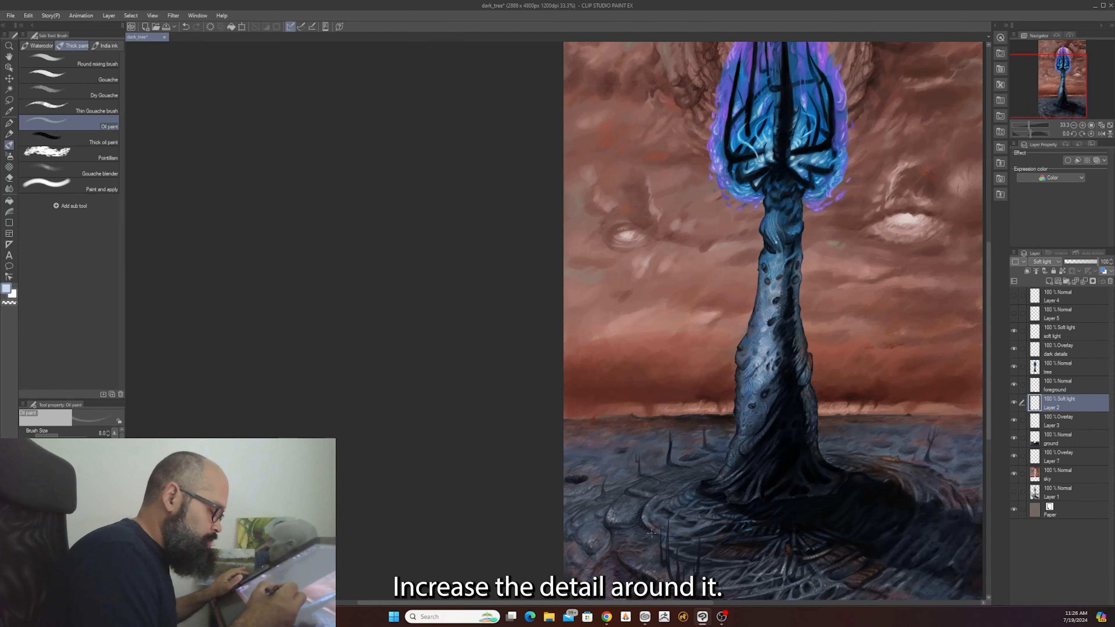
scroll(652, 533, "up", 5)
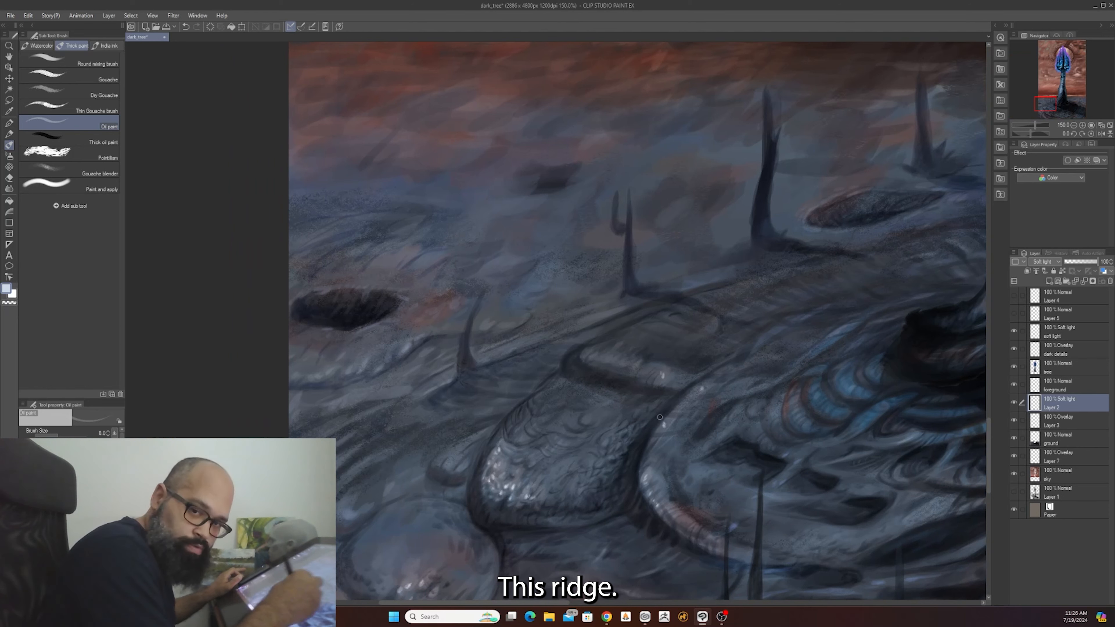
scroll(711, 503, "up", 1)
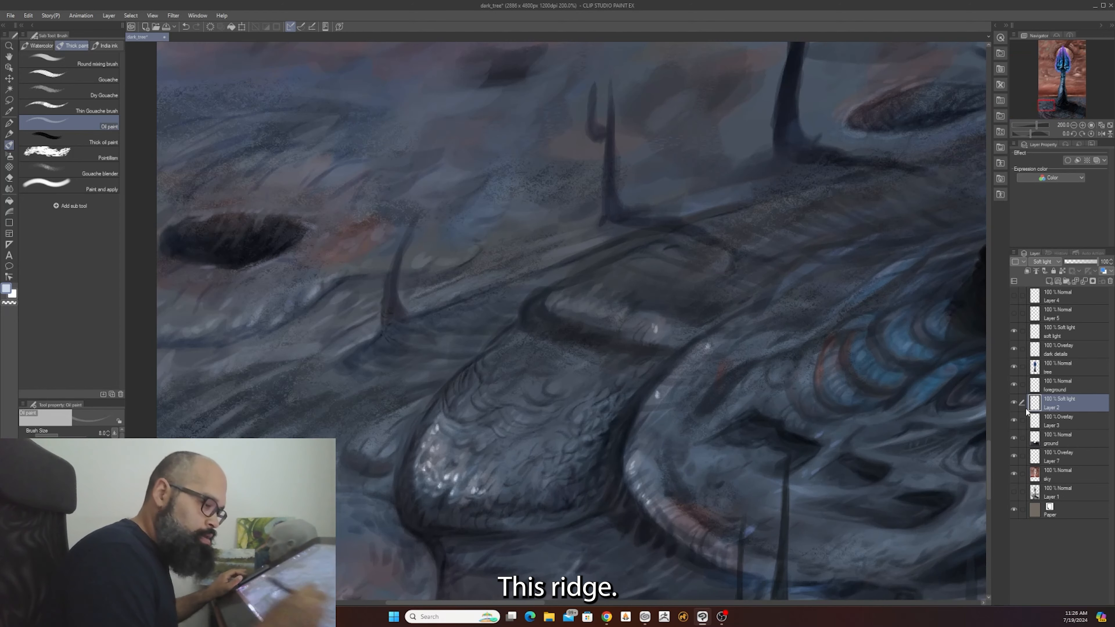
left_click(1058, 439)
left_click(663, 527, "alt")
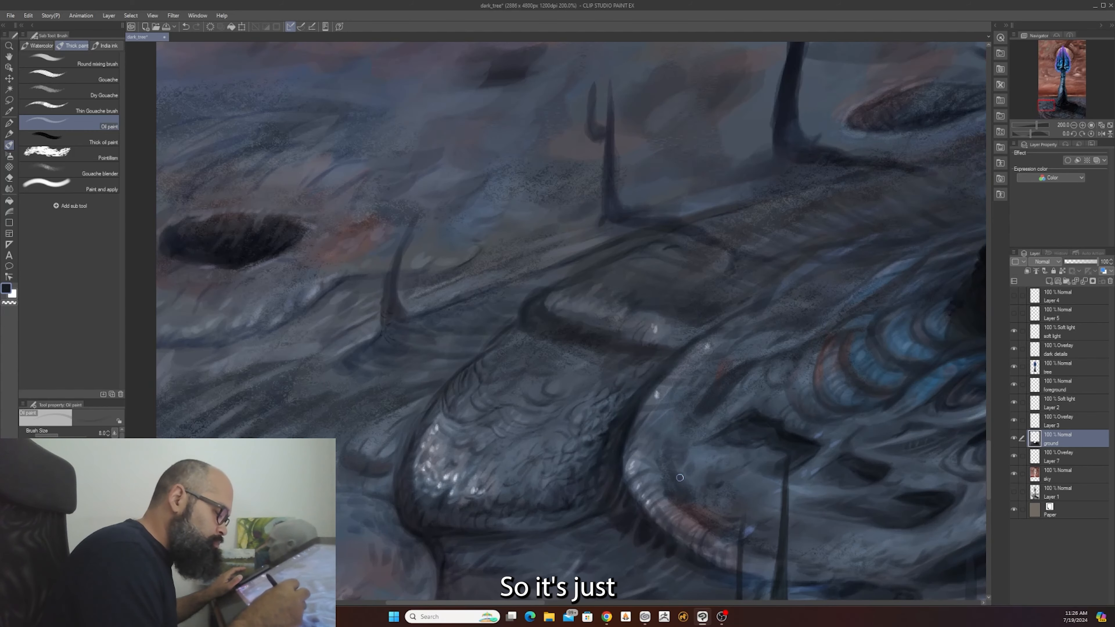
key("bracketright")
key("bracketright")
key("bracketright")
key("c")
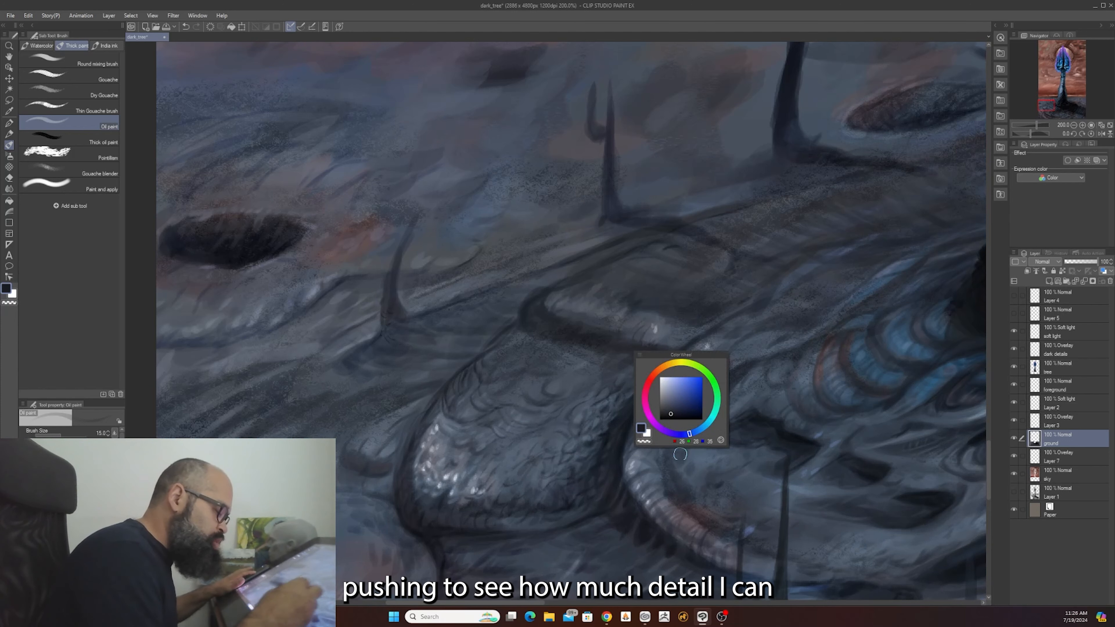
left_click(674, 415)
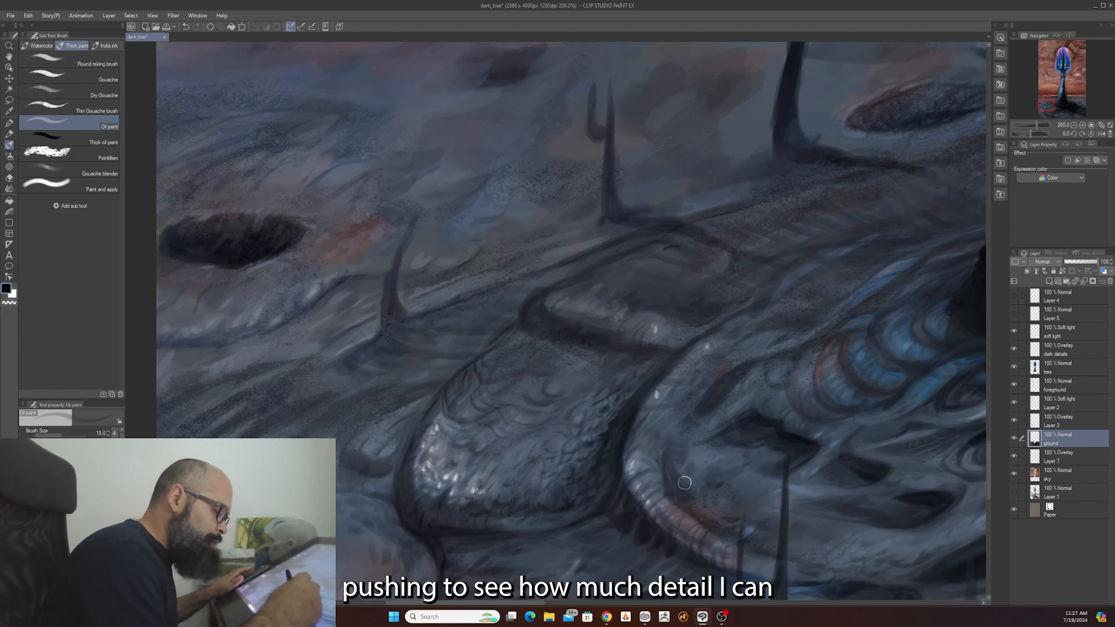
key("bracketleft")
key("bracketleft")
key("bracketleft")
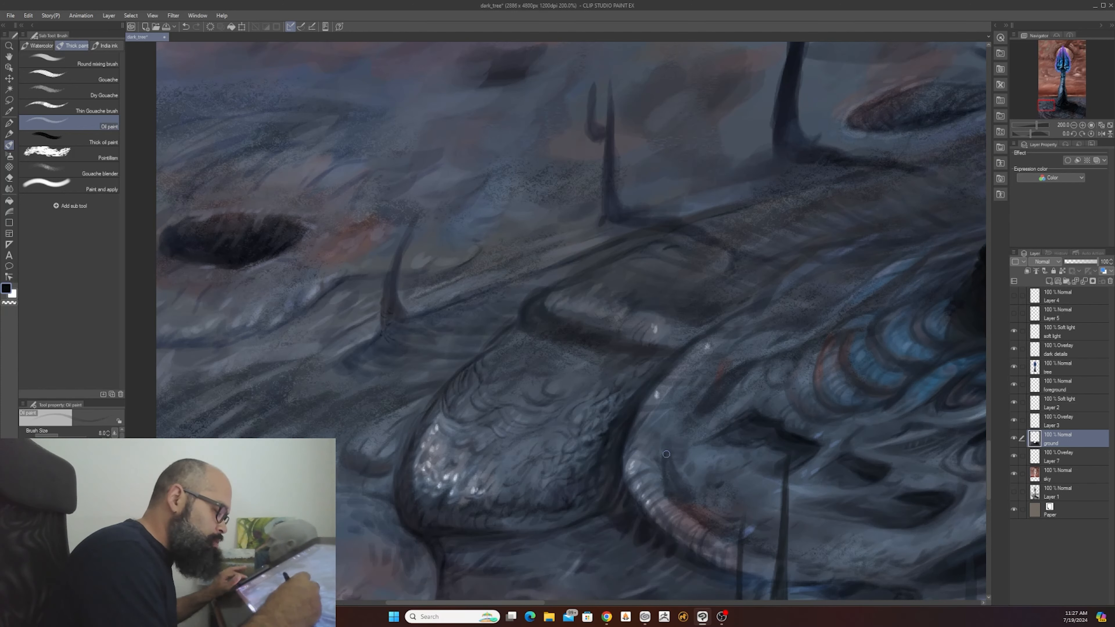
- Extend the dark shading along the inner edge and upper end of the curved ridge using a brush size of 15
scroll(693, 413, "down", 6)
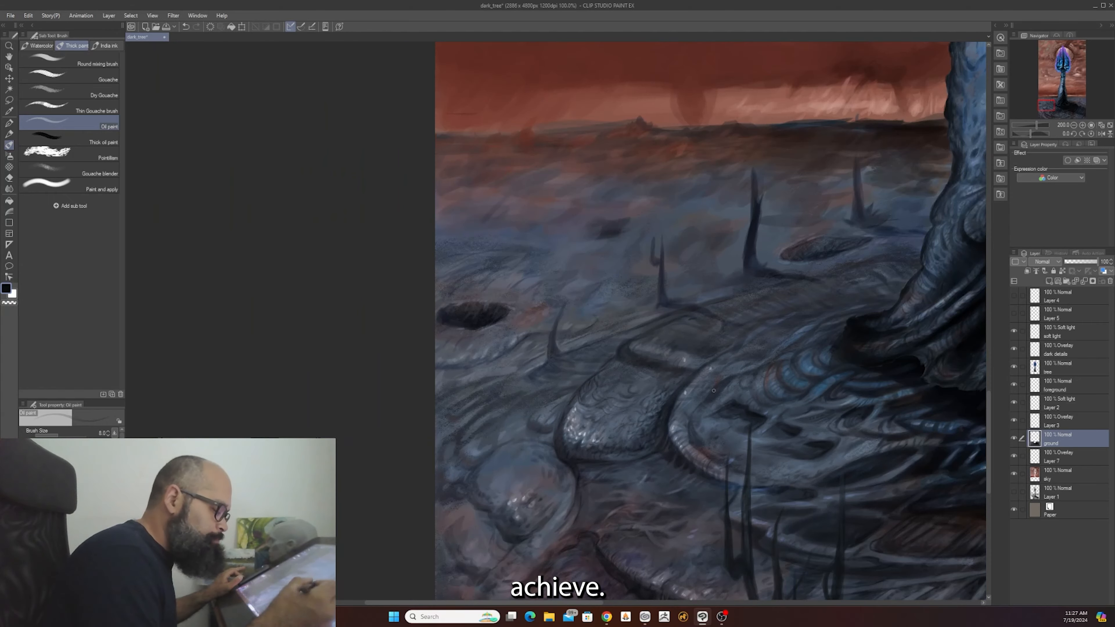
scroll(714, 391, "up", 1)
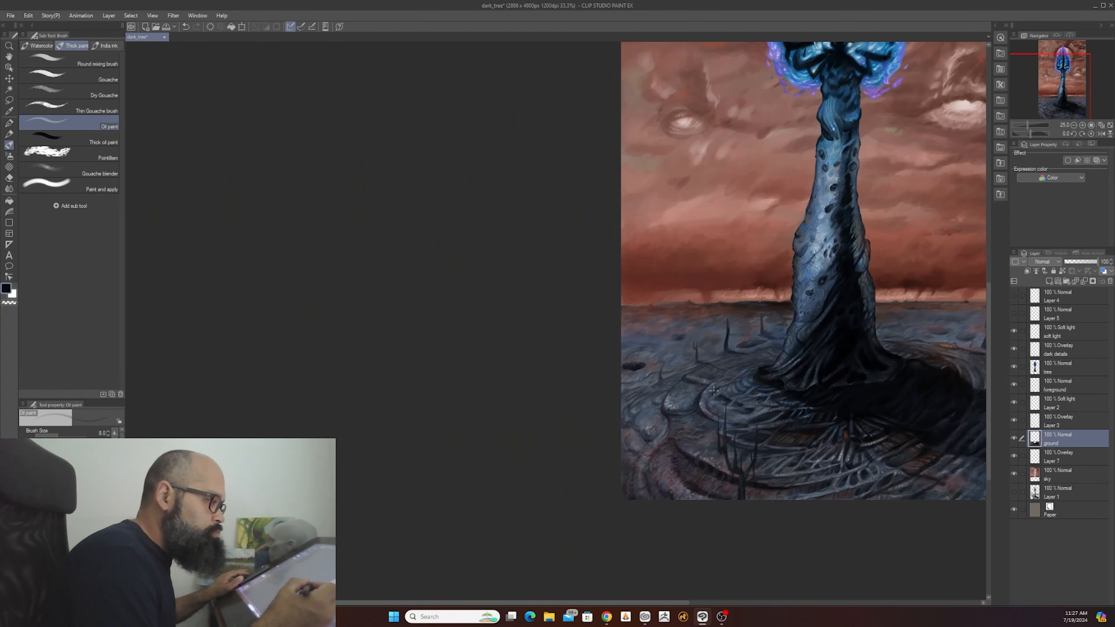
scroll(714, 391, "up", 7)
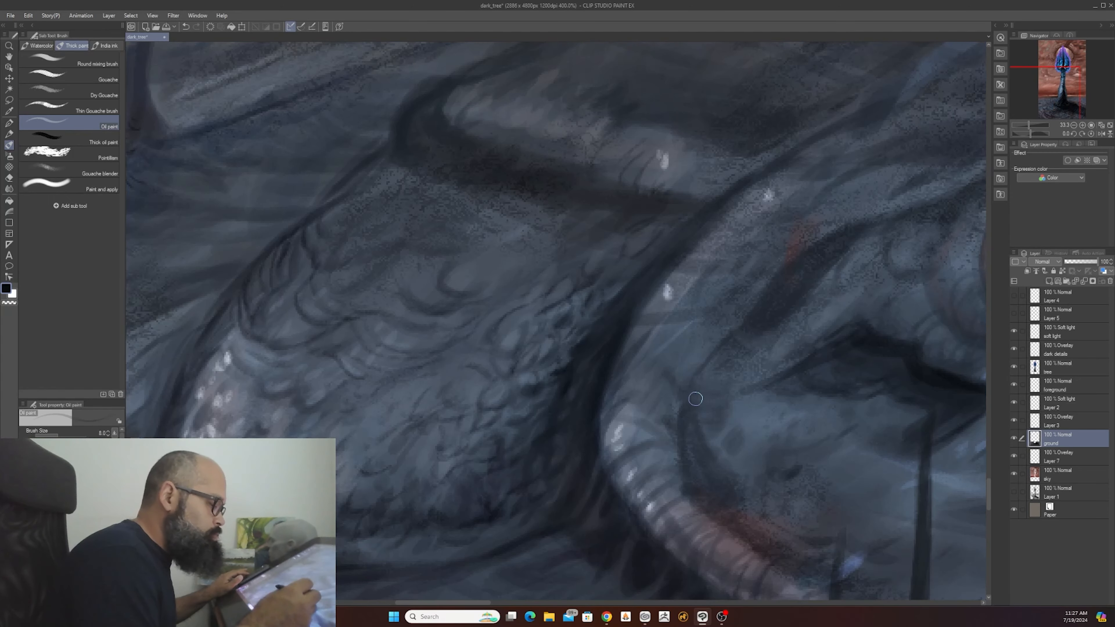
scroll(677, 434, "down", 2)
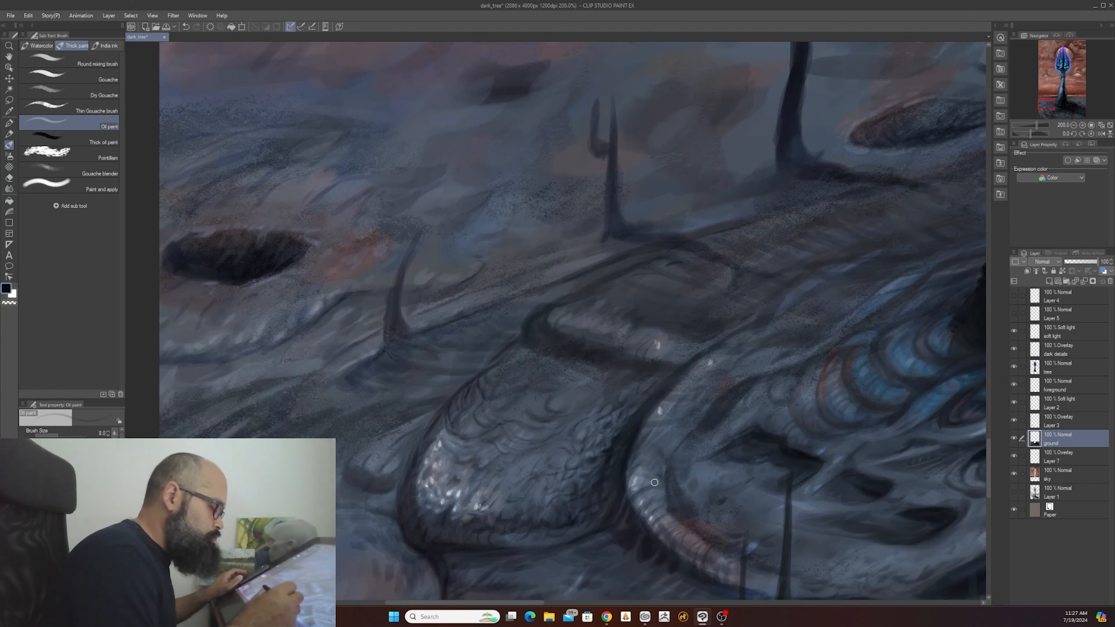
key("bracketright")
key("bracketright")
key("bracketright")
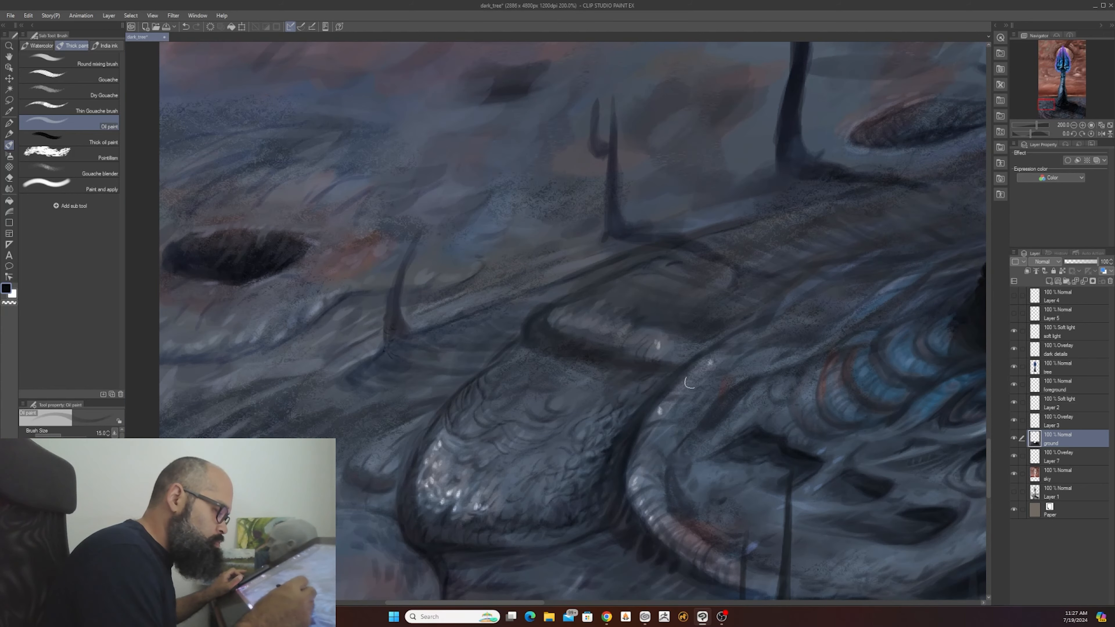
scroll(676, 400, "down", 2)
scroll(693, 381, "up", 2)
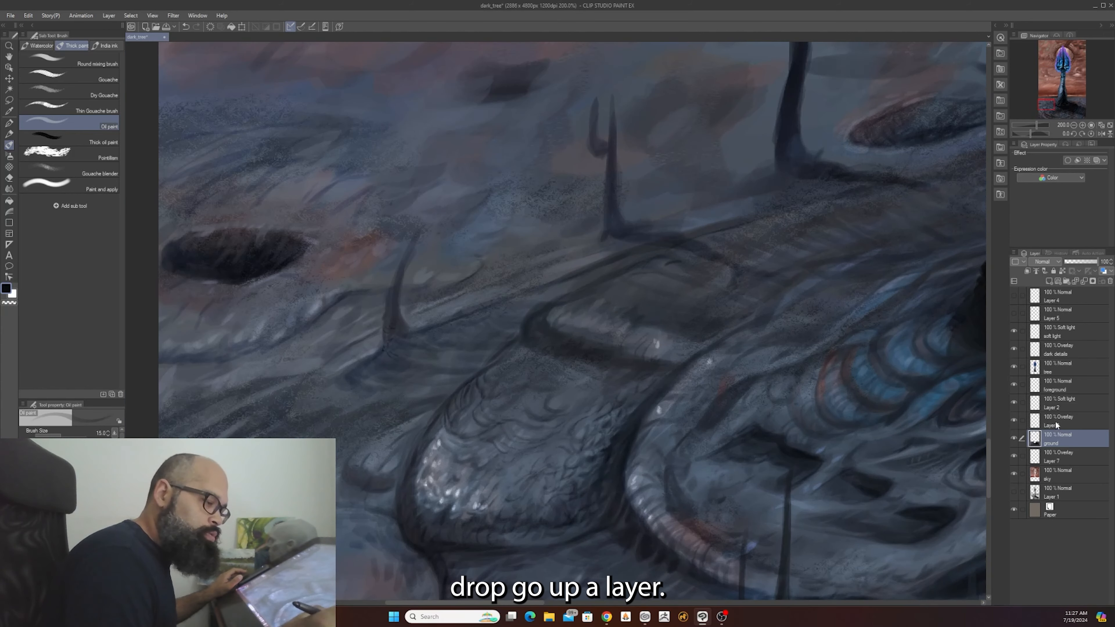
- Switch to Overlay Layer 3 and paint fine dark wrinkles across the curved ridge with the brush reduced to size 5
left_click(1055, 423)
key("bracketleft")
key("bracketleft")
key("bracketleft")
key("bracketleft")
key("bracketleft")
key("bracketleft")
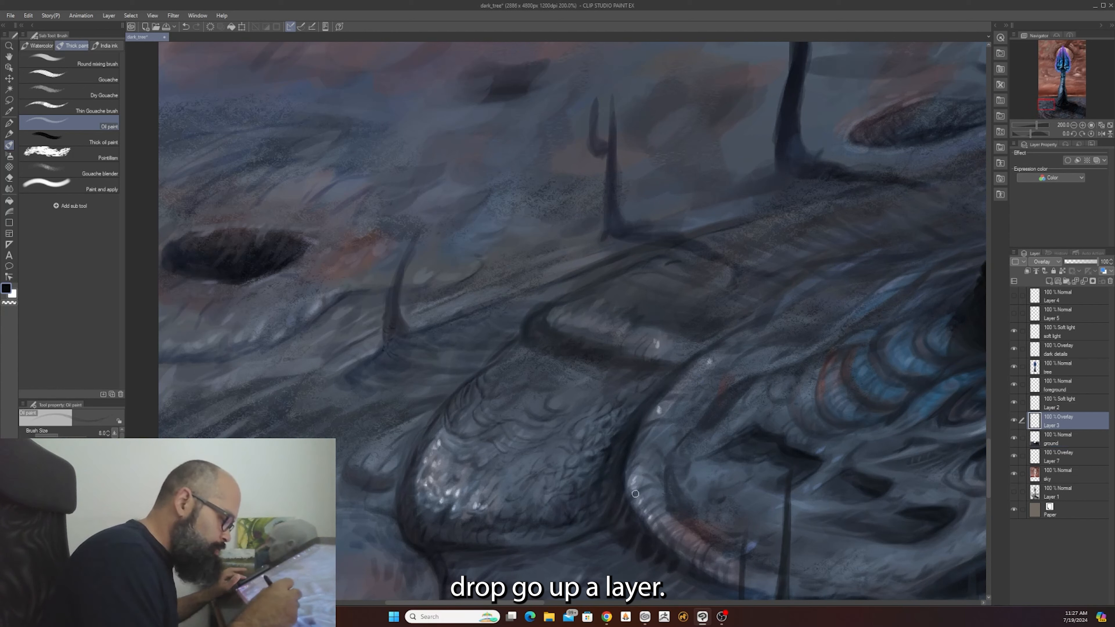
key("bracketright")
key("bracketright")
key("bracketright")
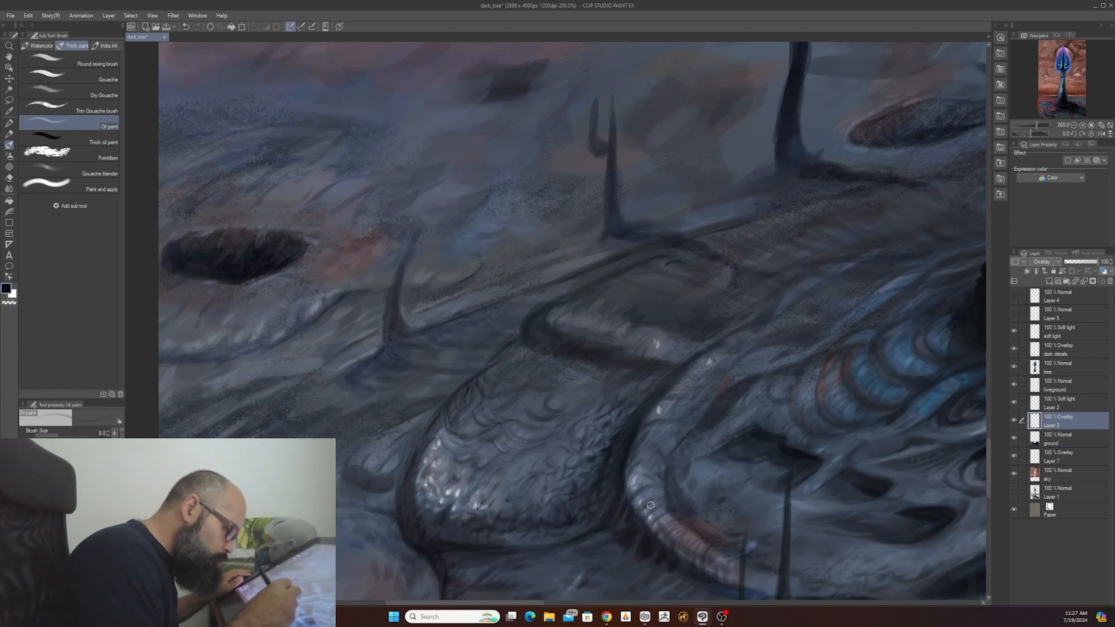
key("bracketleft")
key("bracketleft")
key("bracketleft")
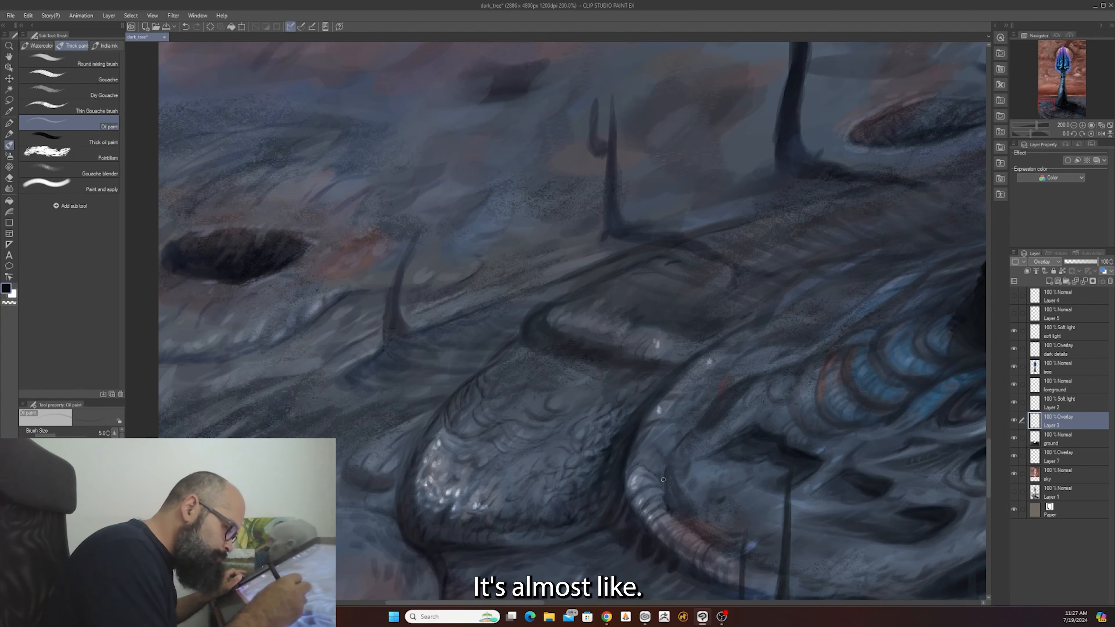
- Define more dark wrinkle bands along the curved ridge beside the mound on Overlay Layer 3
scroll(661, 454, "down", 3)
scroll(661, 454, "up", 1)
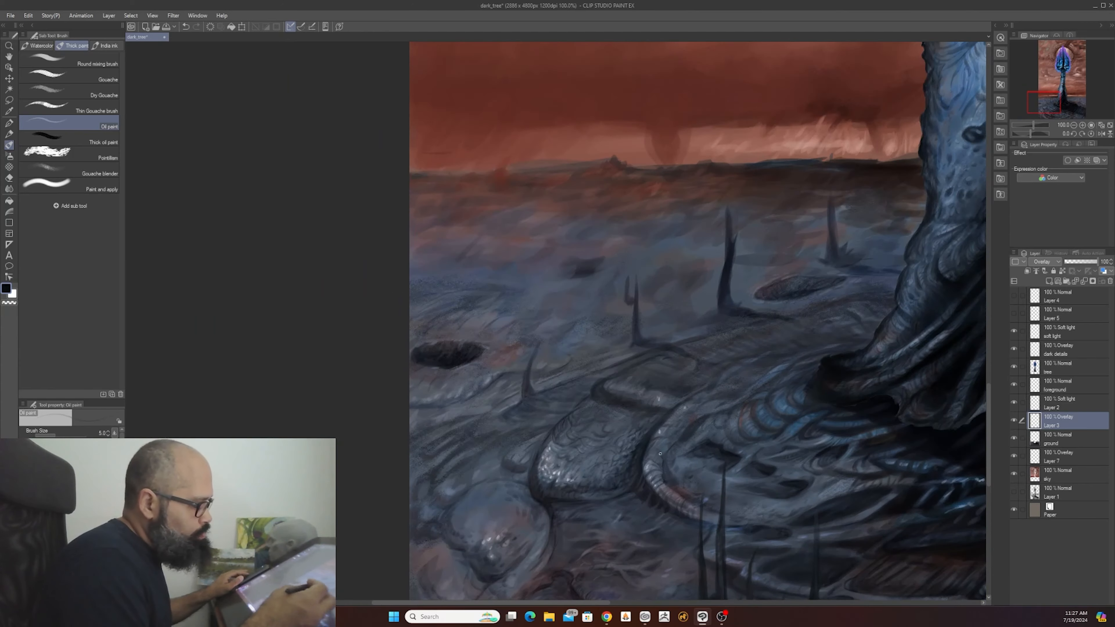
scroll(660, 453, "up", 2)
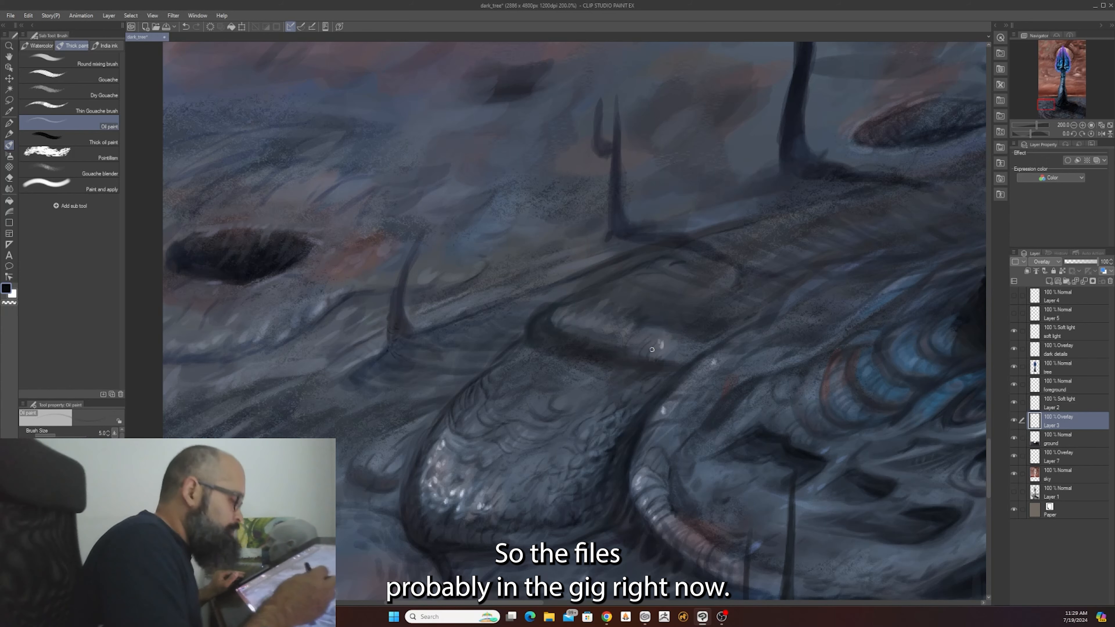
scroll(630, 500, "down", 3)
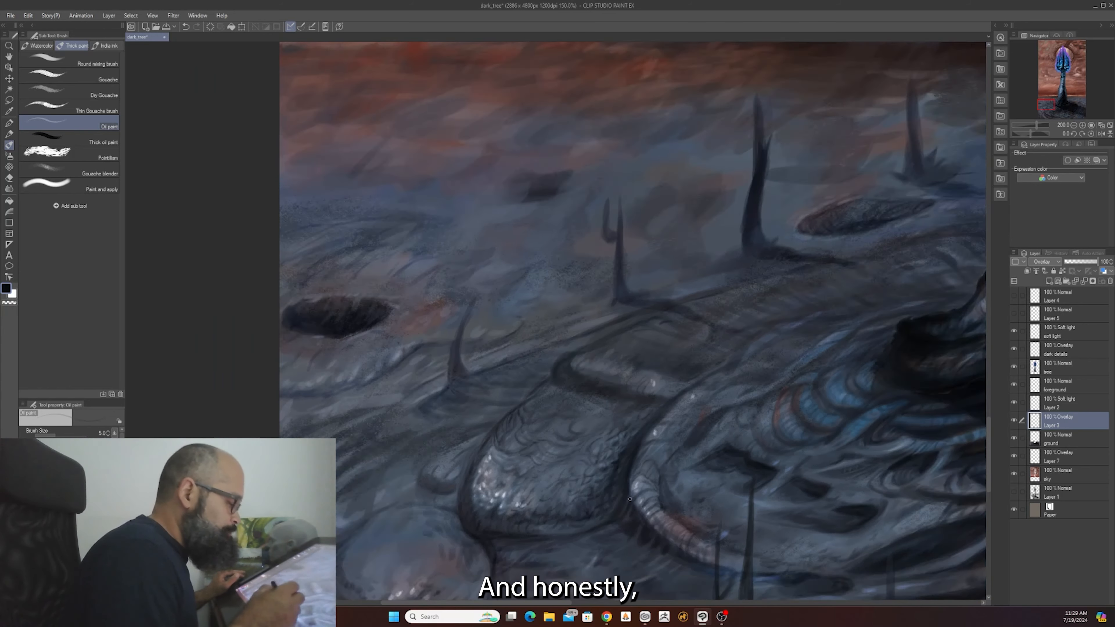
- Deepen the shadow along the curved ridge's inner bend on Overlay Layer 3, using brush sizes 15, 7 and 8
scroll(630, 499, "up", 3)
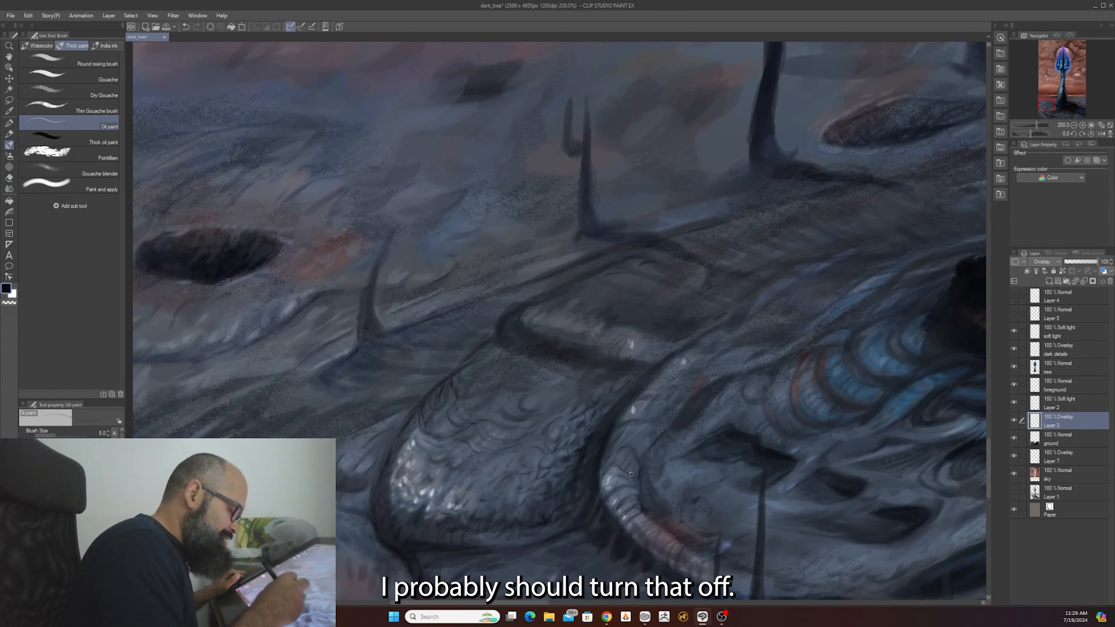
key("bracketright")
key("bracketright")
key("bracketright")
key("bracketright")
key("bracketright")
key("bracketright")
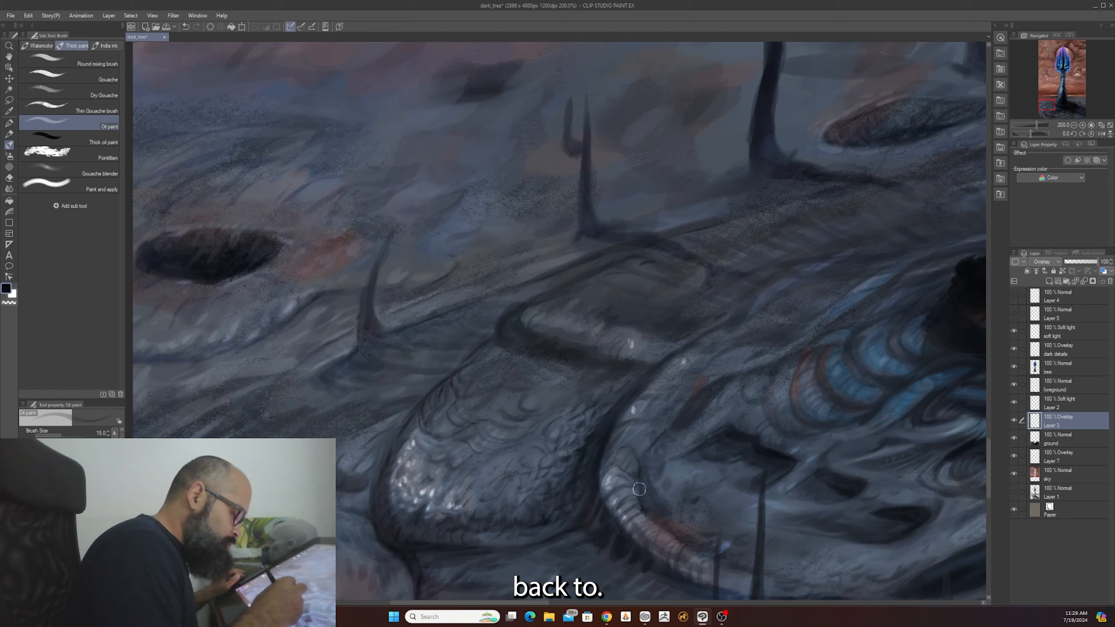
key("bracketleft")
key("bracketleft")
key("bracketleft")
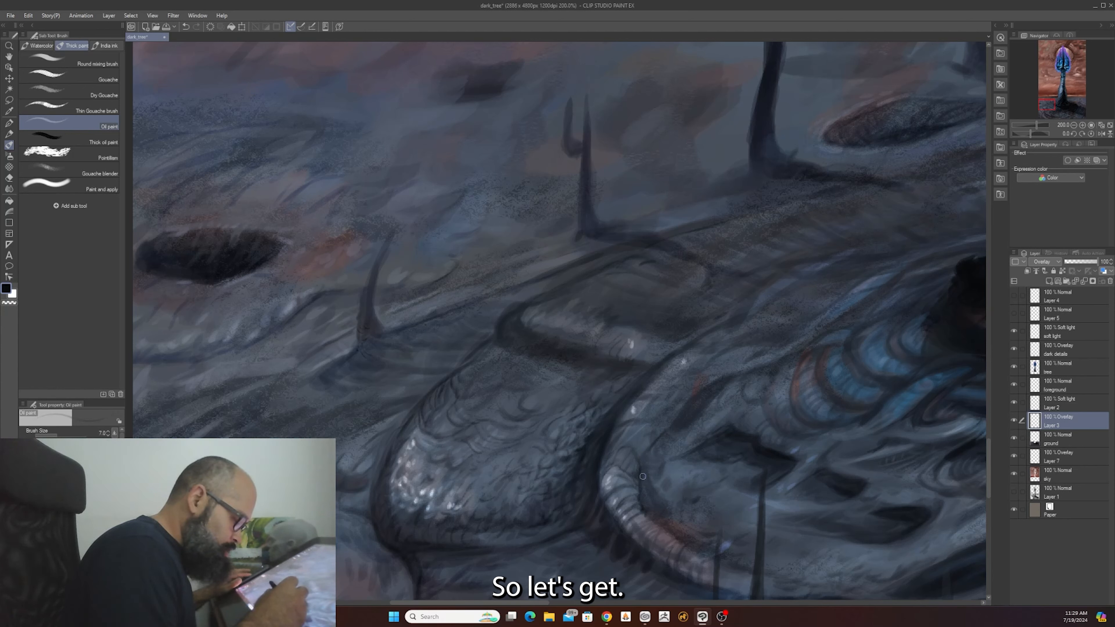
key("bracketright")
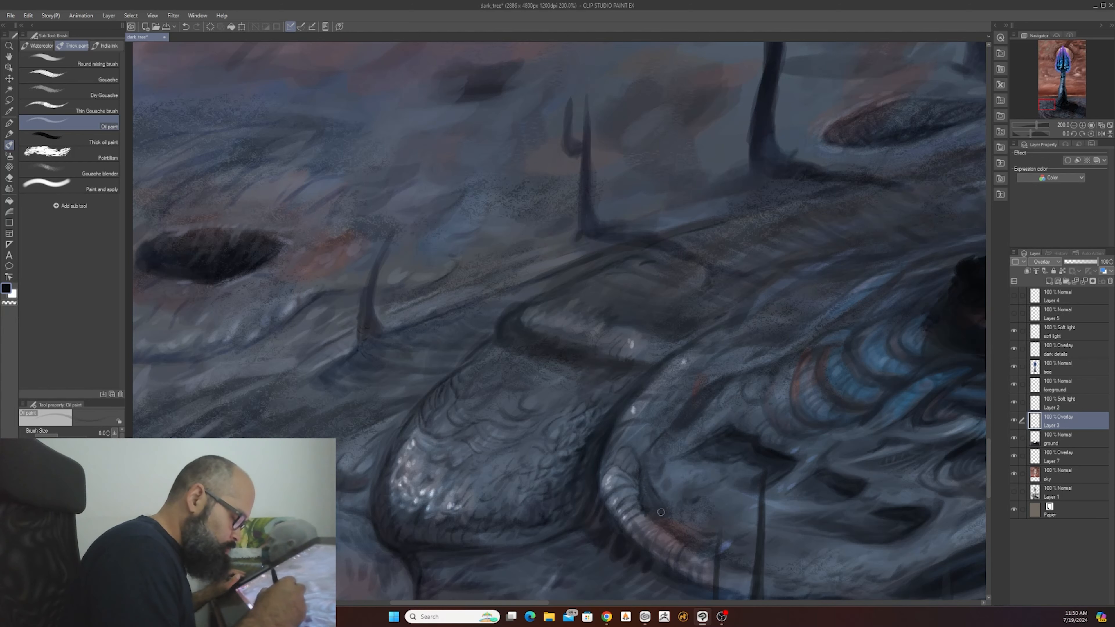
- Shade the inner edge of the curved ridge's upper half, working up to a brush size of 15
scroll(660, 509, "down", 2)
scroll(665, 432, "up", 2)
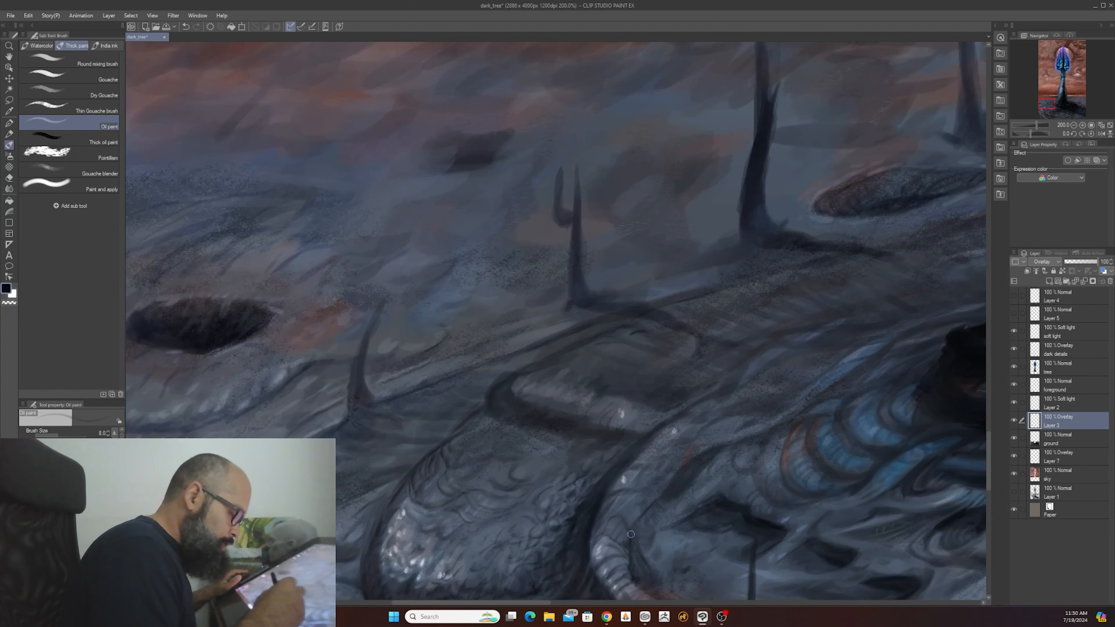
left_click_drag(640, 517, 665, 469)
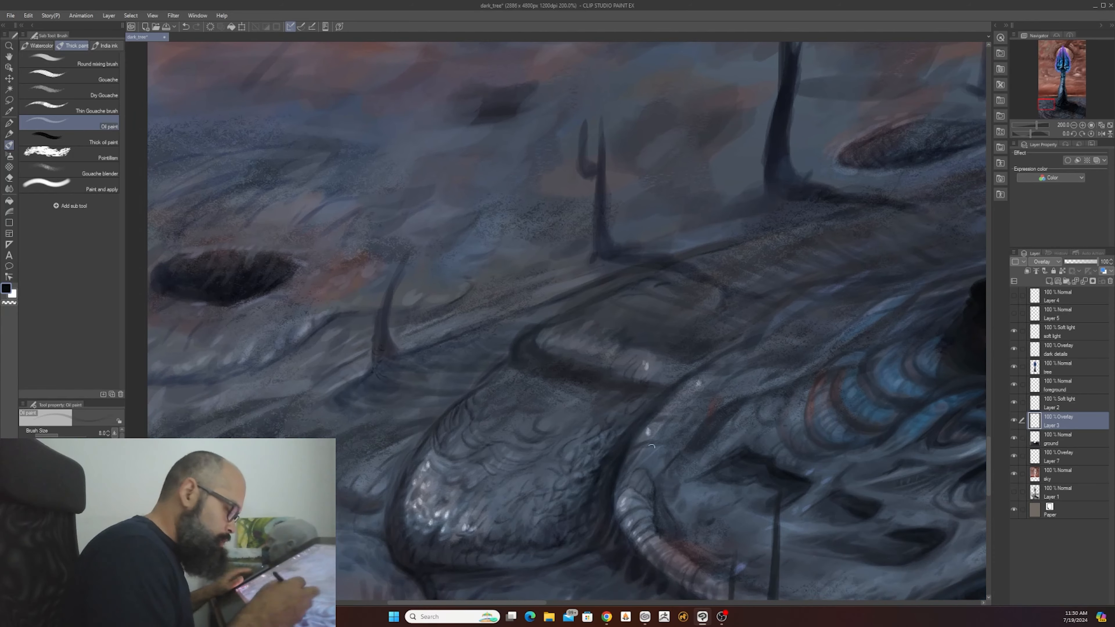
key("bracketleft")
key("bracketleft")
key("bracketleft")
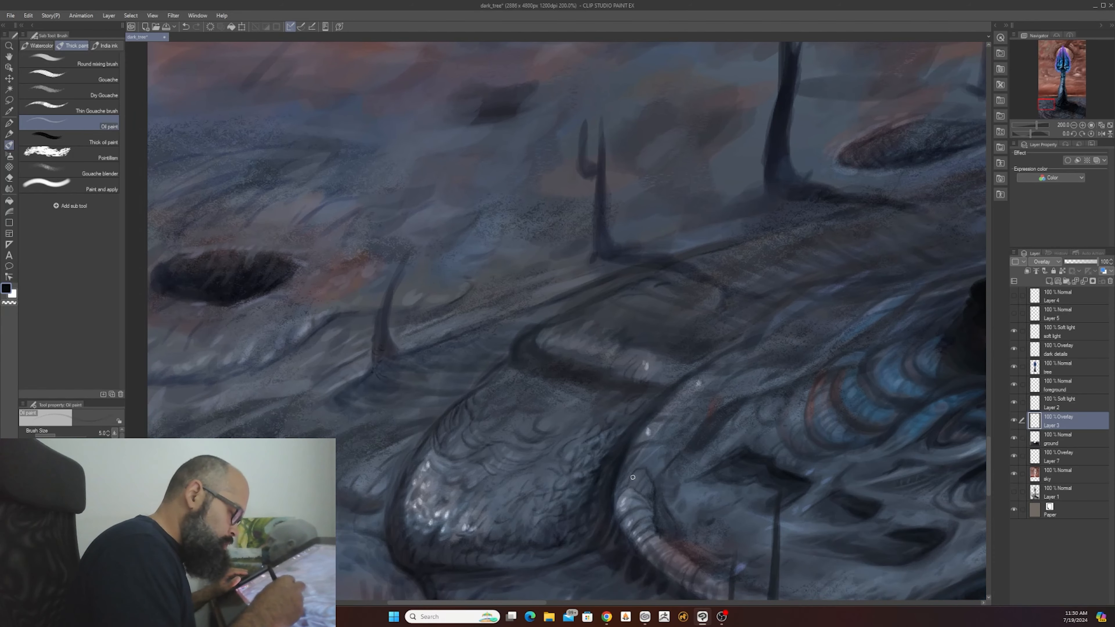
key("bracketright")
key("bracketright")
key("bracketright")
key("bracketright")
key("bracketright")
key("bracketright")
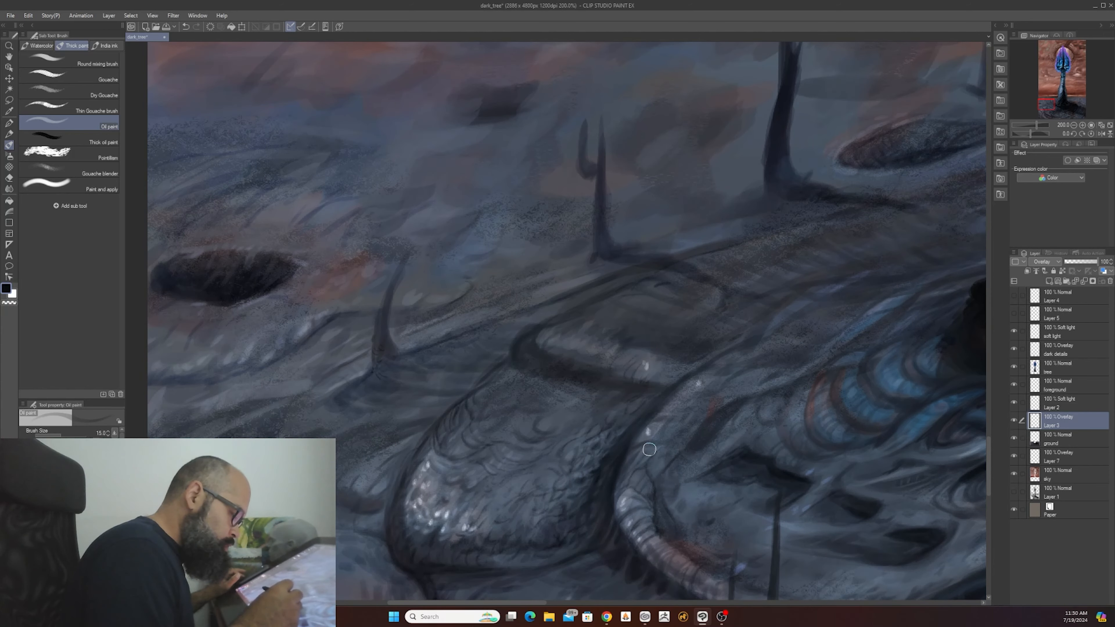
- Paint dark creases where the curved ridge's upper inner side meets the branching form, reducing the brush to size 8
scroll(651, 448, "down", 3)
scroll(655, 457, "up", 3)
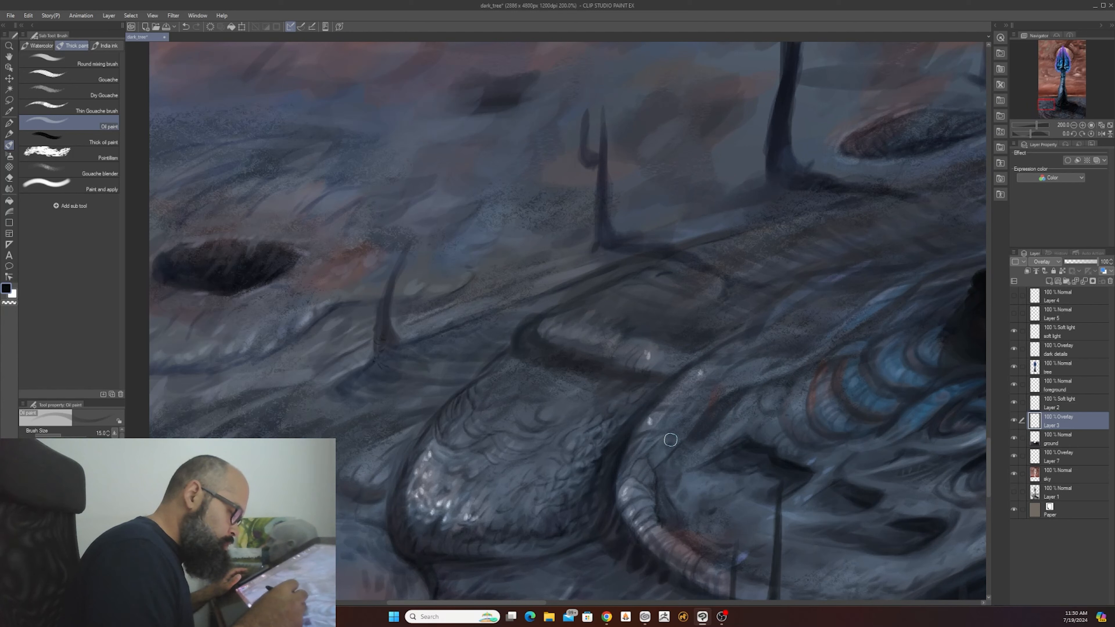
key("bracketleft")
key("bracketleft")
key("bracketleft")
key("bracketright")
key("bracketright")
key("bracketright")
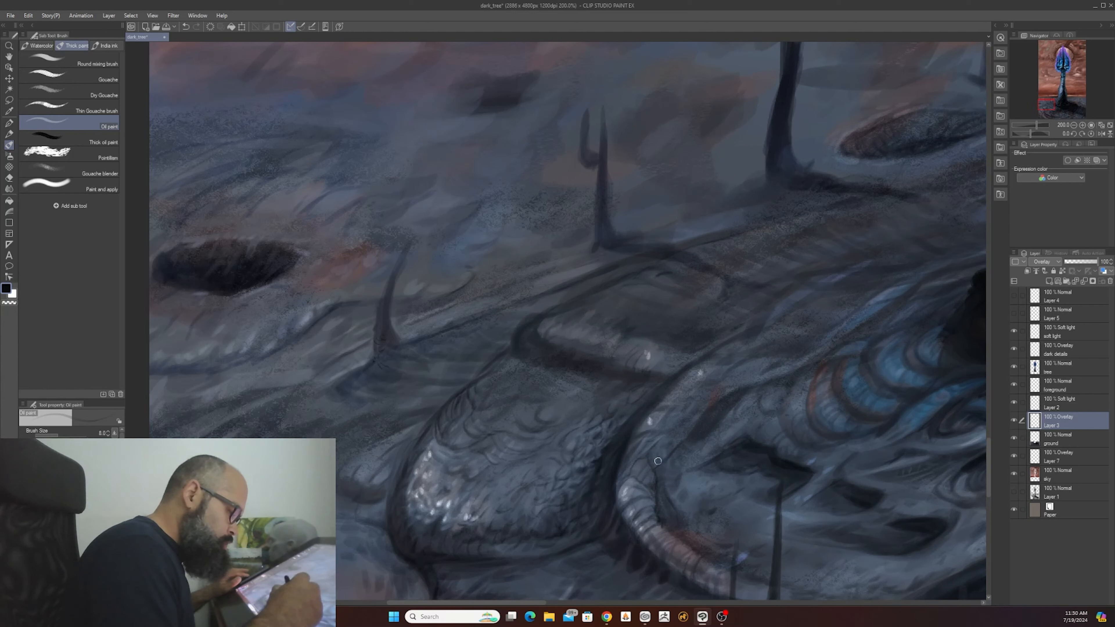
key("bracketleft")
key("bracketleft")
key("bracketleft")
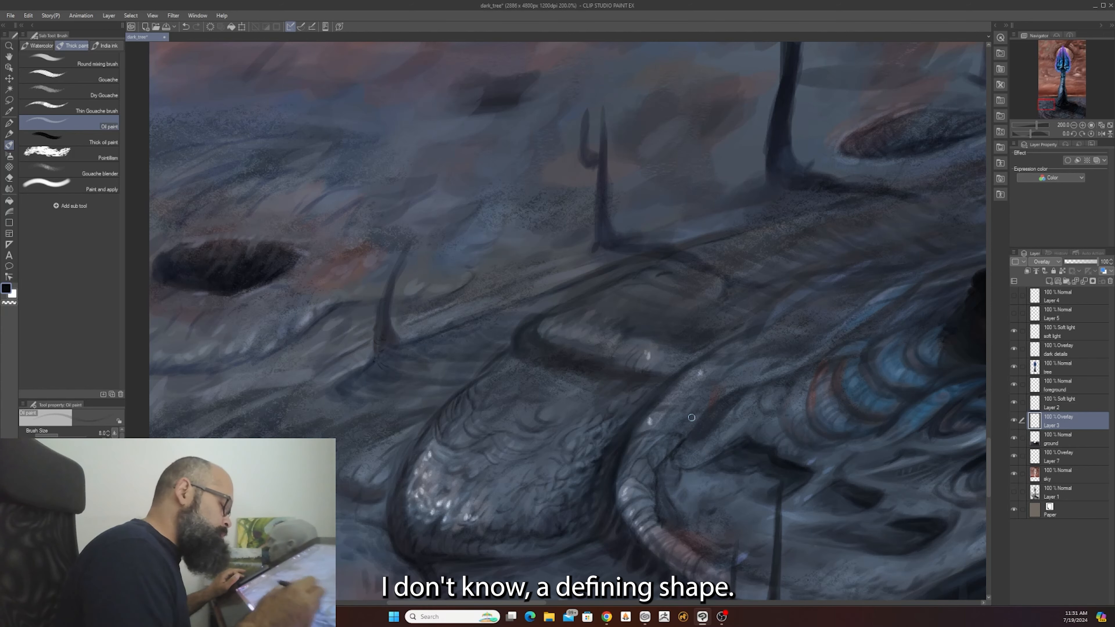
- Add fine dark wrinkles across the upper part of the curved ridge, finishing with a brush size of 8
scroll(692, 417, "down", 3)
scroll(697, 416, "up", 1)
scroll(698, 416, "up", 1)
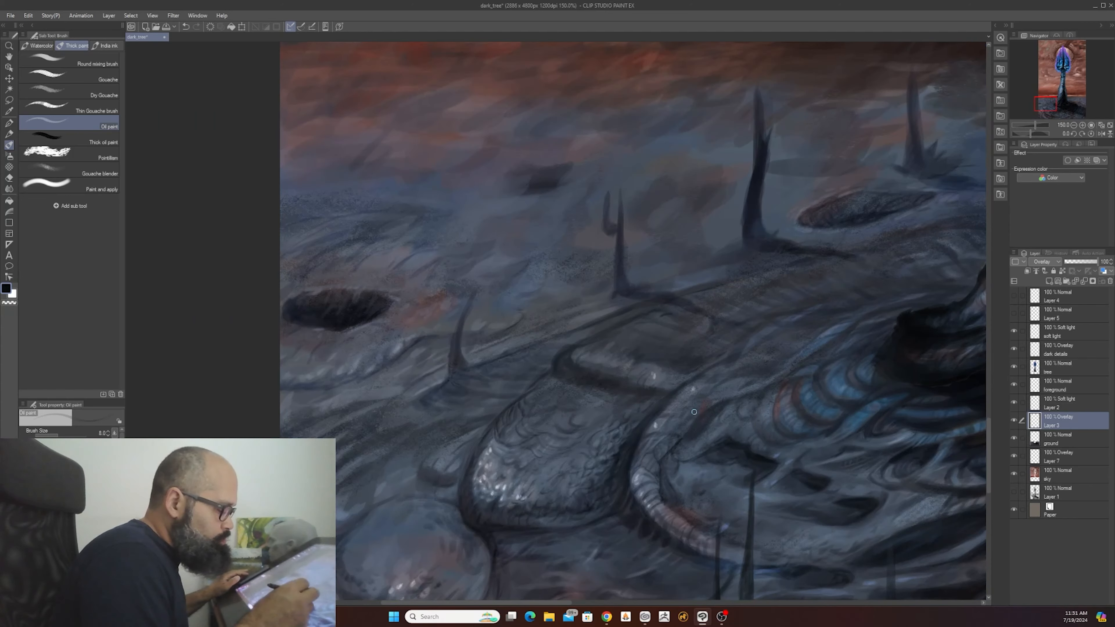
scroll(661, 431, "up", 1)
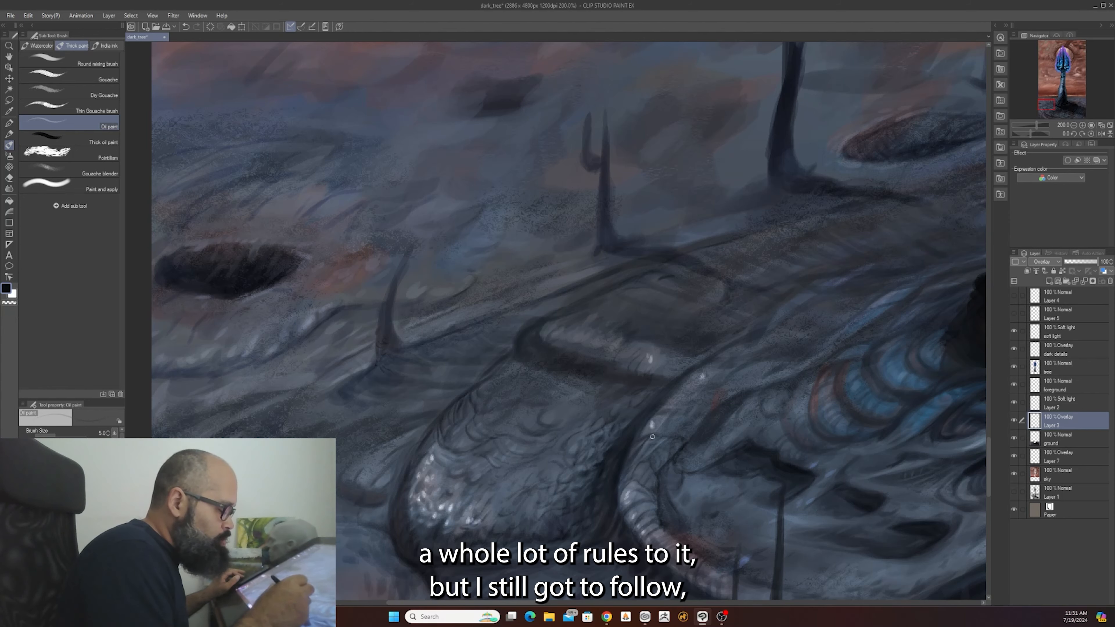
scroll(657, 428, "down", 3)
scroll(659, 427, "up", 1)
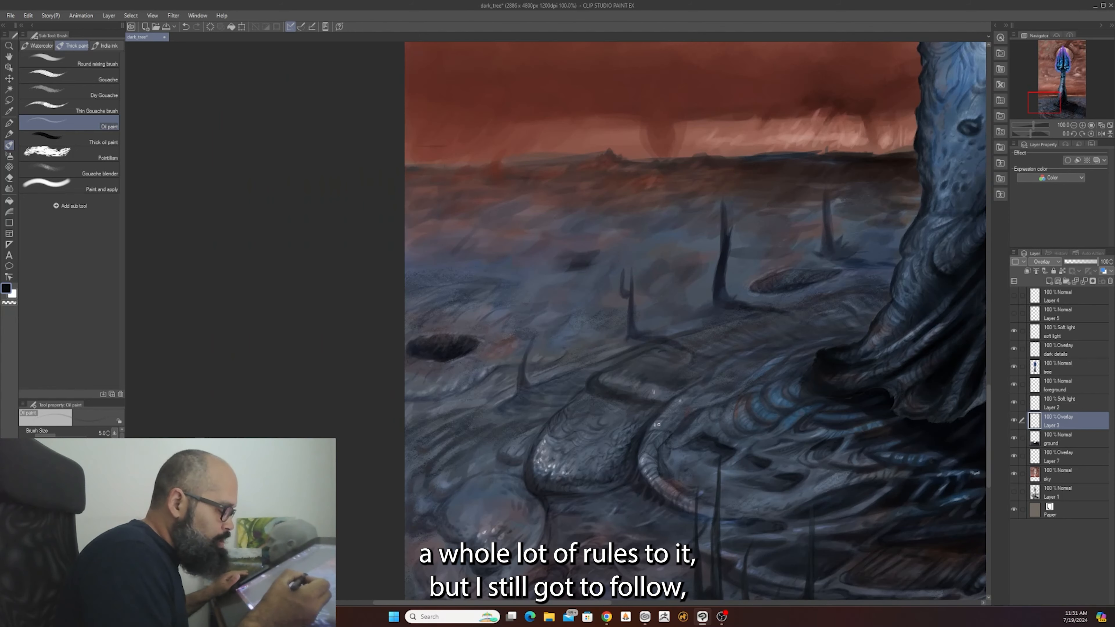
scroll(659, 425, "up", 4)
scroll(639, 496, "down", 2)
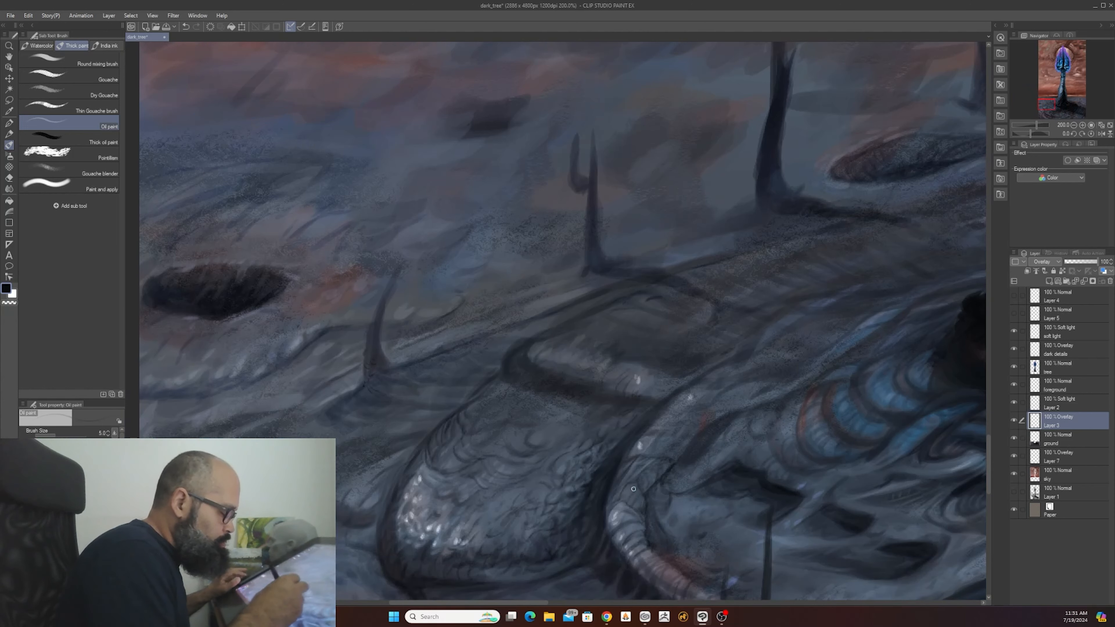
key("bracketright")
key("bracketright")
key("bracketright")
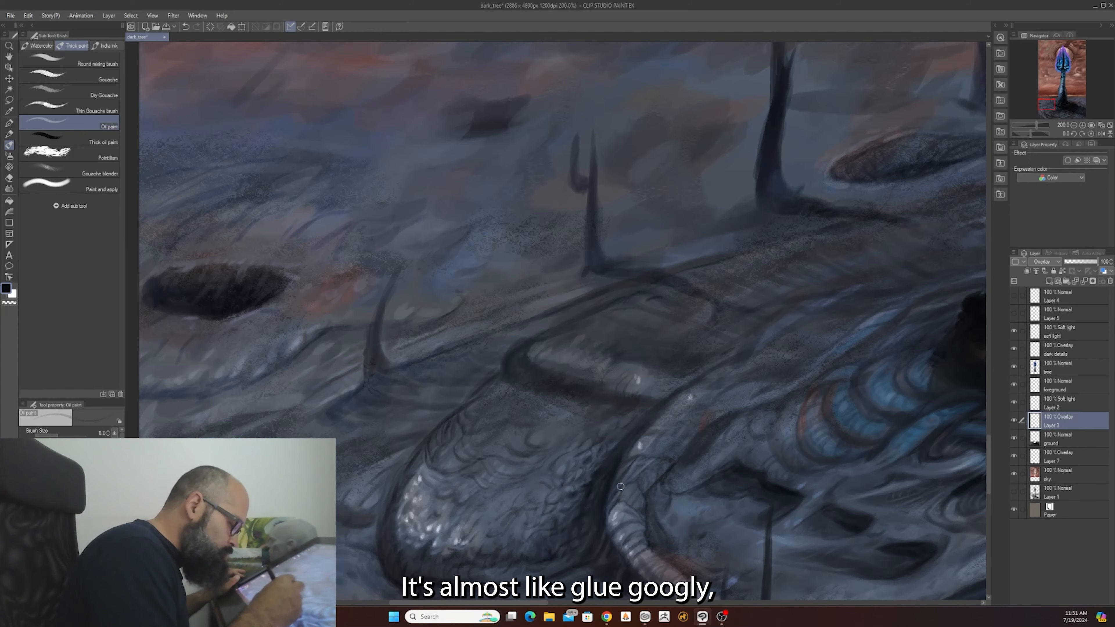
- Define dark bands around the curved ridge's middle bend and shade its lower outer edge with the brush at size 15
scroll(620, 487, "down", 1)
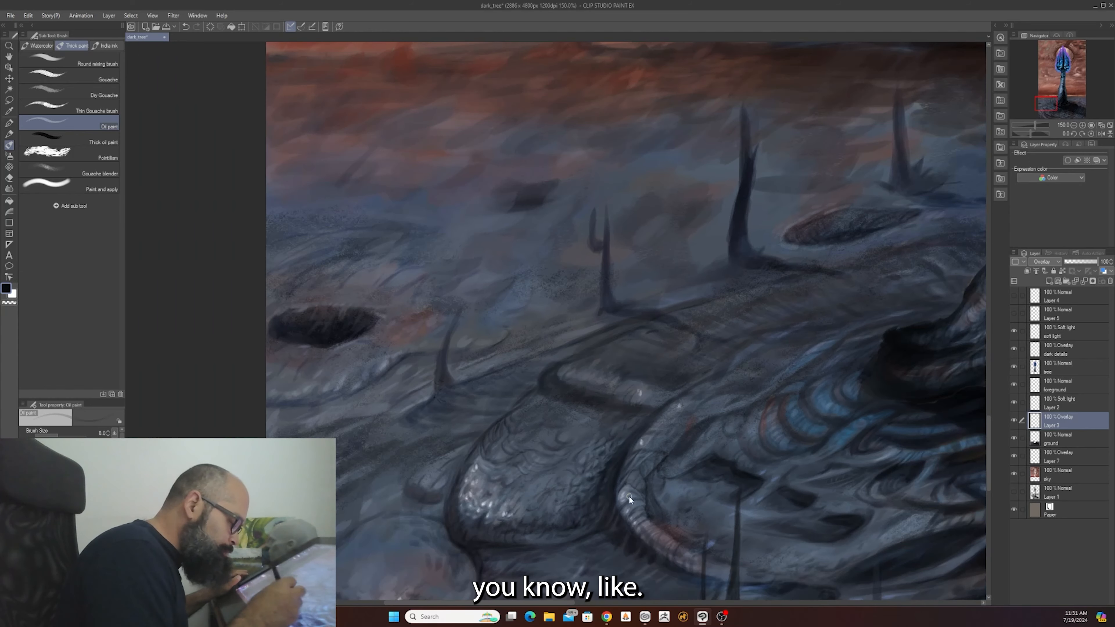
scroll(629, 496, "up", 1)
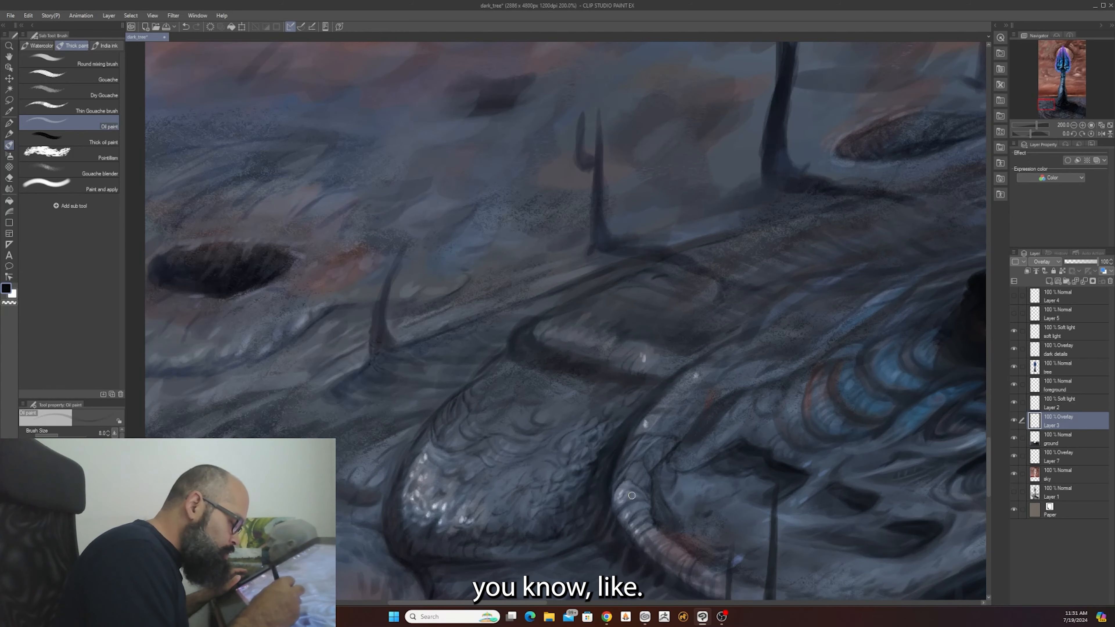
scroll(690, 455, "down", 1)
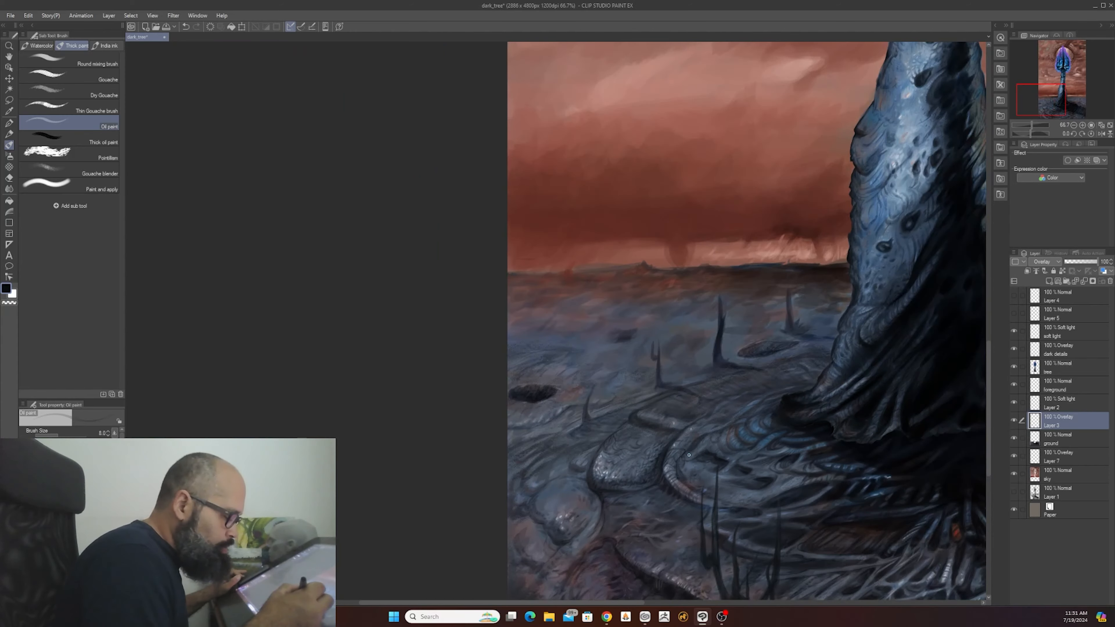
scroll(691, 456, "up", 3)
left_click_drag(640, 521, 682, 464)
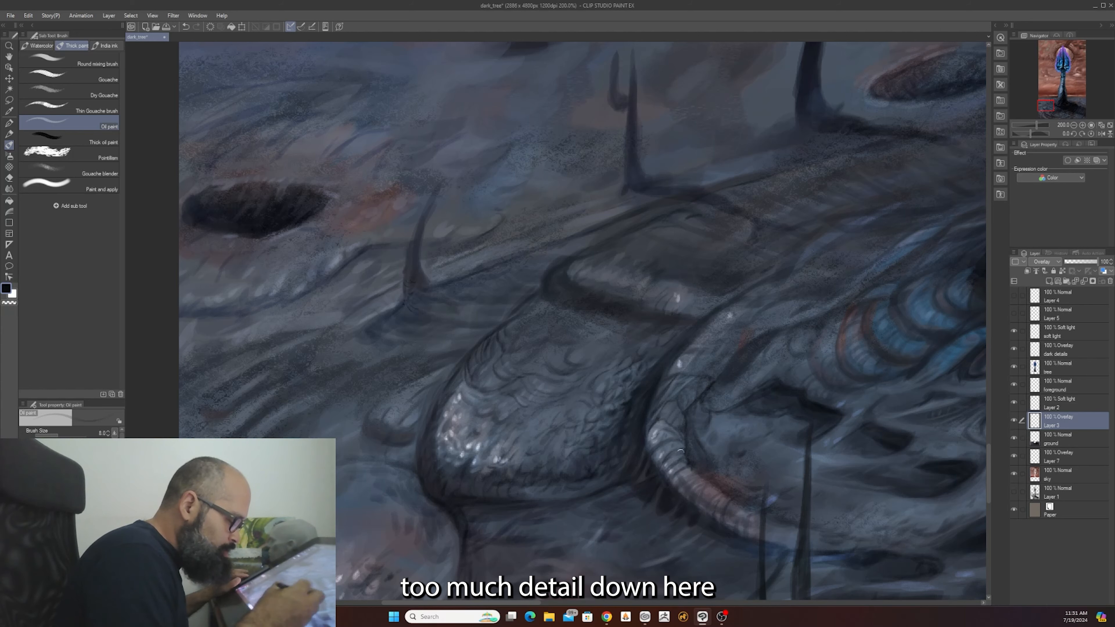
key("bracketright")
key("bracketright")
key("bracketright")
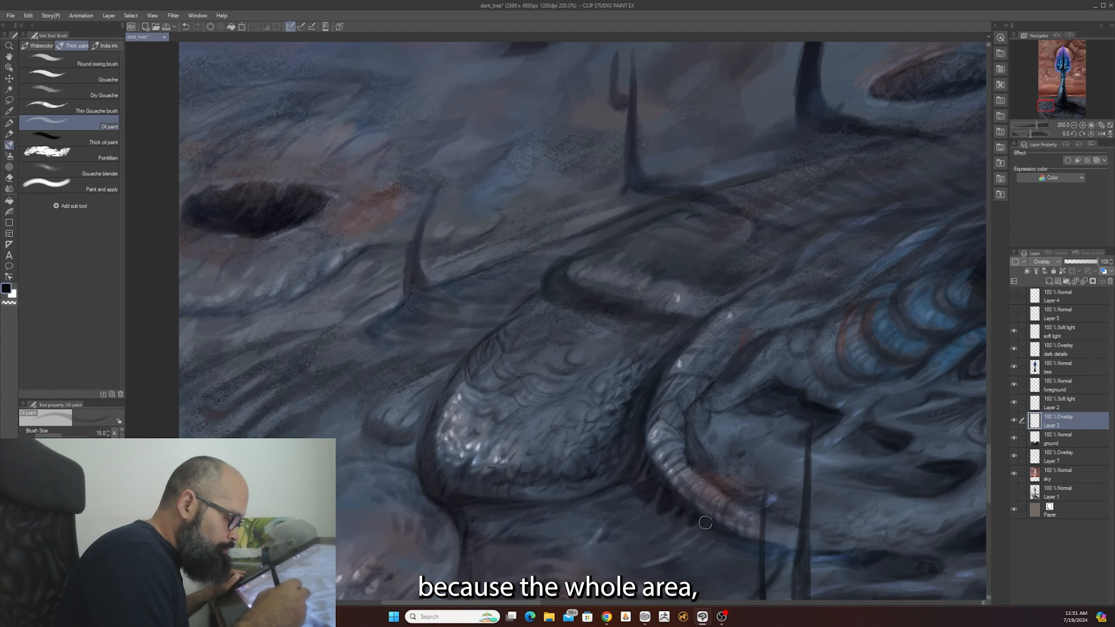
- Darken the root-like notches beneath the curved ridge's lower outer edge with a smaller brush
scroll(706, 522, "down", 4)
scroll(727, 518, "up", 3)
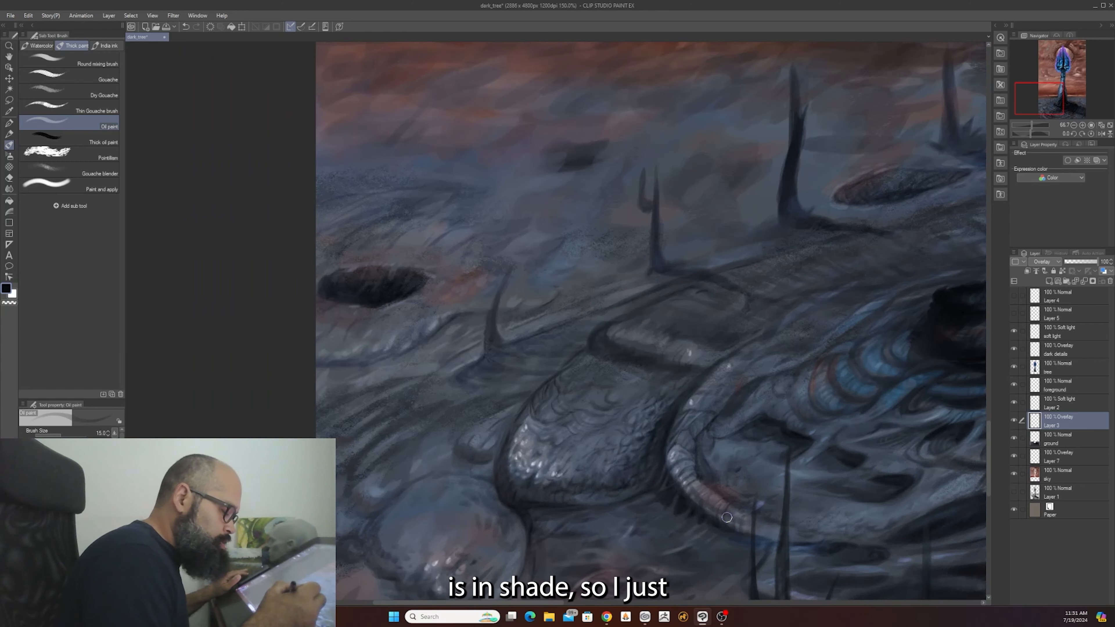
scroll(726, 517, "up", 2)
key("bracketleft")
key("bracketleft")
key("bracketleft")
key("bracketleft")
key("bracketleft")
key("bracketleft")
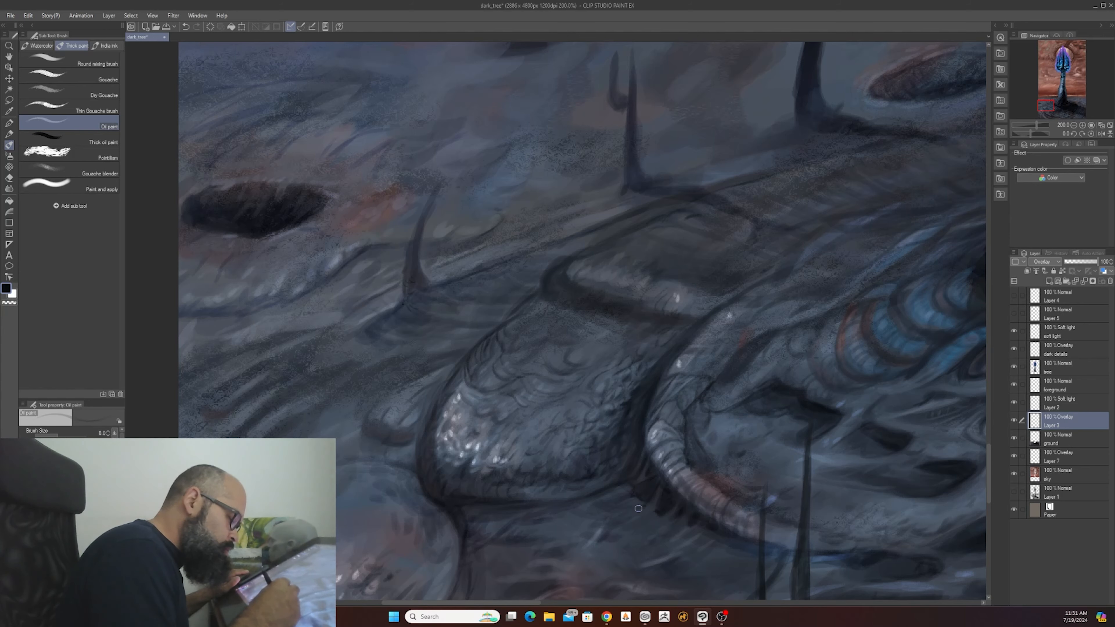
- Paint dark wrinkles across the ridge's reddish lower section and strengthen the shadow between its base and the mound
scroll(674, 518, "down", 4)
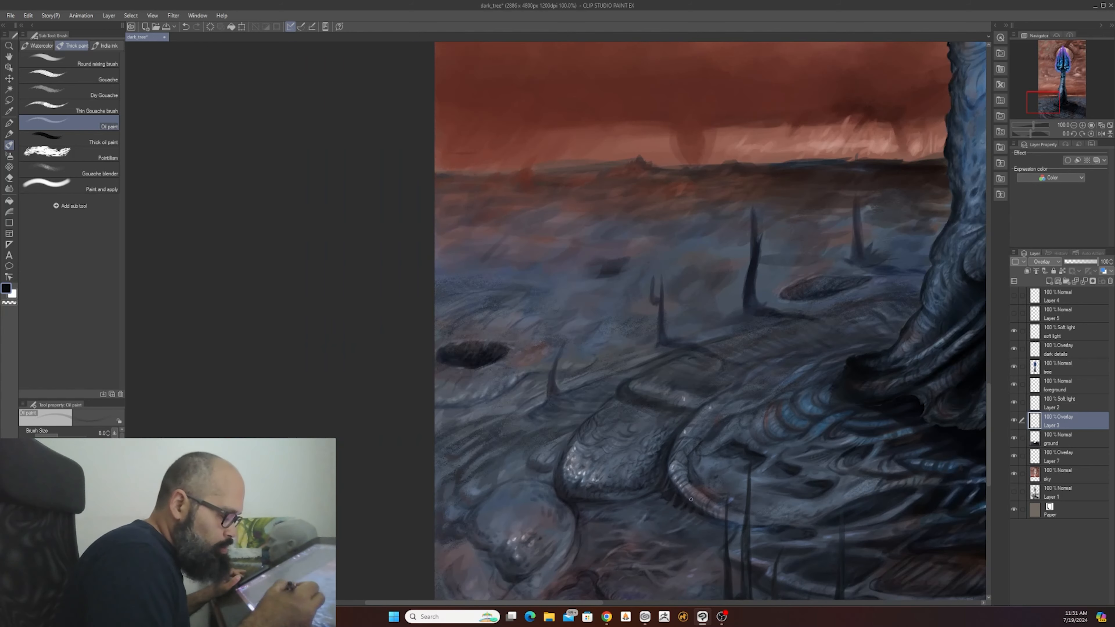
scroll(691, 499, "up", 4)
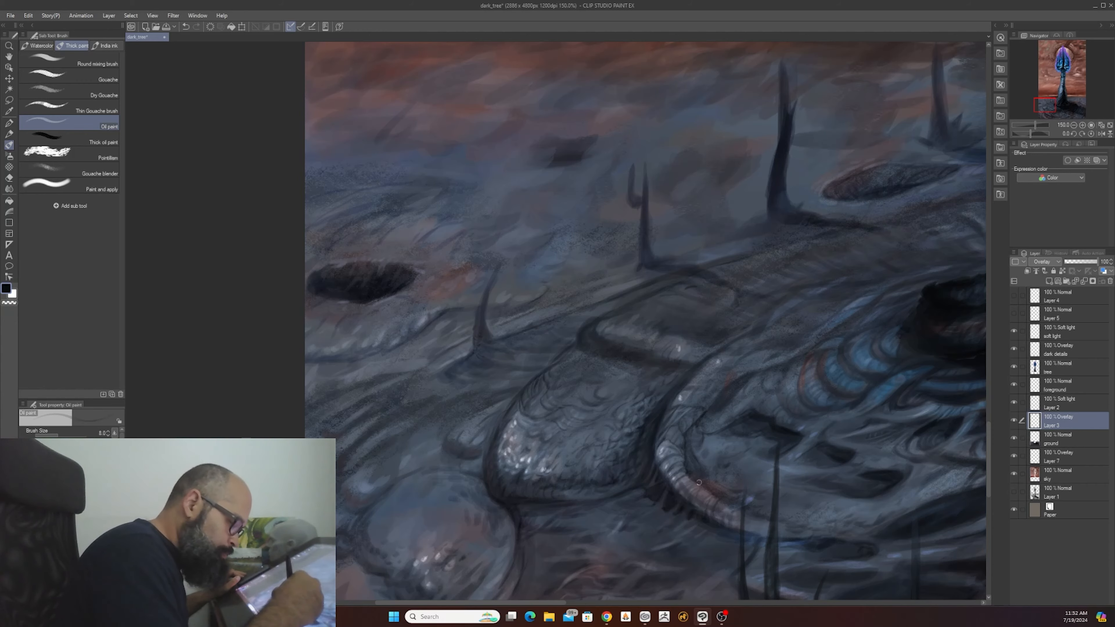
scroll(698, 479, "down", 3)
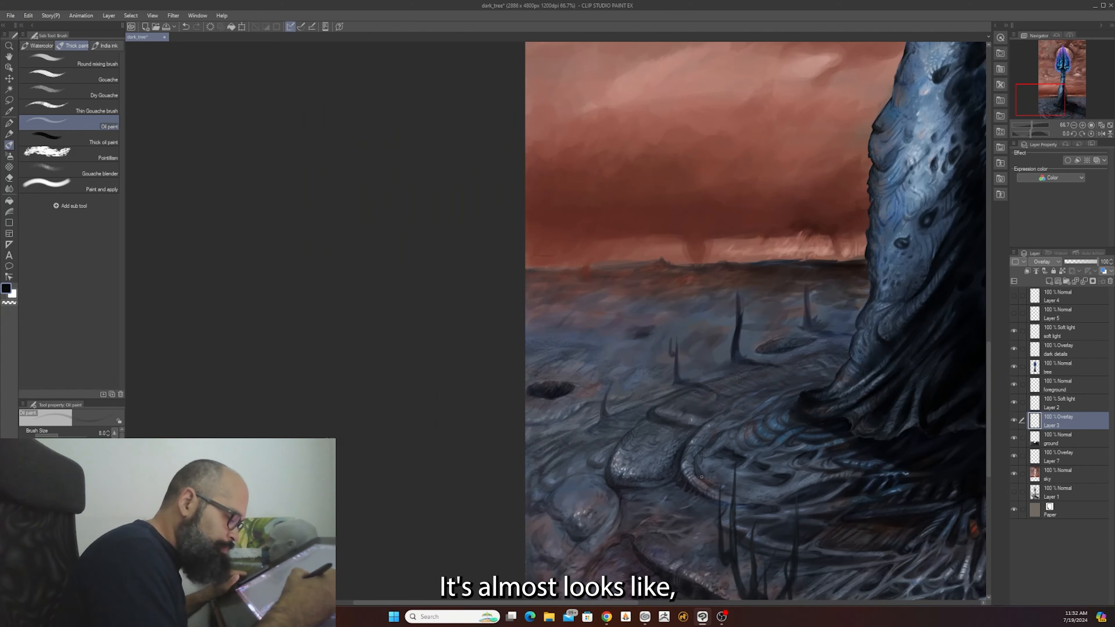
scroll(702, 477, "up", 4)
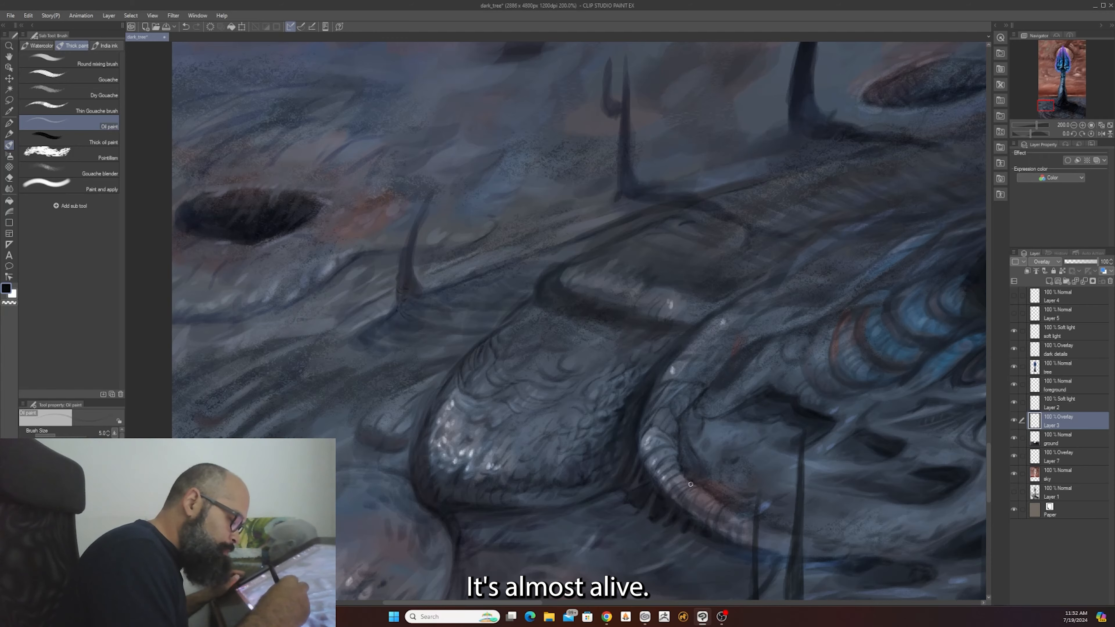
scroll(695, 474, "down", 2)
scroll(696, 475, "up", 2)
key("bracketright")
key("bracketright")
key("bracketright")
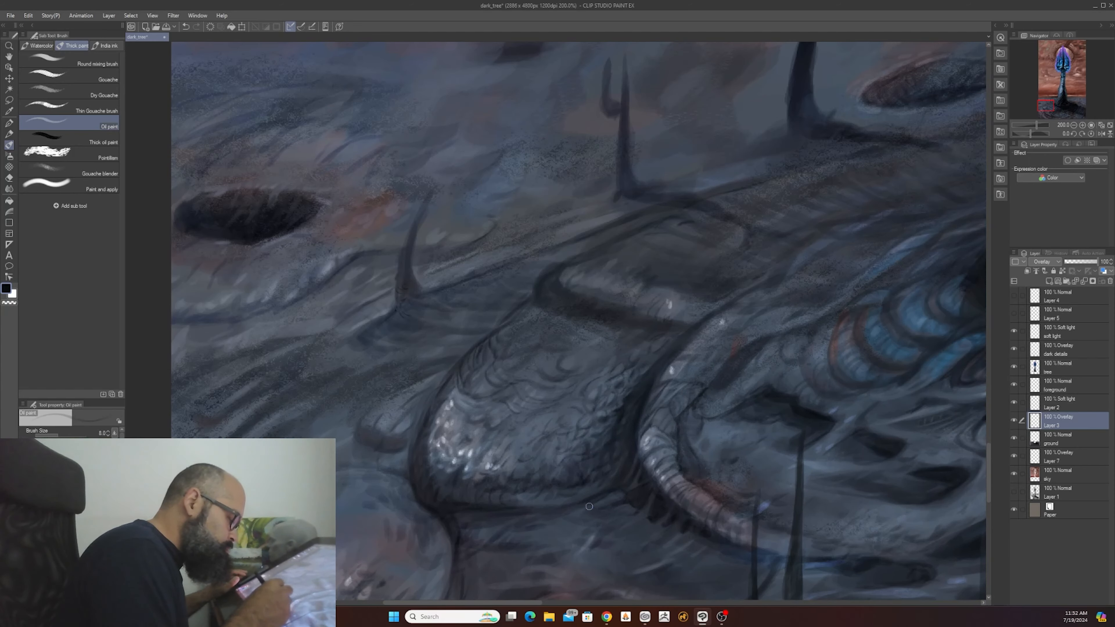
- Check the lower half of the painting as a whole, and define more dark wrinkle bands along the ridge's reddish lower end
scroll(614, 498, "down", 4)
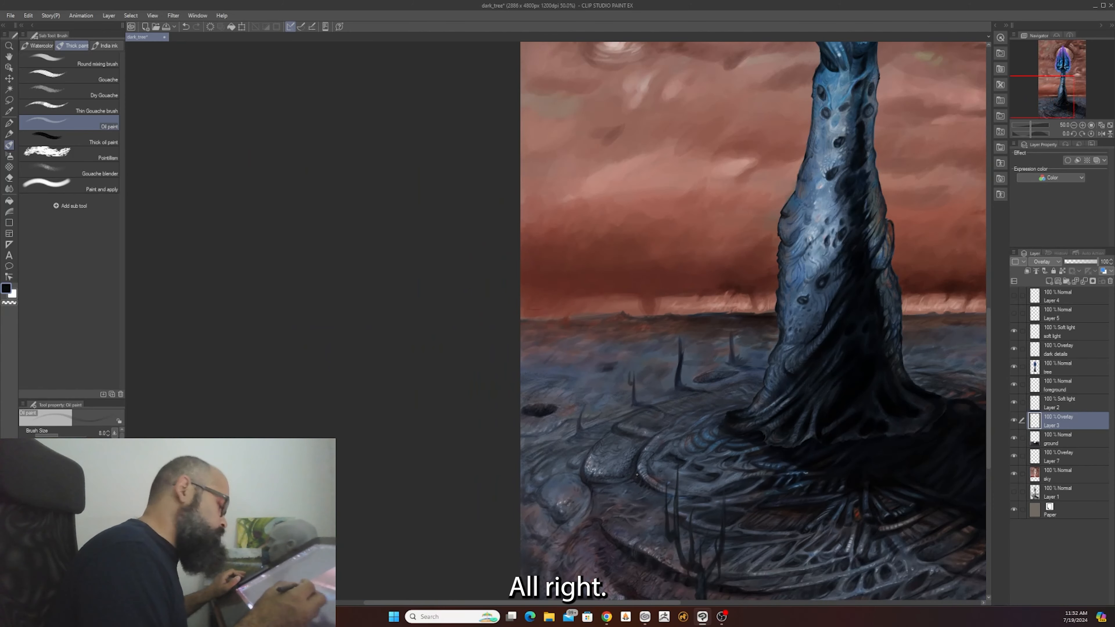
scroll(637, 475, "up", 1)
scroll(637, 475, "up", 3)
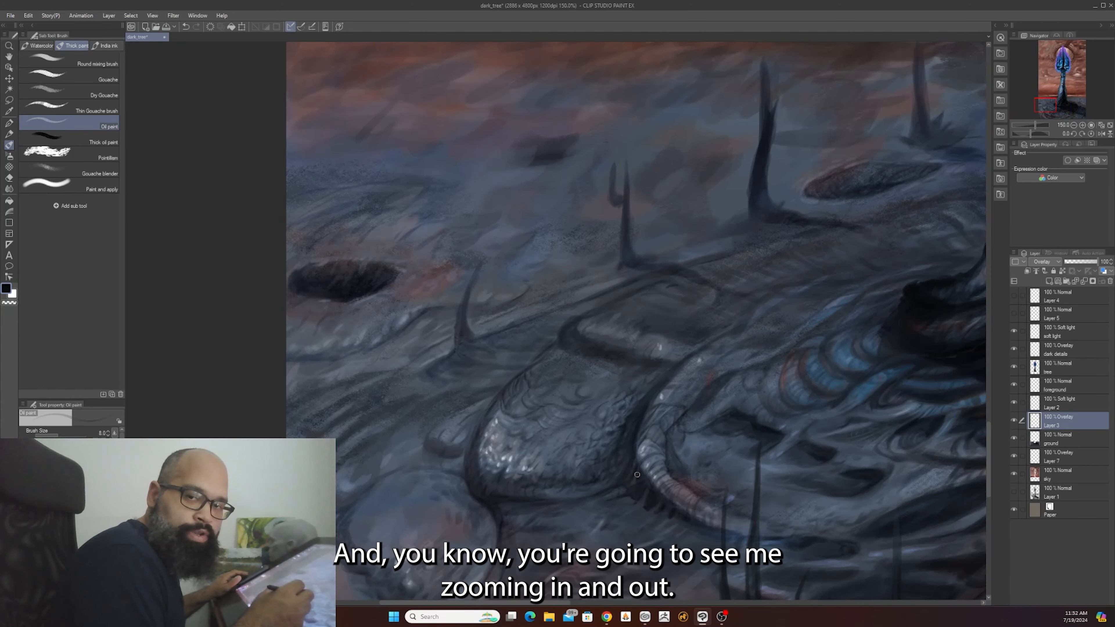
scroll(653, 475, "down", 4)
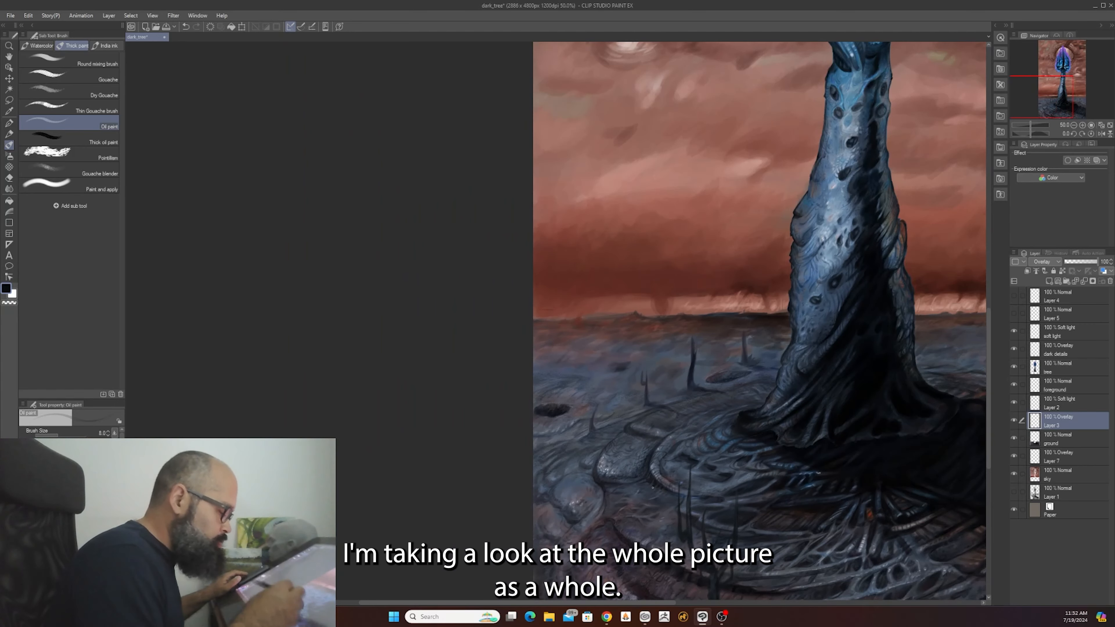
scroll(660, 482, "up", 5)
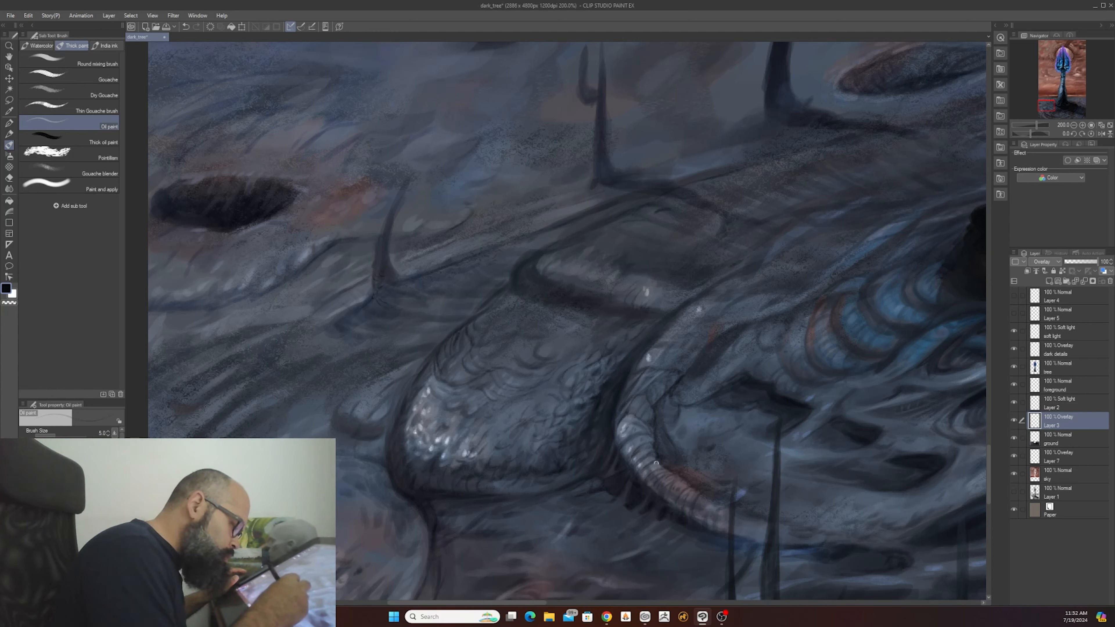
key("bracketright")
key("bracketright")
key("bracketright")
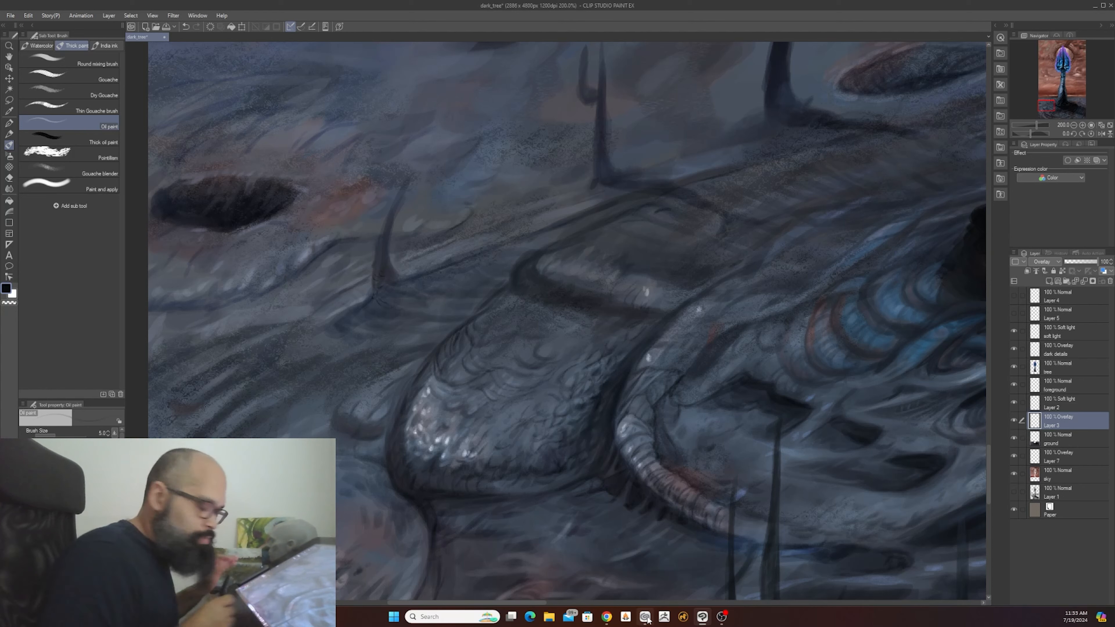
mouse_move(645, 616)
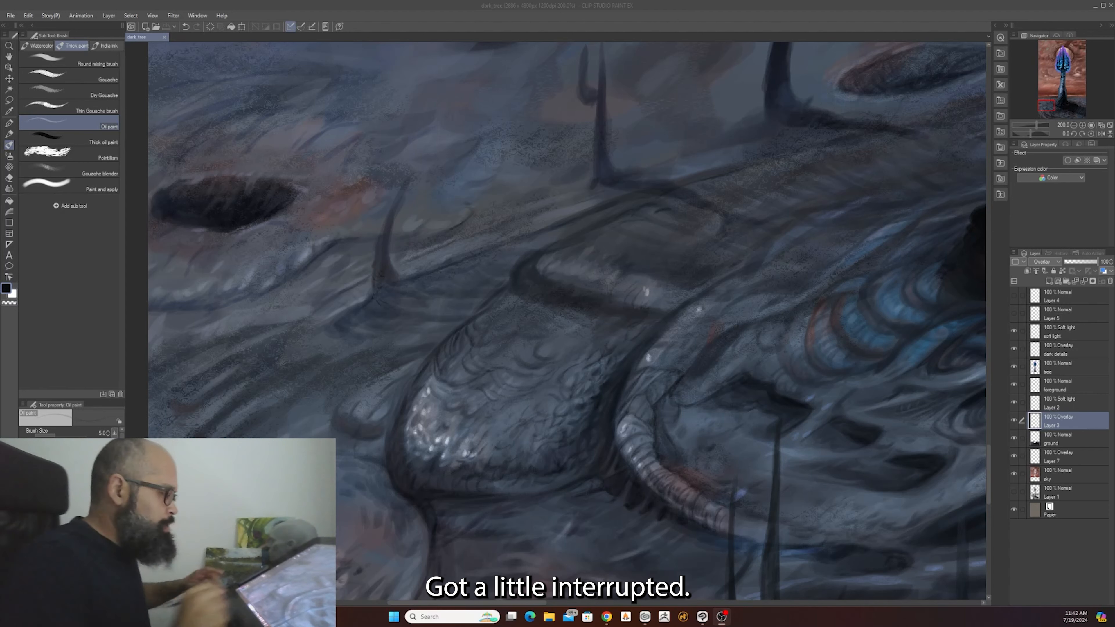
left_click(699, 21)
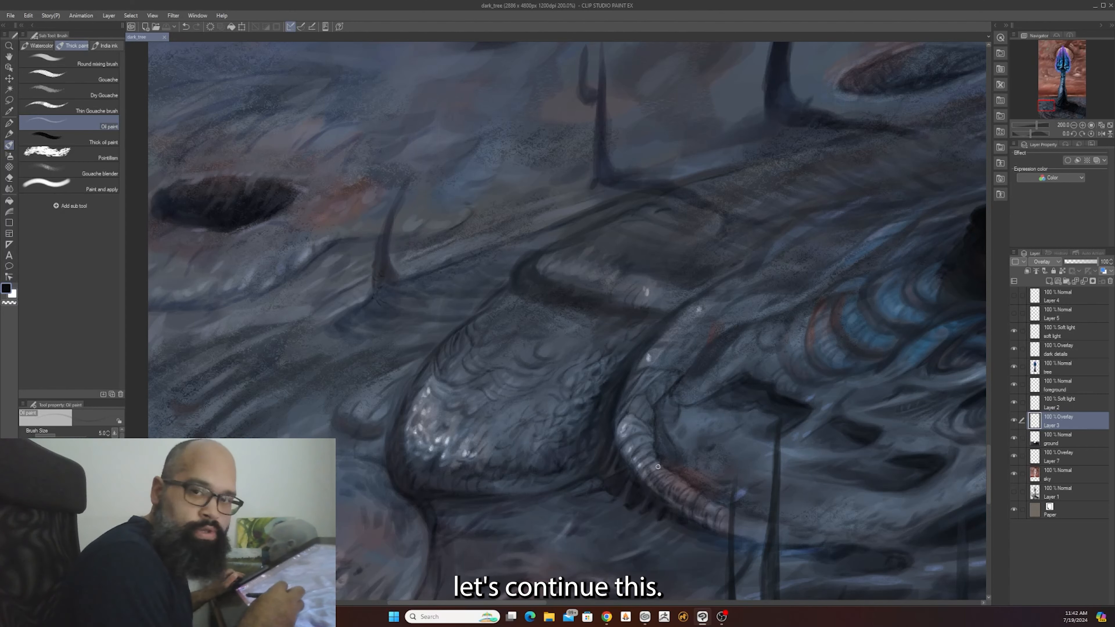
- Soften the curved ridge's lower end beside the thin spike with a slightly lighter dark blue at brush size 15
scroll(701, 486, "up", 4)
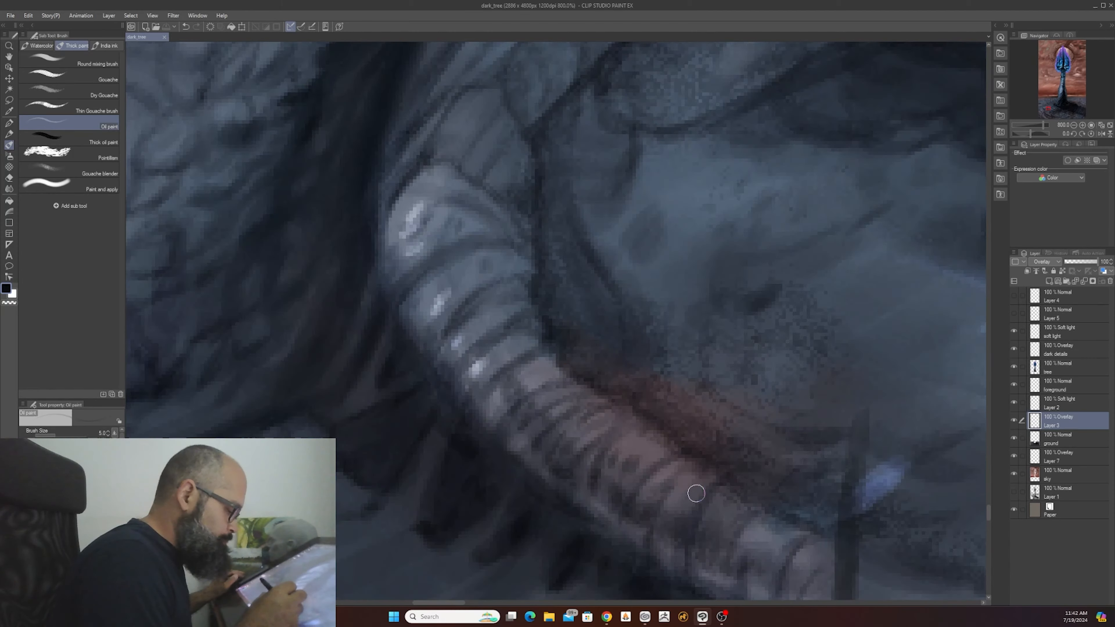
scroll(696, 493, "down", 5)
left_click_drag(694, 508, 686, 521)
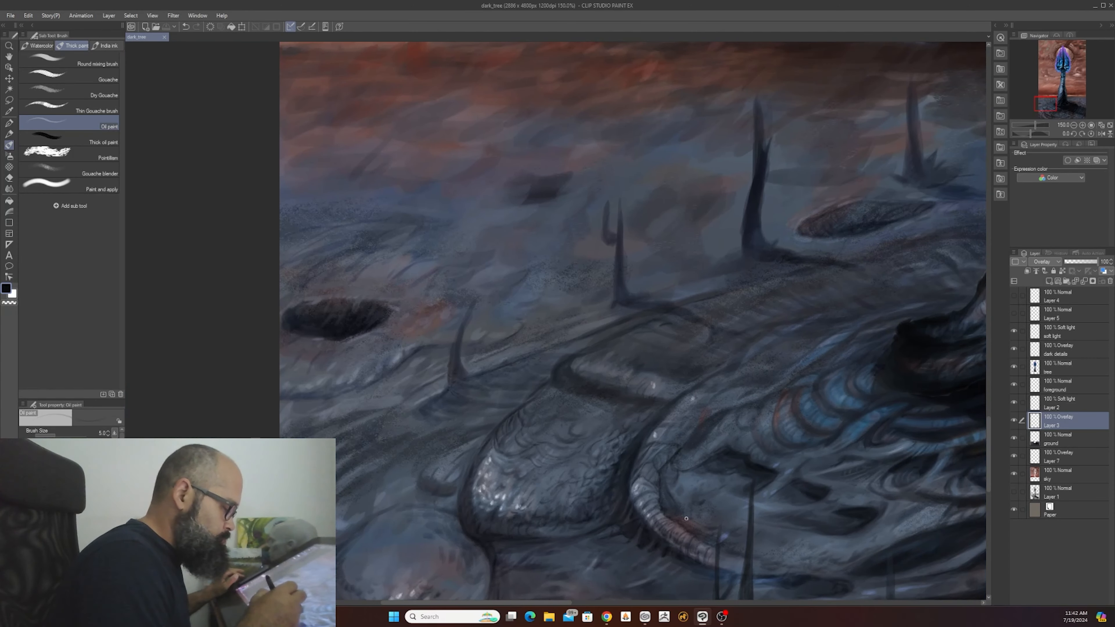
scroll(684, 520, "down", 2)
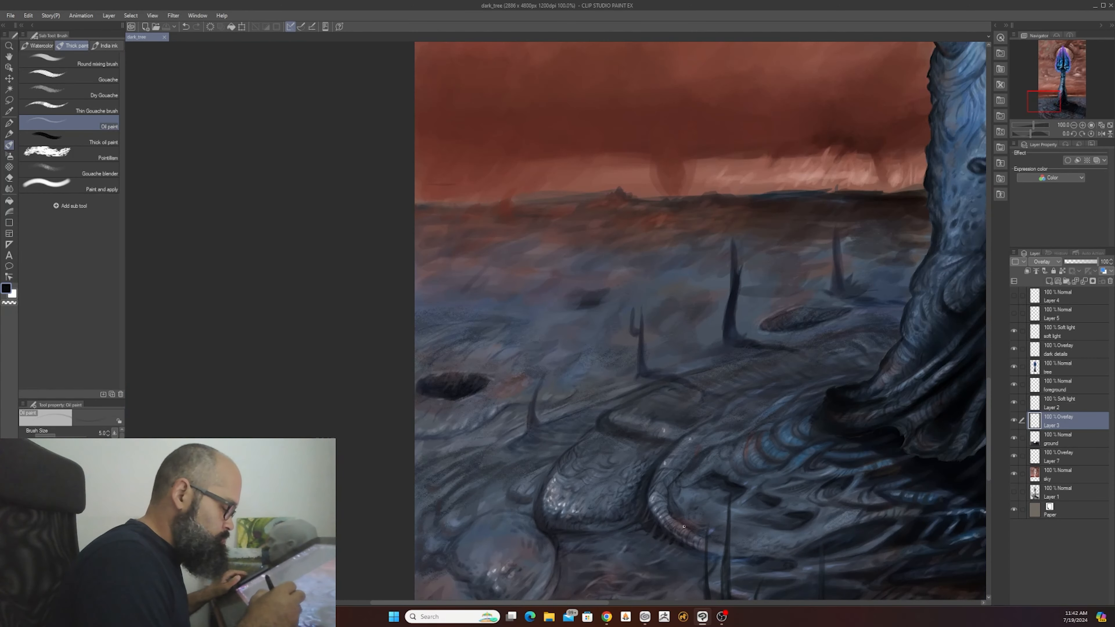
mouse_move(690, 580)
left_mouse_down()
mouse_move(706, 501)
mouse_move(687, 529)
mouse_move(738, 486)
mouse_move(728, 509)
left_mouse_up()
scroll(692, 459, "up", 3)
key("bracketright")
key("bracketright")
key("bracketright")
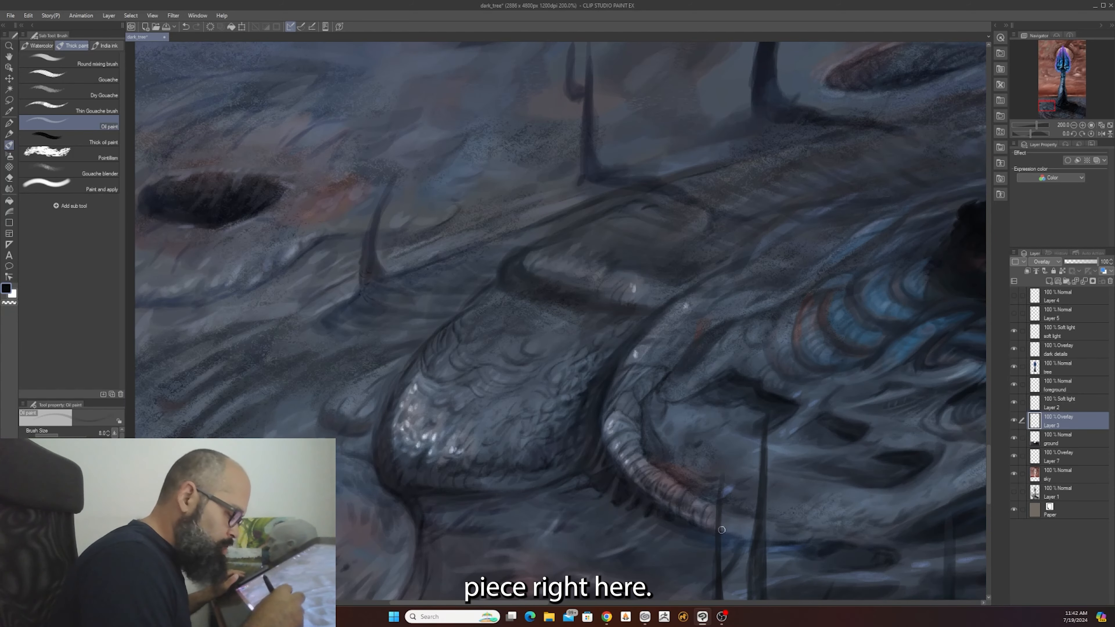
key("bracketright")
key("bracketright")
key("bracketright")
key("F1")
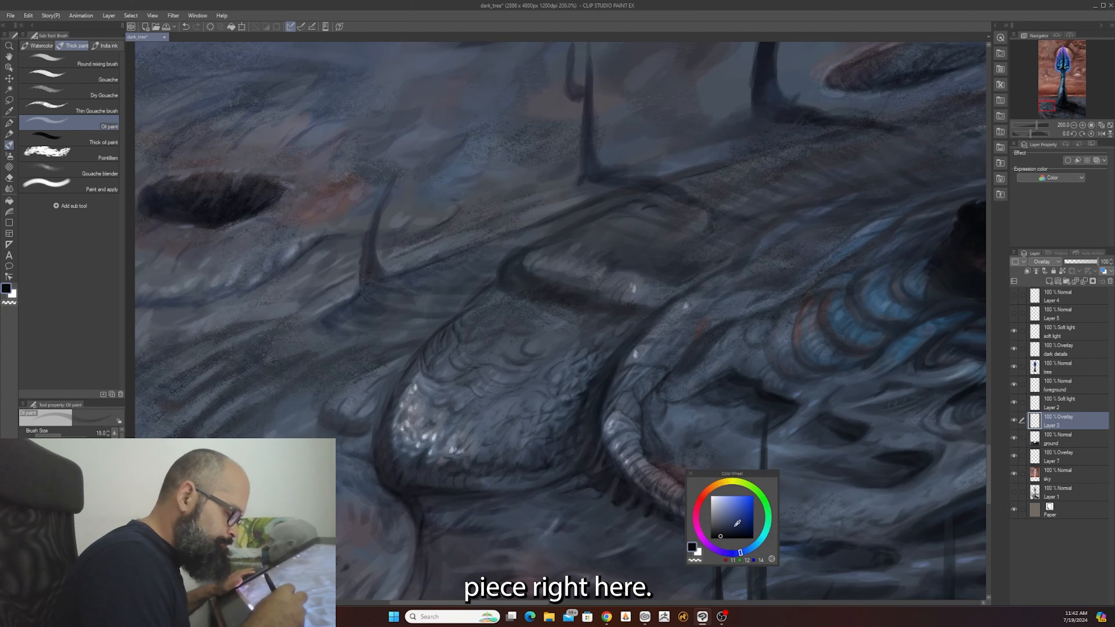
left_click(724, 533)
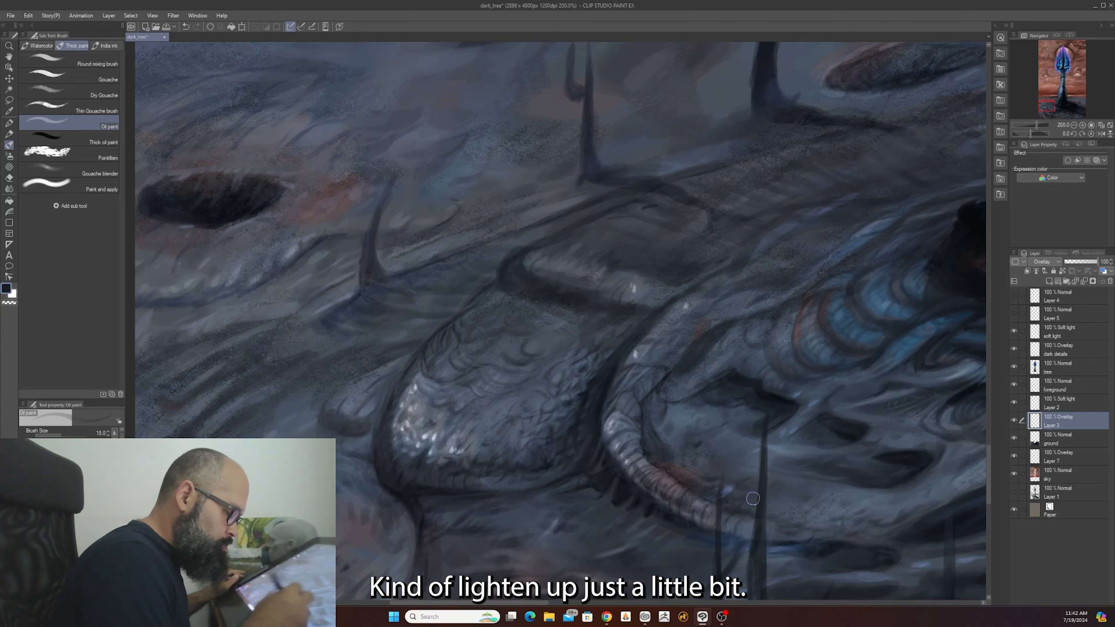
- Darken the crease inside the curved ridge's upper bend with the brush at size 25, refining it at a smaller size
scroll(747, 505, "down", 5)
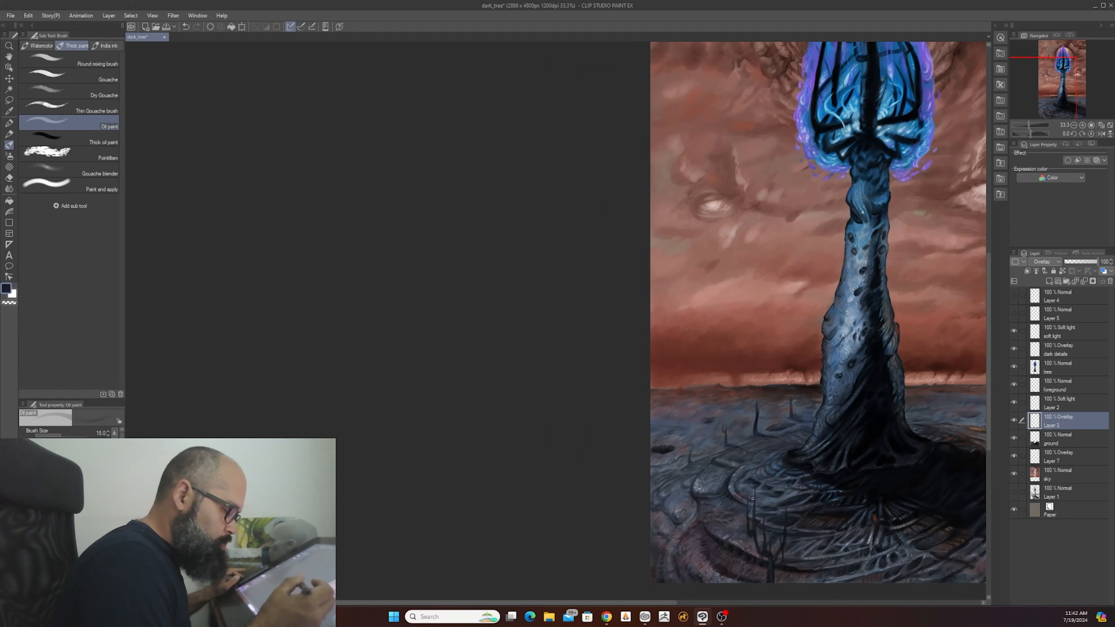
scroll(753, 498, "up", 5)
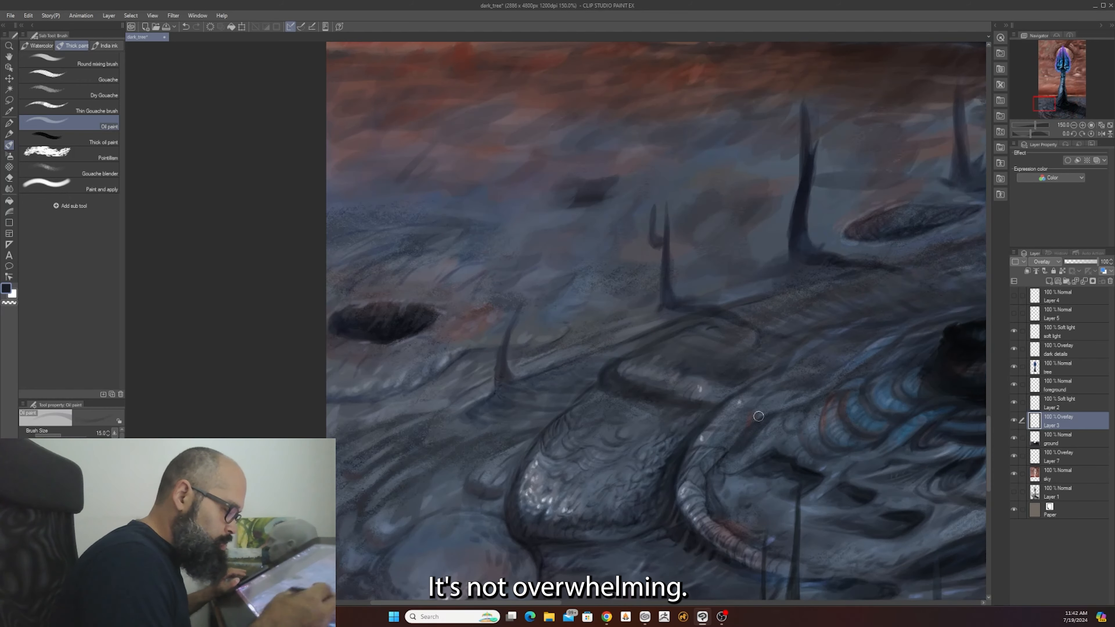
key("bracketright")
key("bracketright")
key("bracketright")
mouse_move(752, 417)
left_mouse_down()
mouse_move(733, 448)
mouse_move(740, 441)
left_mouse_up()
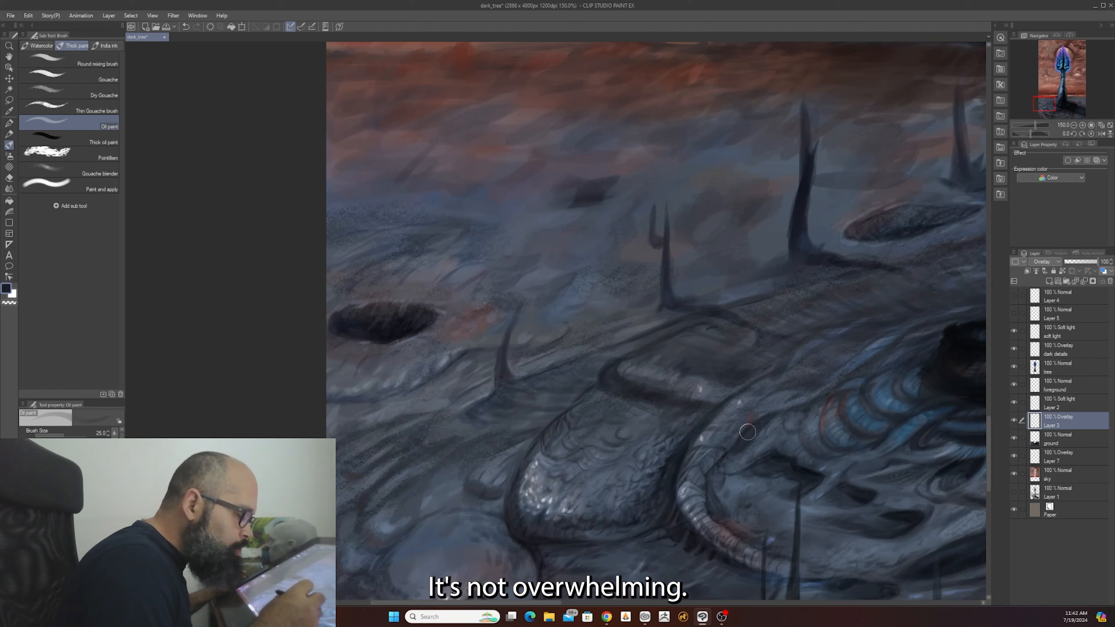
key("bracketleft")
key("bracketleft")
key("bracketleft")
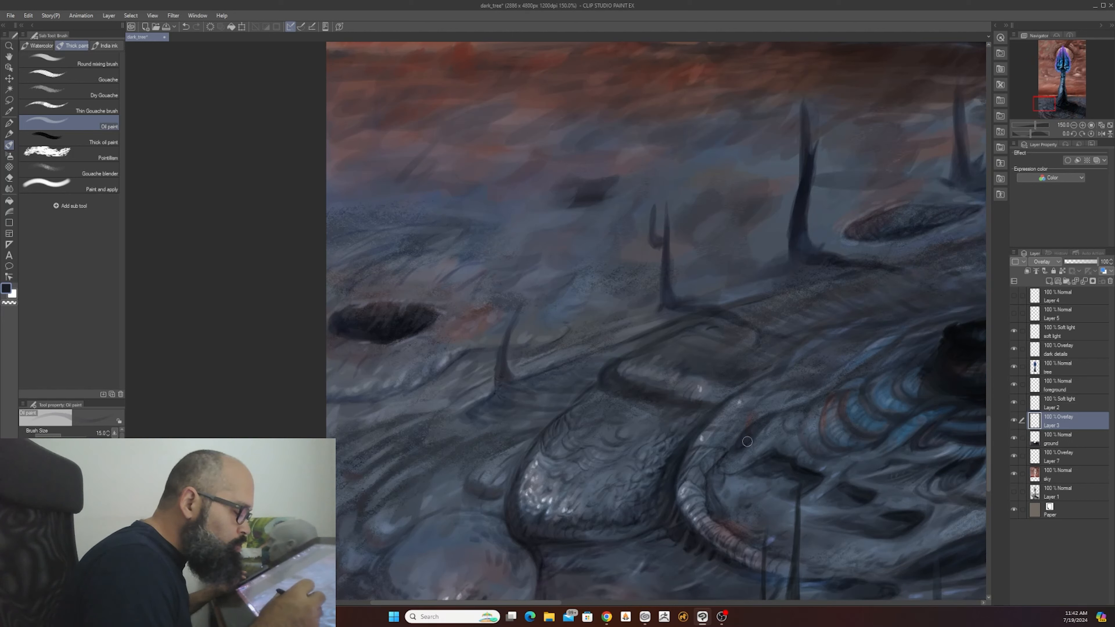
- Examine how the curved ridge and scaly mound read against the surrounding ground at different zoom levels
scroll(783, 390, "down", 1)
key("bracketright")
key("bracketright")
key("bracketright")
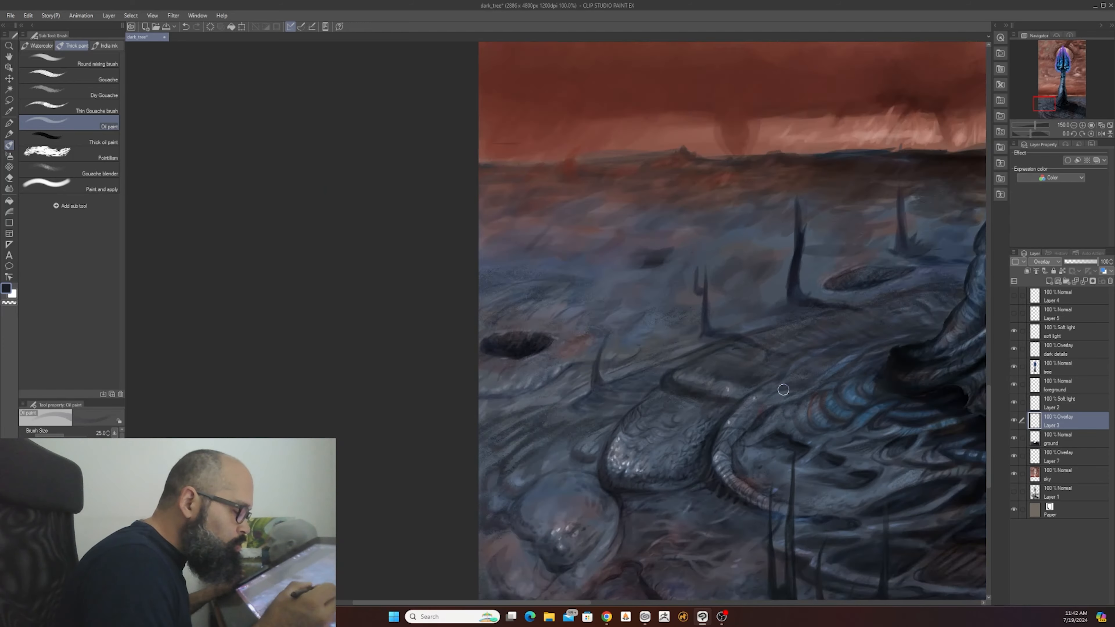
scroll(783, 390, "down", 1)
scroll(783, 390, "up", 1)
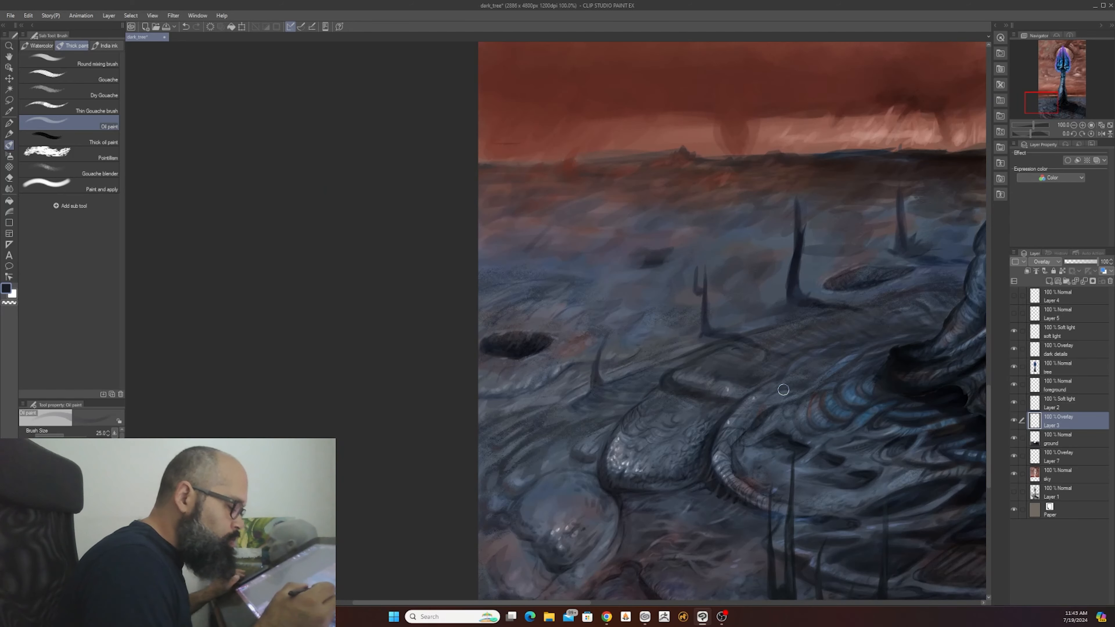
scroll(741, 435, "down", 1)
scroll(741, 434, "down", 1)
scroll(724, 466, "up", 4)
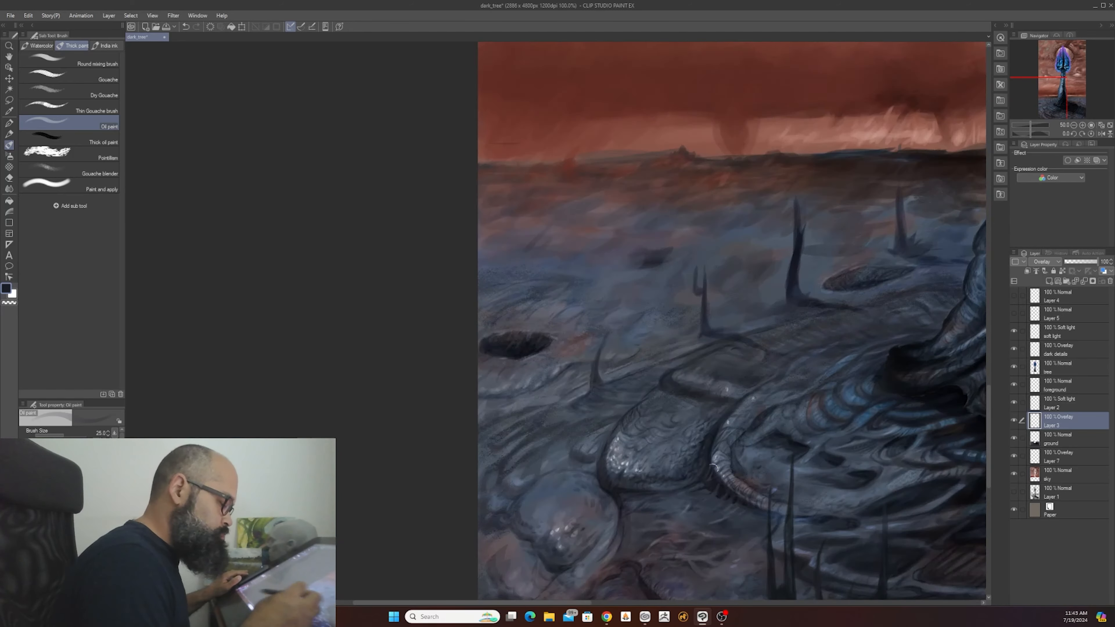
- Pick a lighter greyish blue and brush it along the scaly mound's lower edge at size 15
right_click(707, 502)
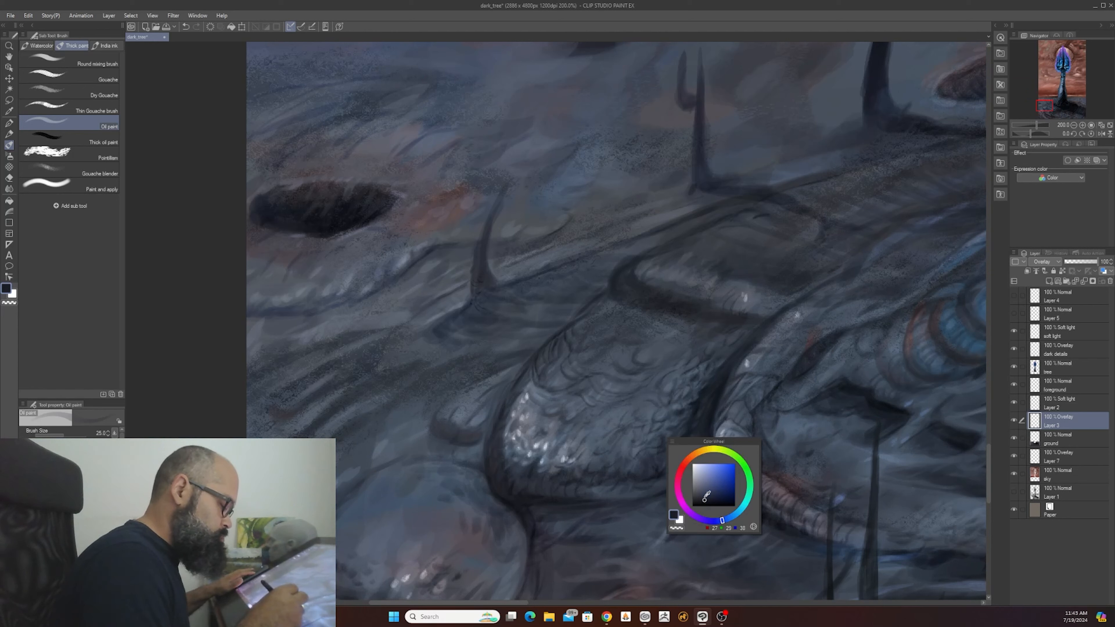
mouse_move(705, 496)
left_mouse_down()
mouse_move(708, 512)
mouse_move(739, 474)
mouse_move(713, 502)
mouse_move(723, 520)
mouse_move(731, 512)
mouse_move(726, 530)
mouse_move(692, 494)
mouse_move(699, 473)
mouse_move(676, 495)
mouse_move(622, 502)
left_mouse_up()
right_click(706, 492)
key("bracketleft")
key("bracketleft")
key("bracketleft")
key("bracketleft")
key("bracketleft")
key("bracketleft")
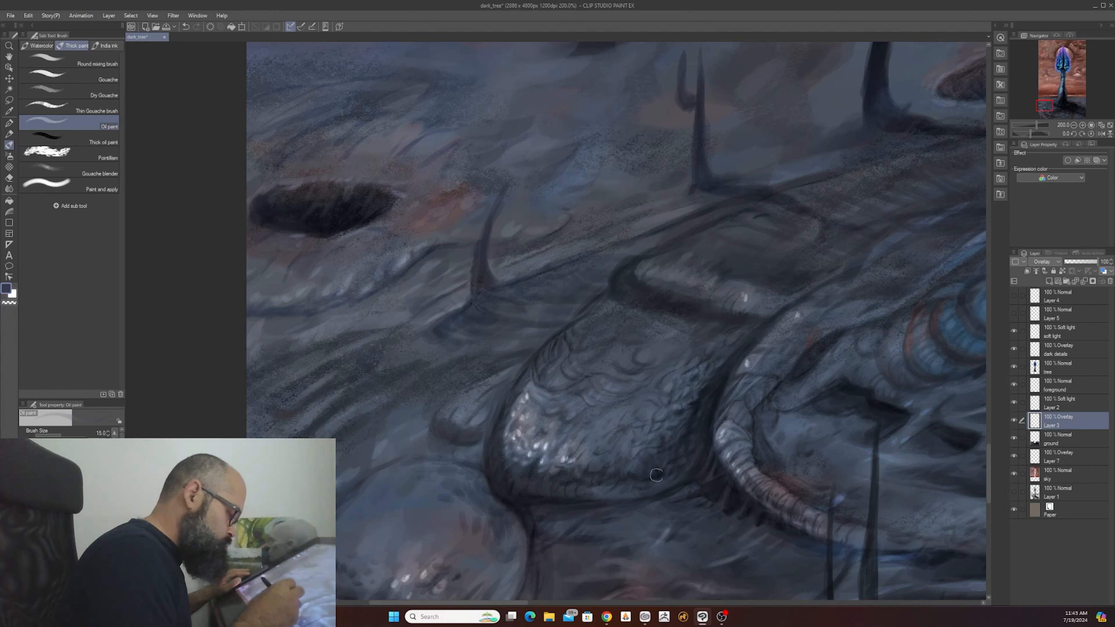
key("bracketright")
key("bracketright")
key("bracketright")
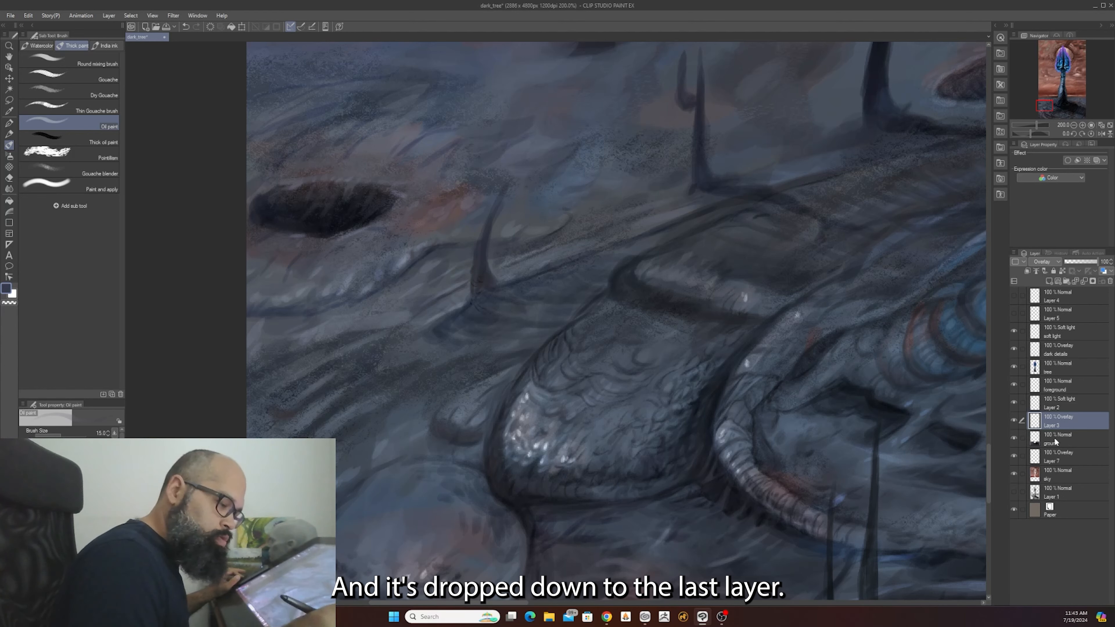
- On the ground layer, paint dark navy shadows beneath the curved ridge's root-like notches at brush size 8
key("alt+bracketleft")
key("bracketleft")
key("bracketleft")
key("bracketleft")
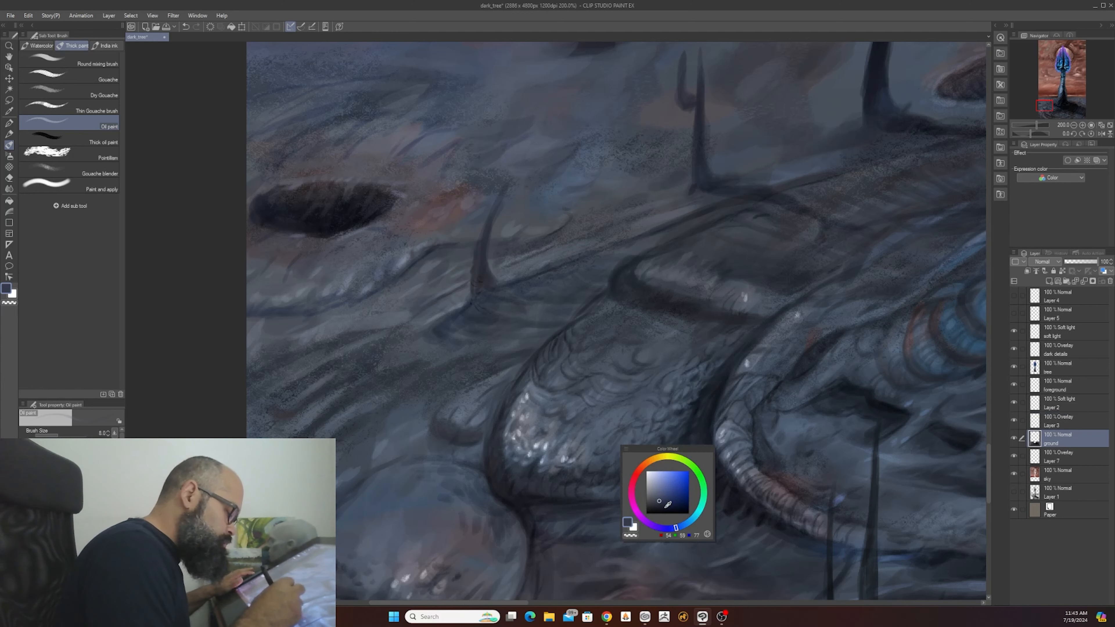
left_click(664, 505)
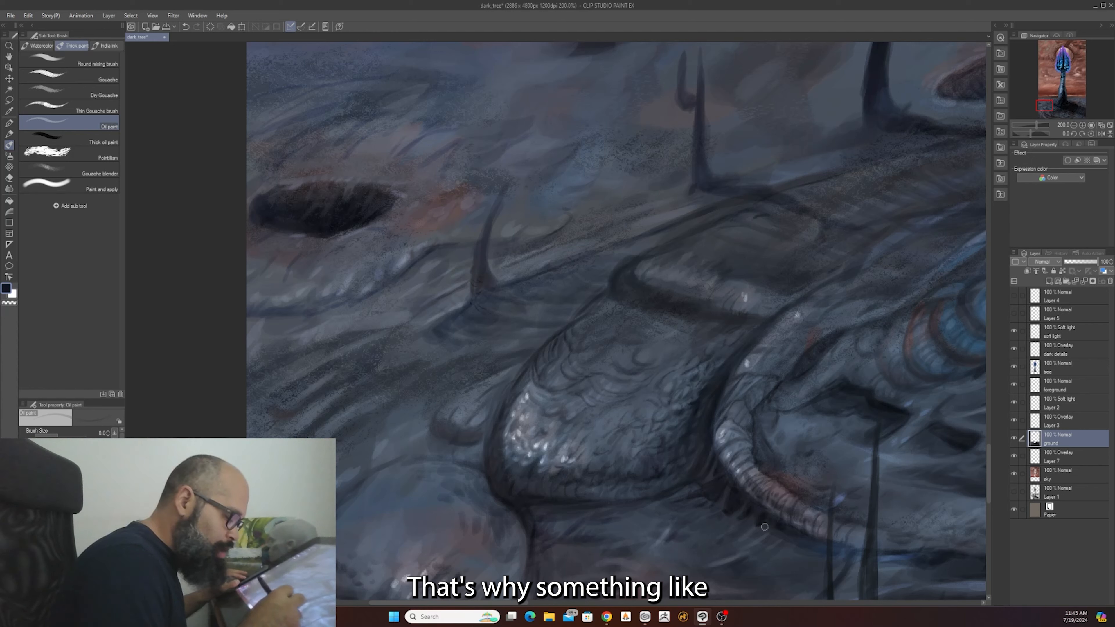
key("bracketright")
key("bracketright")
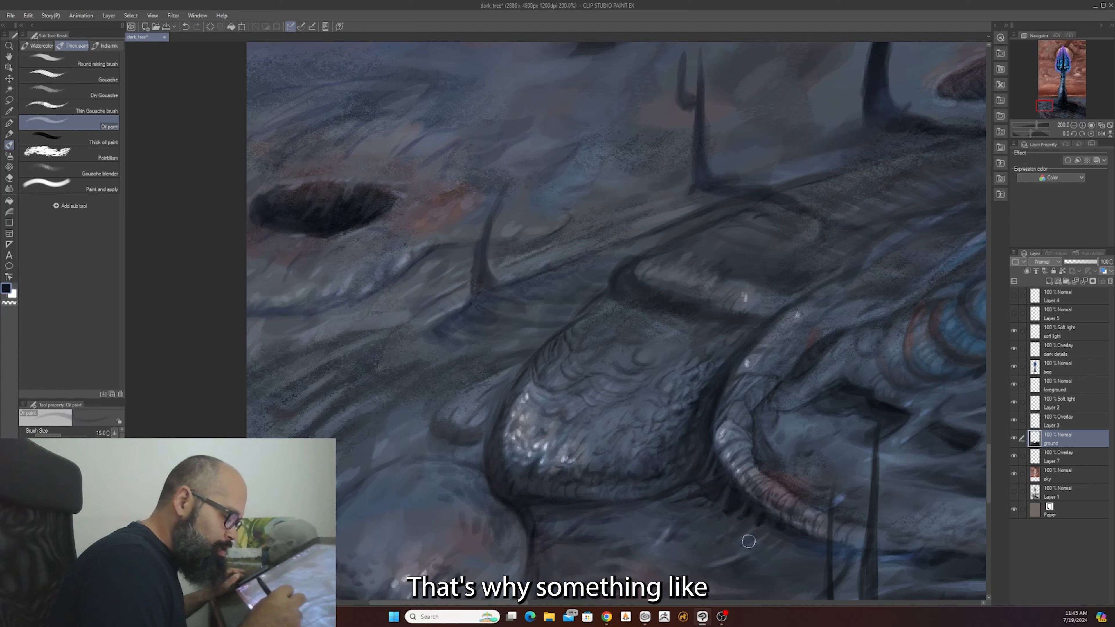
key("bracketleft")
key("bracketleft")
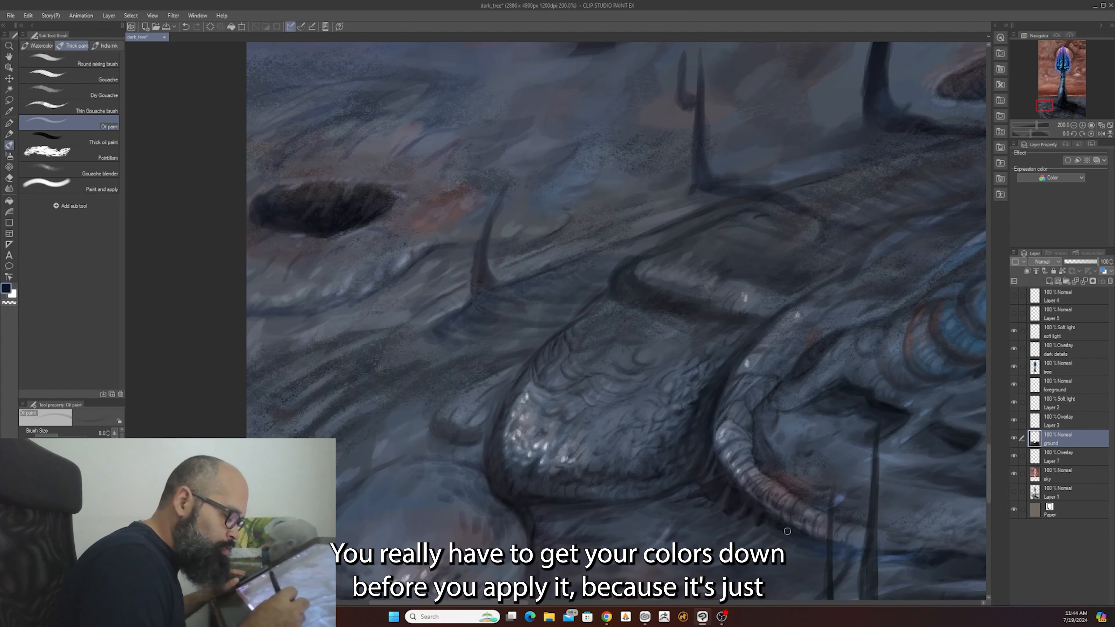
- Shade the ground along the ridge's lower outer edge with the brush at size 15
key("bracketright")
key("bracketright")
key("bracketright")
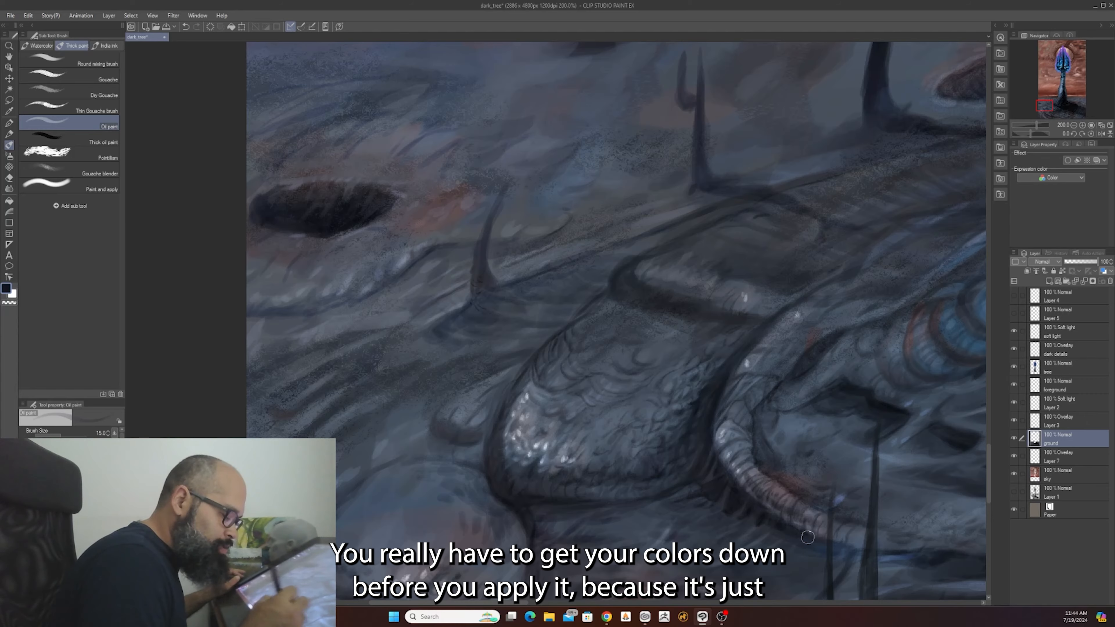
scroll(803, 524, "down", 3)
scroll(803, 523, "up", 2)
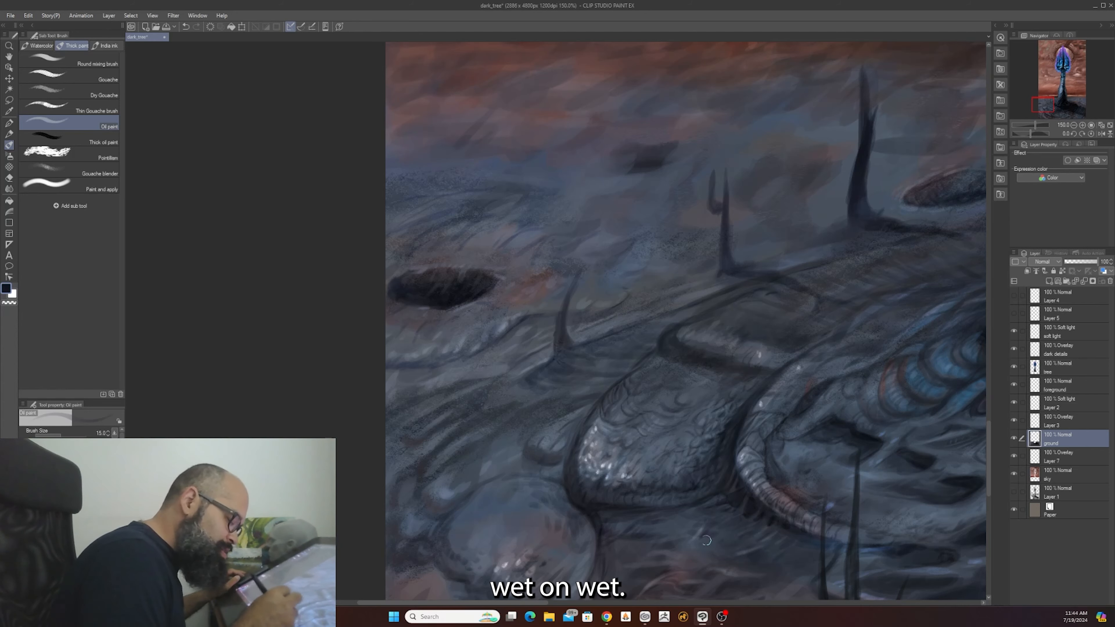
scroll(787, 496, "down", 2)
scroll(798, 478, "up", 2)
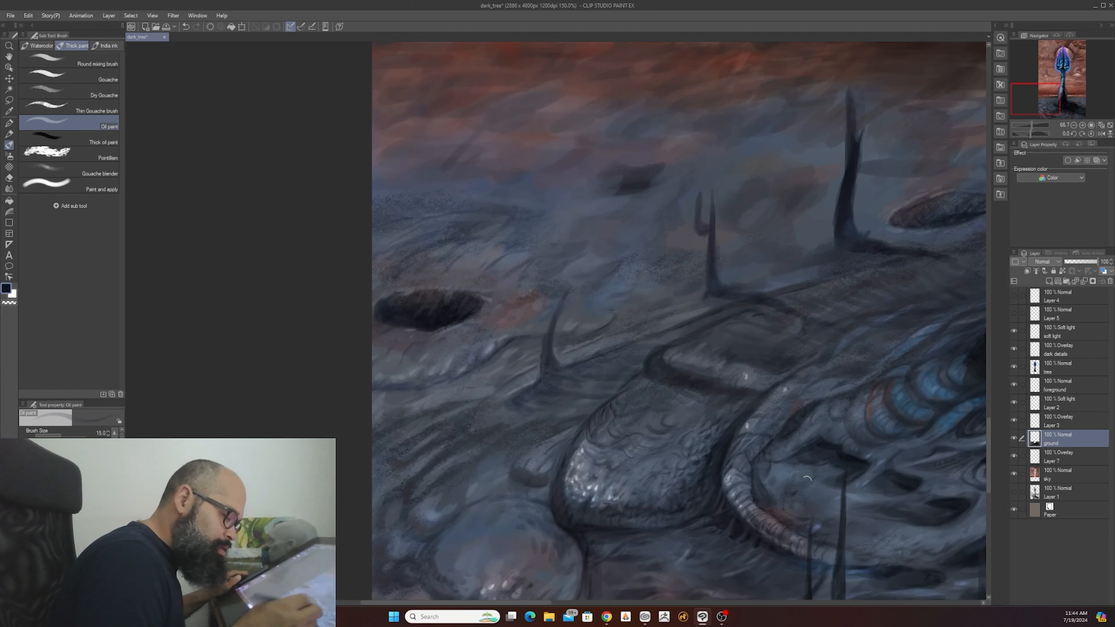
left_click_drag(781, 551, 768, 452)
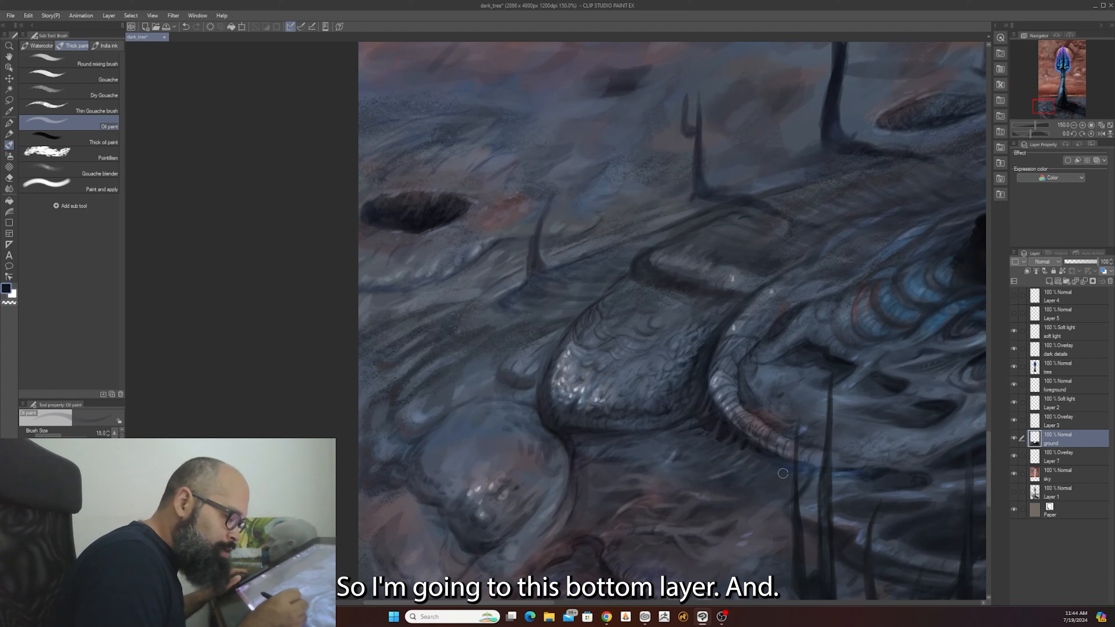
- Blend blue into the ridge's lower edge beside the spikes at brush size 25, and check the wider scene
key("bracketright")
key("bracketright")
key("bracketright")
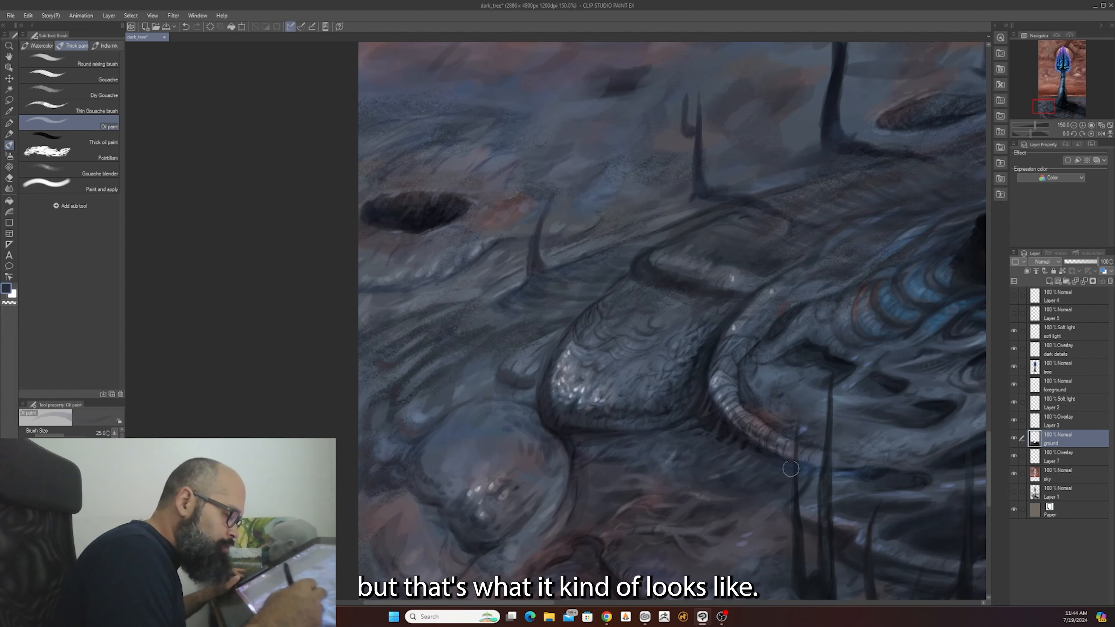
scroll(790, 468, "down", 4)
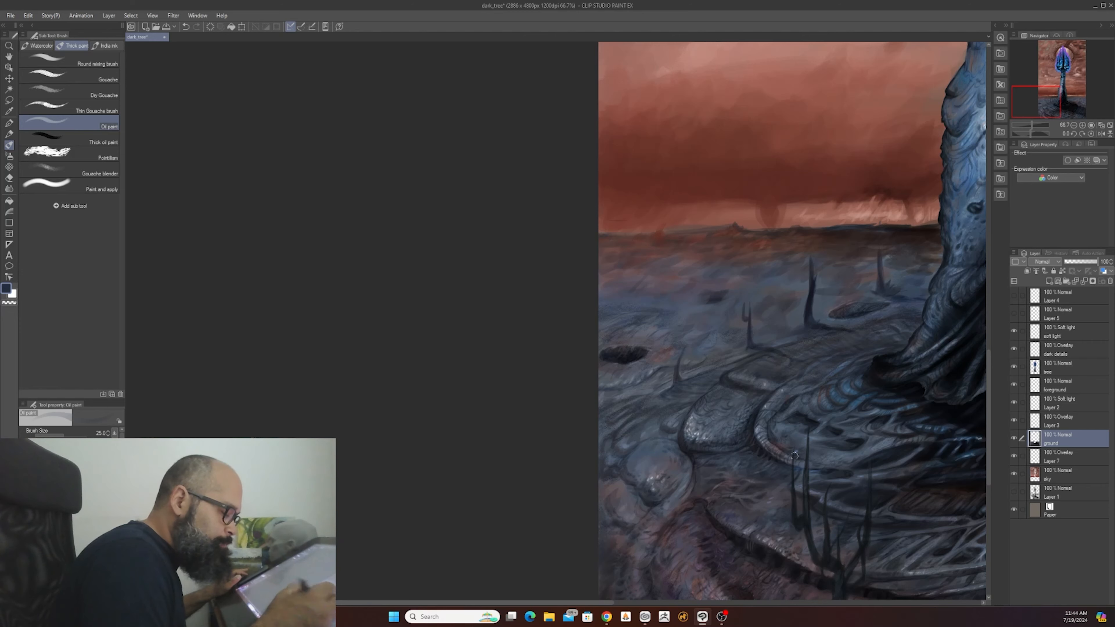
scroll(781, 473, "up", 4)
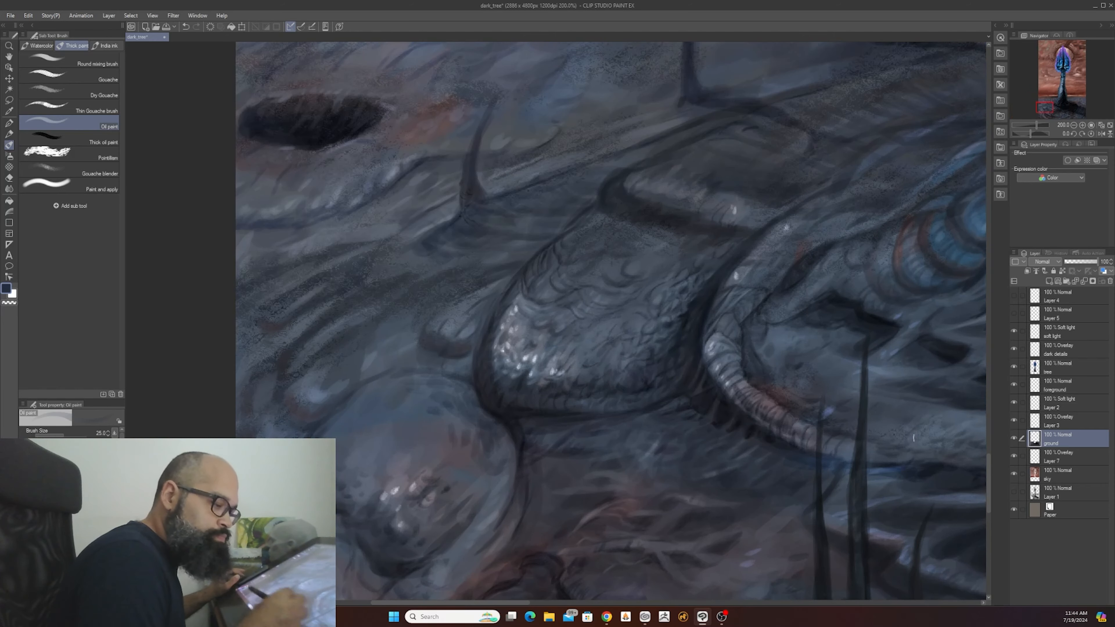
- On the Layer 3 overlay, pick a darker blue and deepen the shadow under the ridge's notches at brush size 8
left_click(1060, 426)
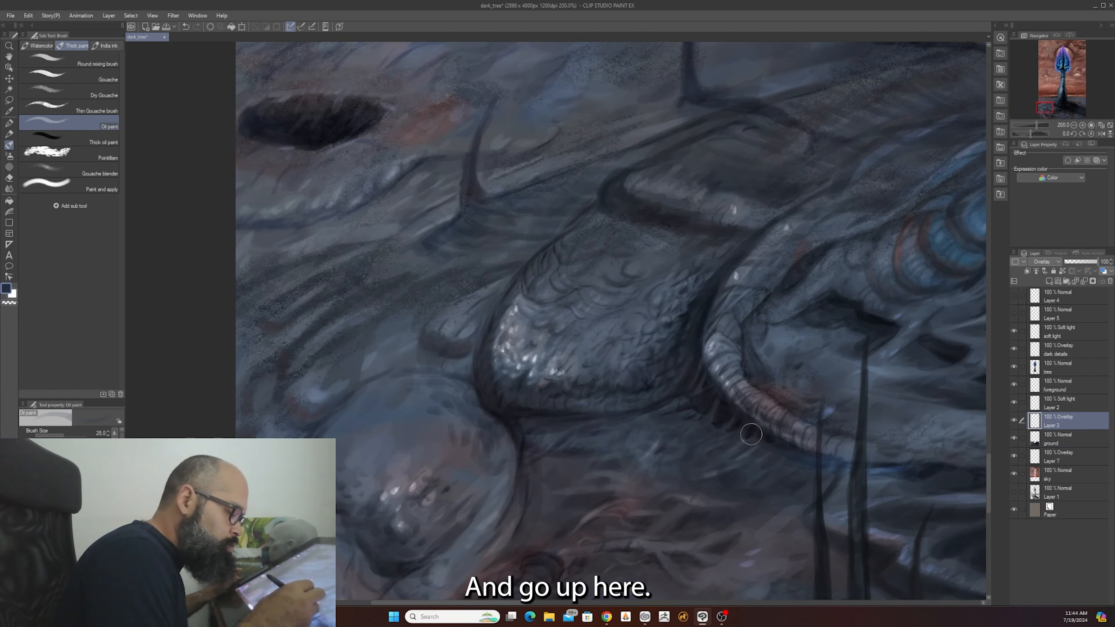
key("c")
left_click(746, 443)
key("c")
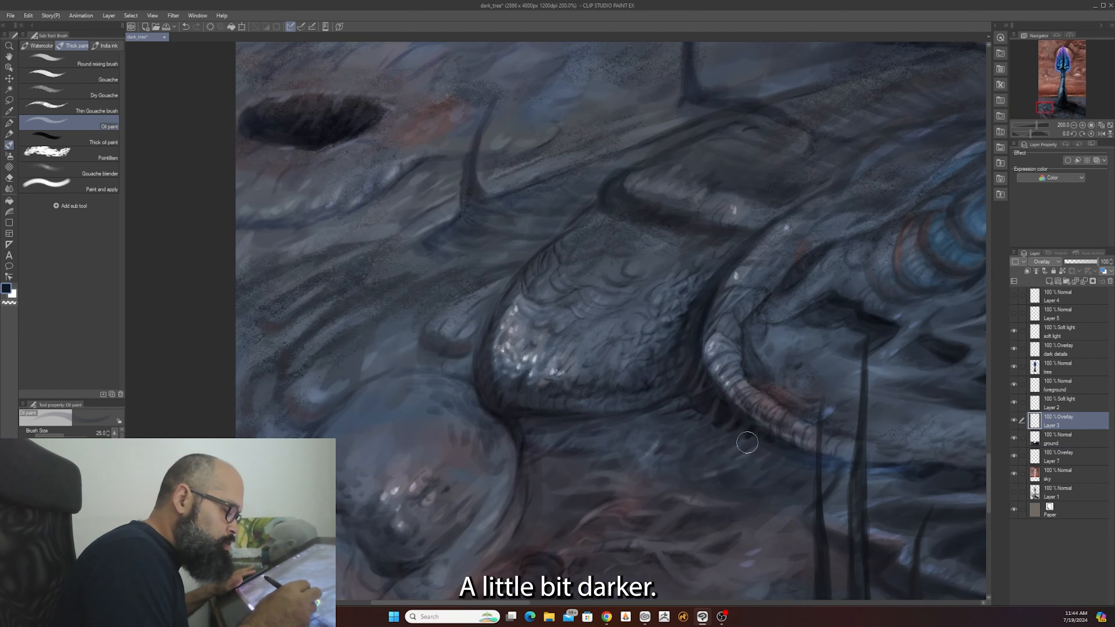
key("bracketleft")
key("bracketleft")
key("bracketleft")
key("bracketleft")
key("bracketleft")
key("bracketleft")
left_click_drag(755, 518, 744, 563)
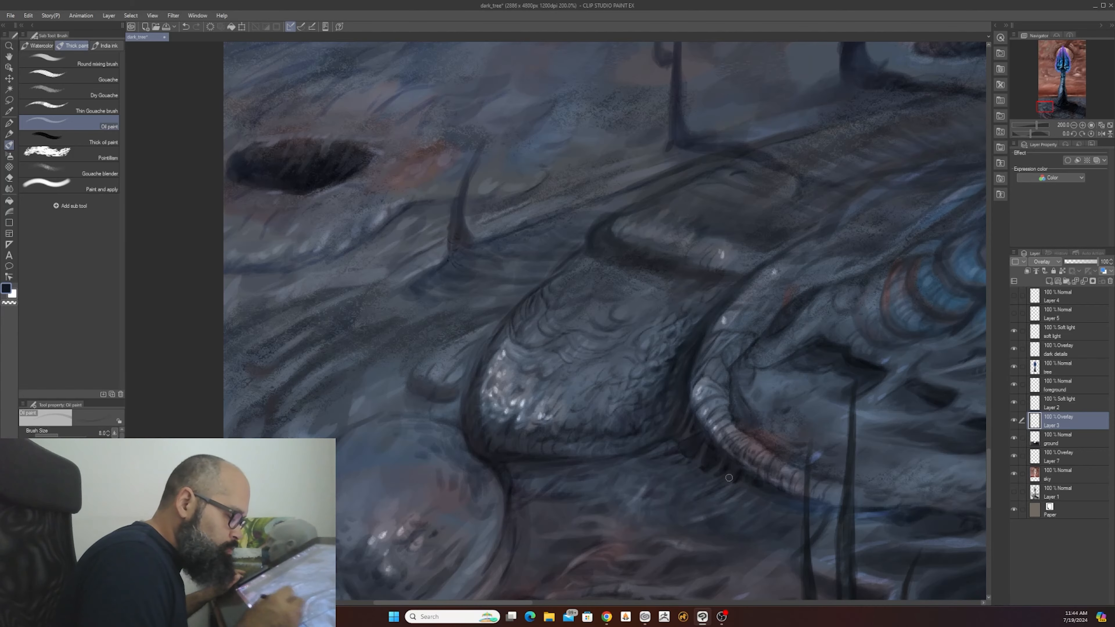
- Shade the ridge's lower end around the thin spike at brush size 15, refining its bands with a smaller brush
scroll(729, 477, "down", 2)
scroll(756, 456, "up", 2)
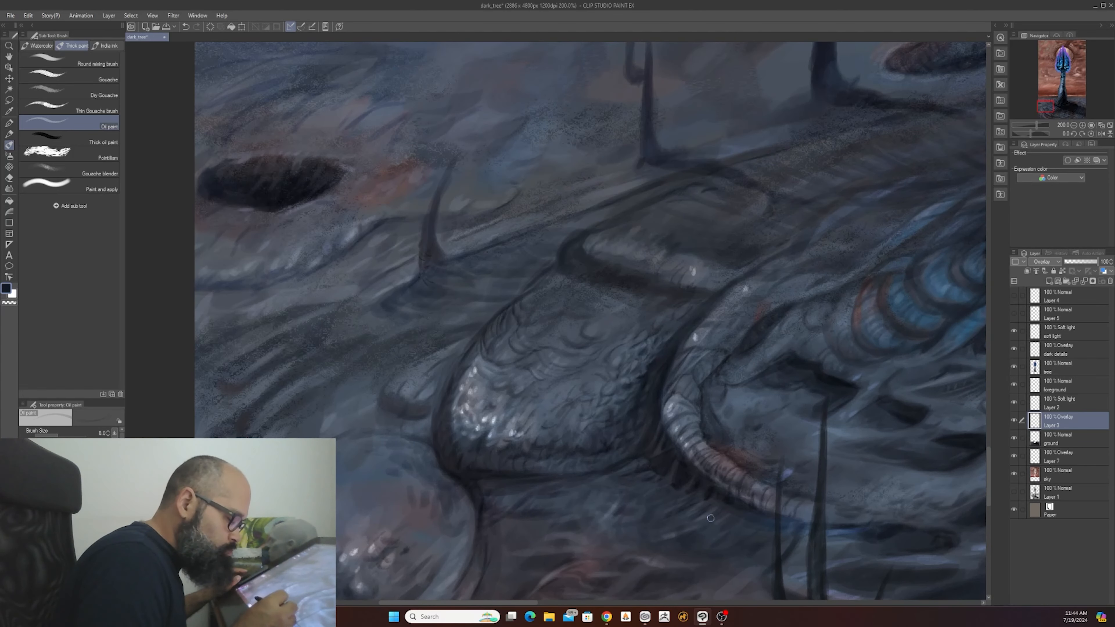
key("bracketright")
key("bracketright")
key("bracketright")
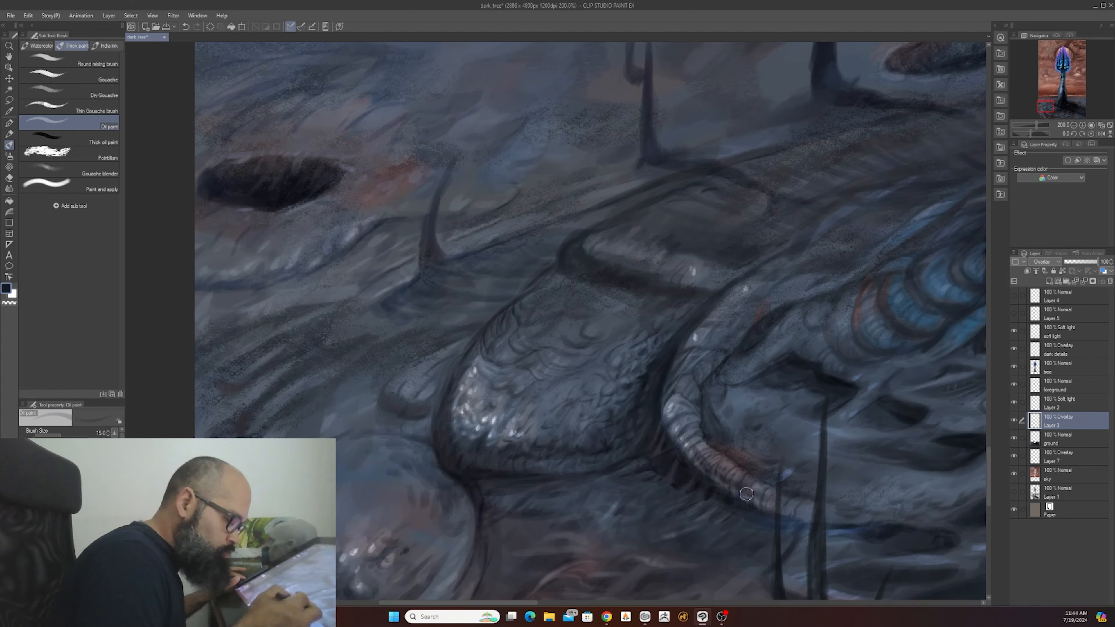
key("bracketleft")
key("bracketleft")
key("bracketleft")
key("bracketleft")
key("bracketleft")
key("bracketleft")
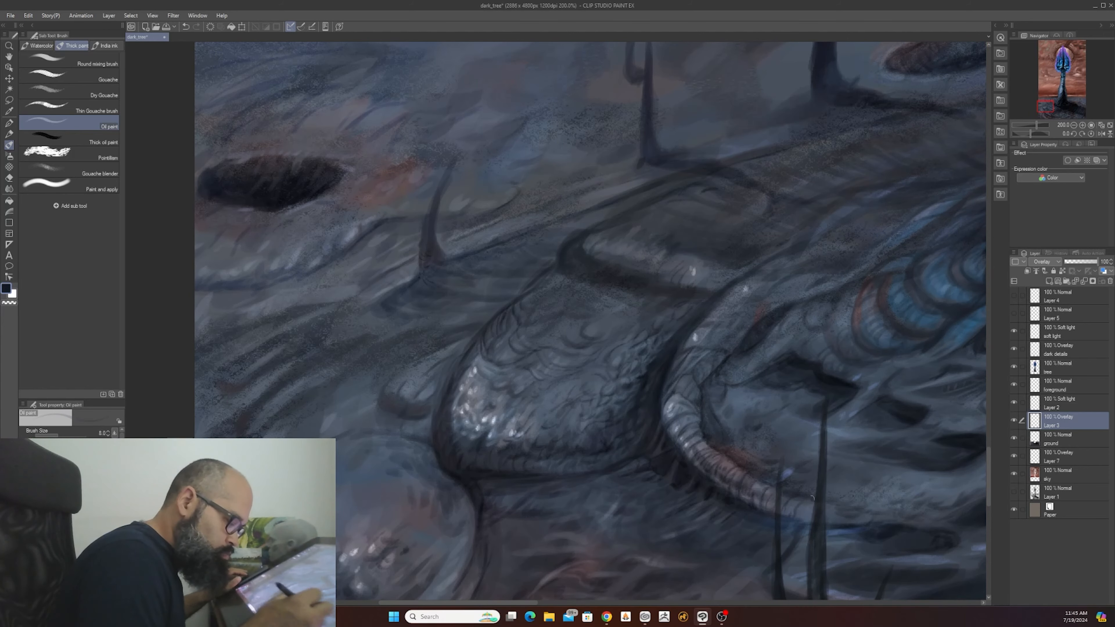
left_click_drag(773, 544, 752, 511)
- On the ground layer, pick a medium blue and tint the ridge's lower end beside the tall spikes at brush size 15
left_click(1052, 438)
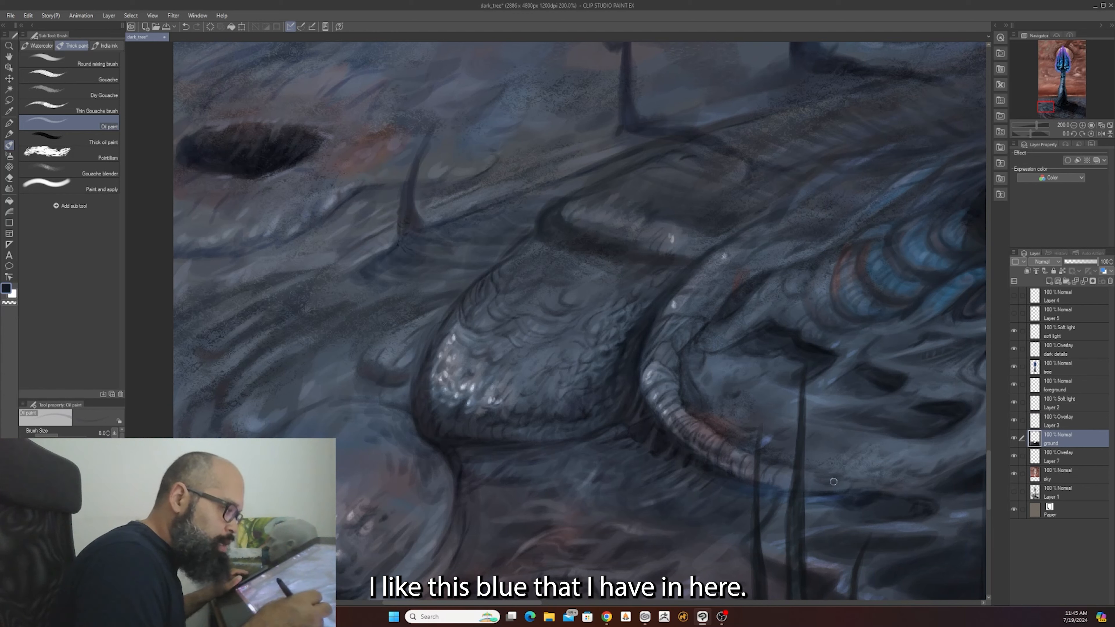
key("F6")
left_click(774, 497)
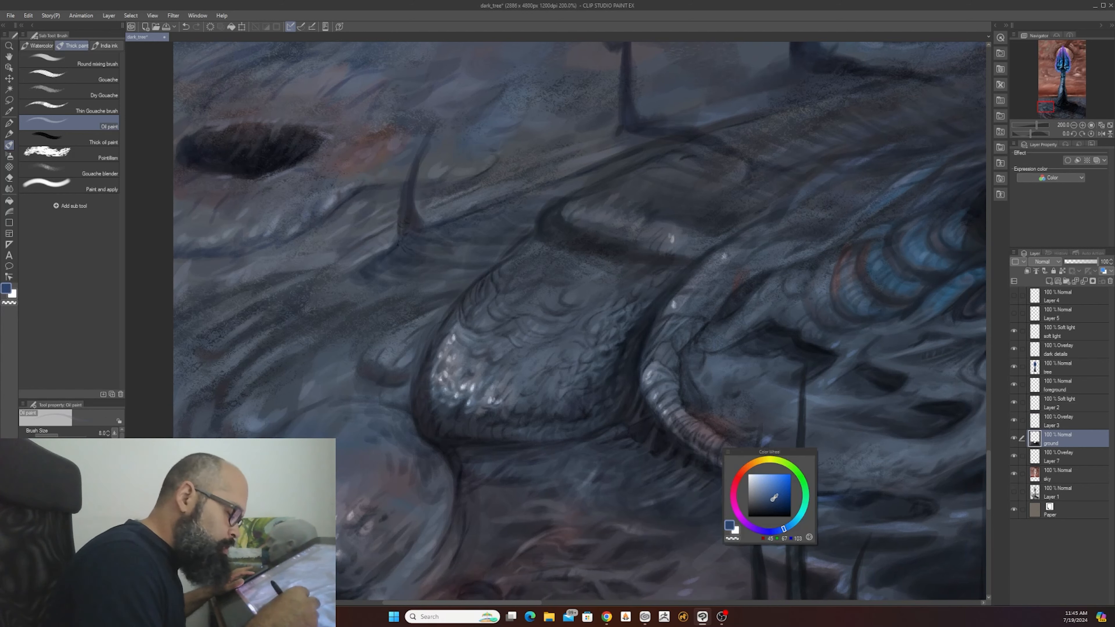
left_click(775, 495)
key("F6")
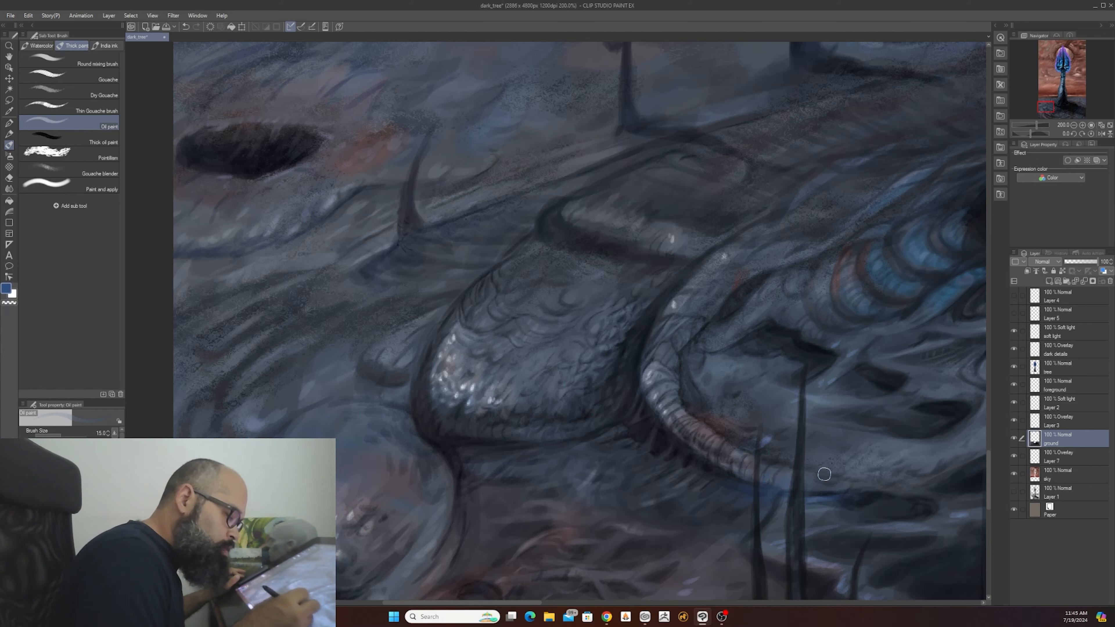
scroll(838, 477, "down", 6)
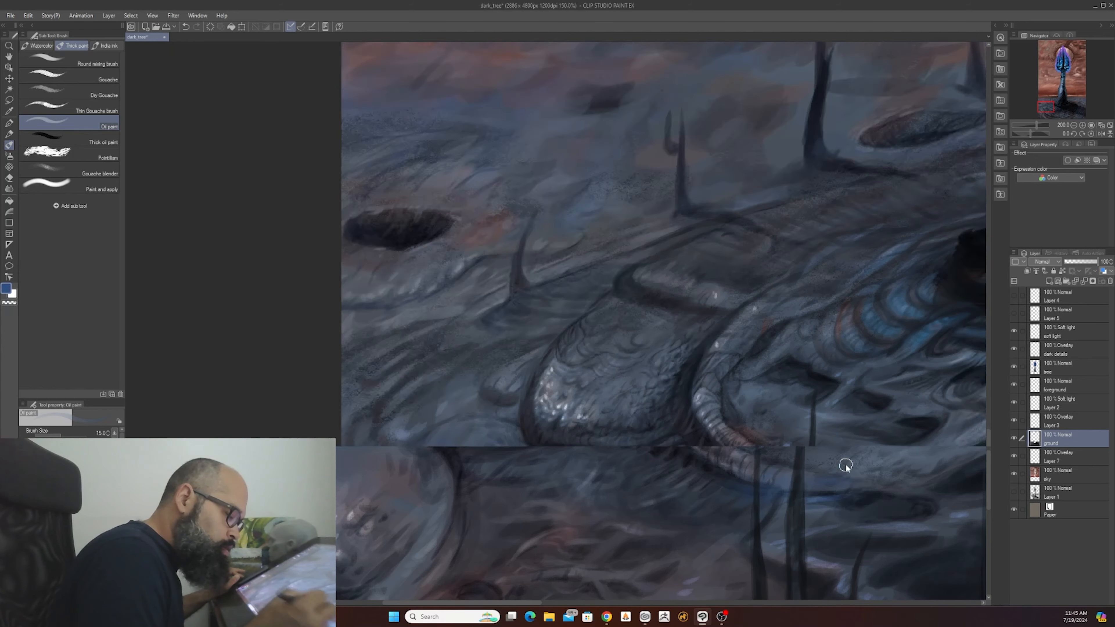
scroll(845, 464, "up", 6)
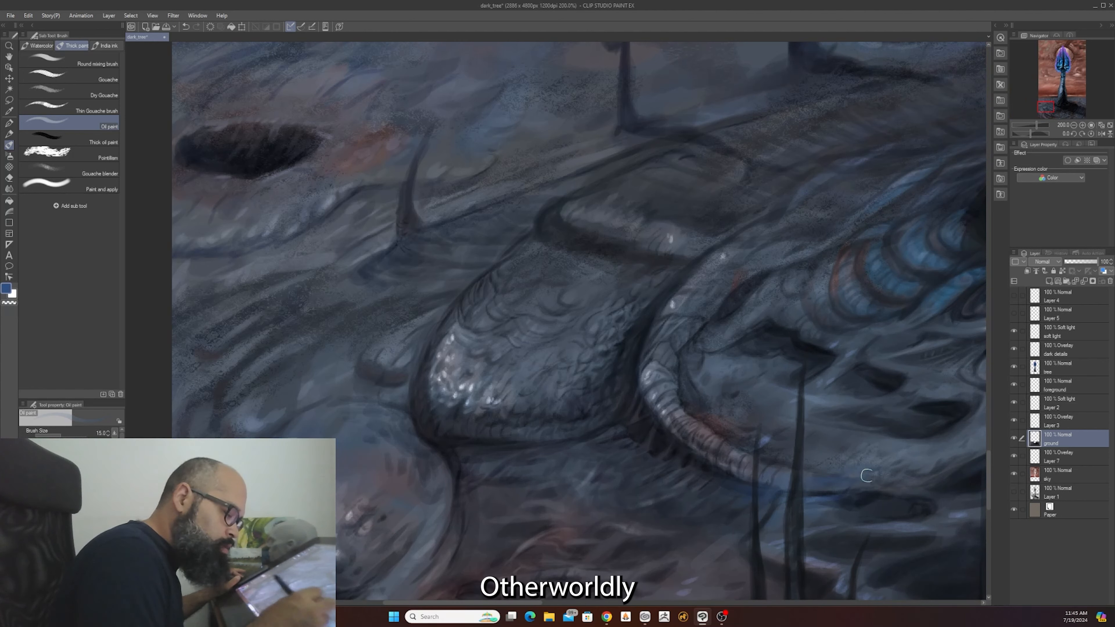
- Blend blue broadly into the ground around the ridge's tail at brush size 50, and check the wider scene
key("]")
key("]")
key("]")
key("]")
key("]")
key("]")
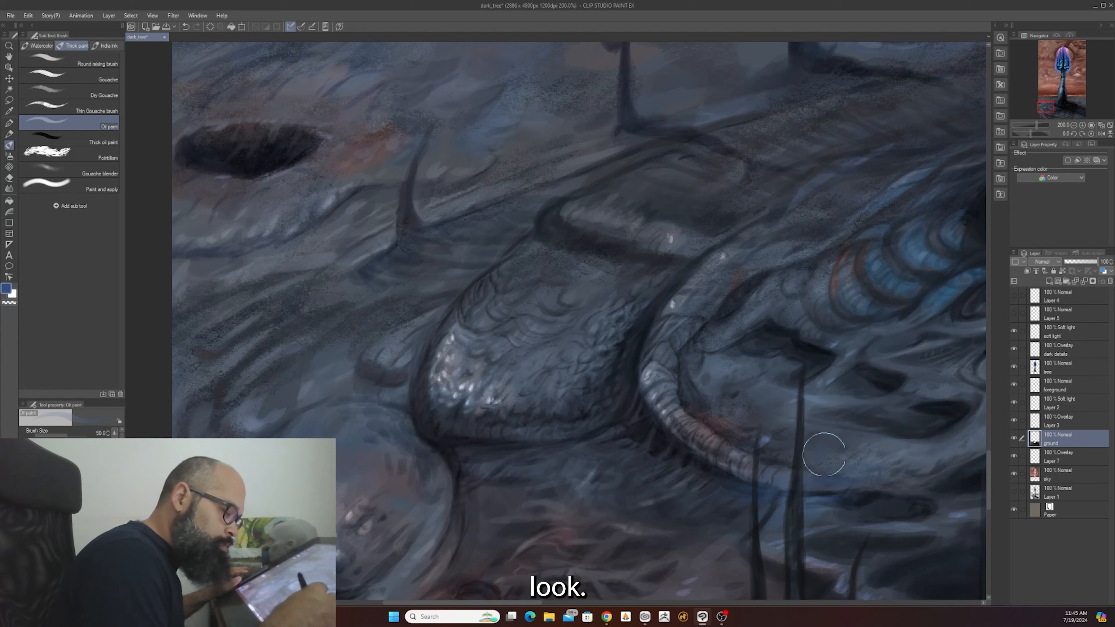
scroll(909, 441, "down", 2)
scroll(892, 521, "down", 3)
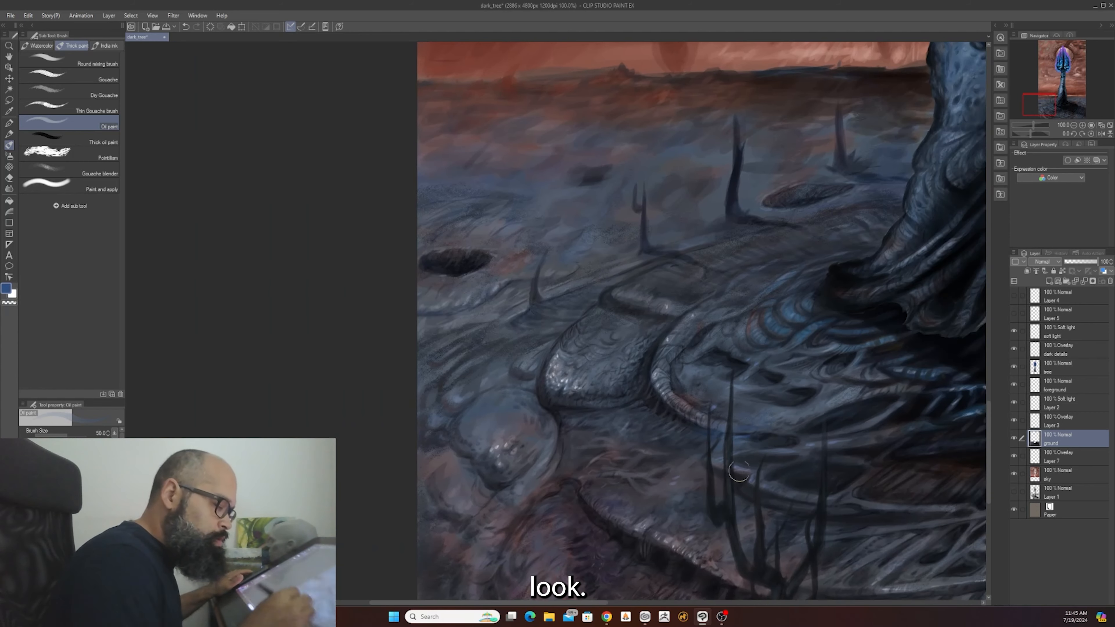
scroll(755, 457, "up", 5)
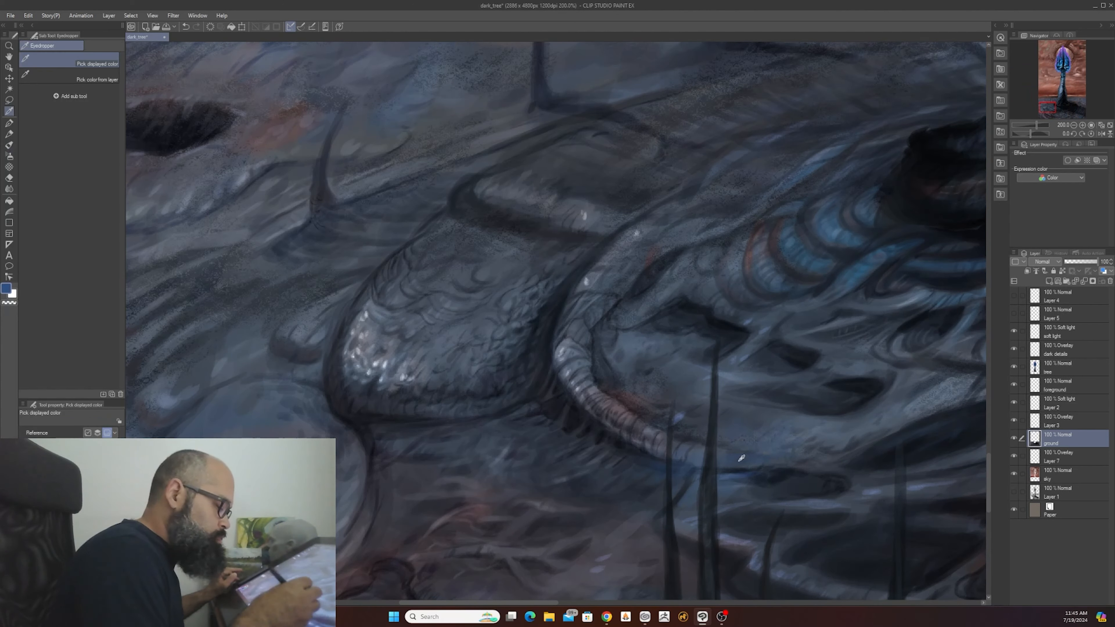
- Sample a dark blue from the ground beyond the spikes and shade the ridge's trailing edge with a much smaller brush
left_click(738, 470, "alt")
key("[")
key("[")
key("[")
key("[")
key("[")
key("[")
key("[")
key("[")
key("[")
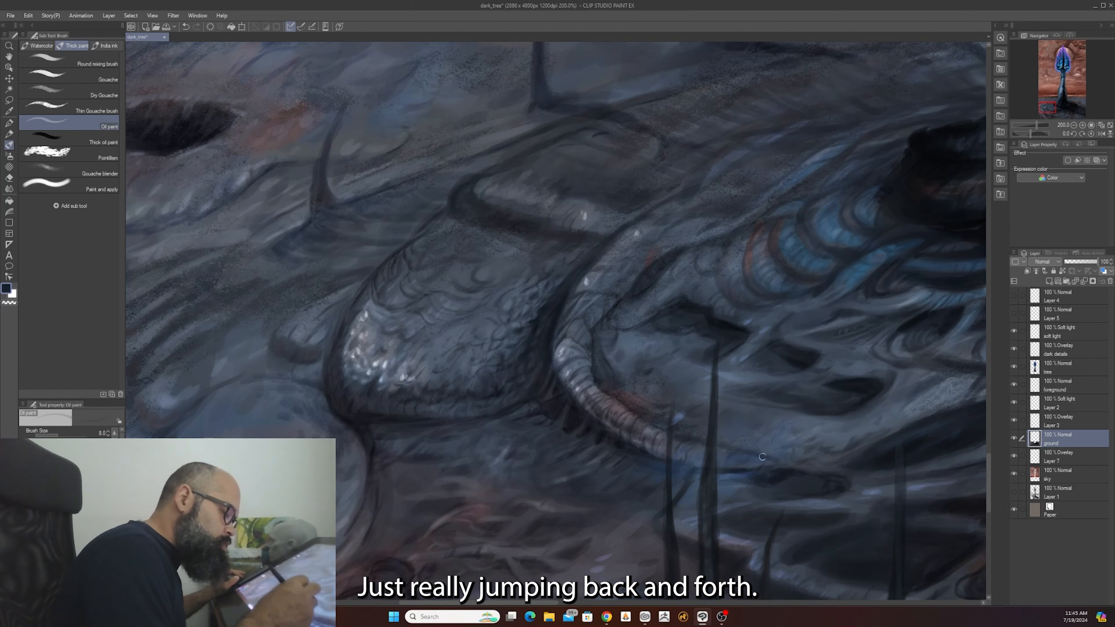
- Blend dark blue into the ground beyond the tall spike with a larger brush, refining around the spike with a smaller one
key("bracketright")
key("bracketright")
key("bracketright")
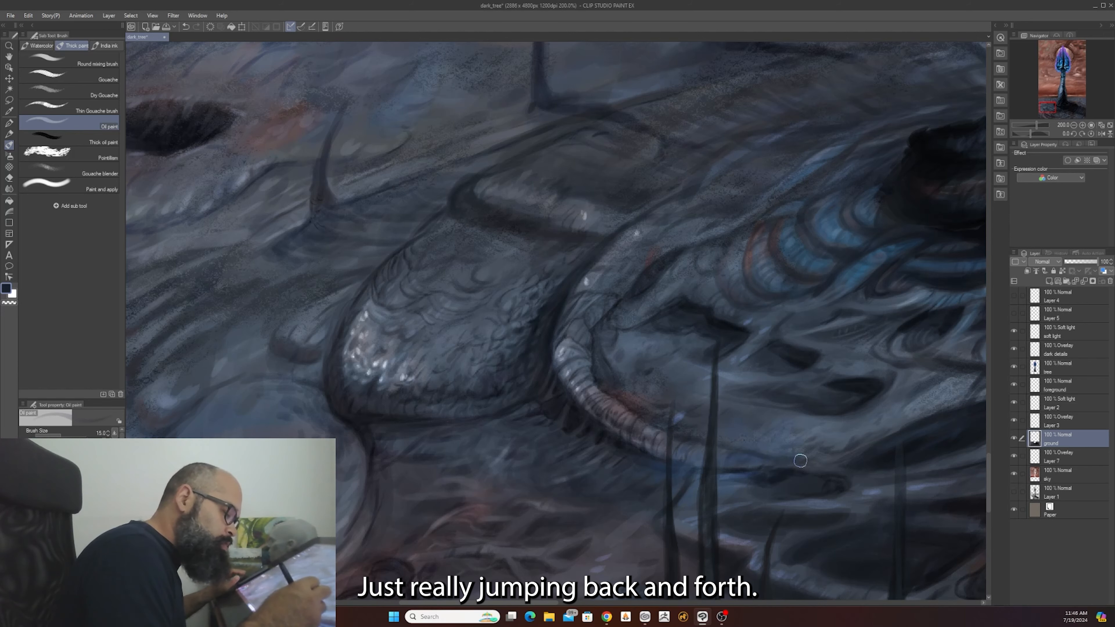
scroll(803, 446, "down", 3)
scroll(807, 444, "up", 3)
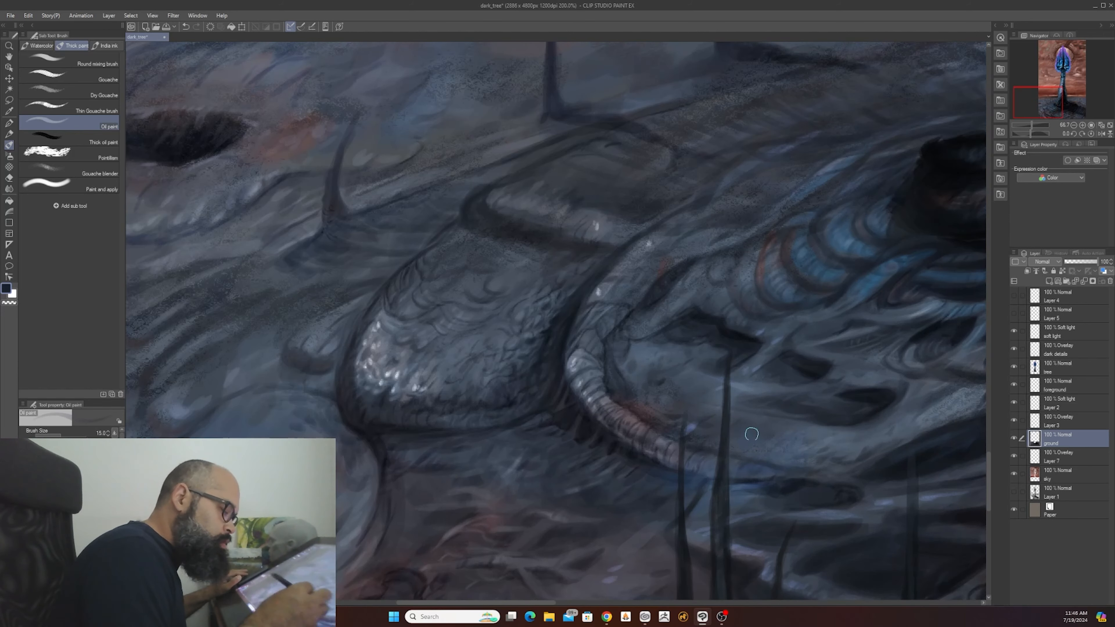
key("bracketleft")
key("bracketleft")
key("bracketleft")
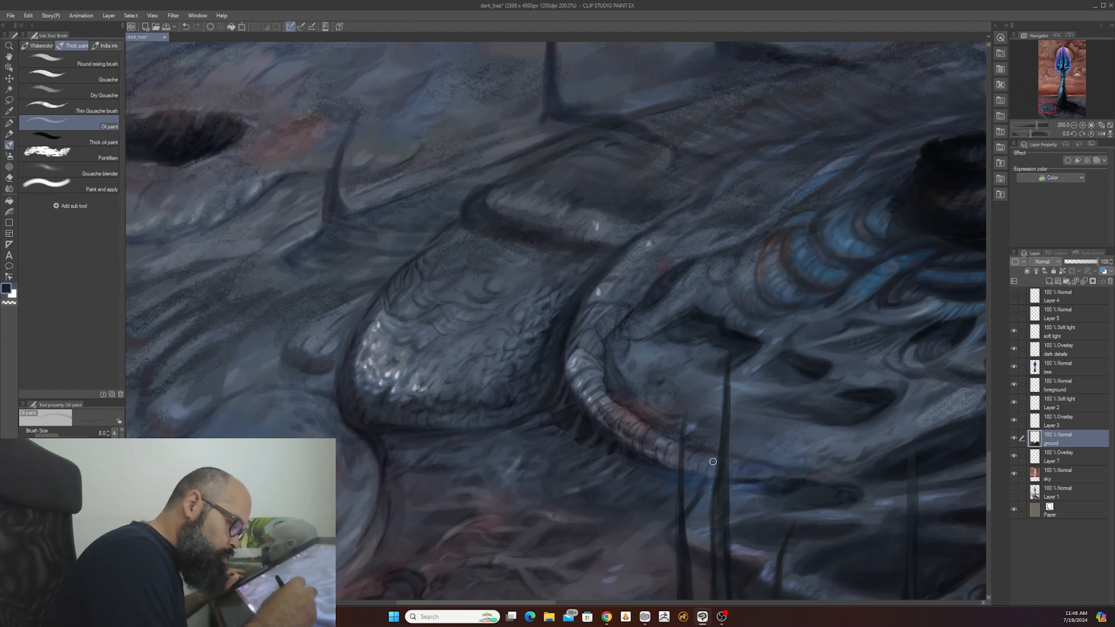
- Soften the shading where the ridge passes behind the two spikes with a larger brush, checking it against the whole scene
key("bracketright")
key("bracketright")
key("bracketright")
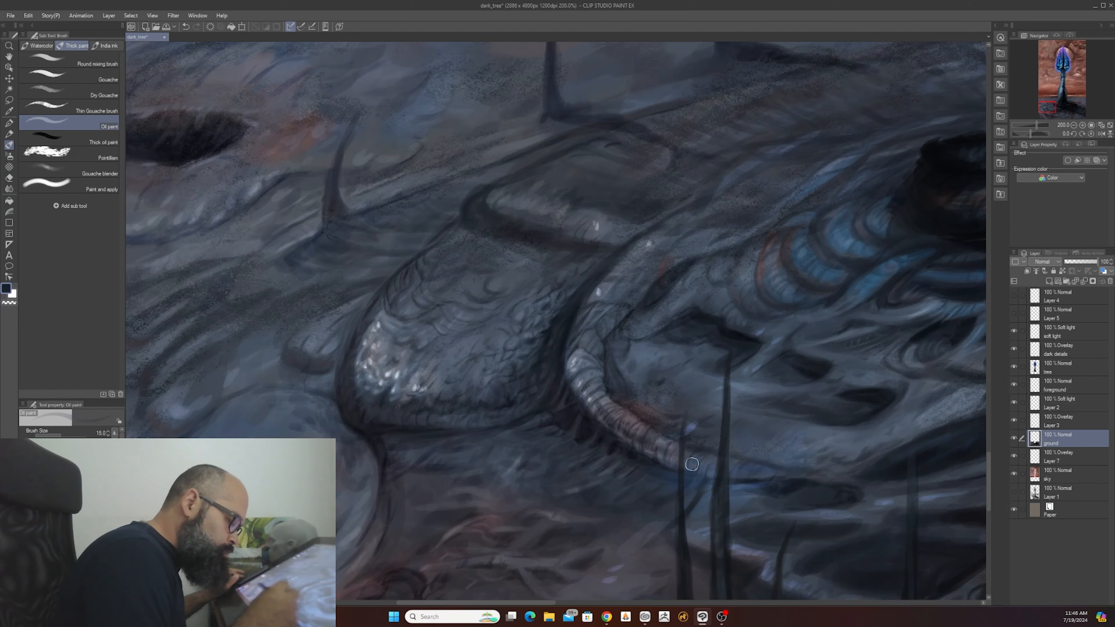
scroll(692, 465, "down", 5)
scroll(692, 463, "up", 4)
scroll(692, 464, "up", 1)
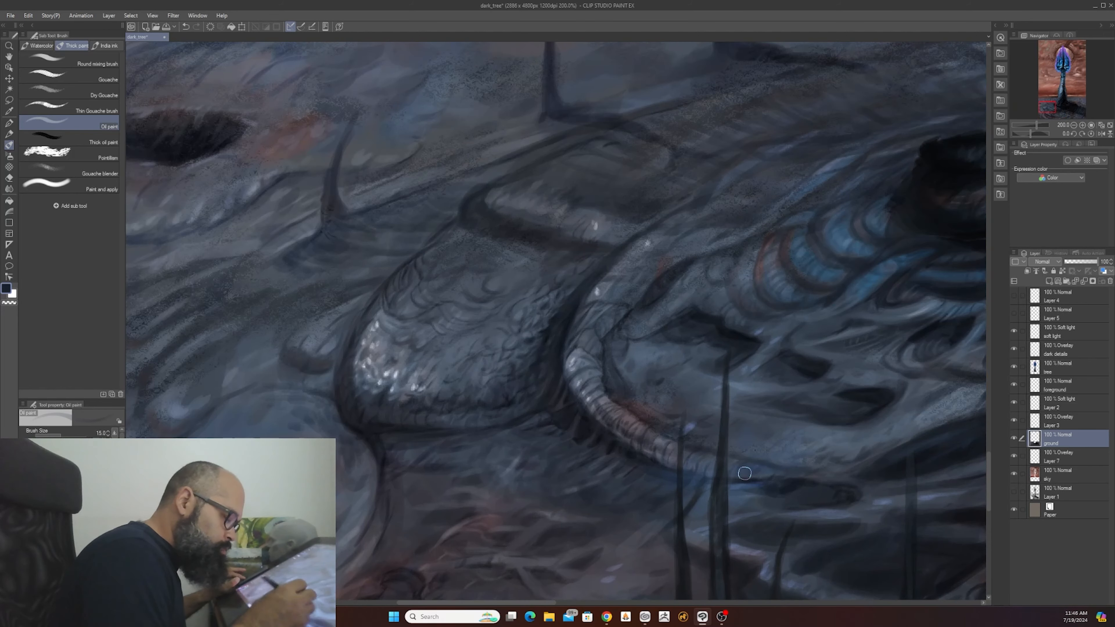
- Refine the dark shadow strokes beneath the ridge and beside the thin spike at brush size 8
key("bracketleft")
key("bracketleft")
key("bracketleft")
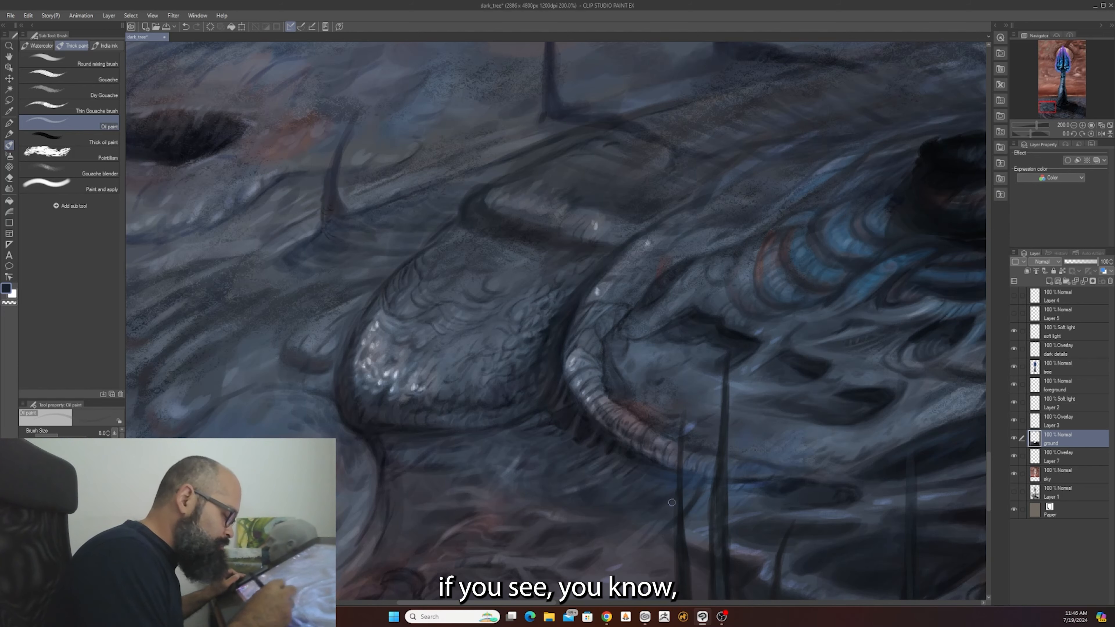
scroll(696, 471, "down", 3)
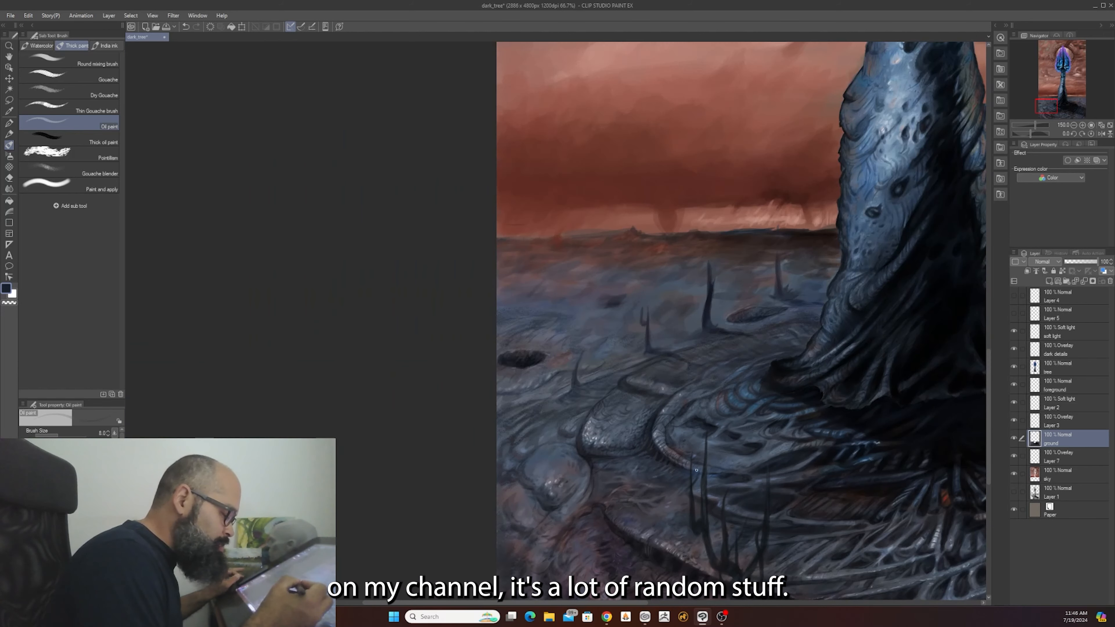
scroll(697, 470, "up", 3)
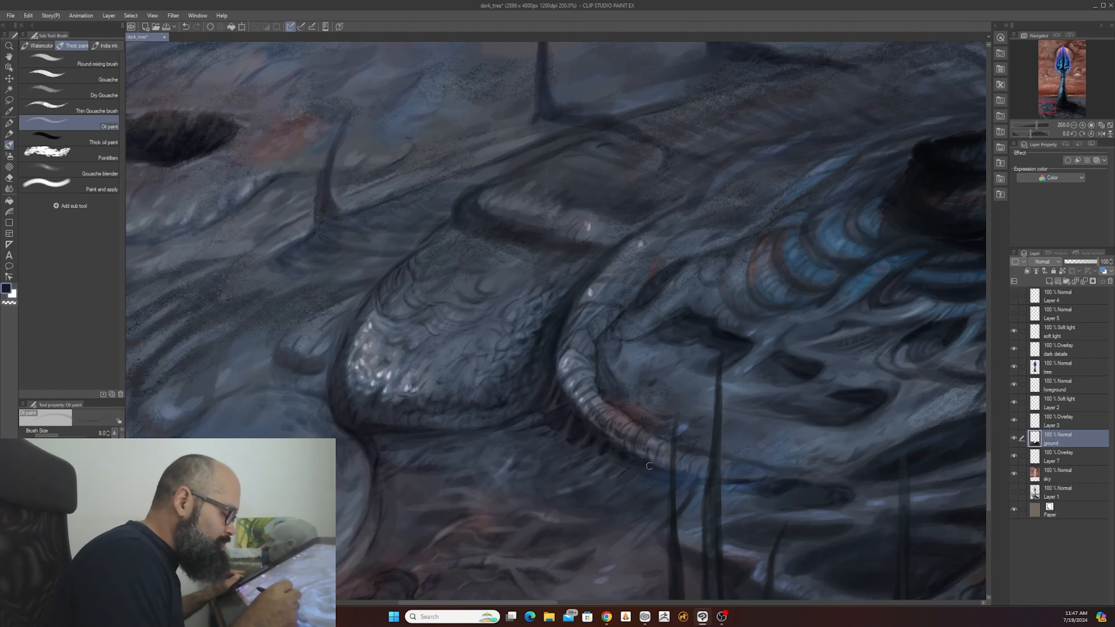
scroll(680, 468, "down", 2)
scroll(688, 497, "up", 2)
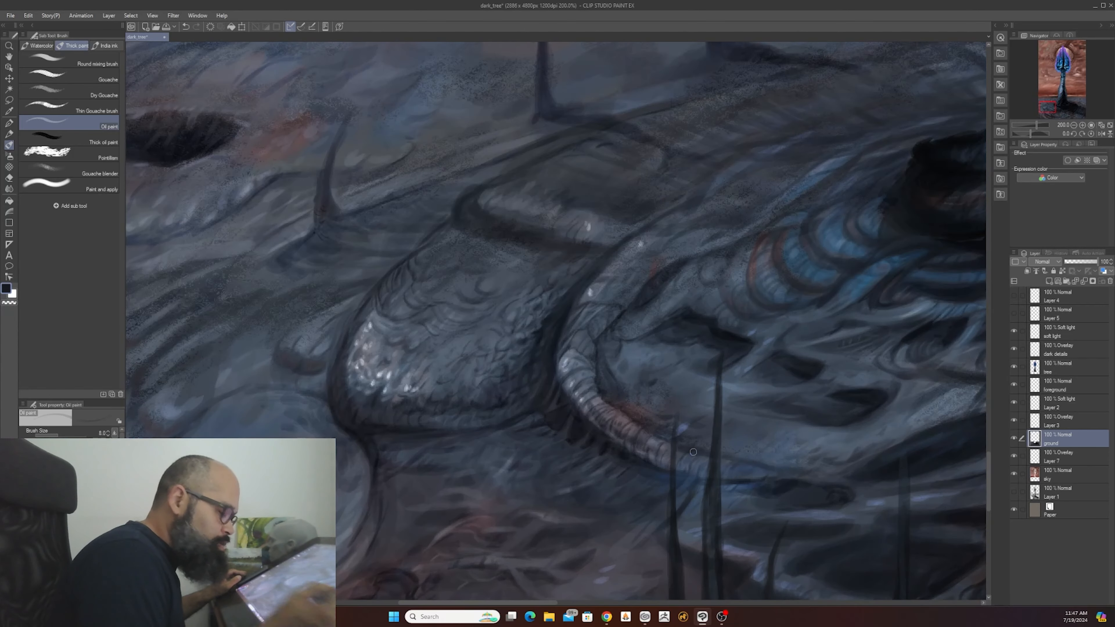
- On the Layer 3 overlay, darken the fine creases at the ridge's lower end between the spikes at brush size 5
left_click(1060, 426)
key("[")
key("[")
key("[")
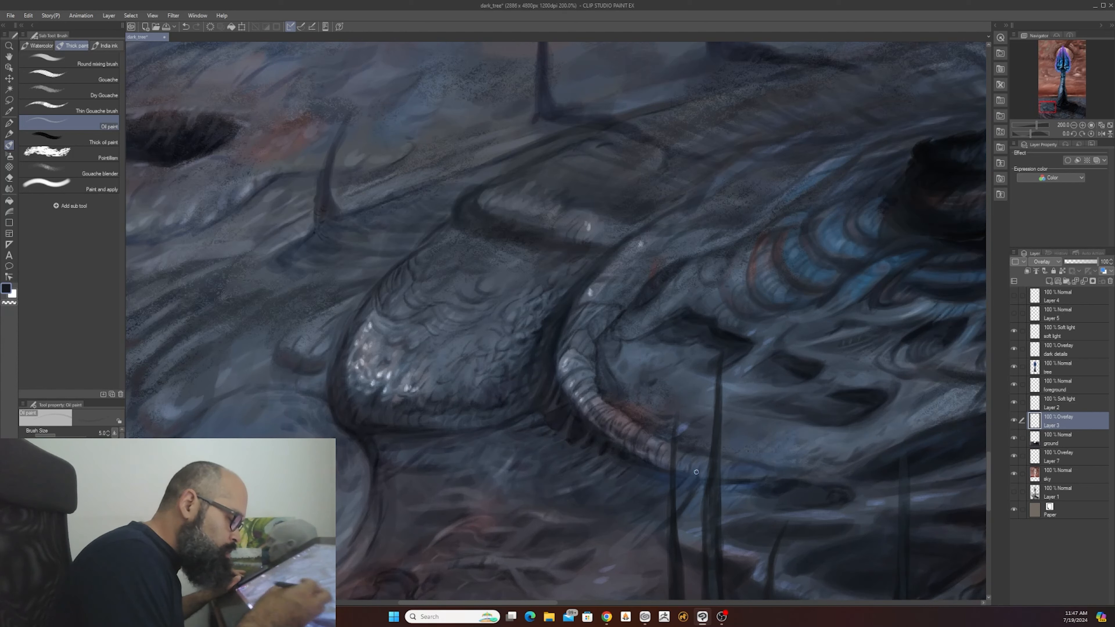
scroll(679, 454, "down", 3)
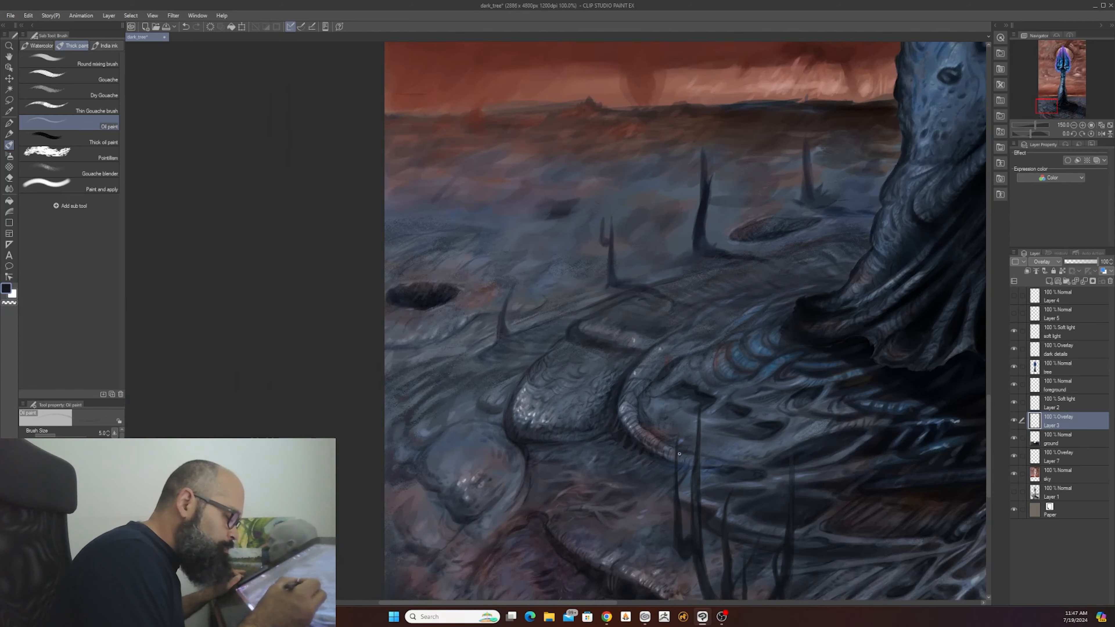
scroll(680, 454, "up", 2)
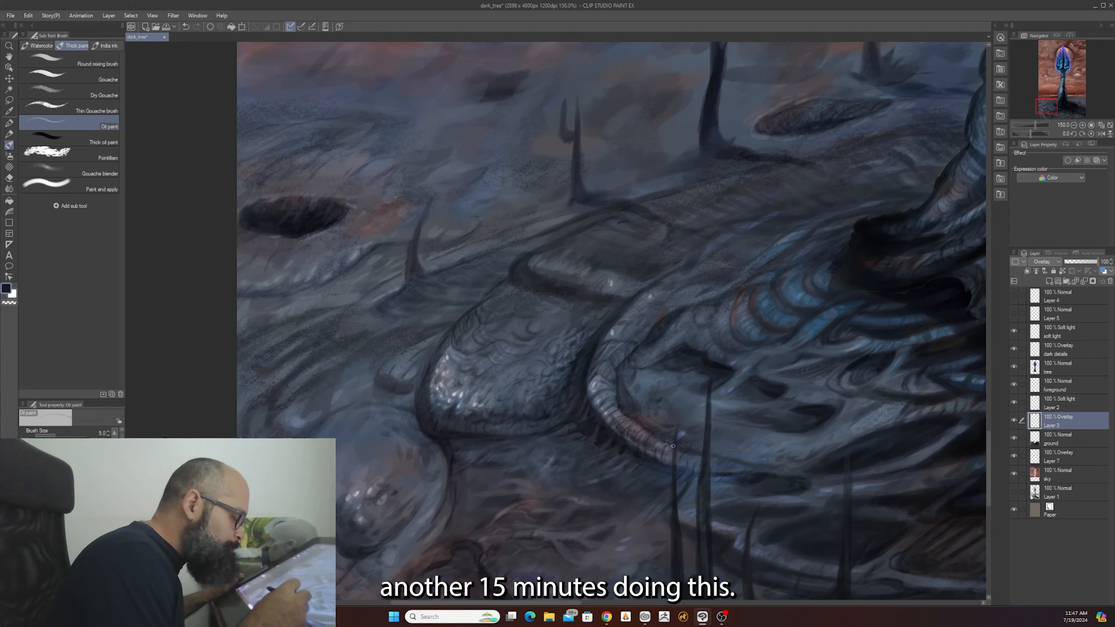
- Deepen the overlay shading on the ground beyond the spikes, enlarging the brush from size 7, and compare with the wider scene
scroll(681, 440, "down", 2)
scroll(681, 440, "up", 2)
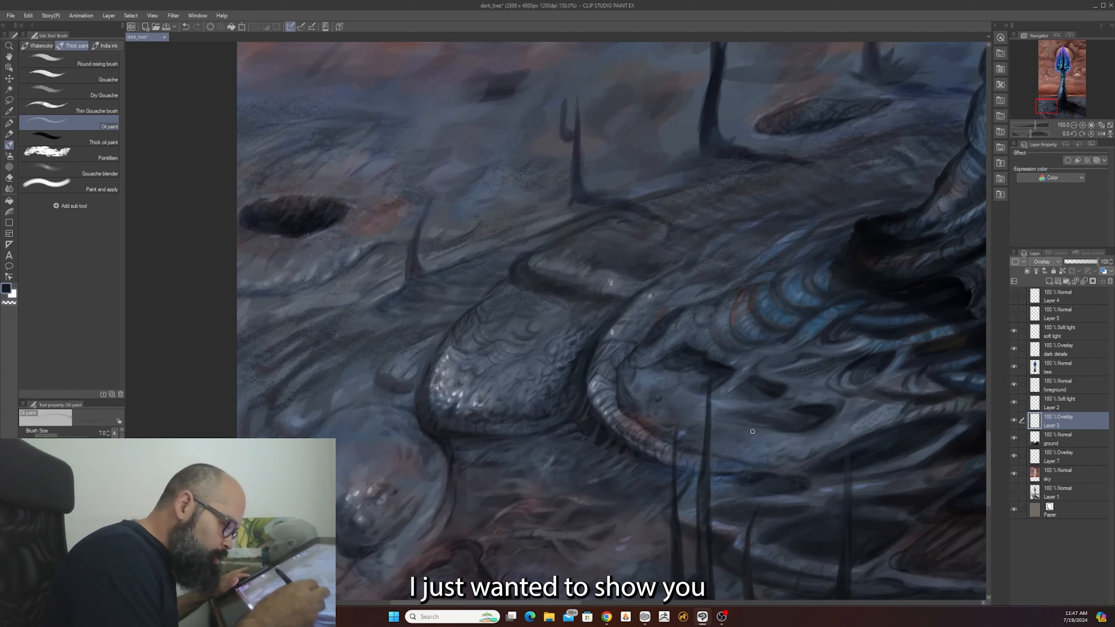
key("bracketright")
key("bracketright")
key("bracketright")
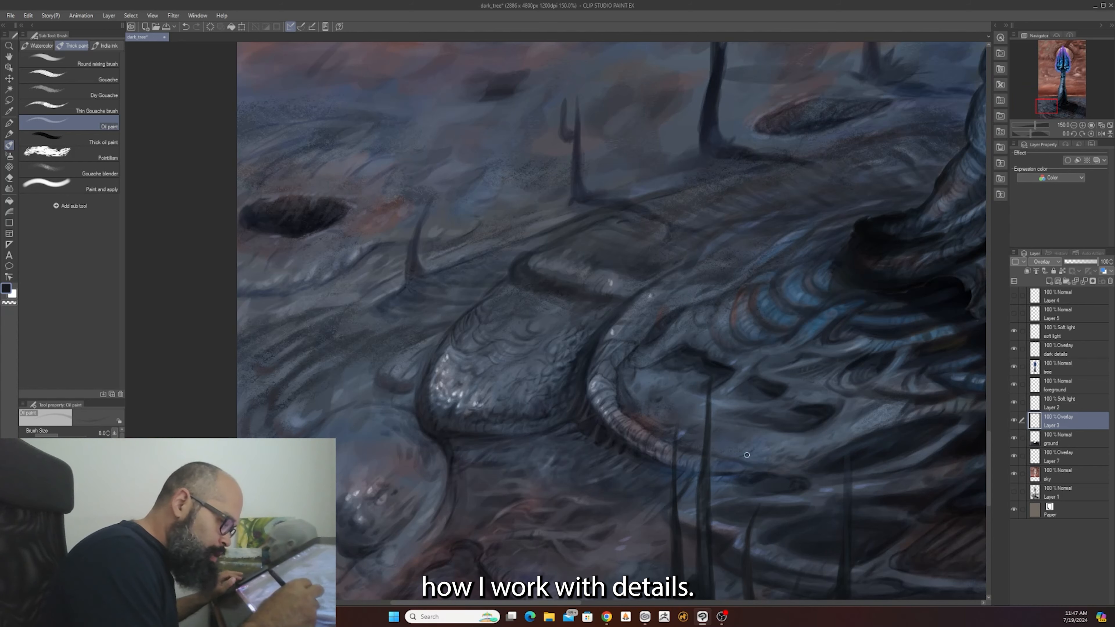
scroll(808, 469, "down", 4)
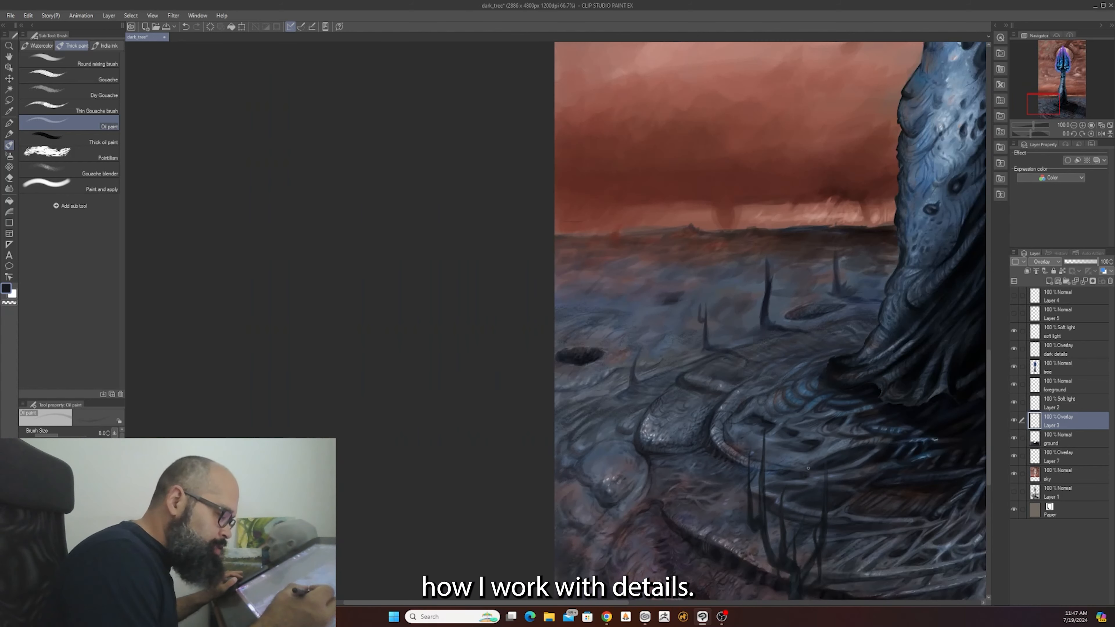
scroll(809, 468, "up", 4)
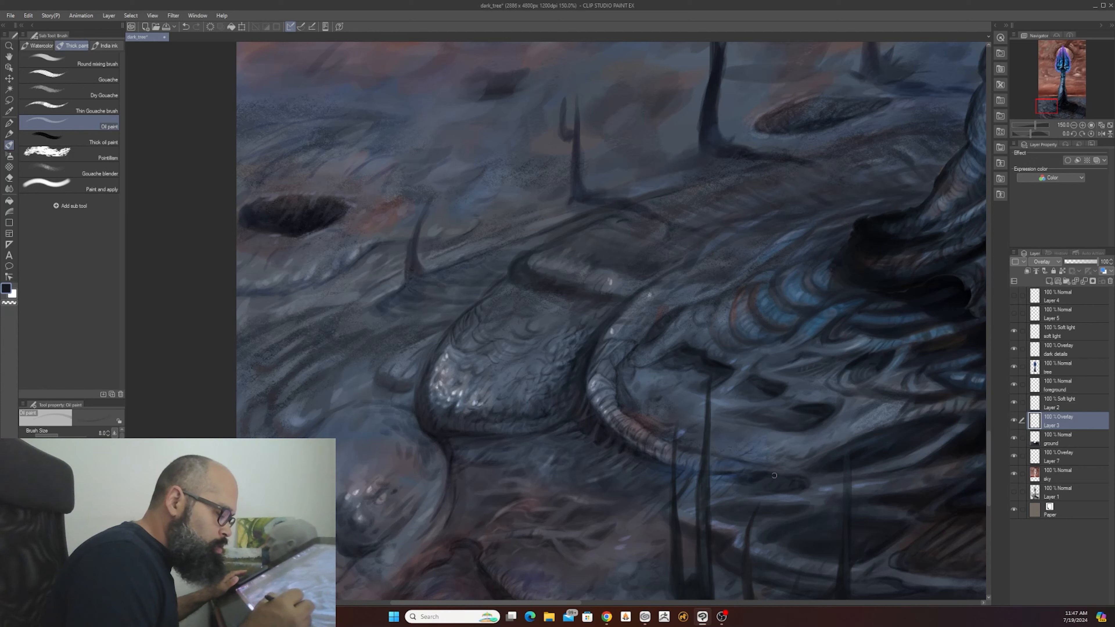
- Add fine dark detail along the ridge's tail around the tall spike at brush size 5
key("bracketleft")
key("bracketleft")
key("bracketleft")
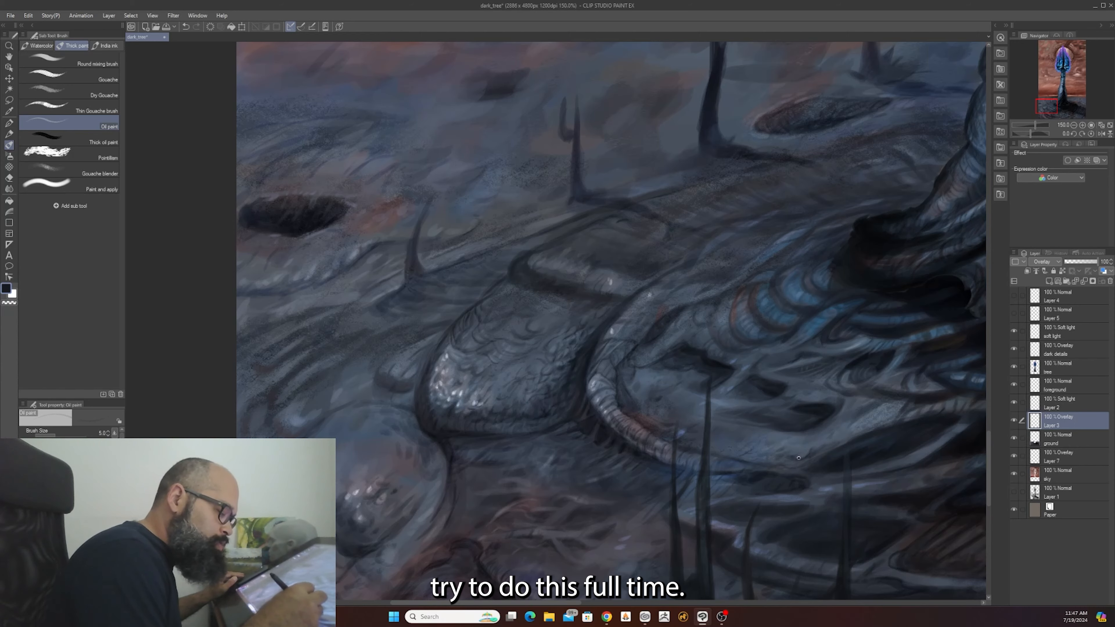
scroll(840, 443, "down", 2)
scroll(840, 443, "up", 2)
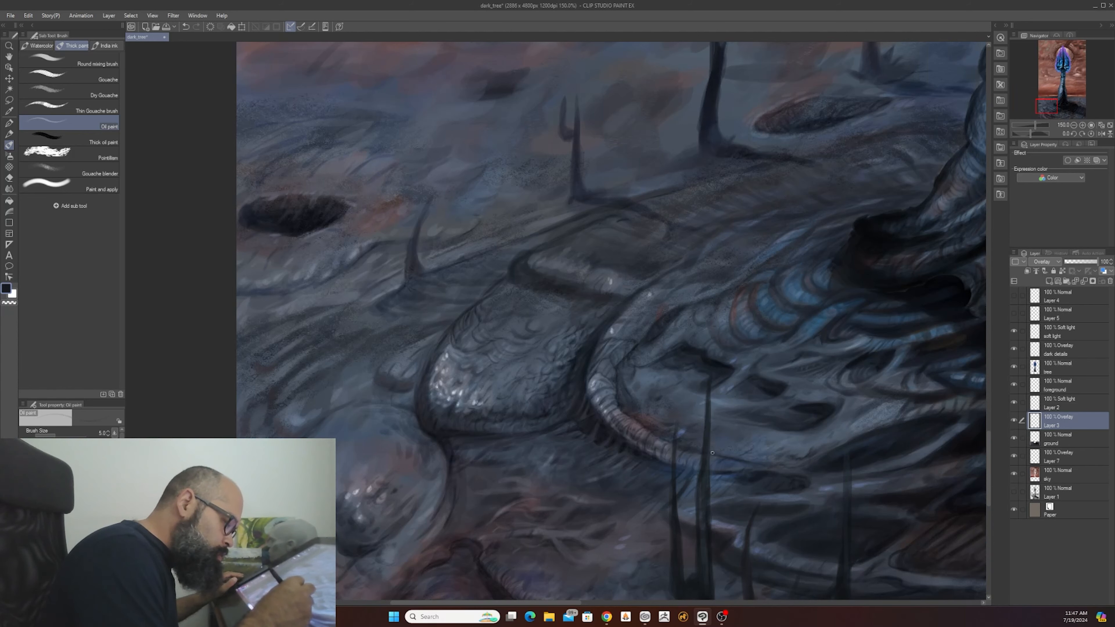
scroll(688, 432, "down", 2)
scroll(720, 437, "up", 2)
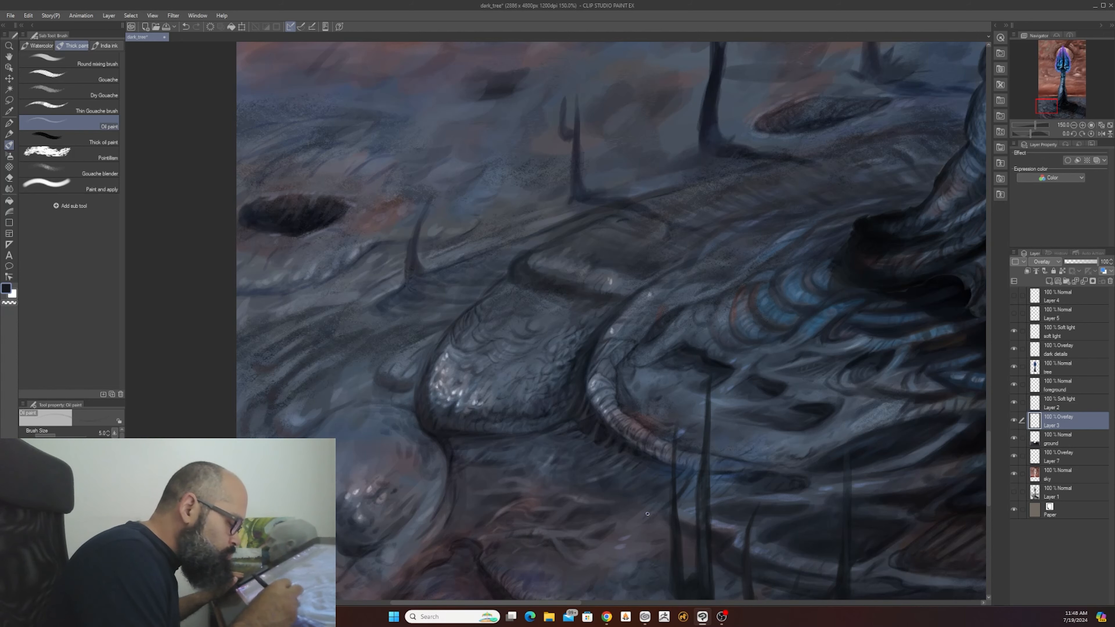
- Darken the ground below the ridge beside the thin spike with a larger brush, refining the ridge's underside with a smaller one
key("bracketright")
key("bracketright")
key("bracketright")
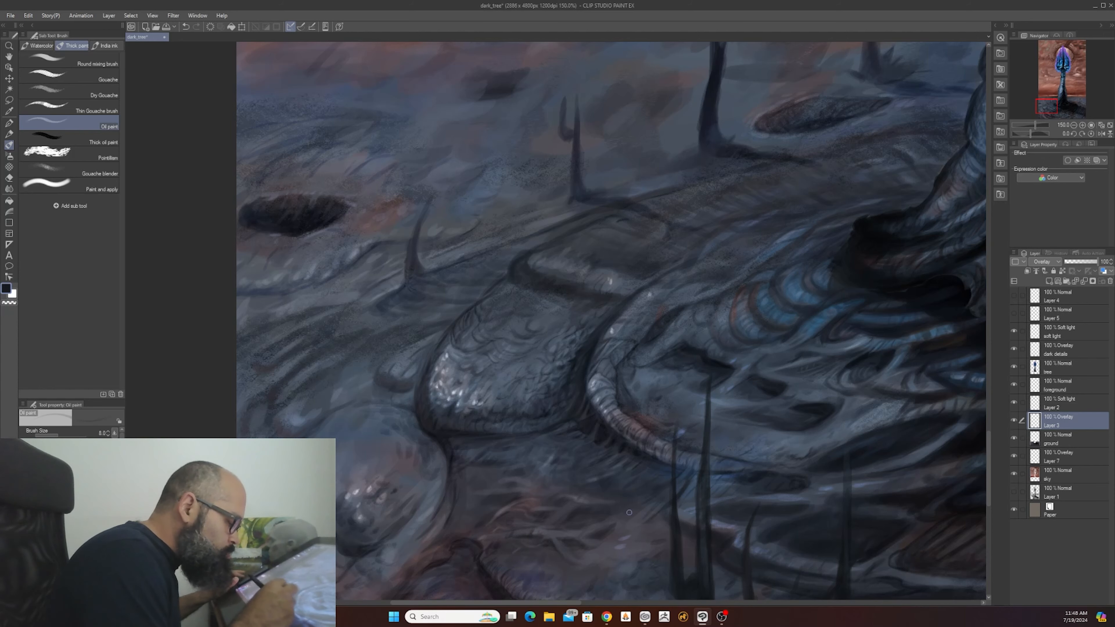
scroll(629, 512, "down", 4)
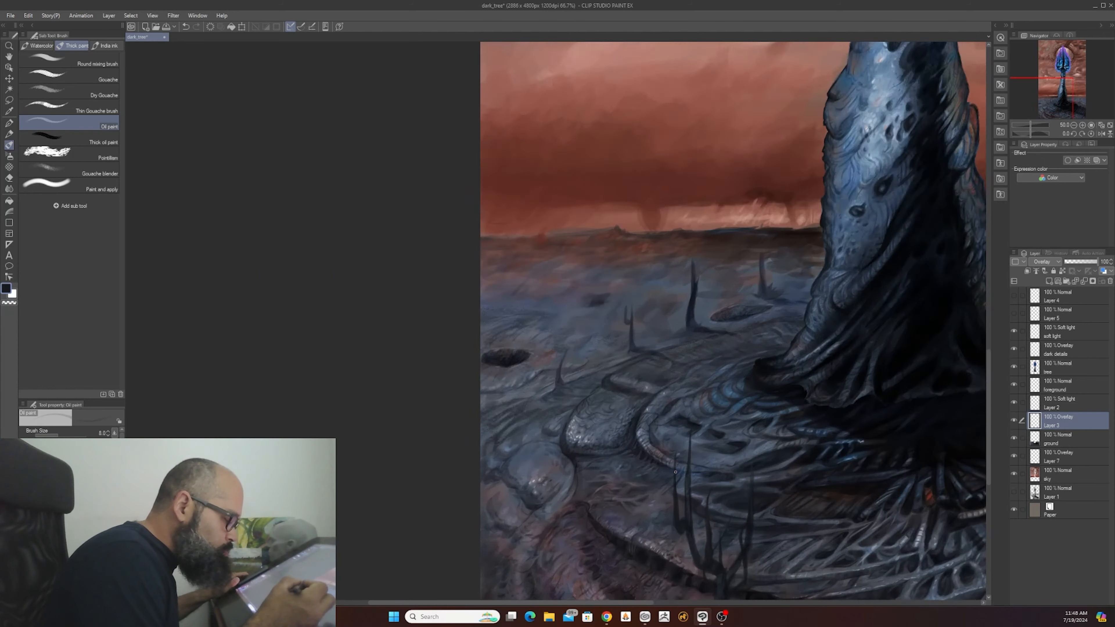
scroll(675, 472, "up", 4)
key("bracketleft")
key("bracketleft")
key("bracketleft")
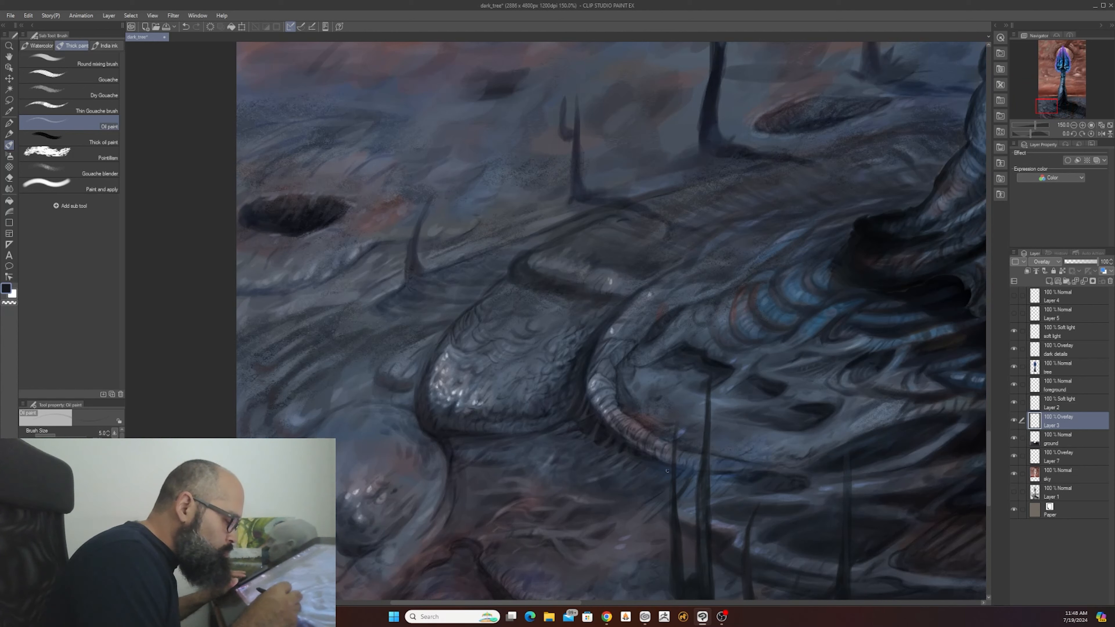
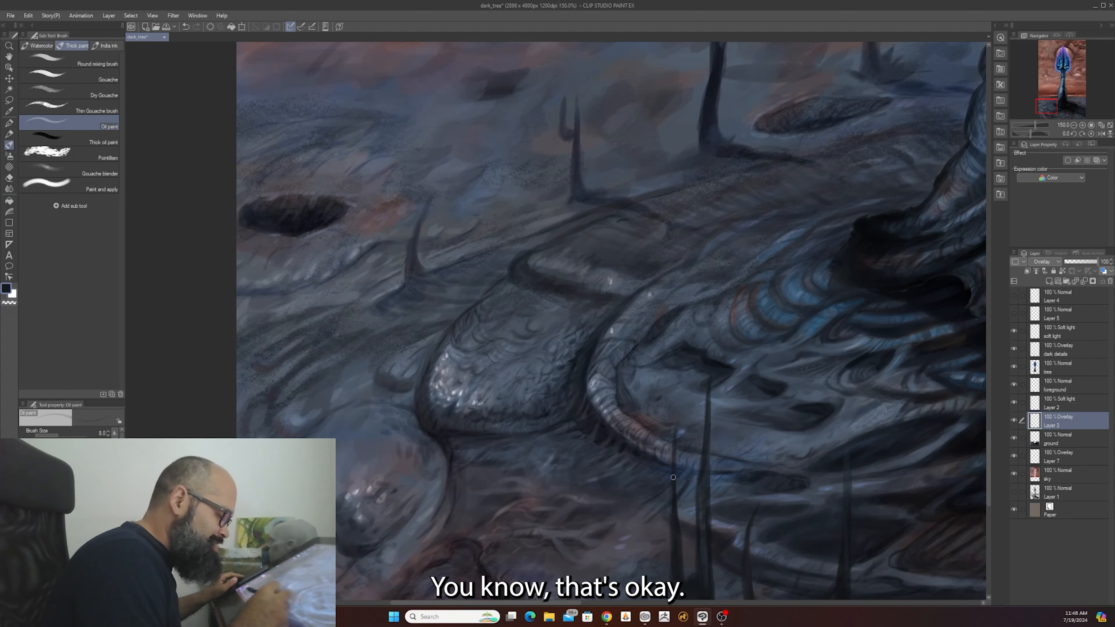
- Deepen the overlay shadows beneath the ridge and around its upper bend, checking them against the wider scene
scroll(659, 490, "down", 2)
scroll(658, 483, "up", 2)
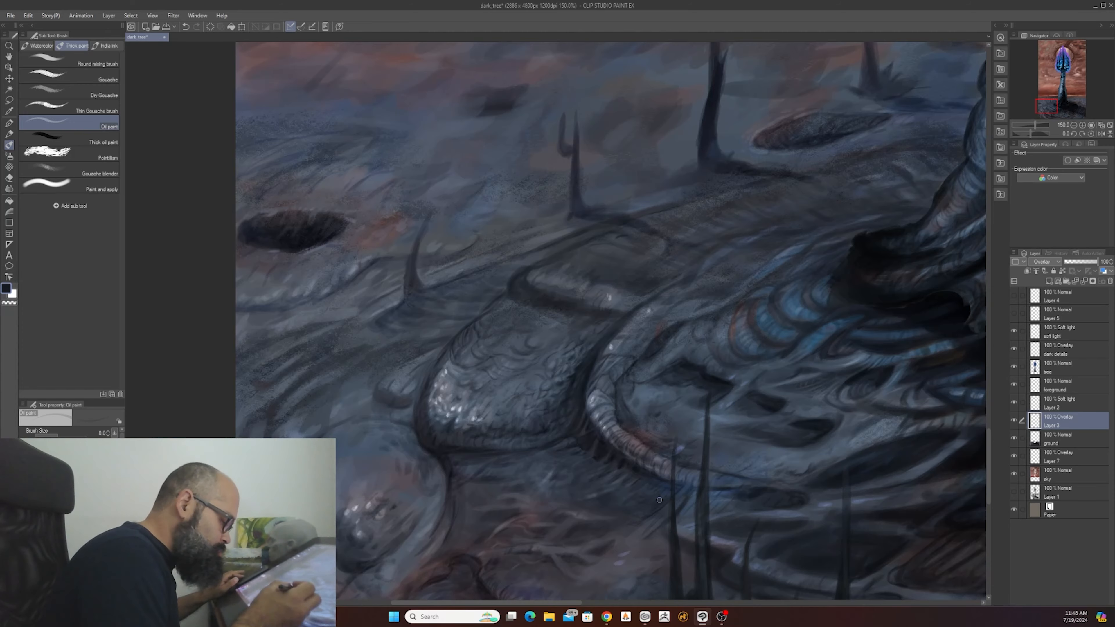
scroll(659, 499, "down", 3)
scroll(659, 500, "up", 4)
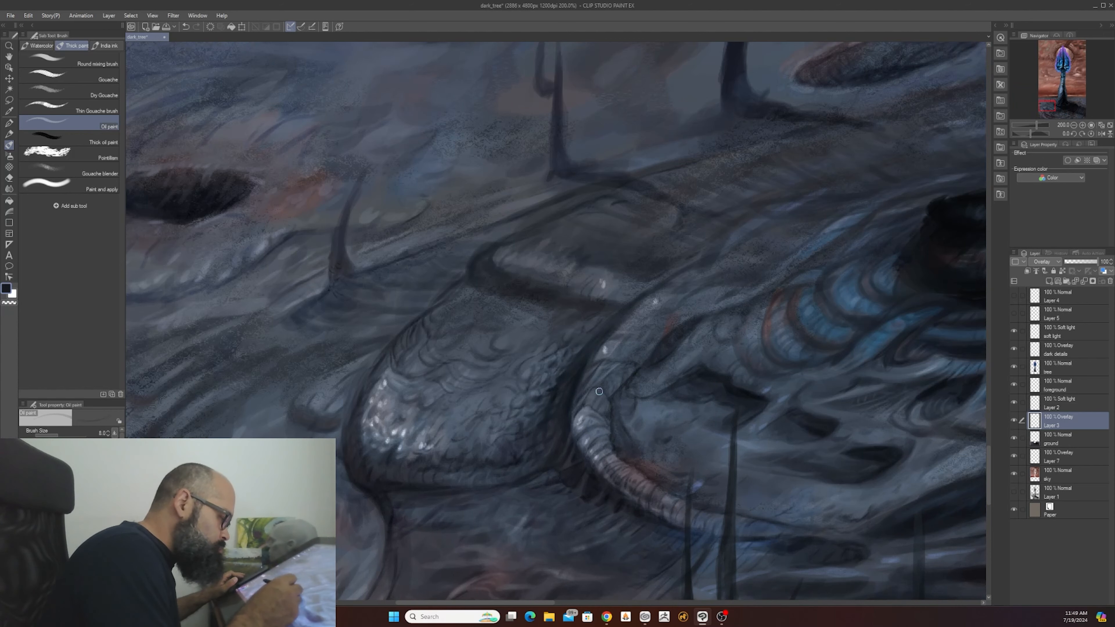
scroll(601, 377, "down", 3)
scroll(602, 376, "up", 1)
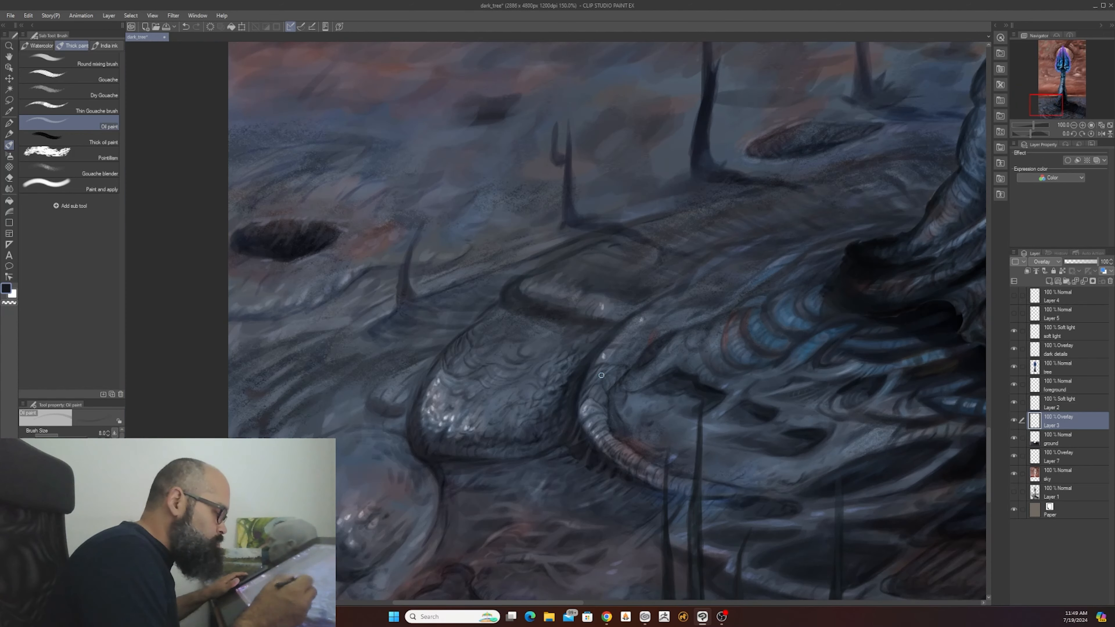
- Add small dark overlay strokes beneath the curved ridge at brush size 5, enlarging the brush to shade the gap beside the mound
scroll(592, 472, "up", 1)
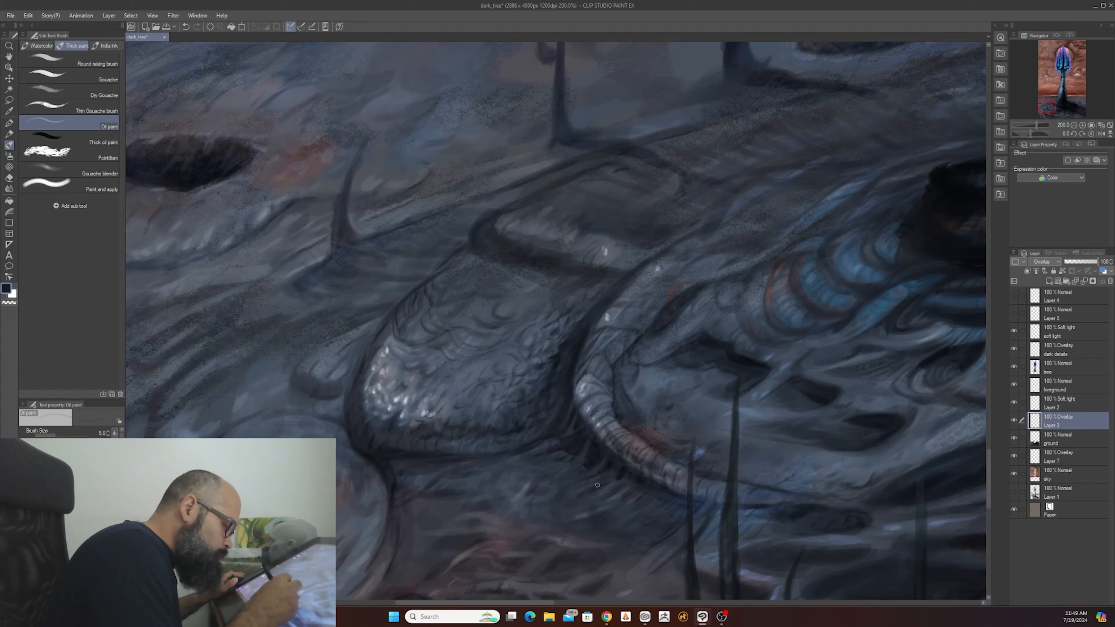
scroll(597, 485, "down", 4)
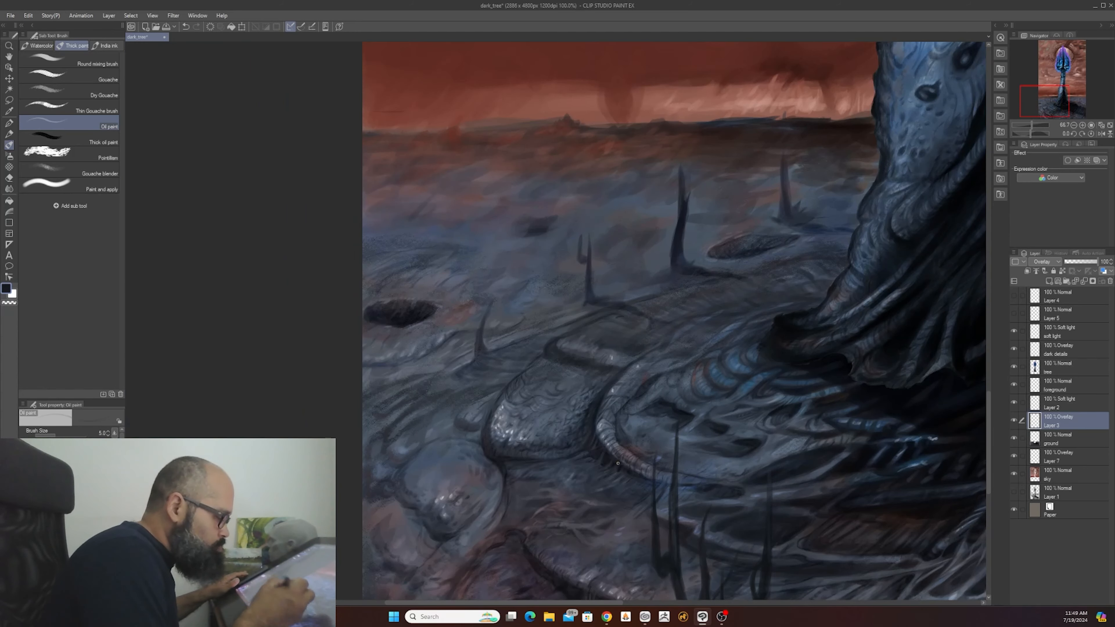
scroll(618, 463, "up", 1)
key("bracketright")
key("bracketright")
key("bracketright")
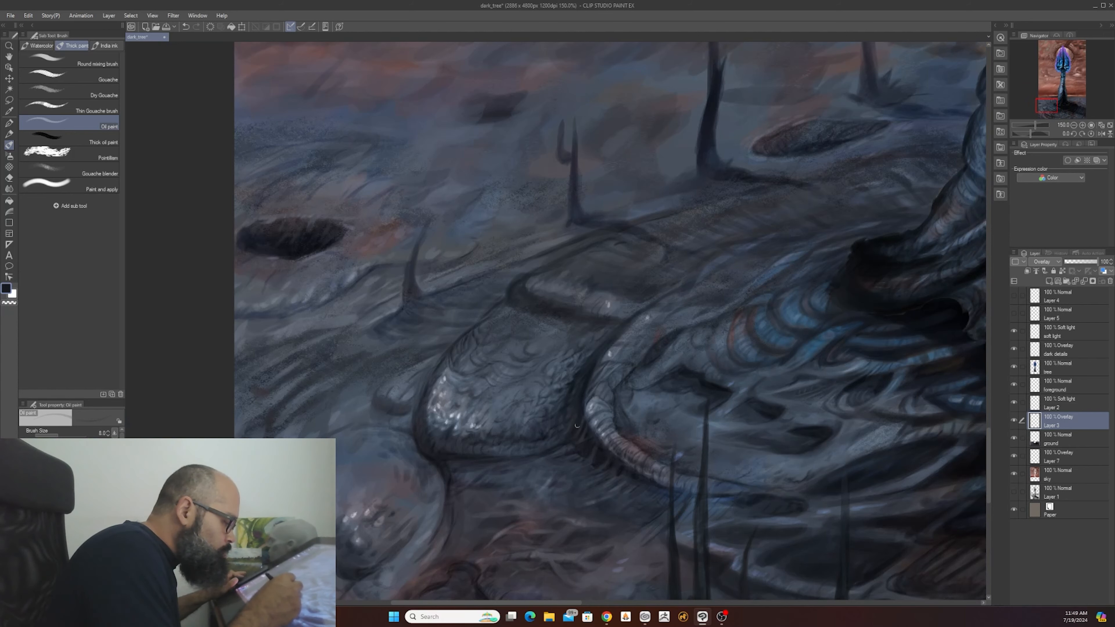
scroll(577, 426, "down", 2)
scroll(577, 426, "up", 2)
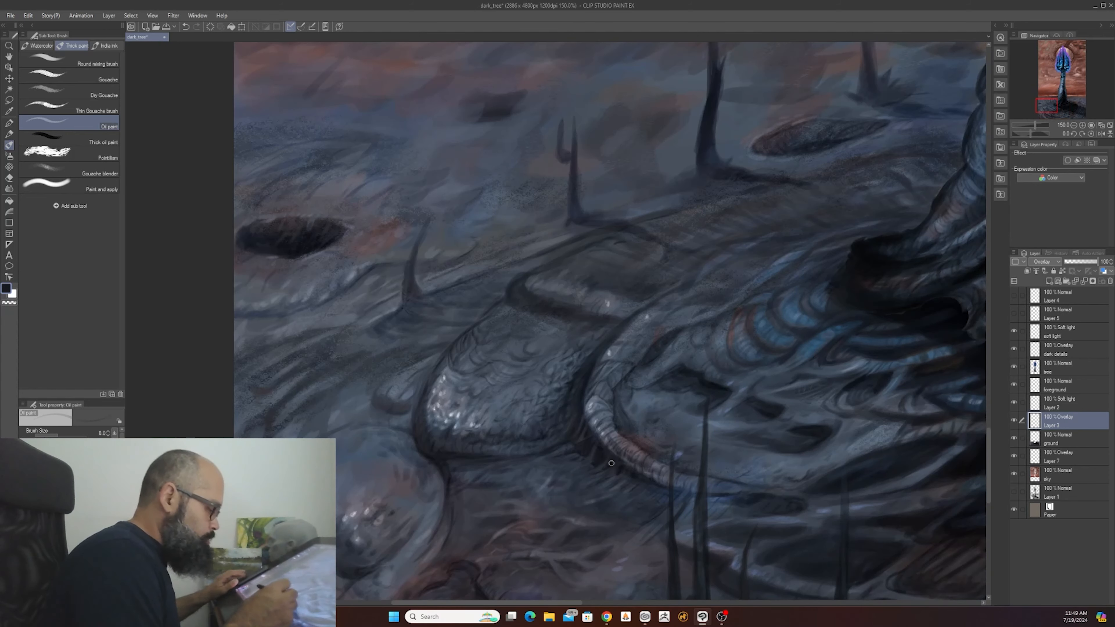
- Refine the short dark folds along the ridge's underside with a smaller brush, blend them with a larger one, and check the wider scene
key("bracketleft")
key("bracketleft")
key("bracketleft")
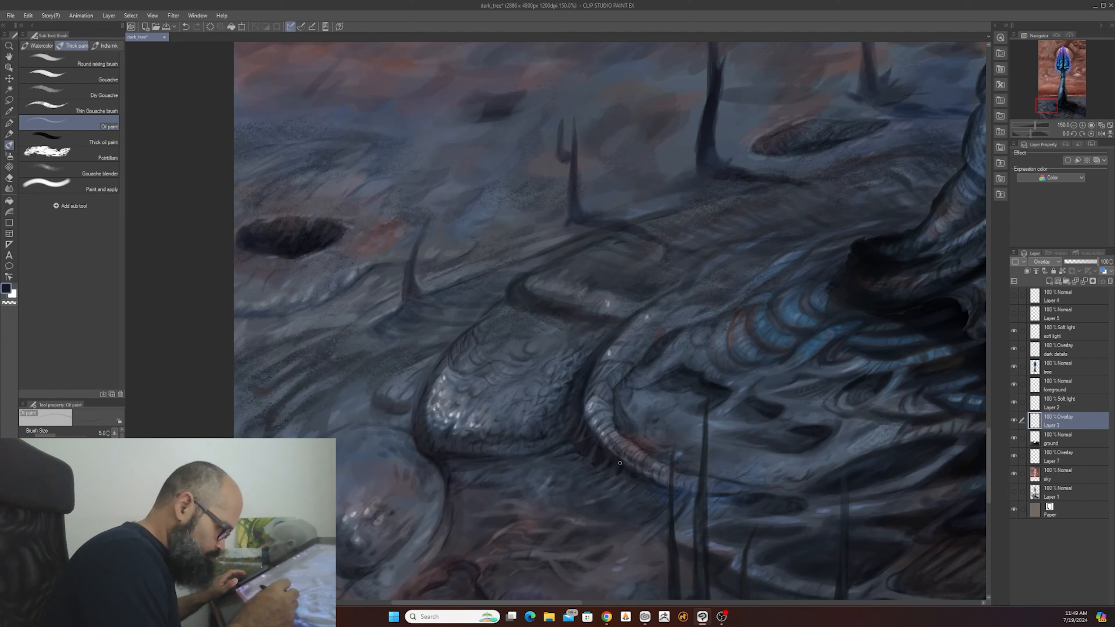
key("bracketright")
key("bracketright")
key("bracketright")
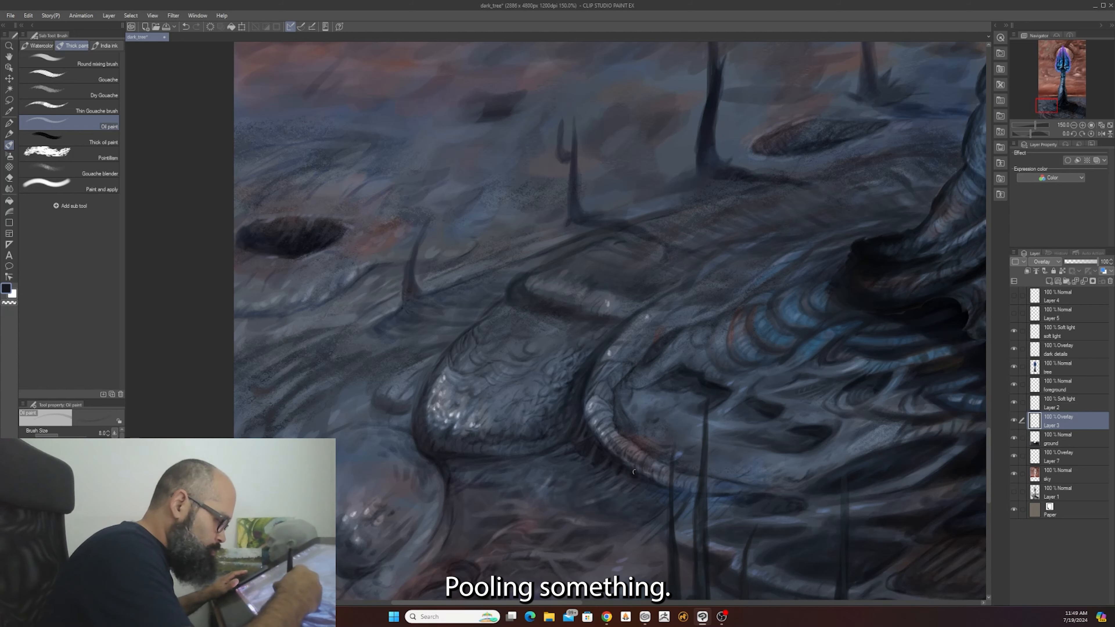
scroll(641, 451, "down", 3)
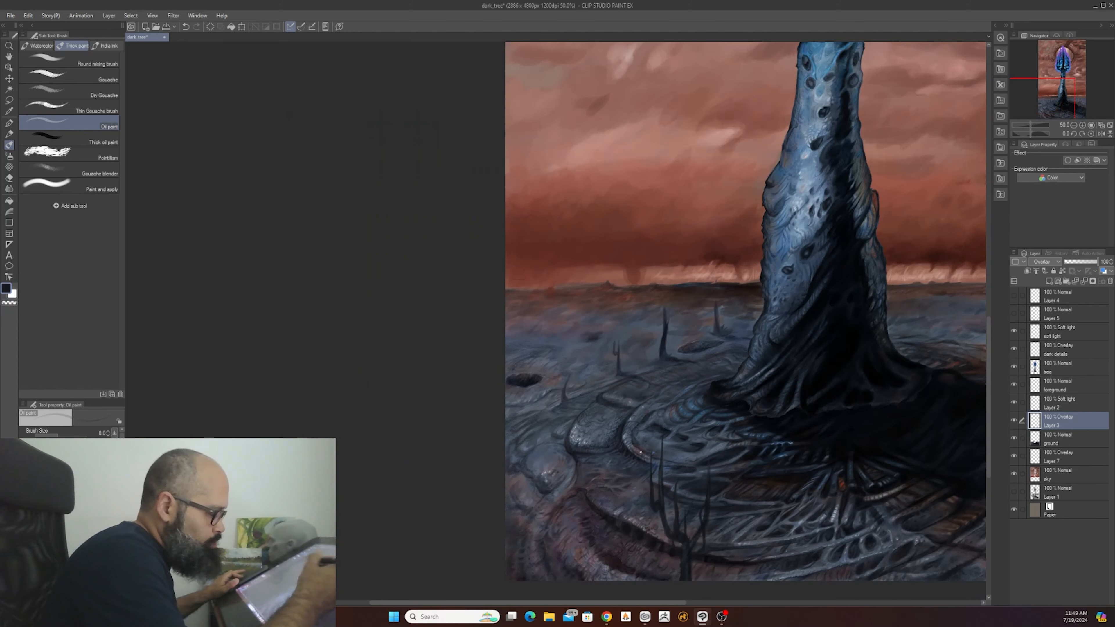
scroll(641, 452, "up", 3)
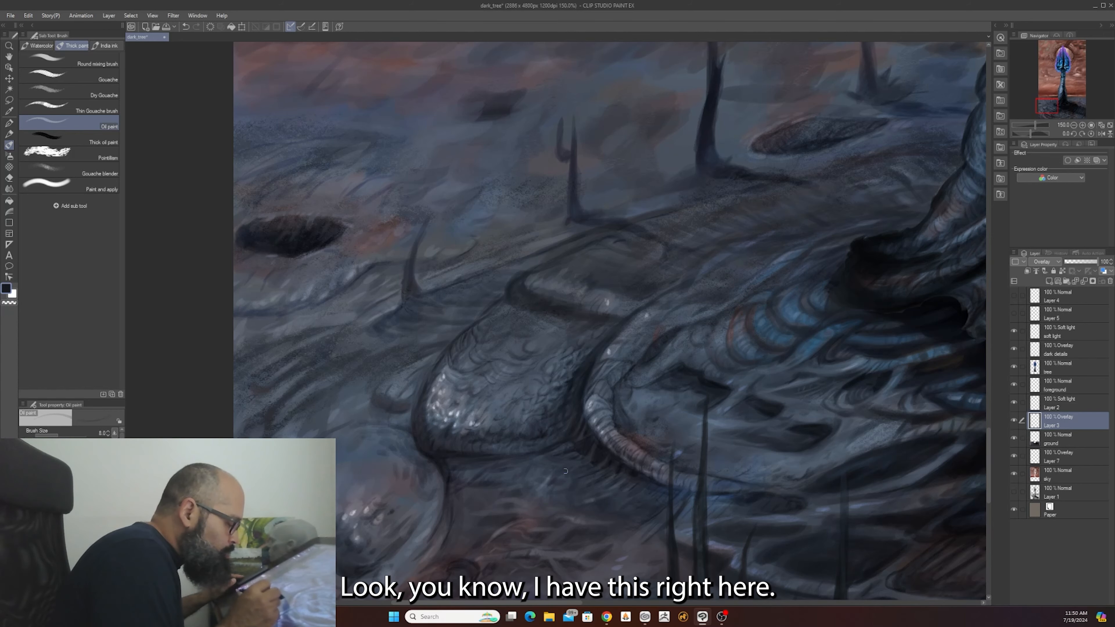
- Paint subtle overlay shading on the ground between the mound's lower edge and the ridge's underside
scroll(578, 470, "down", 2)
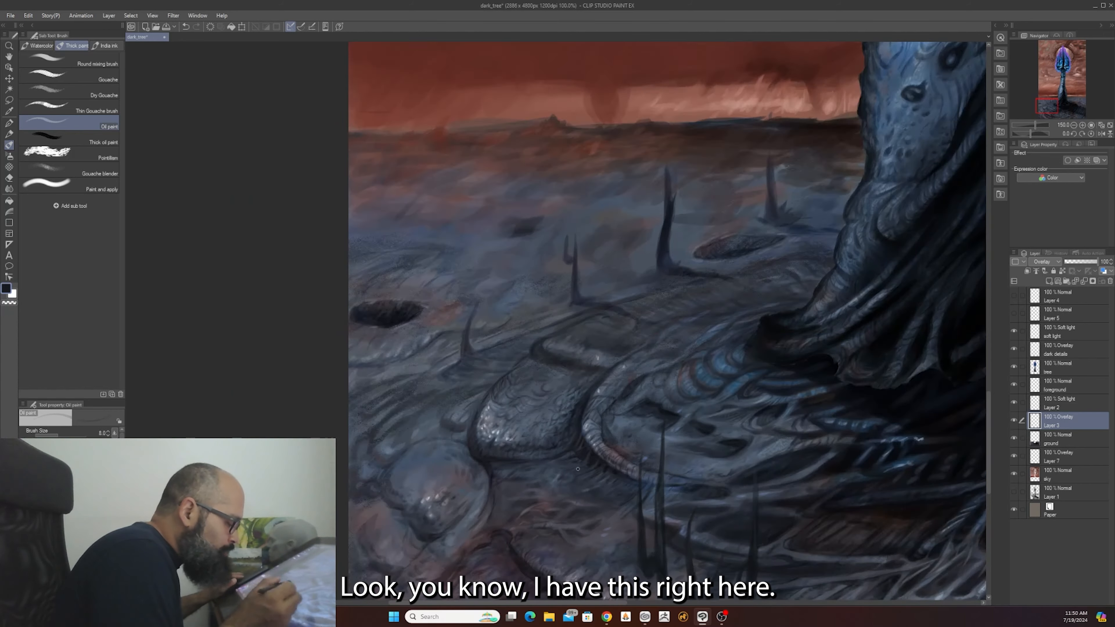
scroll(578, 470, "up", 2)
scroll(578, 469, "up", 1)
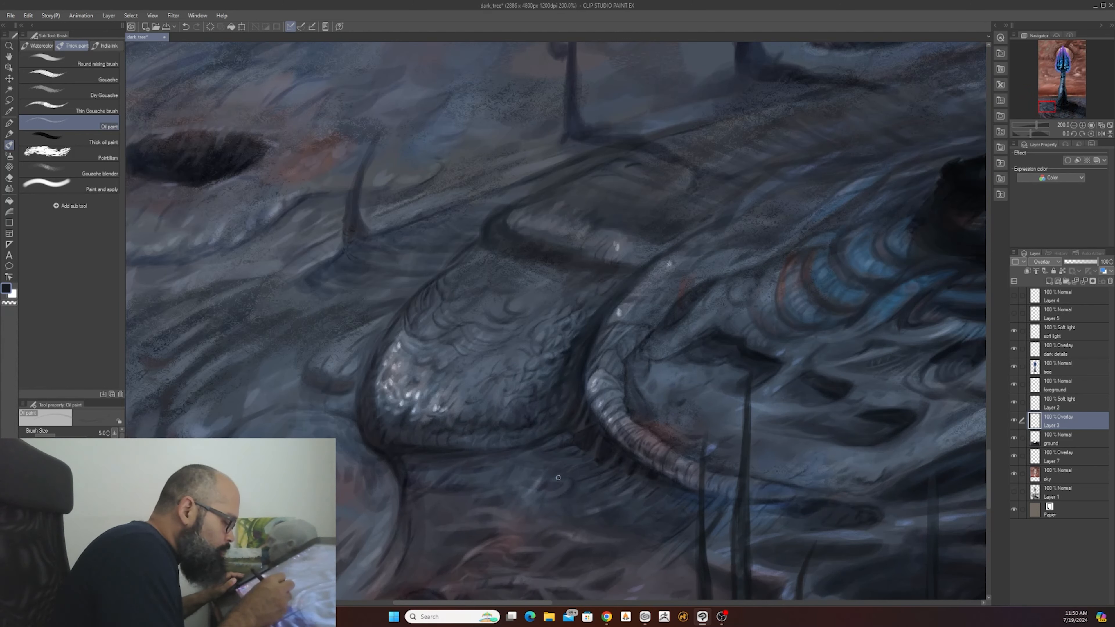
scroll(584, 460, "down", 2)
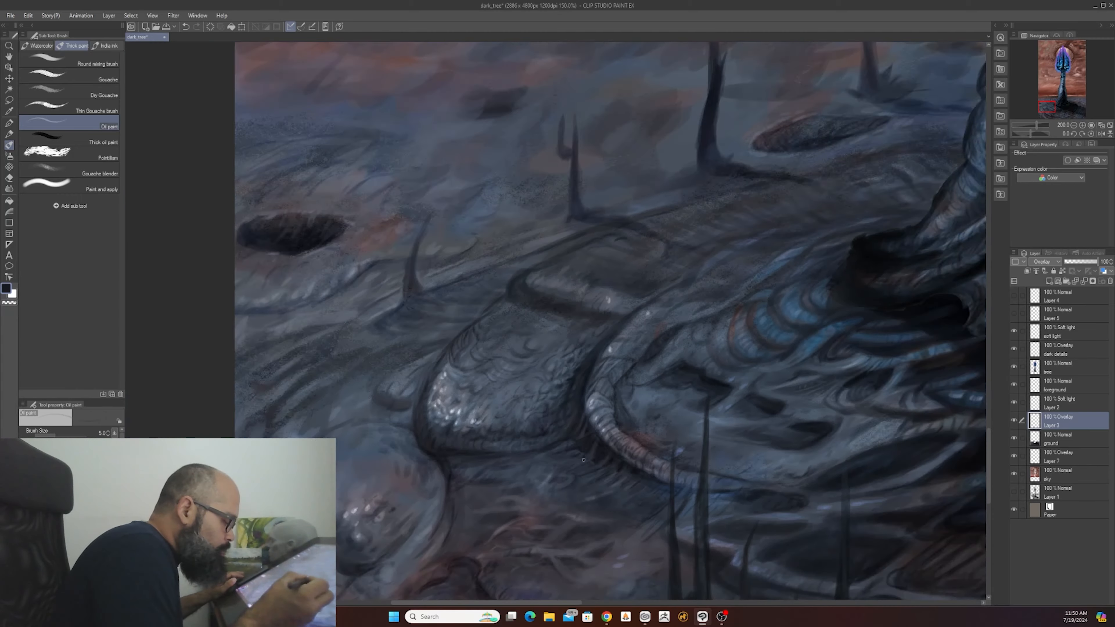
scroll(583, 460, "up", 2)
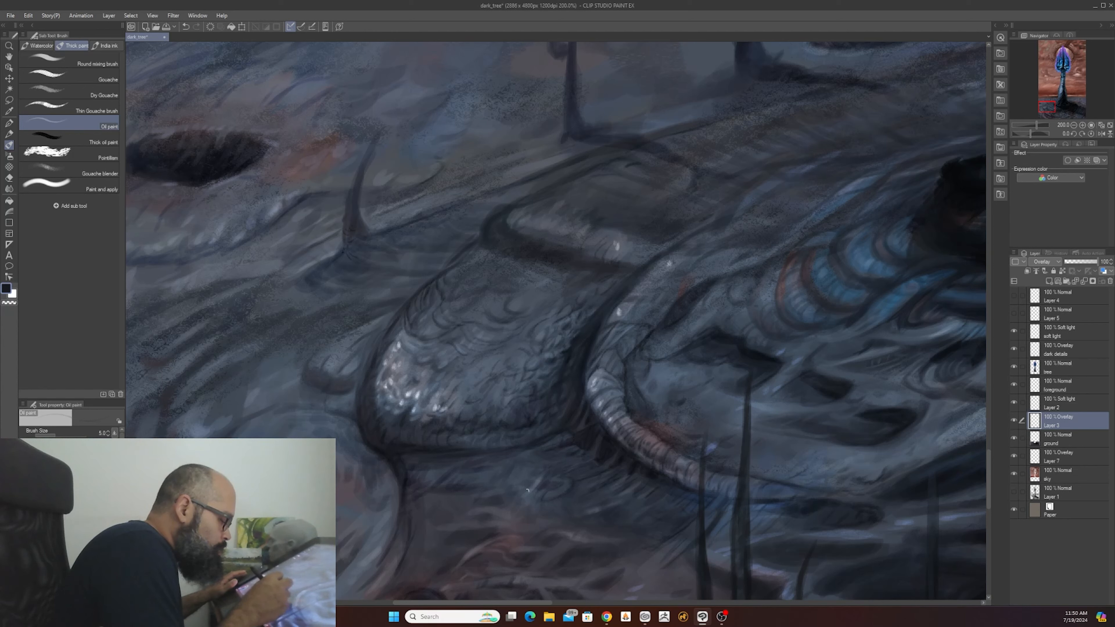
- Enlarge the brush and paint on the ground layer to rework the surface below the mound and ridge, comparing it with the wider scene
key("bracketright")
key("bracketright")
key("bracketright")
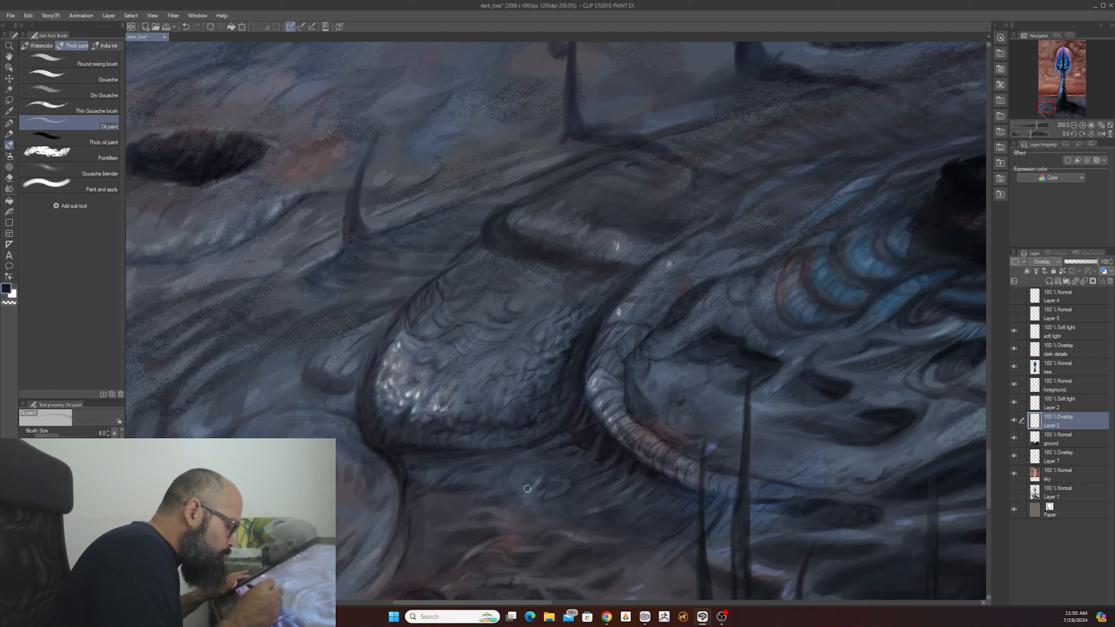
left_click(1060, 440)
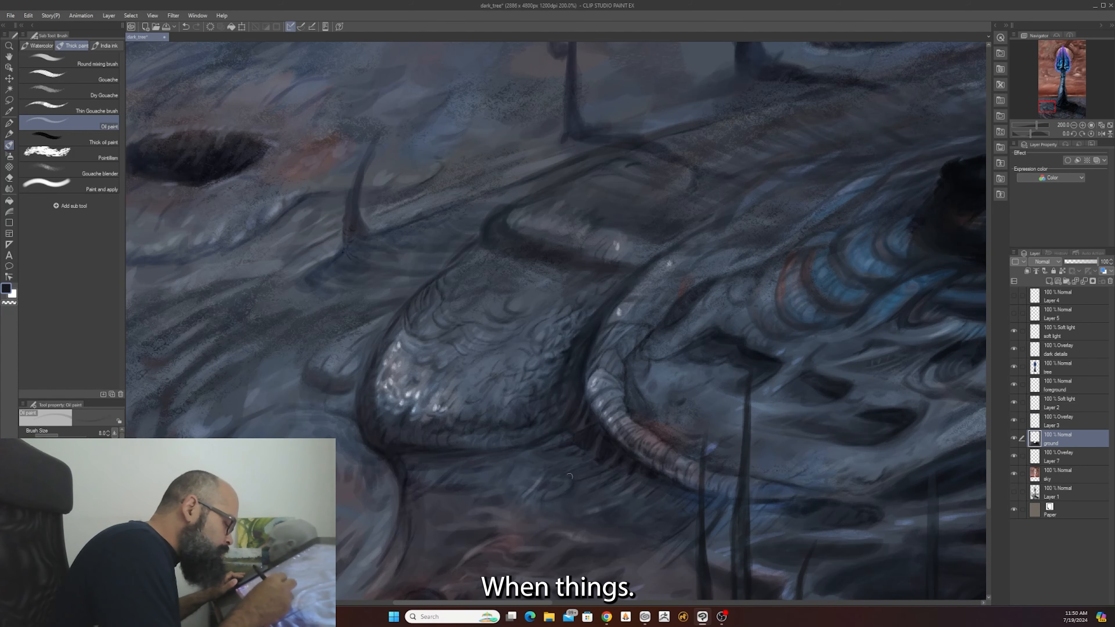
scroll(583, 468, "down", 3)
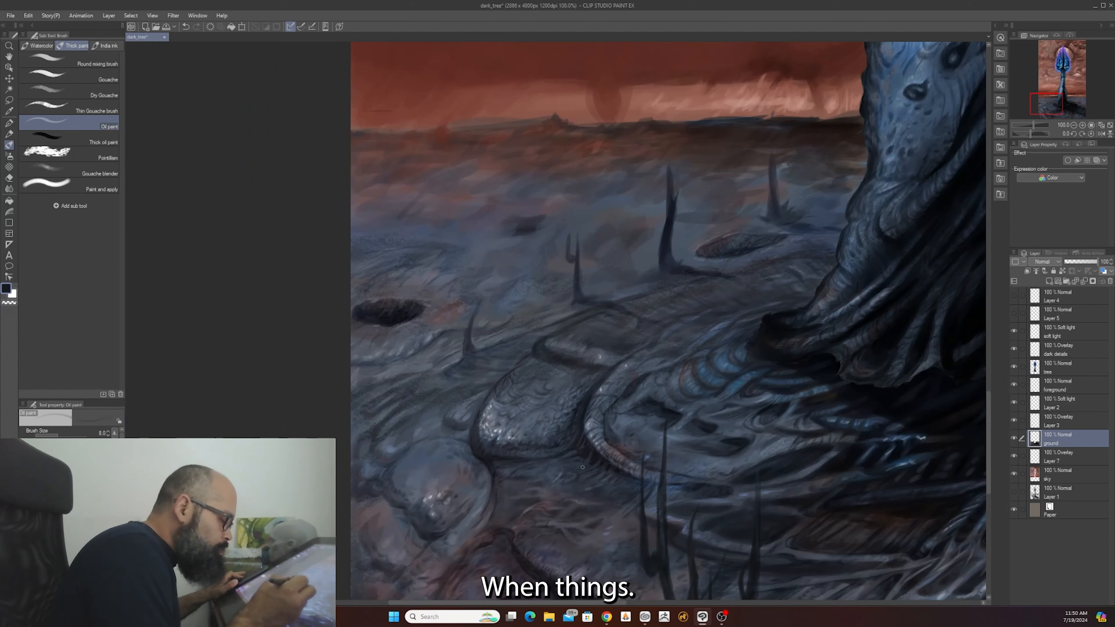
scroll(583, 467, "up", 3)
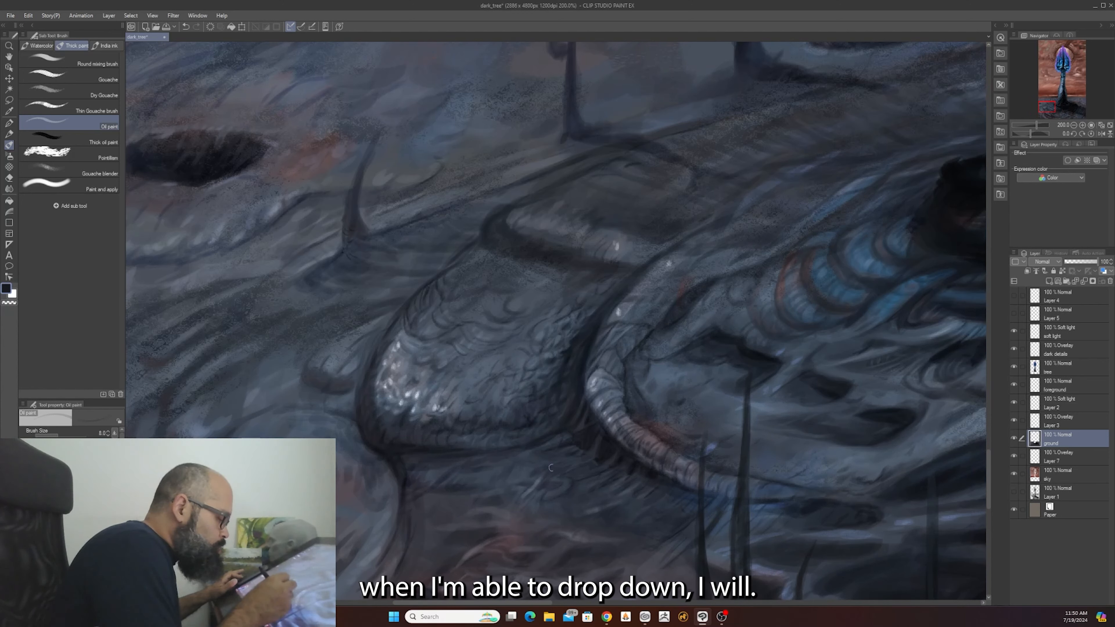
scroll(549, 459, "down", 5)
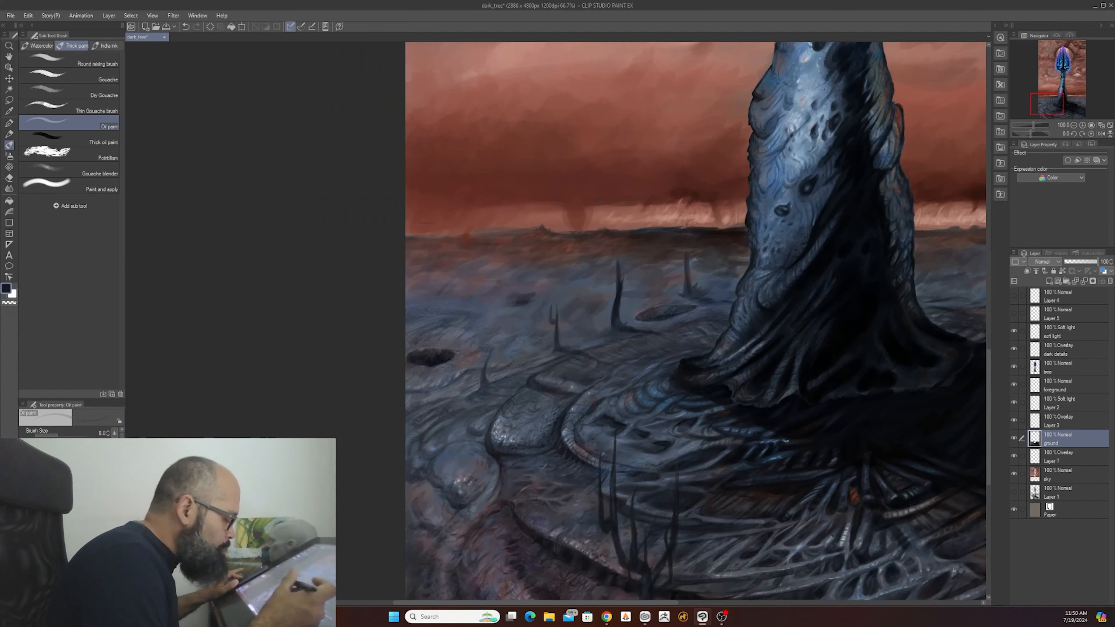
scroll(549, 457, "up", 2)
scroll(549, 457, "down", 2)
scroll(549, 457, "up", 4)
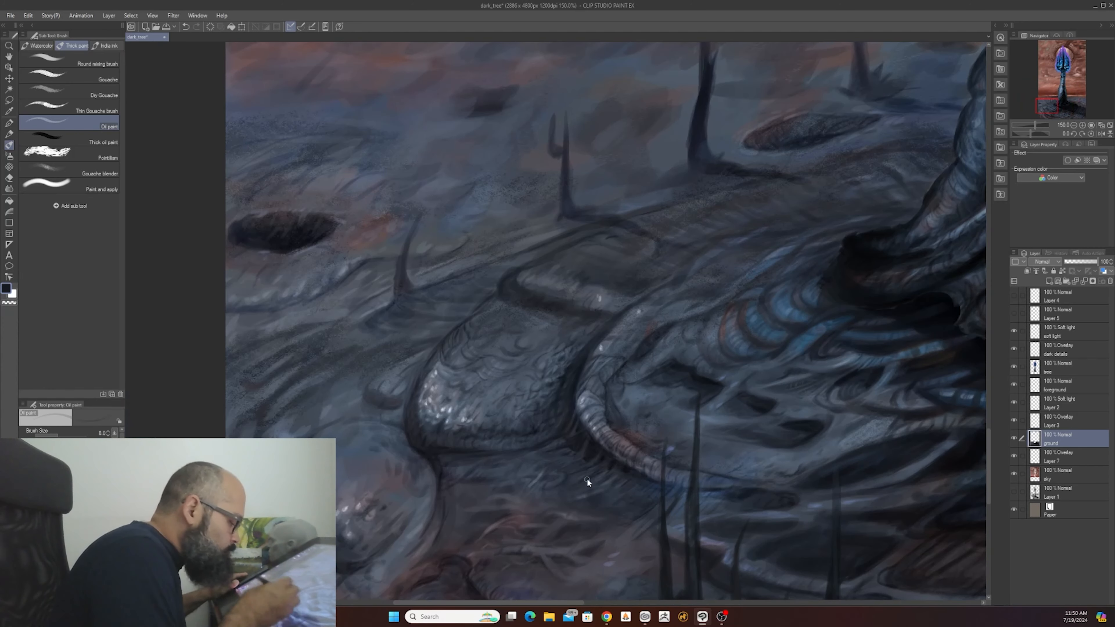
scroll(587, 480, "up", 1)
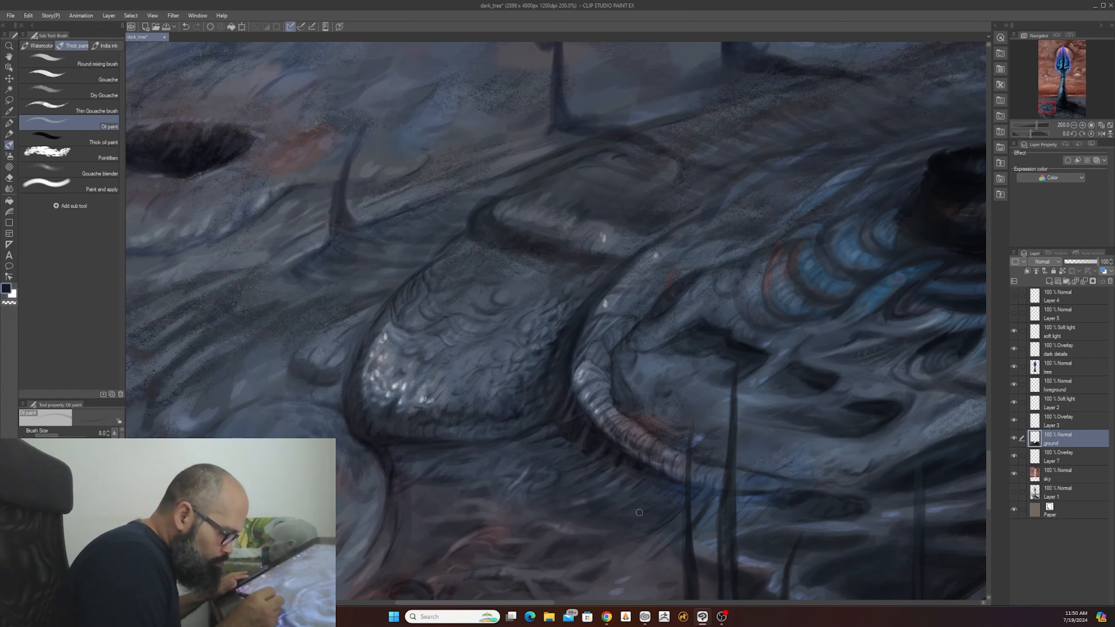
- Soften the ground just below the ridge at brush size 15, and refine its edge with a much smaller brush
key("bracketright")
key("bracketright")
key("bracketright")
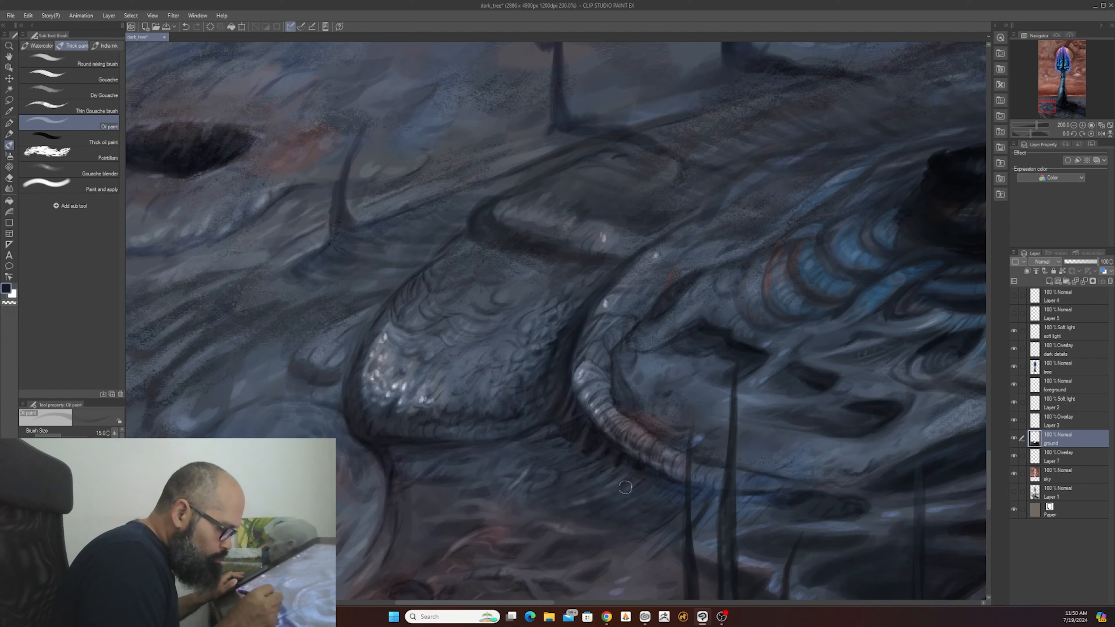
key("bracketleft")
key("bracketleft")
key("bracketleft")
key("bracketleft")
key("bracketleft")
key("bracketleft")
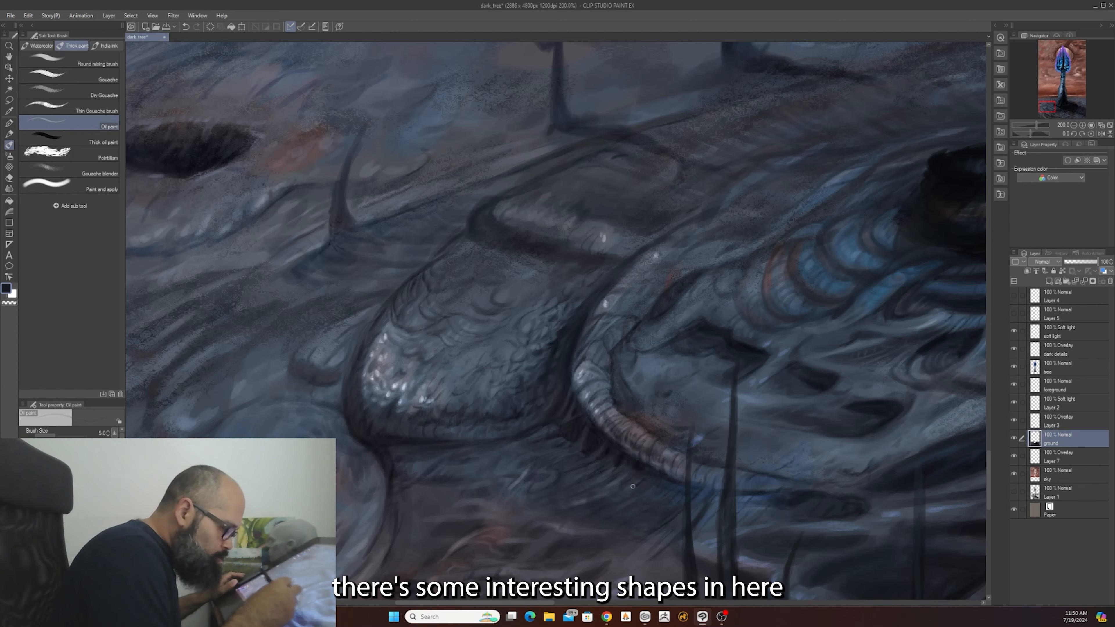
- Return to the overlay layer above the ground layer and add fine wrinkle lines below the ridge at brush size 2.5
left_click(1053, 425)
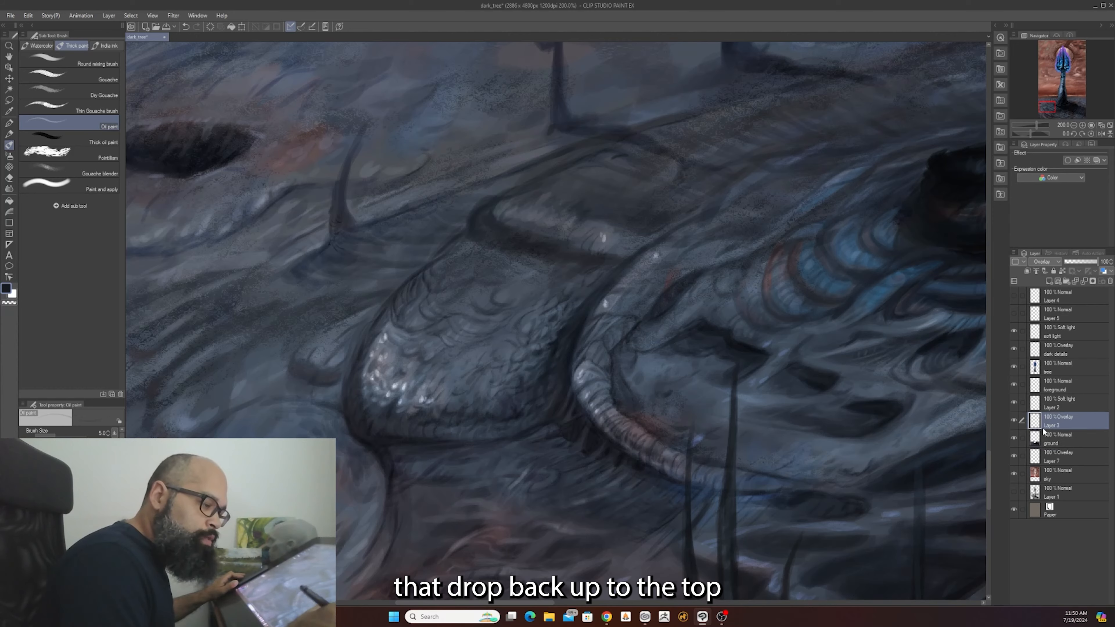
scroll(649, 467, "up", 2)
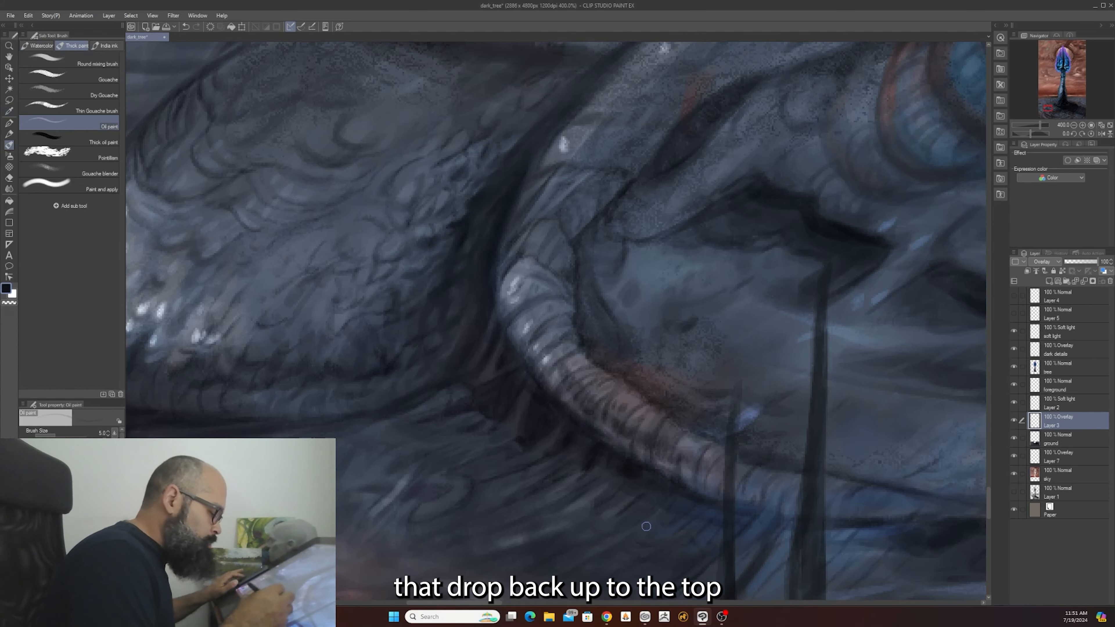
scroll(657, 516, "down", 3)
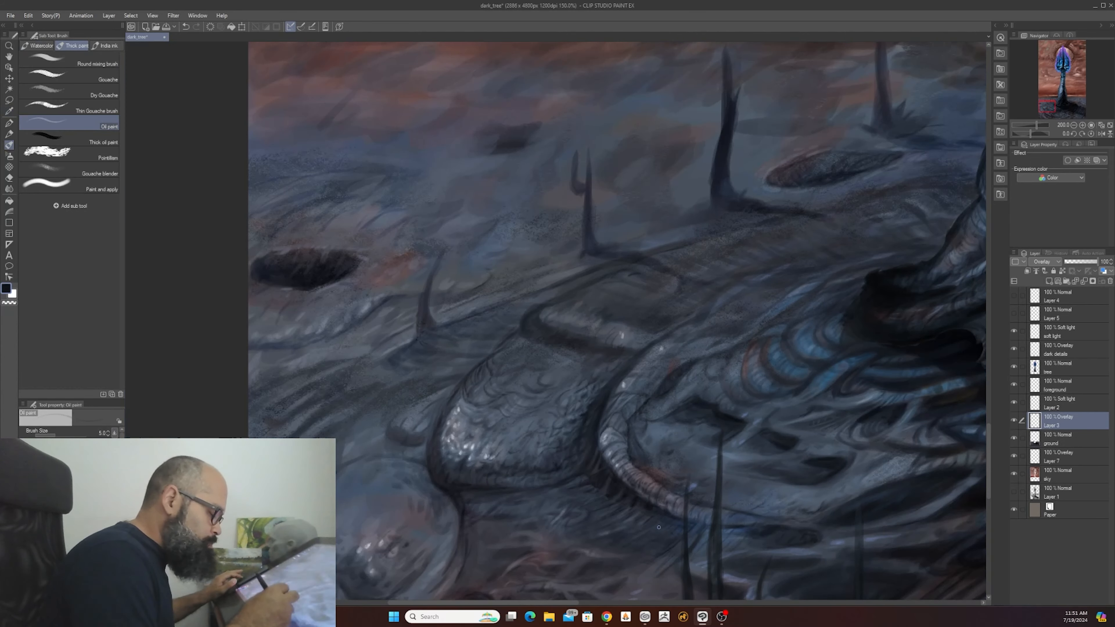
scroll(658, 533, "up", 1)
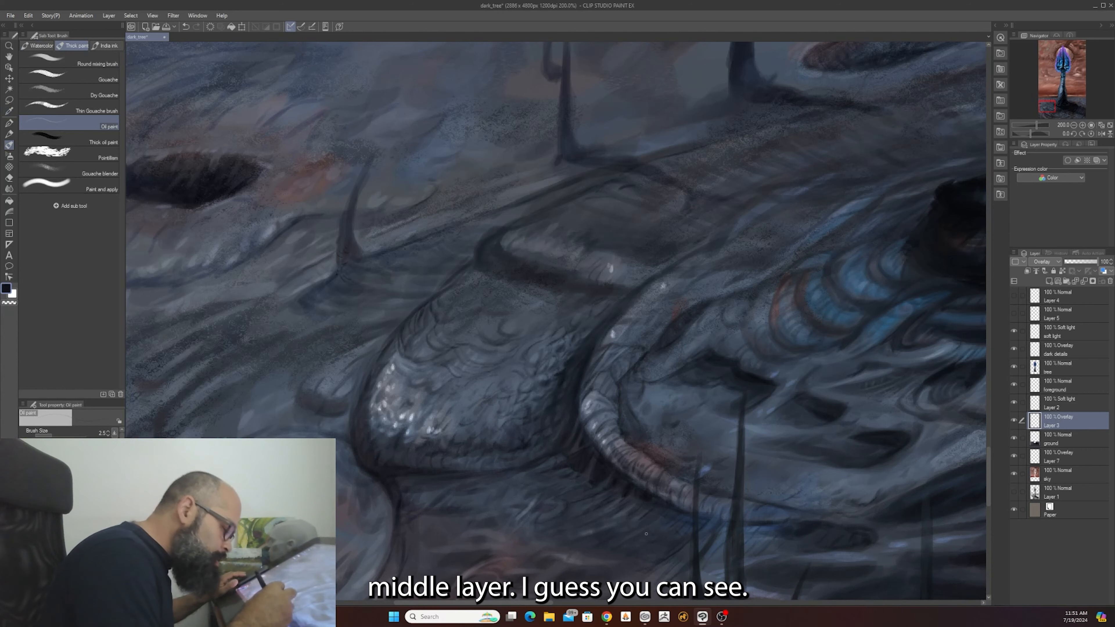
scroll(646, 534, "up", 2)
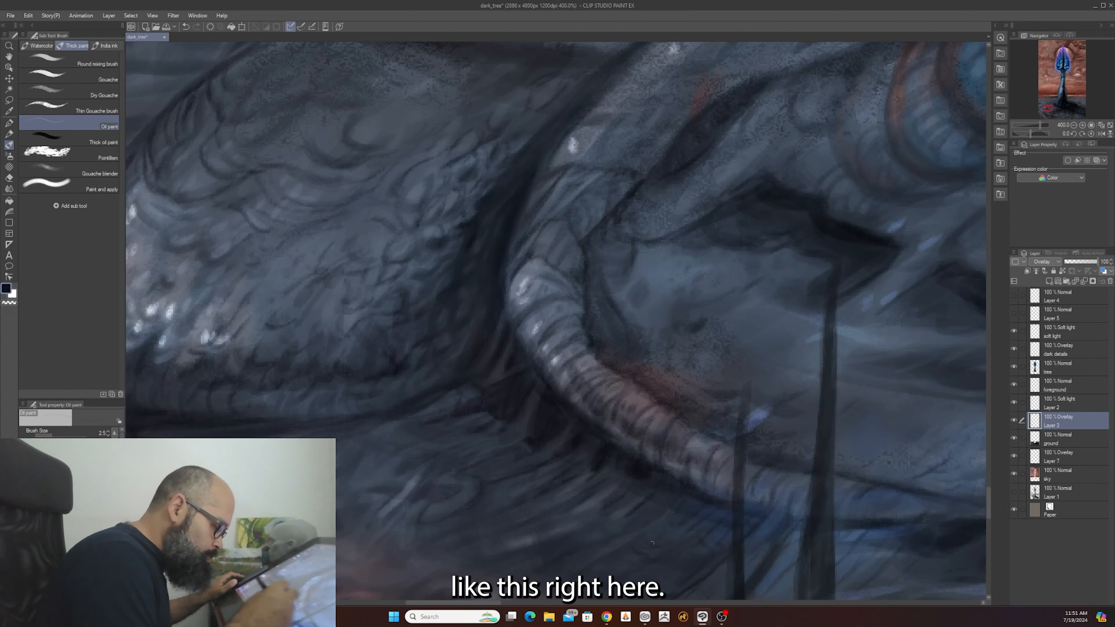
scroll(653, 538, "down", 2)
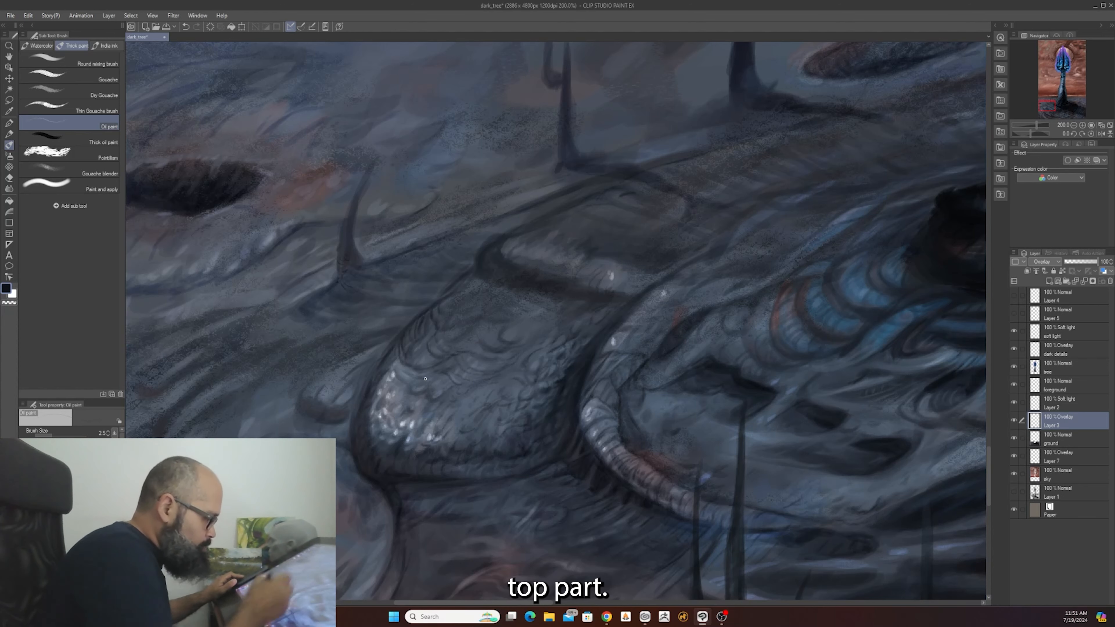
scroll(679, 543, "up", 2)
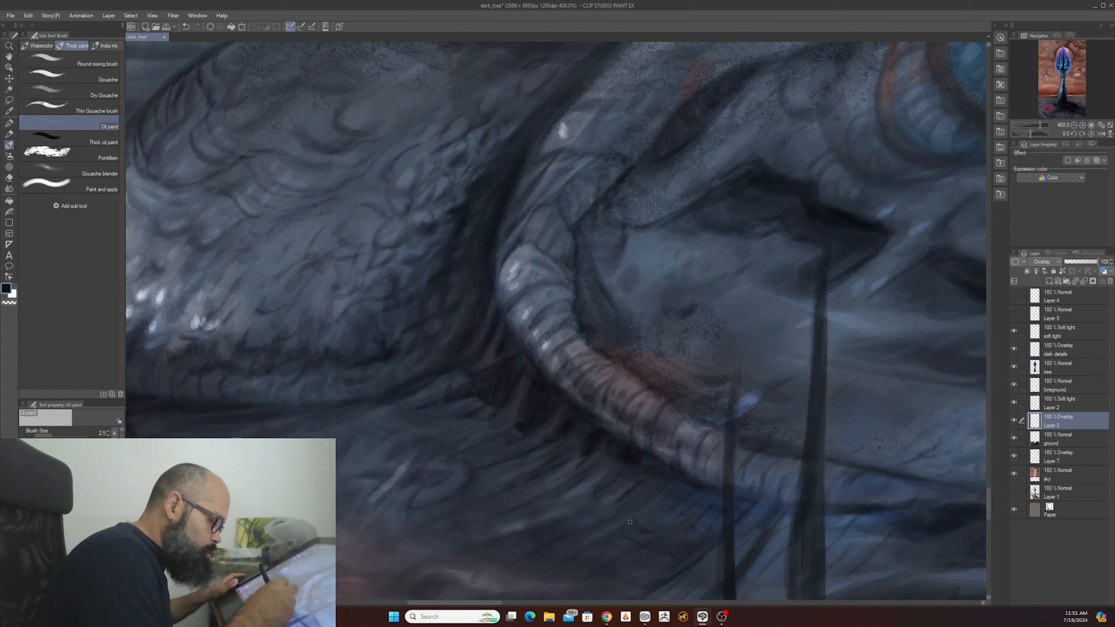
- Extend the subtle dark creases across the ground under the ridge's lower bend, checking them against the wider scene
scroll(617, 504, "down", 4)
scroll(618, 504, "up", 1)
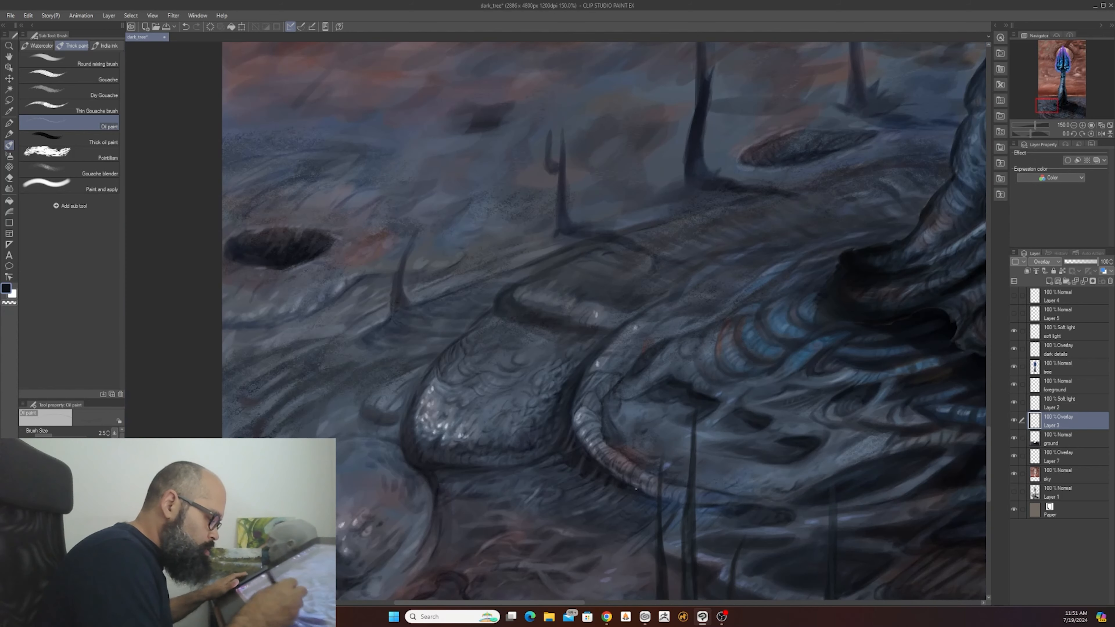
scroll(631, 503, "up", 1)
scroll(626, 504, "up", 2)
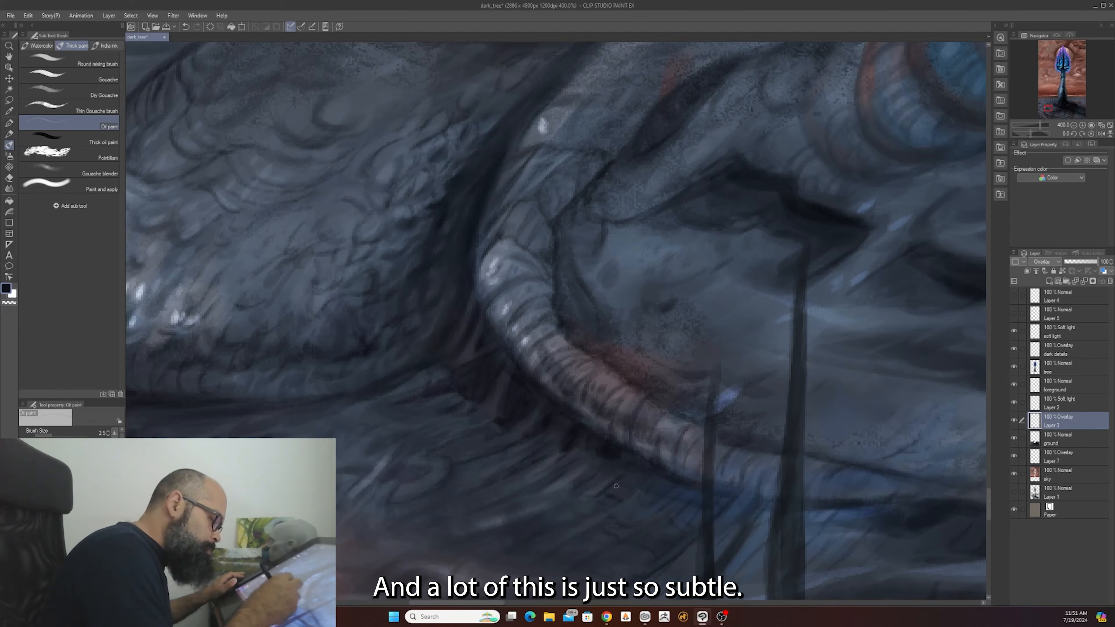
scroll(616, 486, "down", 5)
scroll(617, 486, "up", 3)
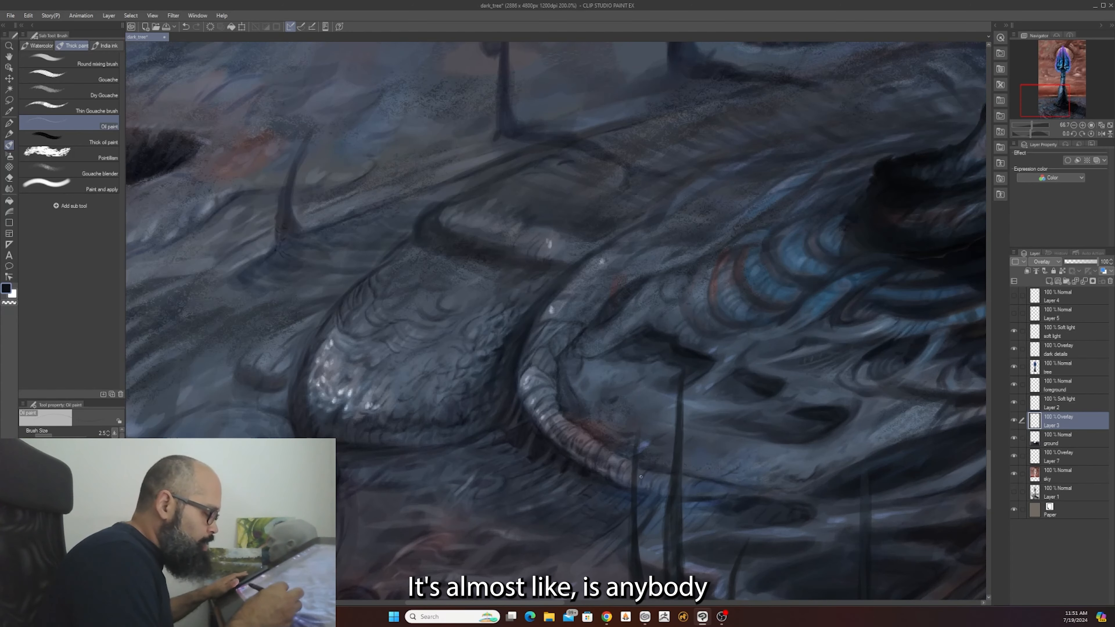
scroll(575, 489, "up", 2)
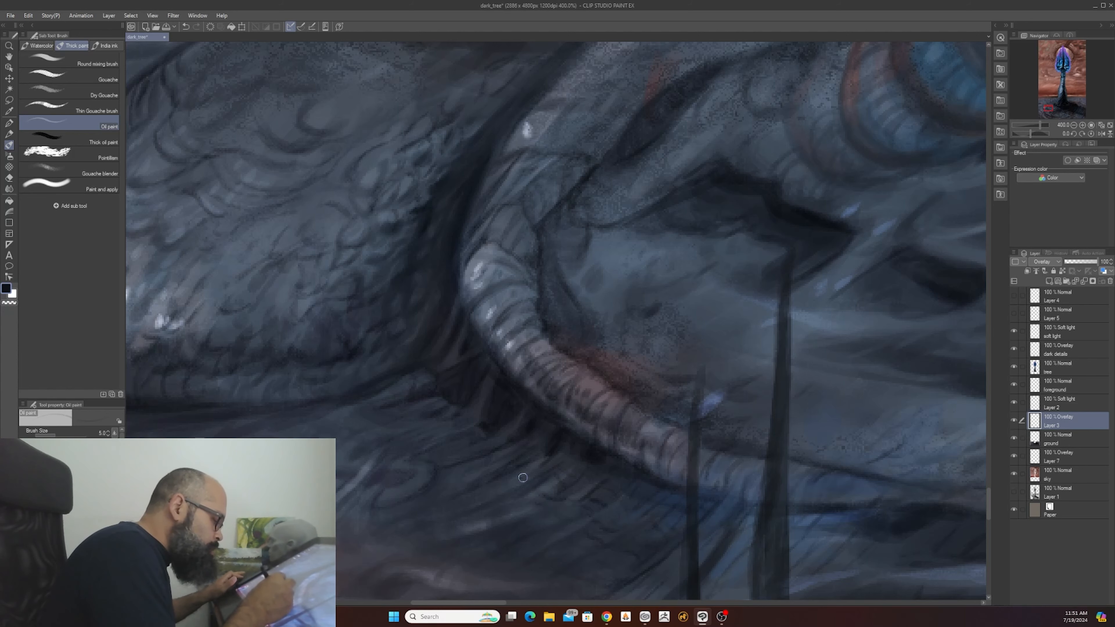
- Add fine horizontal texture strokes to the ground below the curved ridge on the overlay layer at brush size 2.5
scroll(529, 484, "down", 3)
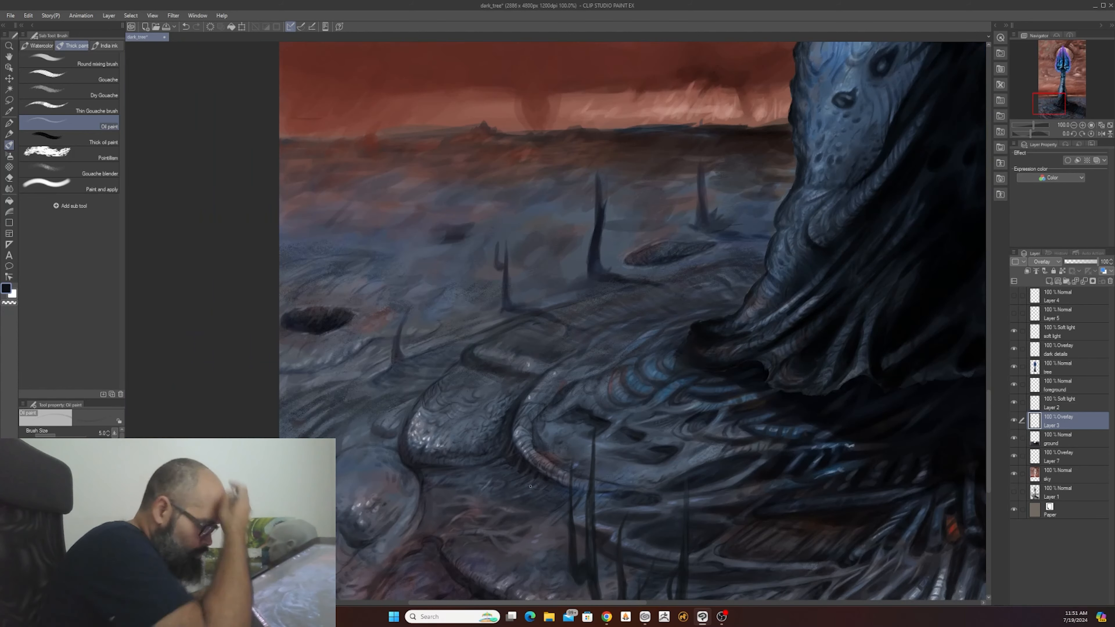
scroll(530, 486, "up", 2)
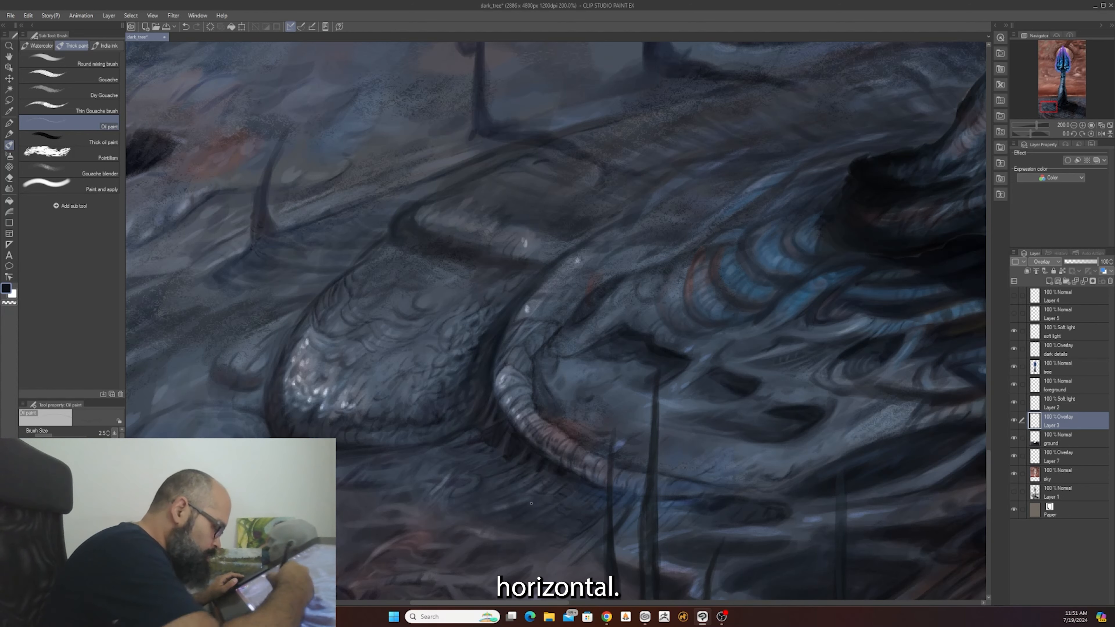
key("bracketright")
key("bracketright")
key("bracketright")
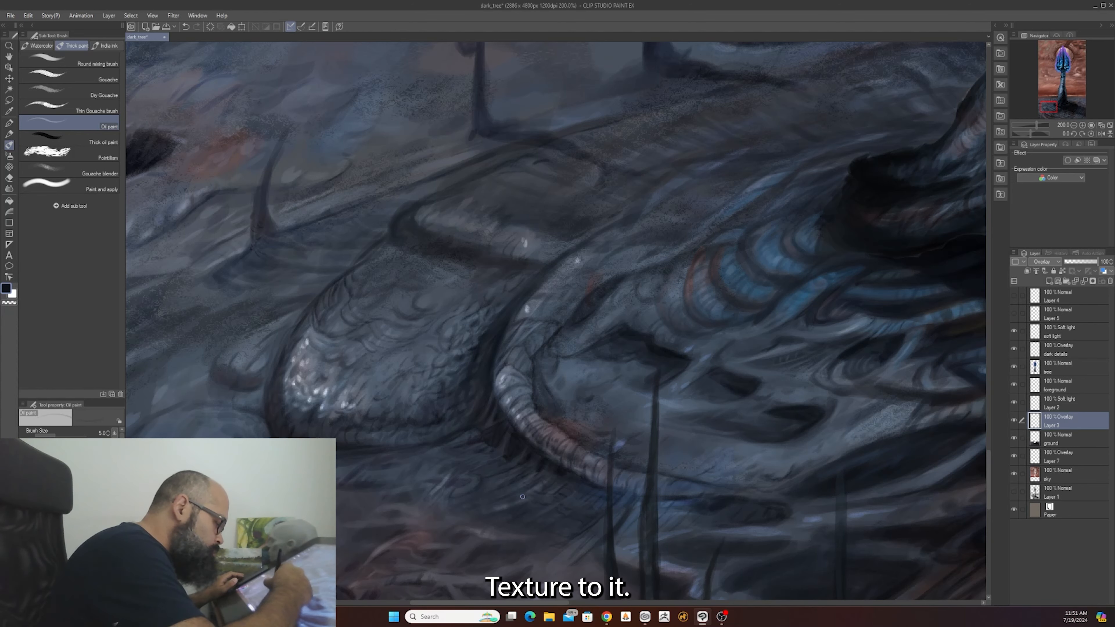
- Continue the subtle skin texture under the ridge's lower bend with a slightly larger brush, judging it against the wider scene
key("ctrl+minus")
key("ctrl+minus")
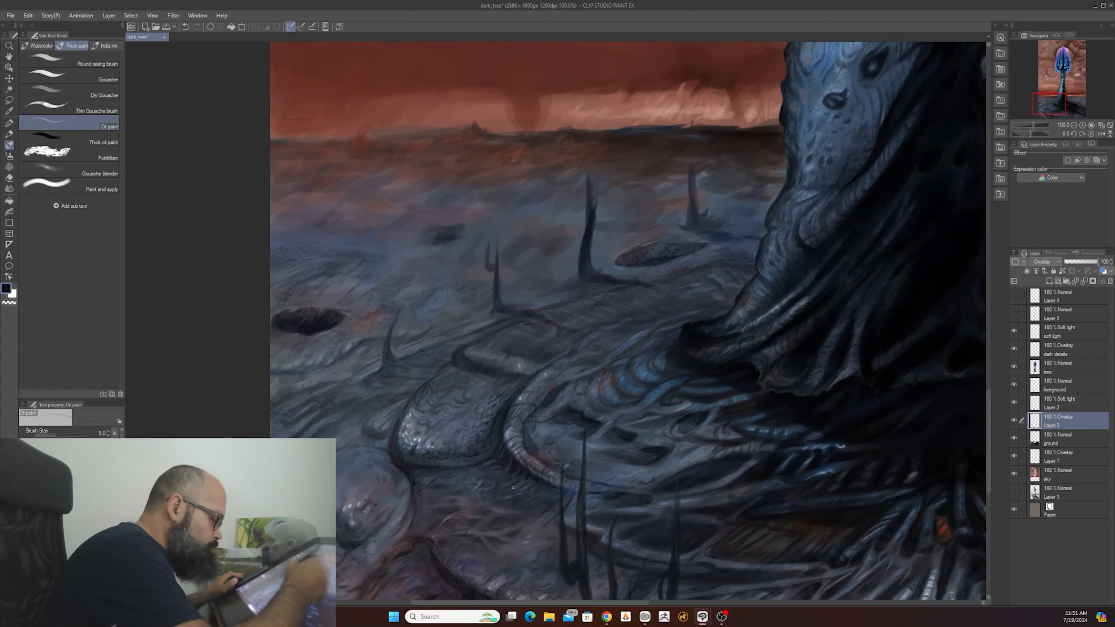
key("ctrl+minus")
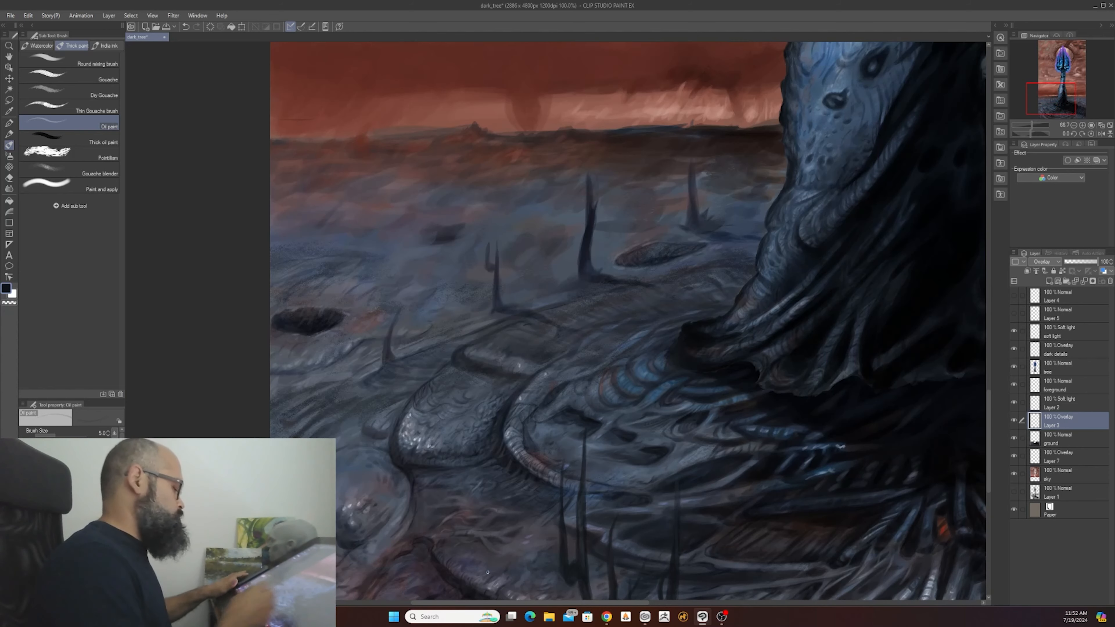
key("ctrl+plus")
key("ctrl+plus")
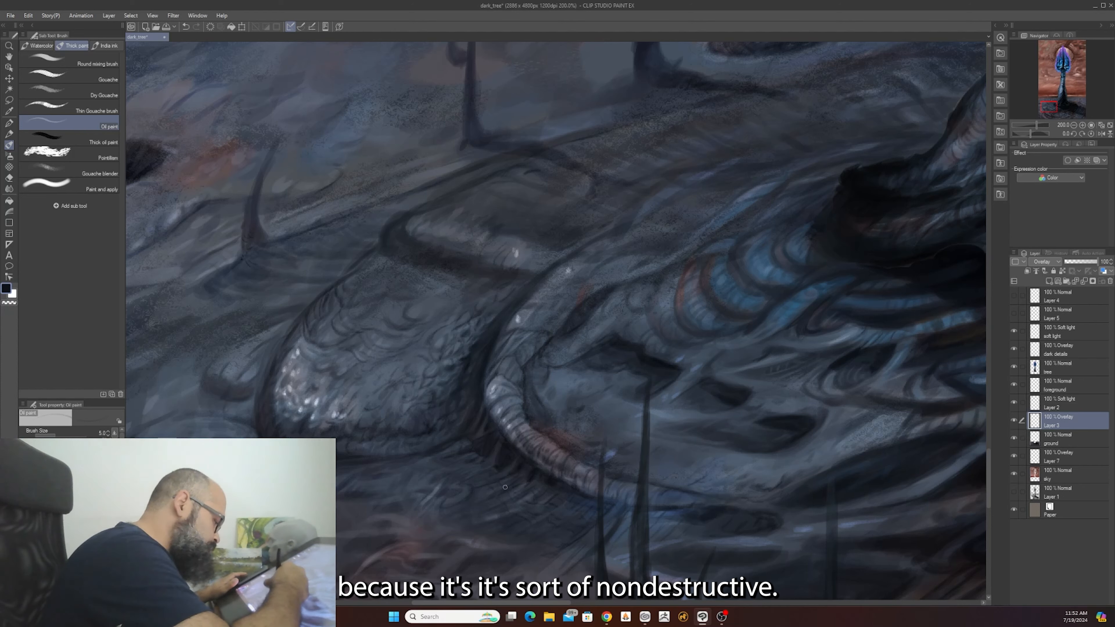
- Glaze thin dark creases onto the ground between the scaly mound and the curved ridge, still on the overlay layer
scroll(485, 455, "down", 1)
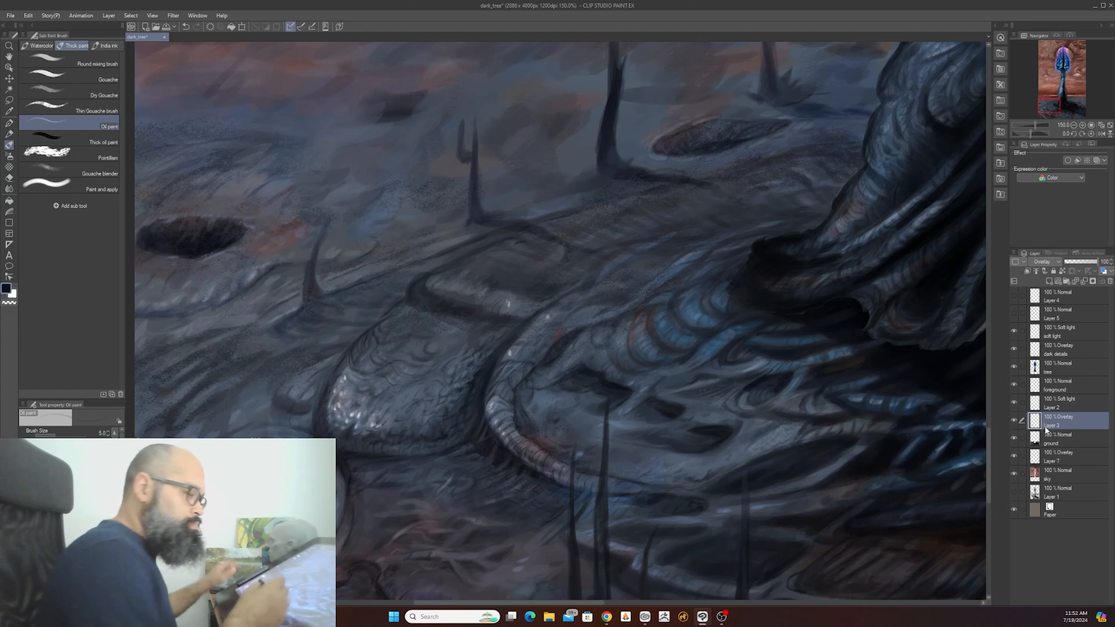
left_click_drag(578, 531, 723, 508)
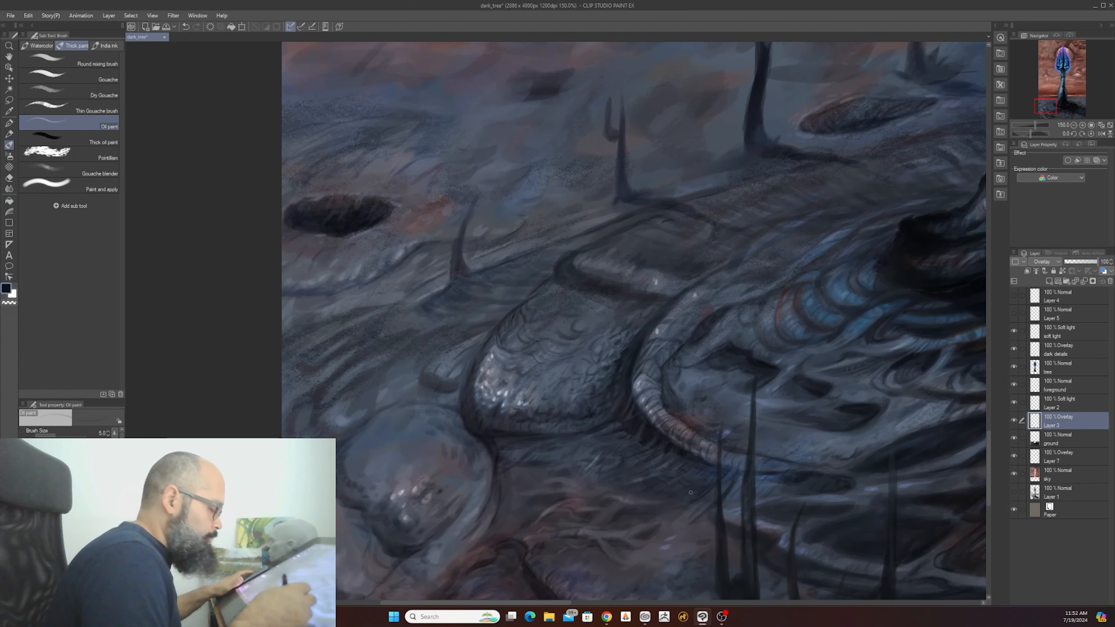
scroll(620, 430, "up", 1)
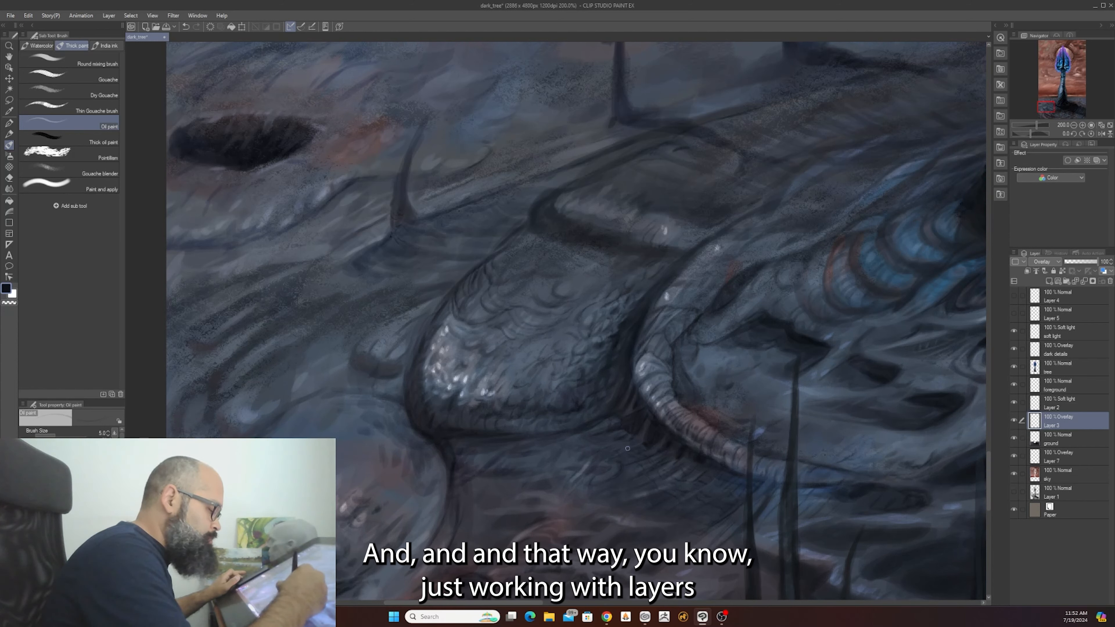
scroll(605, 434, "down", 2)
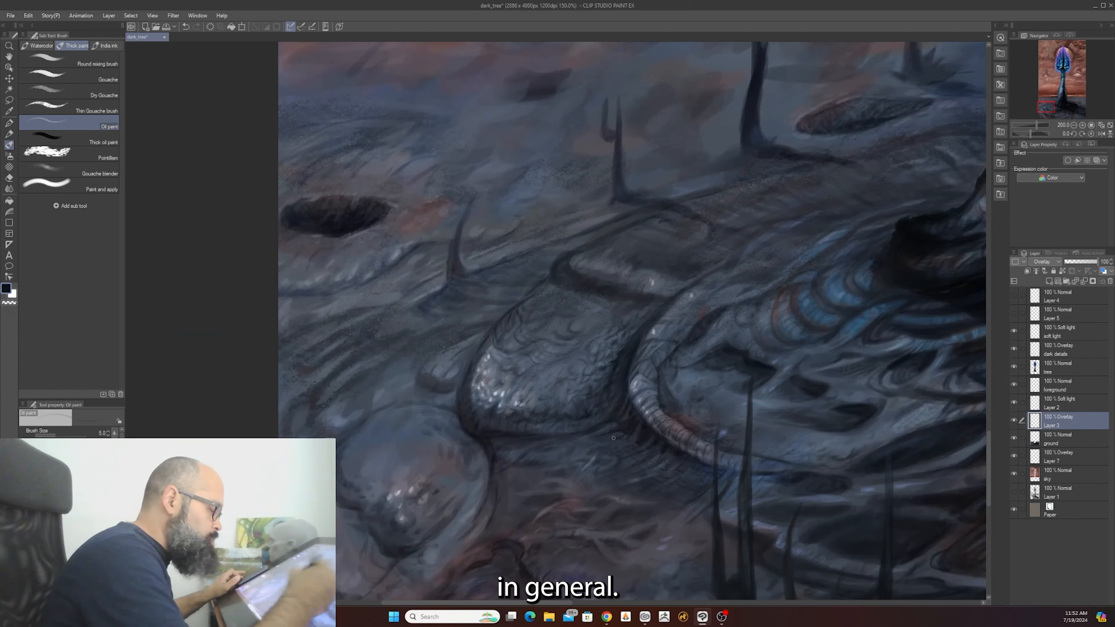
scroll(614, 438, "up", 2)
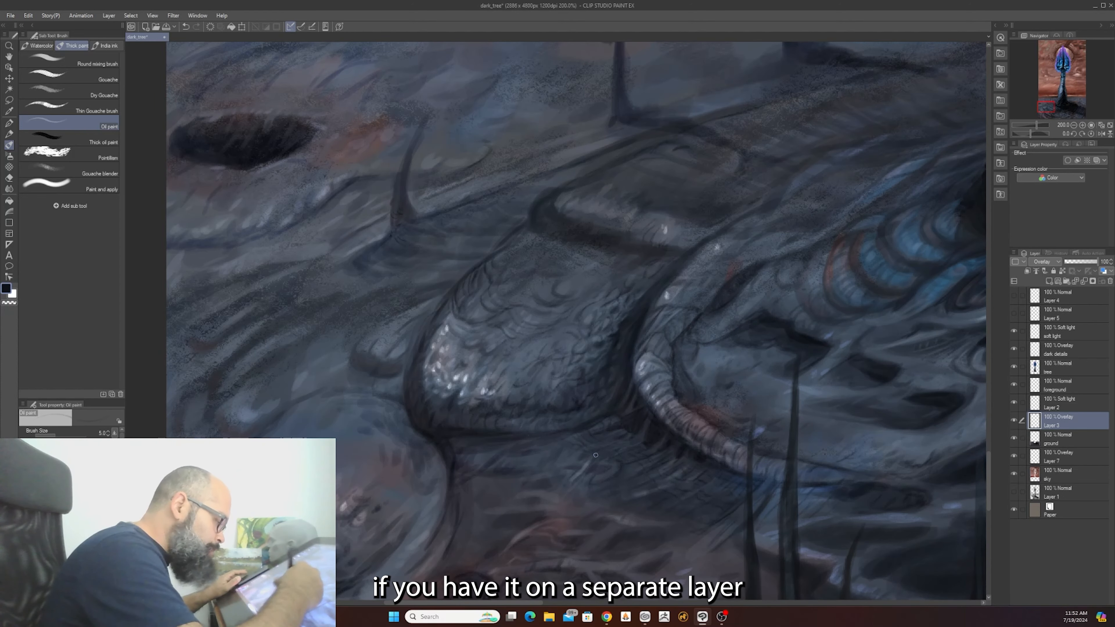
scroll(594, 455, "down", 1)
scroll(595, 455, "up", 1)
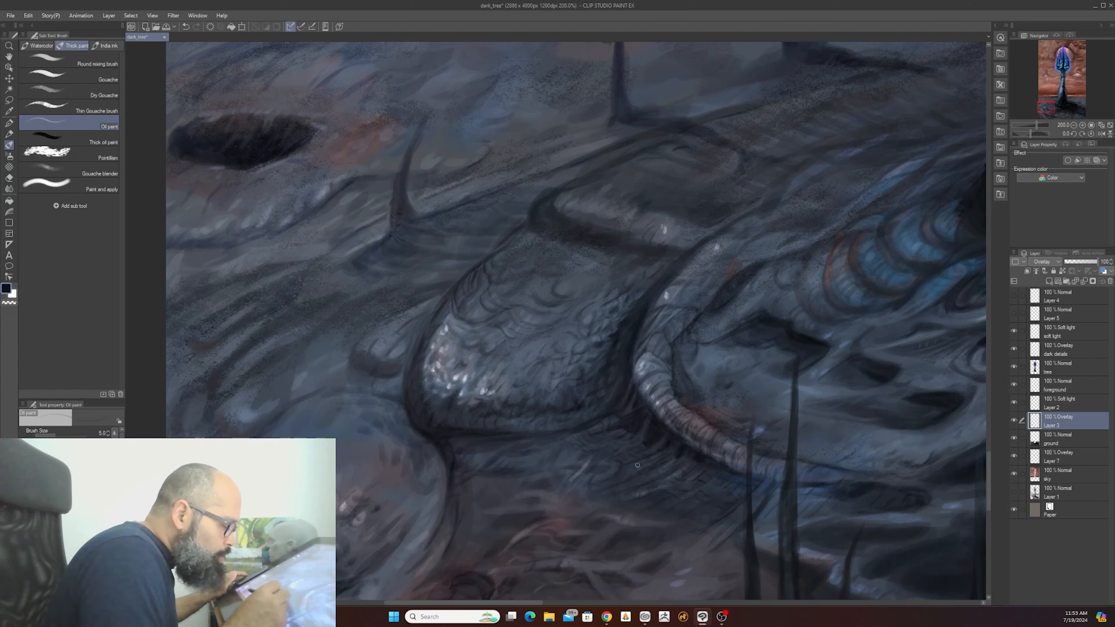
- Extend the dark wrinkle lines from the ridge toward the spikes, and enlarge the brush to size 8
scroll(637, 460, "down", 3)
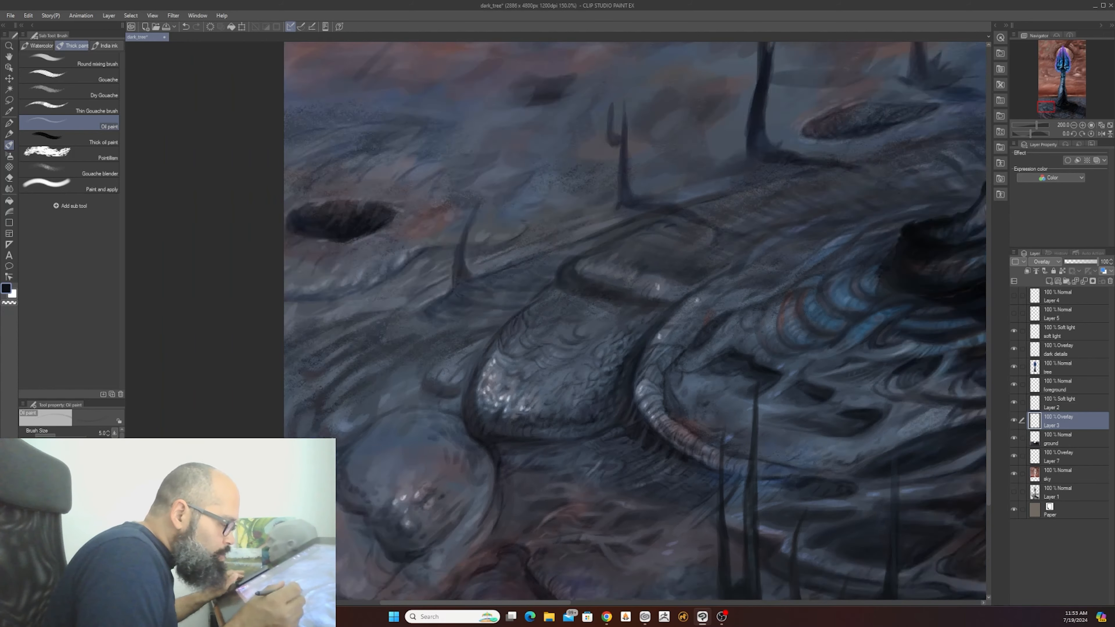
scroll(637, 460, "up", 3)
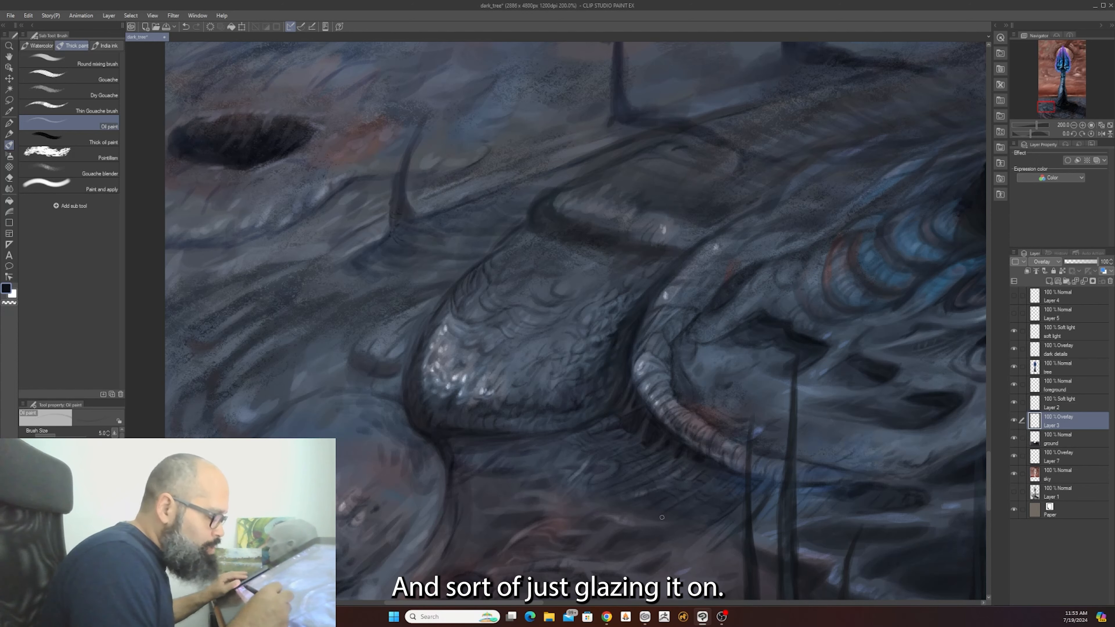
key("bracketright")
key("bracketright")
key("bracketright")
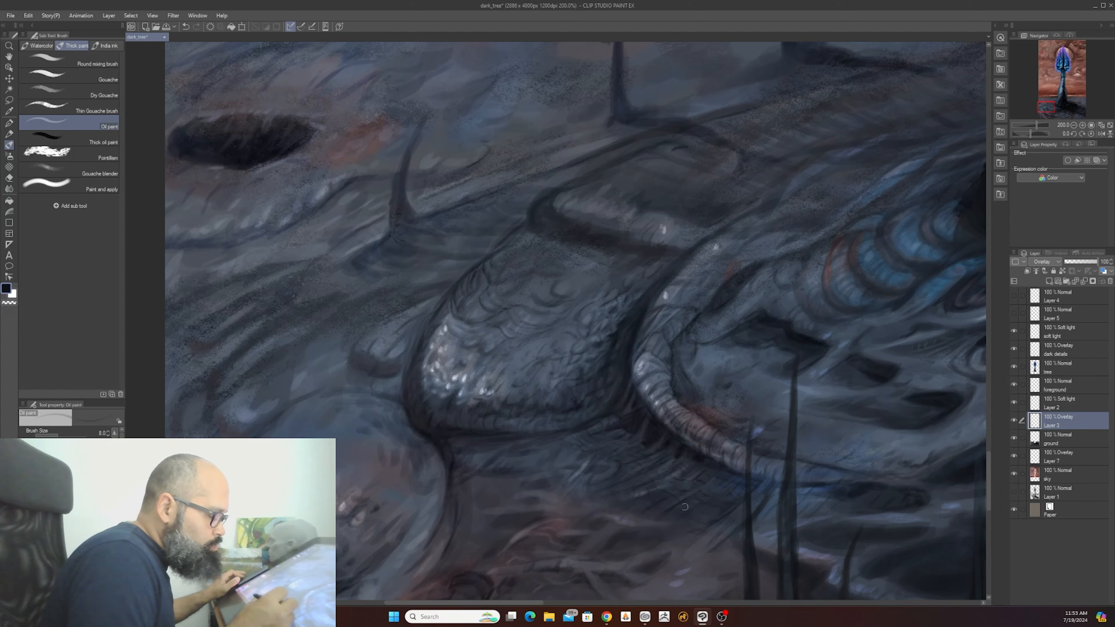
- Compare the textured ground with the whole tree and refine the creases below the mound at brush size 8
scroll(732, 474, "down", 5)
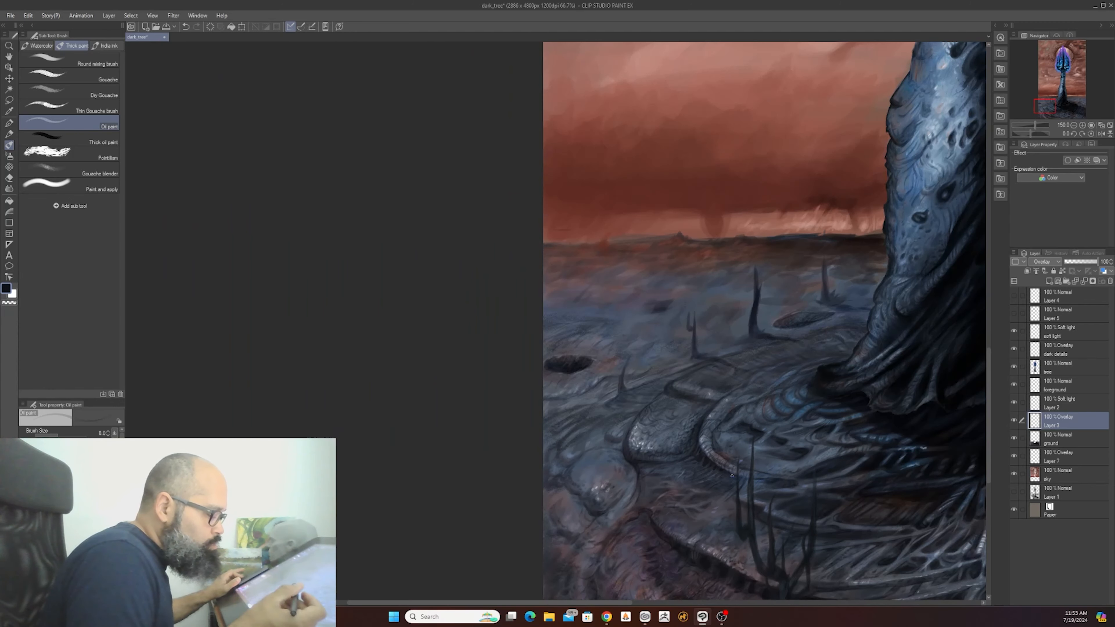
scroll(732, 476, "down", 1)
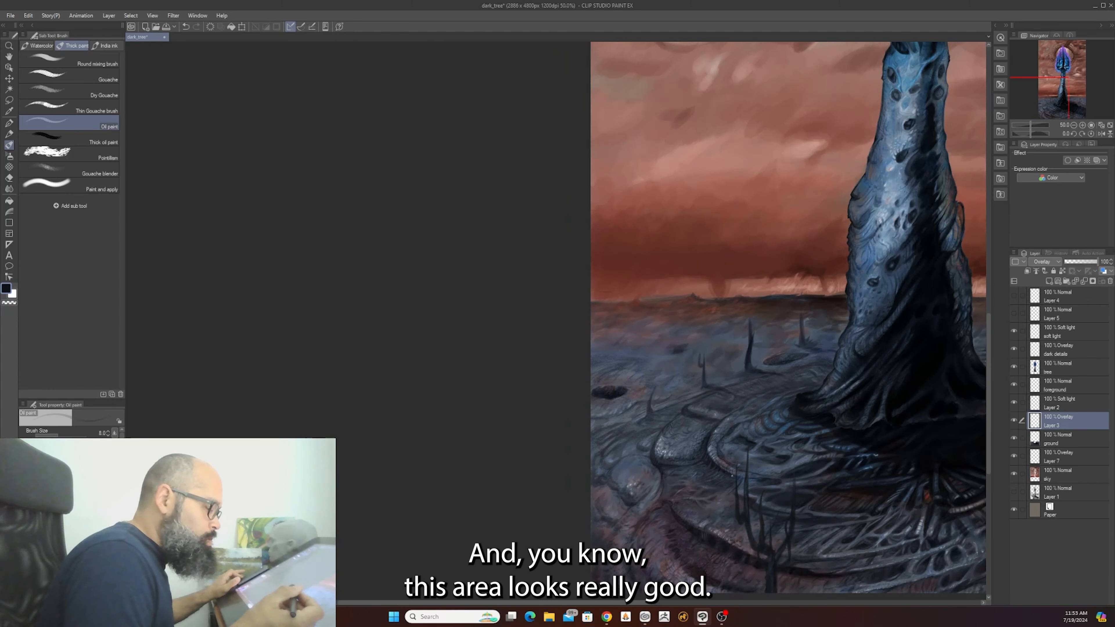
scroll(723, 450, "up", 3)
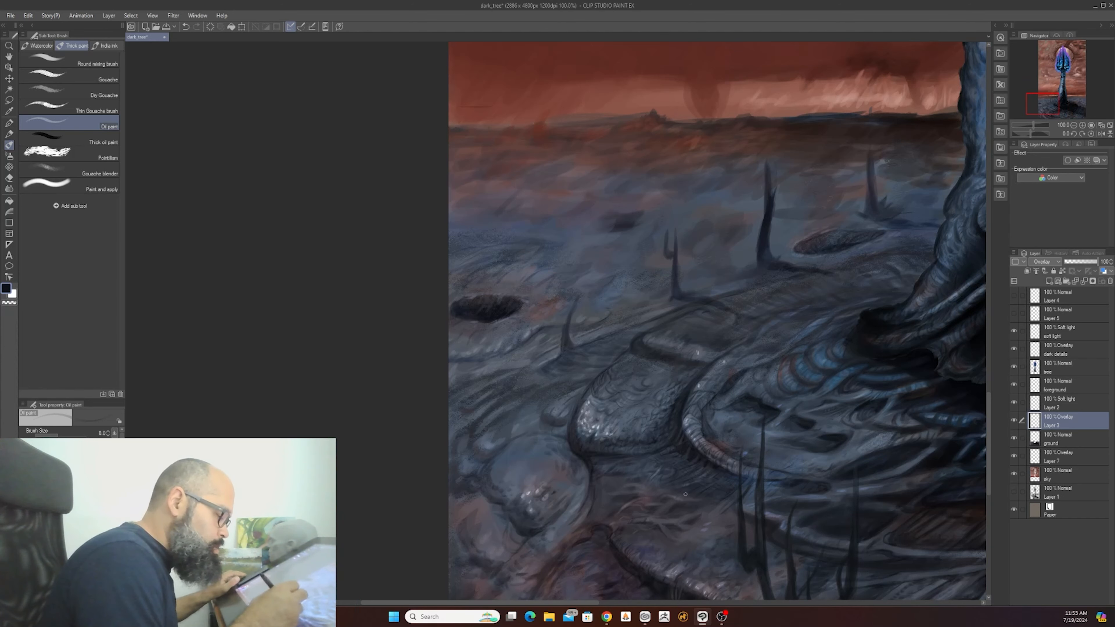
scroll(685, 494, "down", 1)
scroll(689, 490, "up", 2)
key("[")
key("[")
key("[")
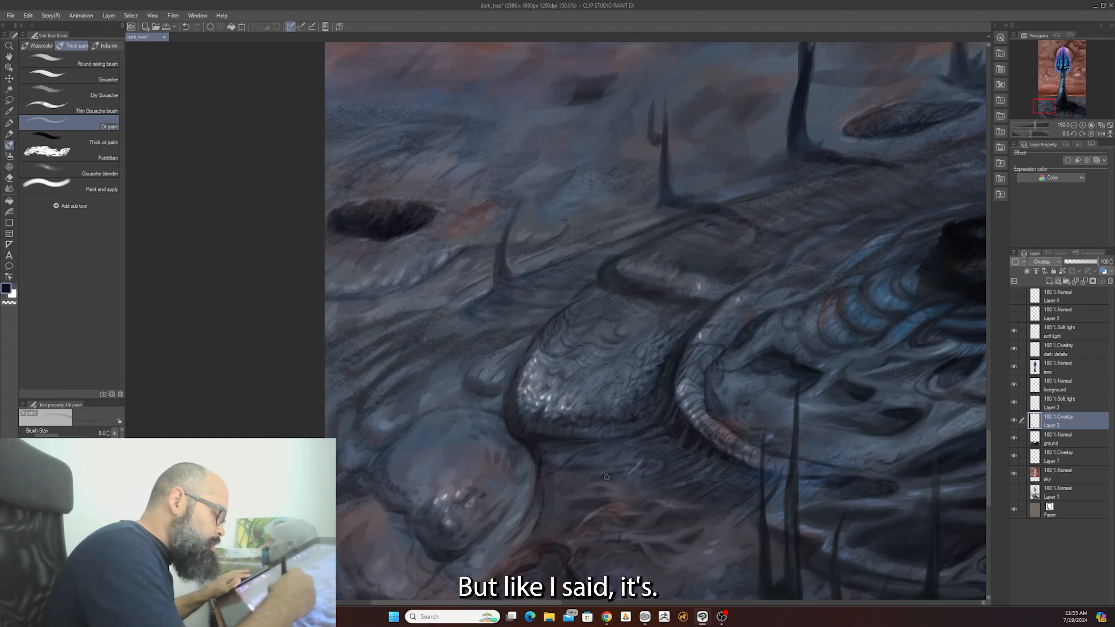
- Glaze the ground below the scaly mound at brush size 15, and return to size 8 for finer touches
key("]")
key("]")
key("]")
key("]")
key("]")
key("]")
scroll(619, 460, "down", 2)
scroll(621, 460, "down", 1)
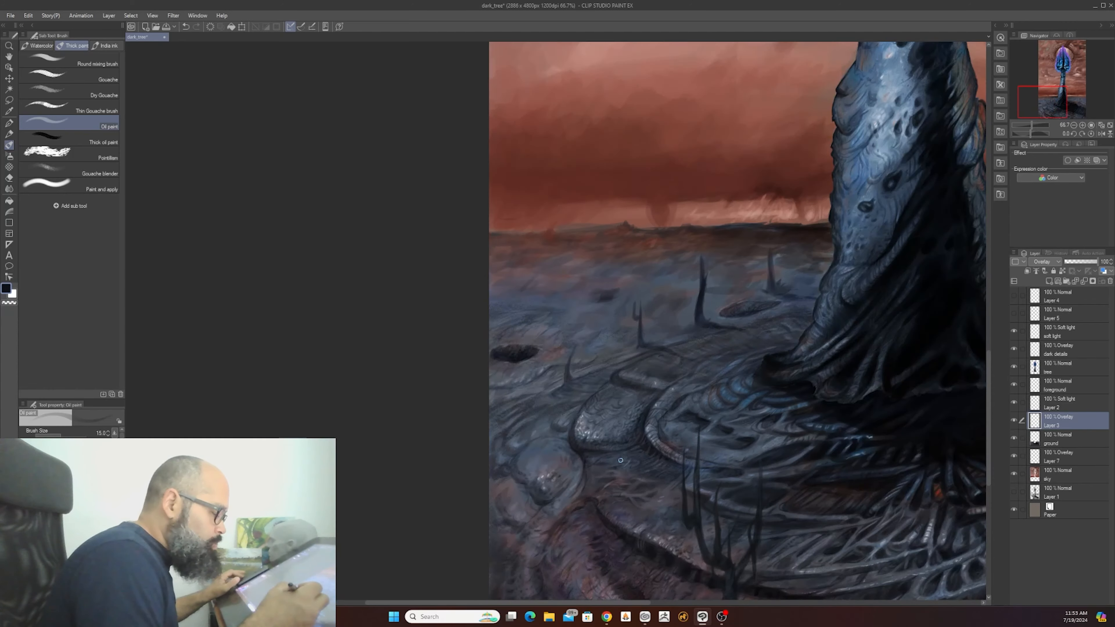
scroll(622, 465, "up", 2)
key("[")
key("[")
key("[")
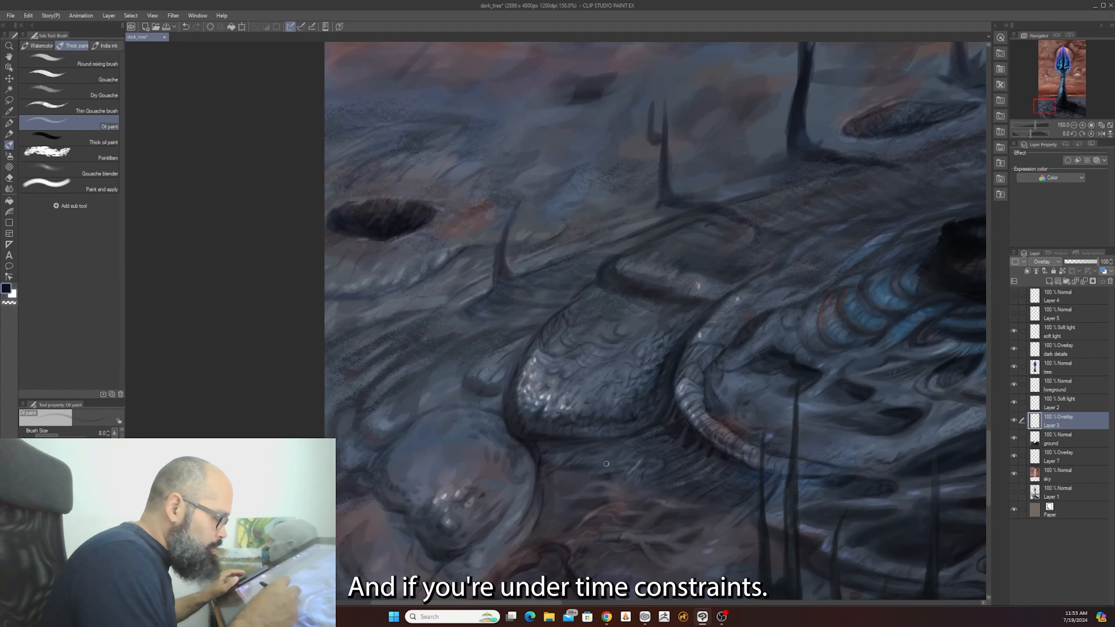
- Work small curved wrinkles into the ground just below the mound, and enlarge the brush to 15 for broader shading
scroll(611, 457, "down", 1)
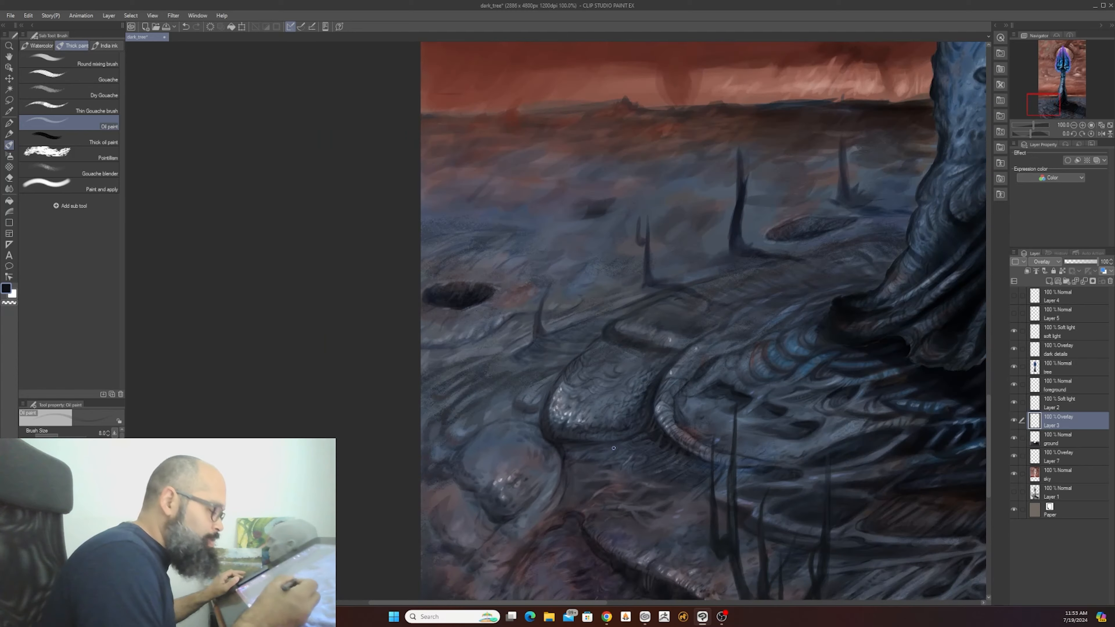
scroll(614, 448, "up", 1)
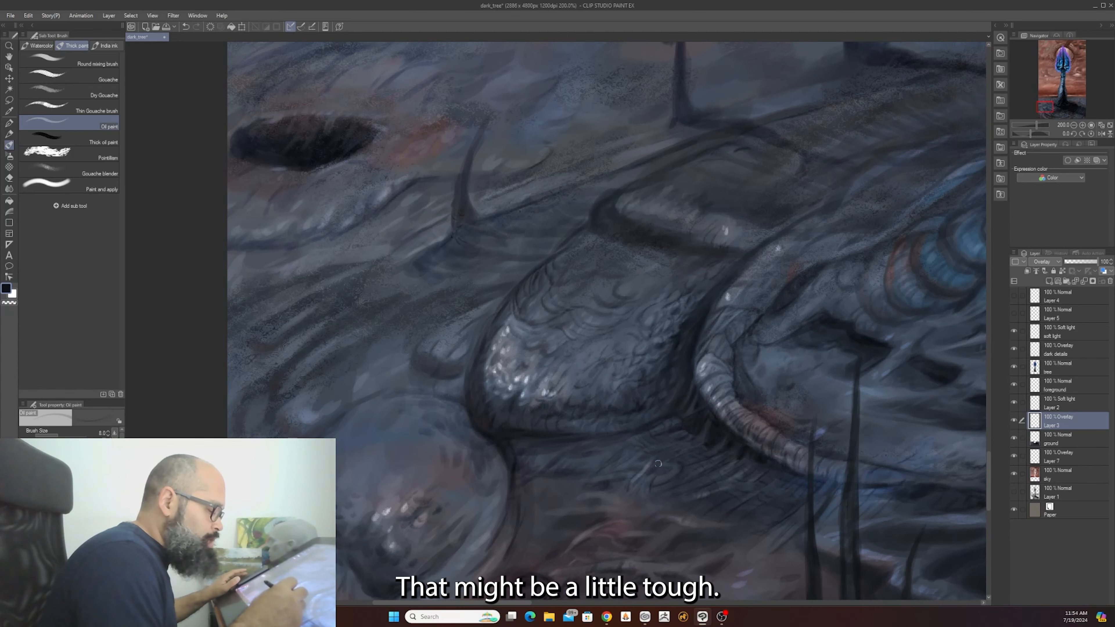
scroll(681, 446, "down", 2)
scroll(682, 445, "up", 2)
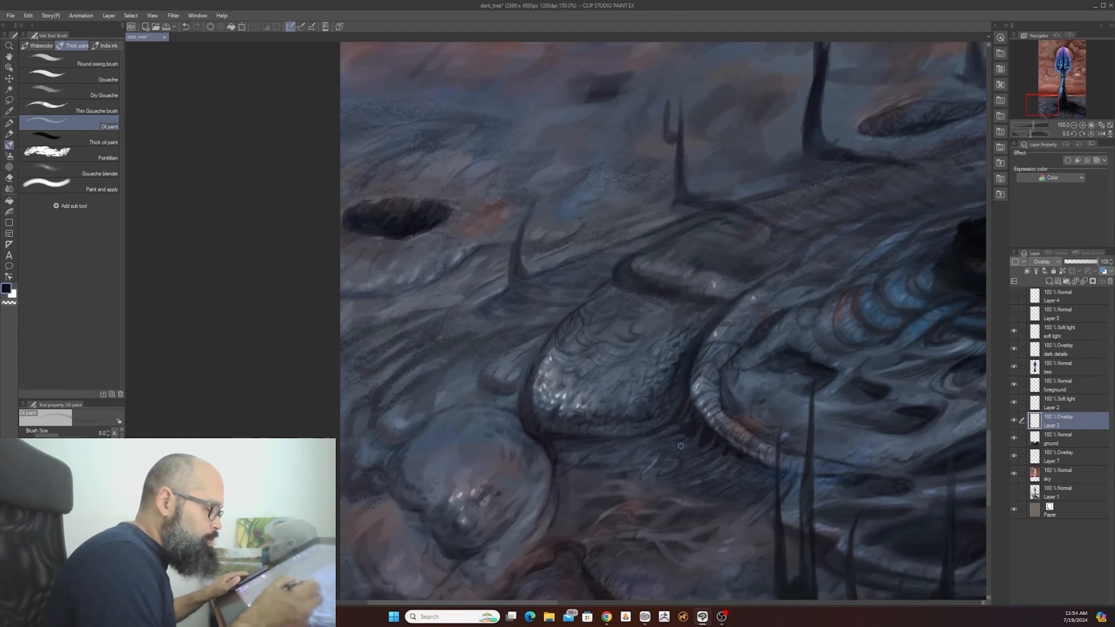
key("bracketright")
key("bracketright")
key("bracketright")
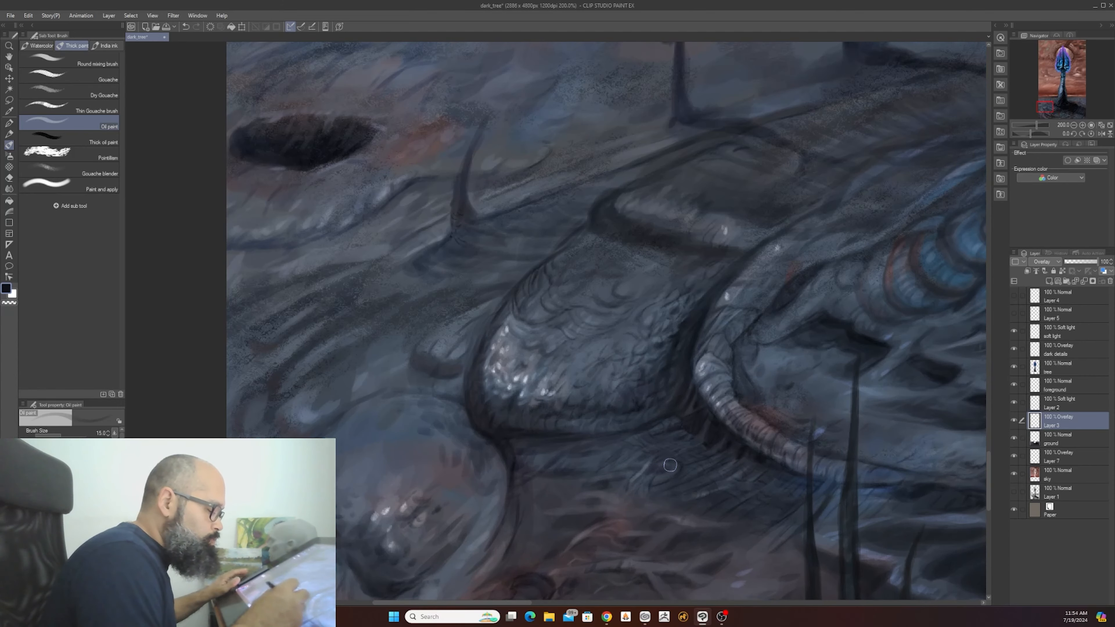
- Refine the shading beneath the mound at brush size 8, and go back to size 15 for softer glazes
key("bracketleft")
key("bracketleft")
key("bracketleft")
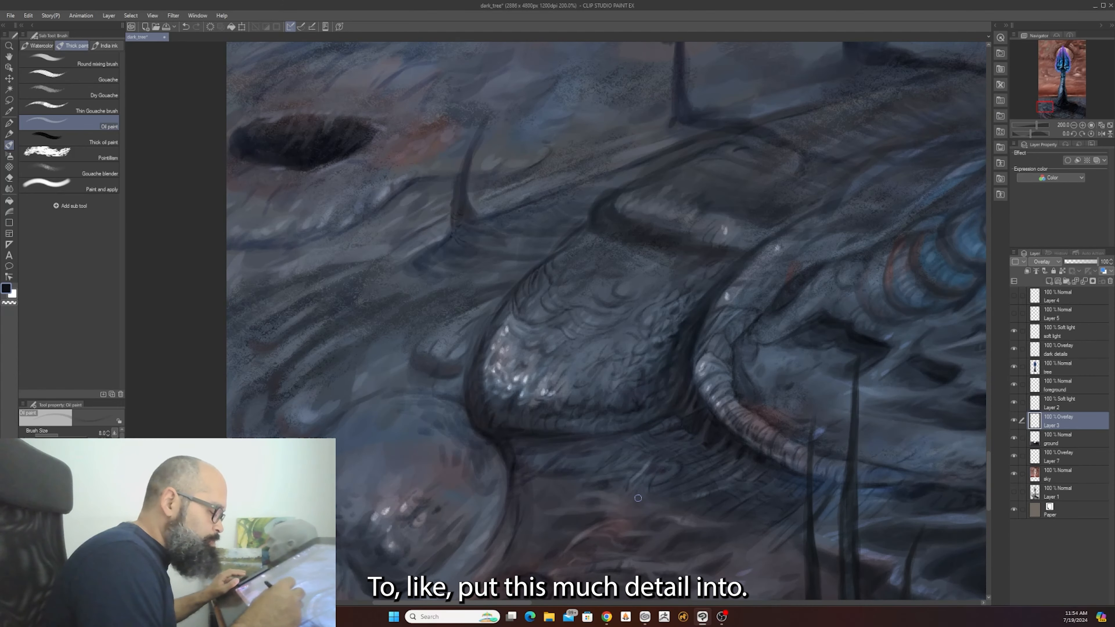
key("bracketright")
key("bracketright")
key("bracketright")
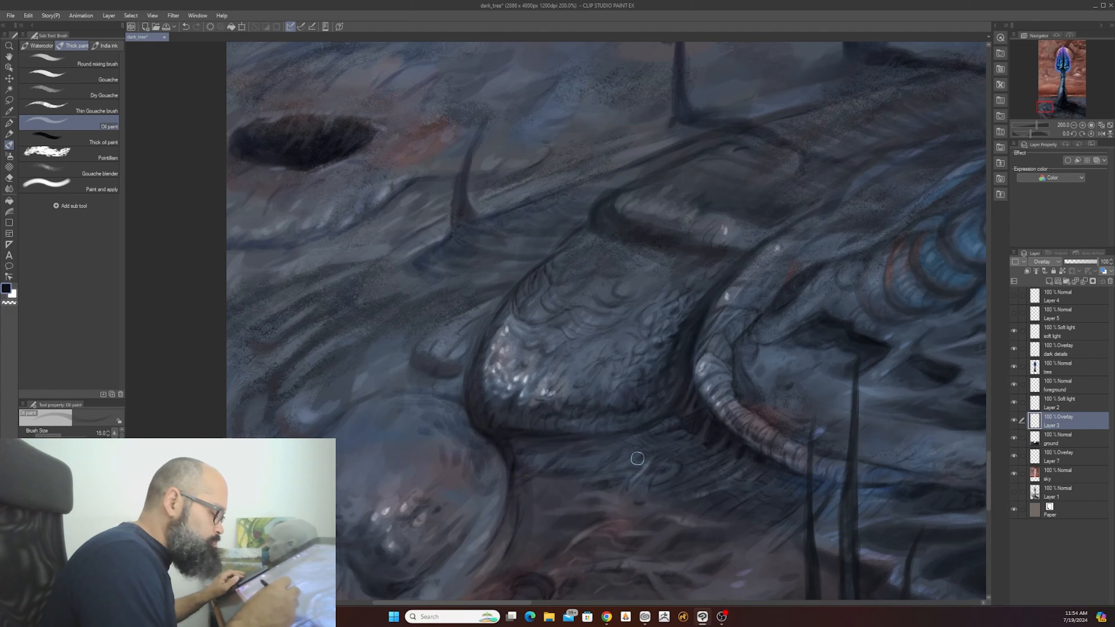
- Deepen the creases between the mound and ridge with a smaller brush, checking them against the surrounding landscape
scroll(638, 458, "down", 4)
scroll(638, 458, "up", 4)
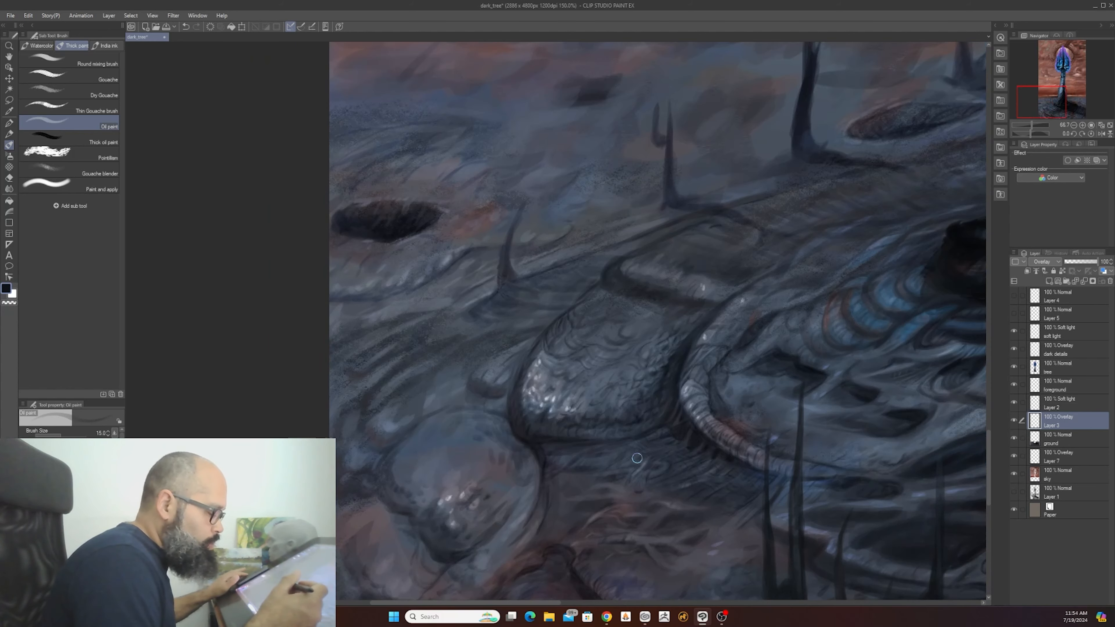
key("bracketleft")
key("bracketleft")
key("bracketleft")
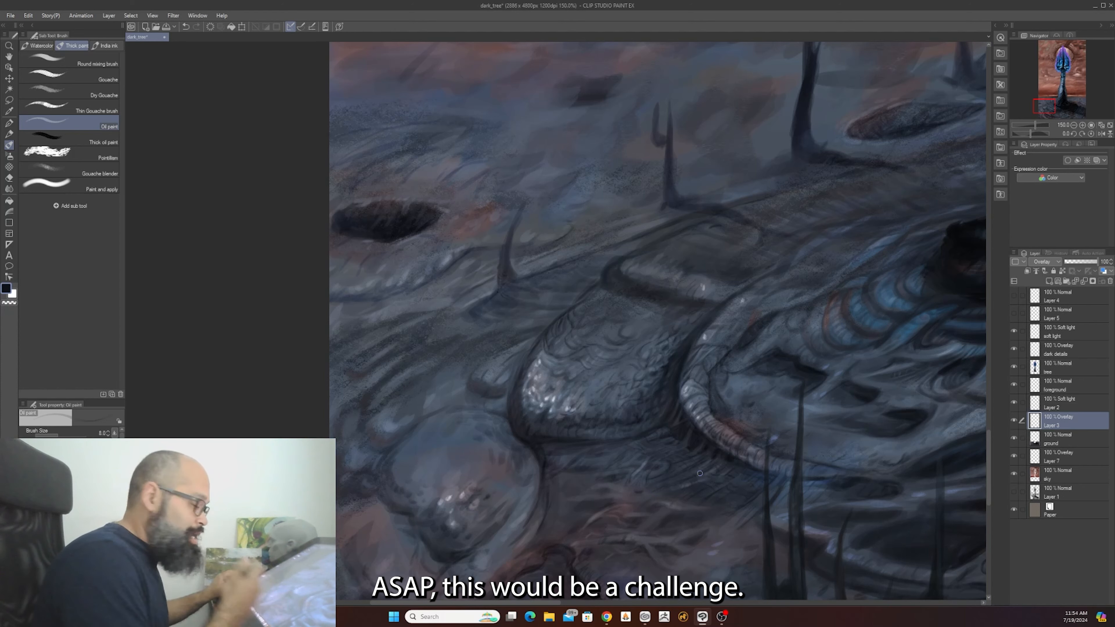
scroll(674, 443, "down", 1)
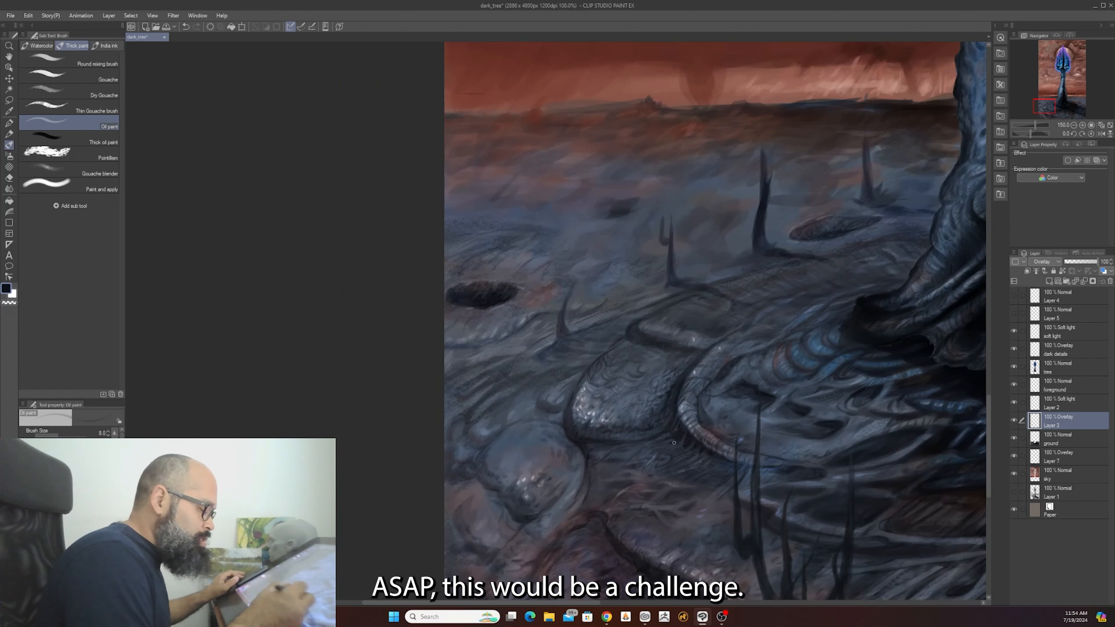
scroll(674, 443, "up", 2)
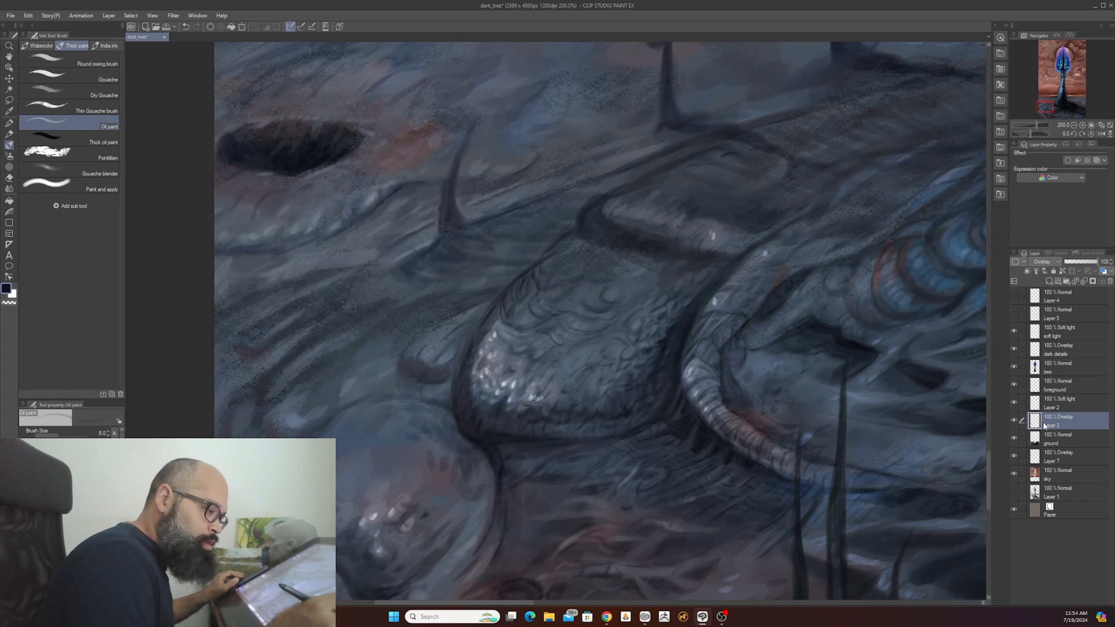
- Switch to the ground layer and paint thin, light strands on the ground below the scaly mound at brush size 5
left_click(1053, 443)
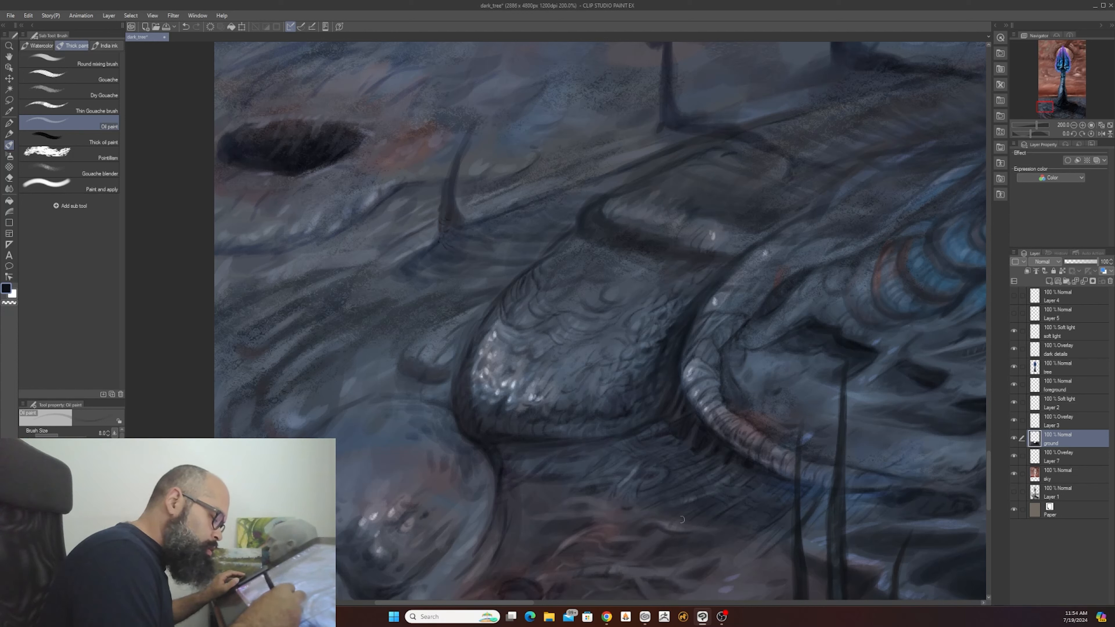
key("c")
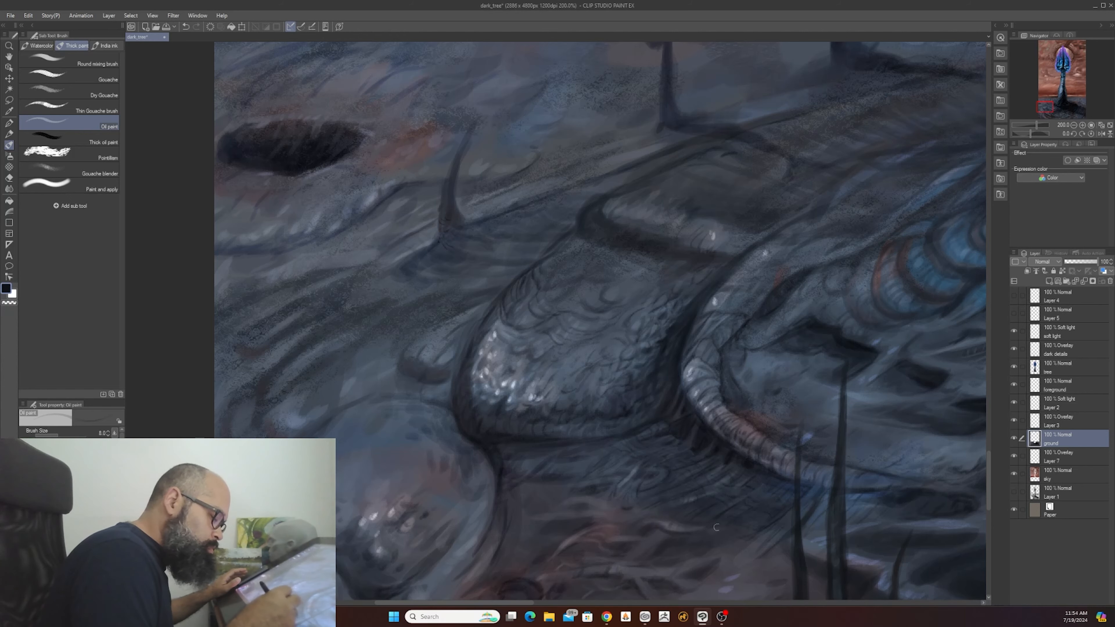
scroll(734, 525, "down", 2)
scroll(734, 526, "up", 2)
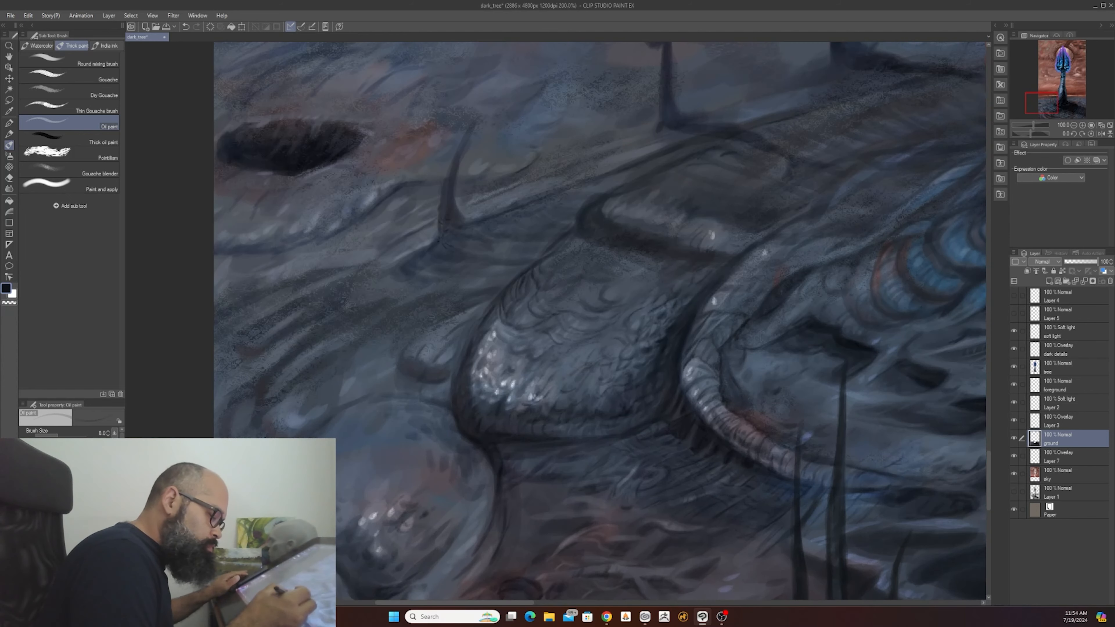
key("[")
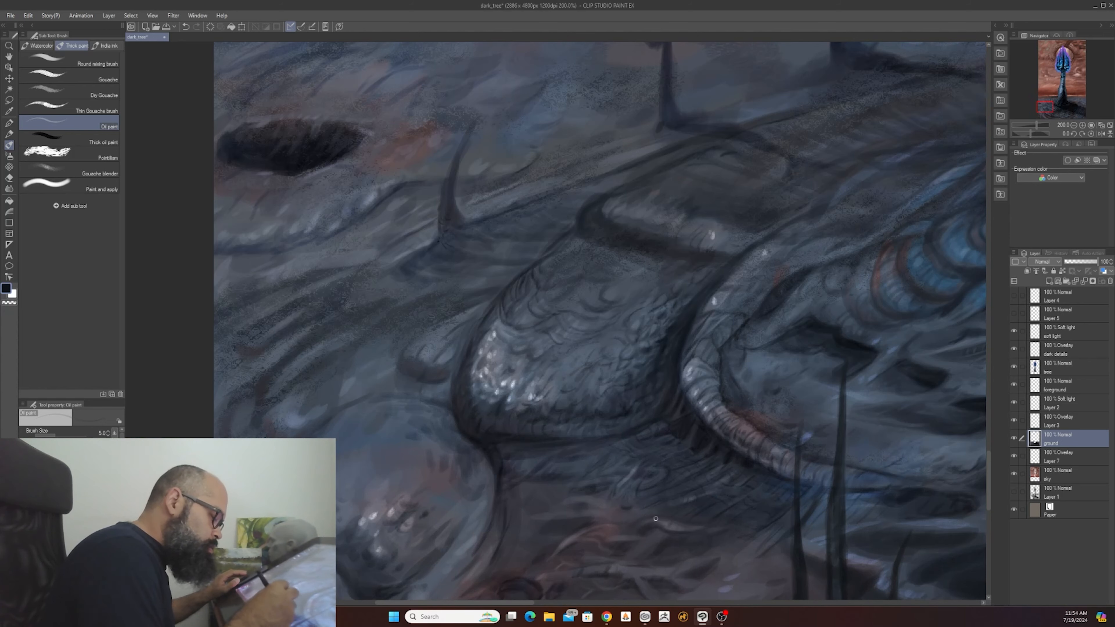
scroll(635, 525, "down", 3)
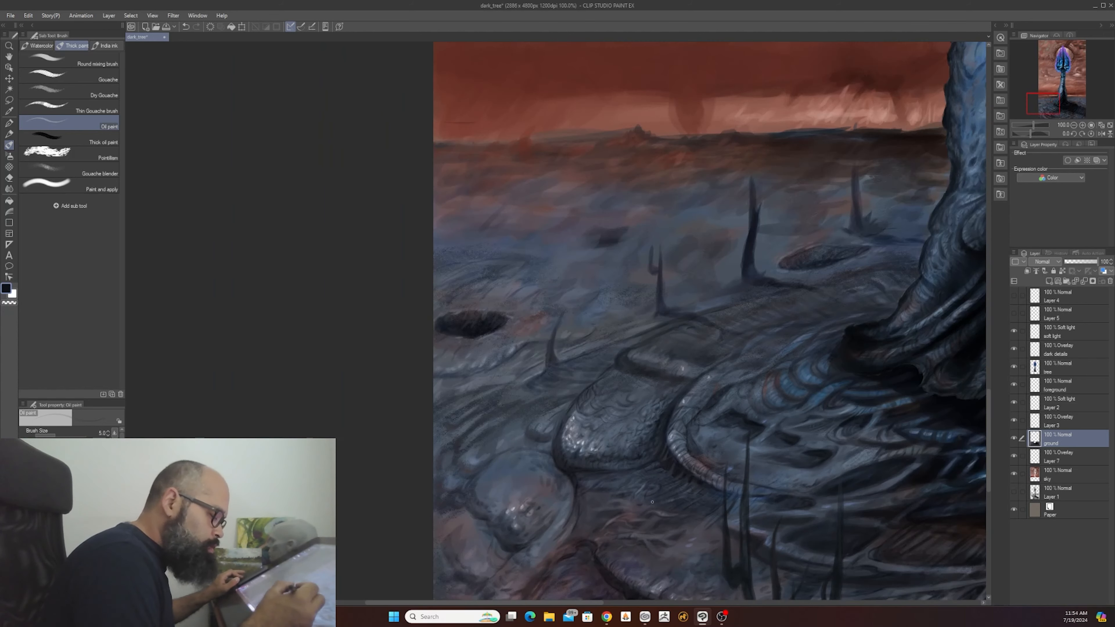
scroll(653, 502, "up", 3)
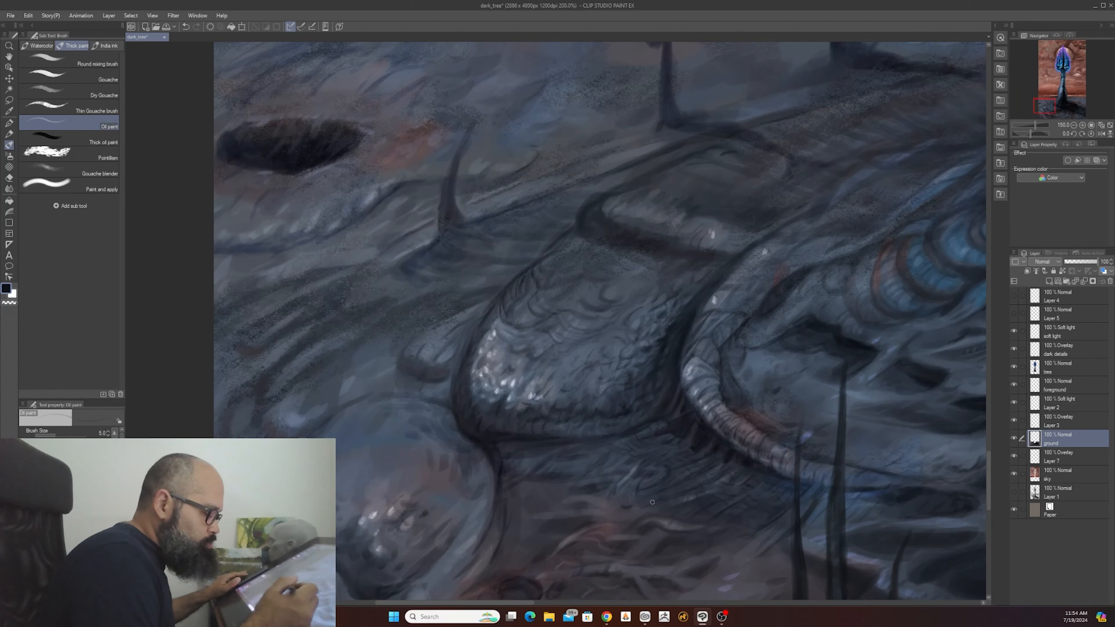
- Enlarge the brush to 15 and glaze the ground around the light strands below the mound
key("]")
key("]")
key("]")
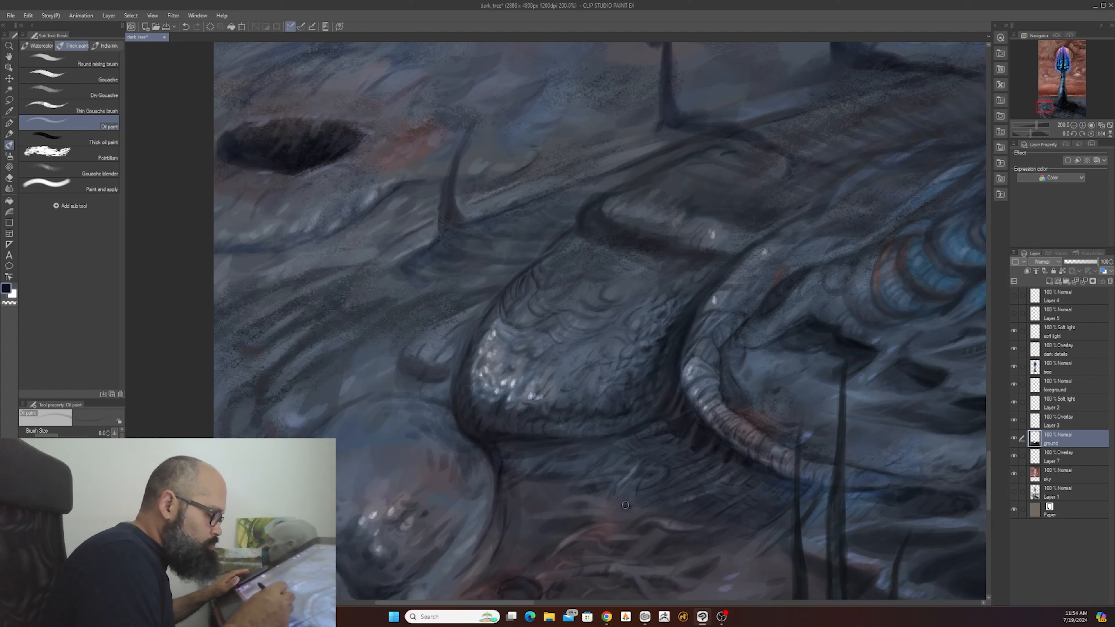
key("]")
key("]")
key("]")
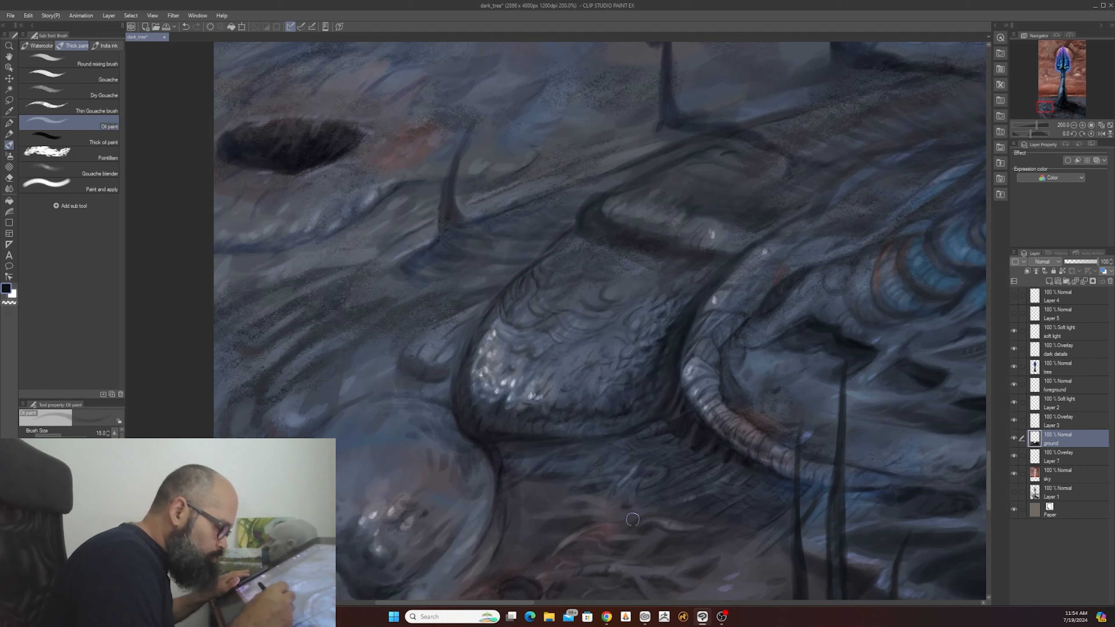
- Work branching wrinkles into the ground beneath the mound with a smaller brush, checking them against the wider landscape
key("bracketleft")
key("bracketleft")
key("bracketleft")
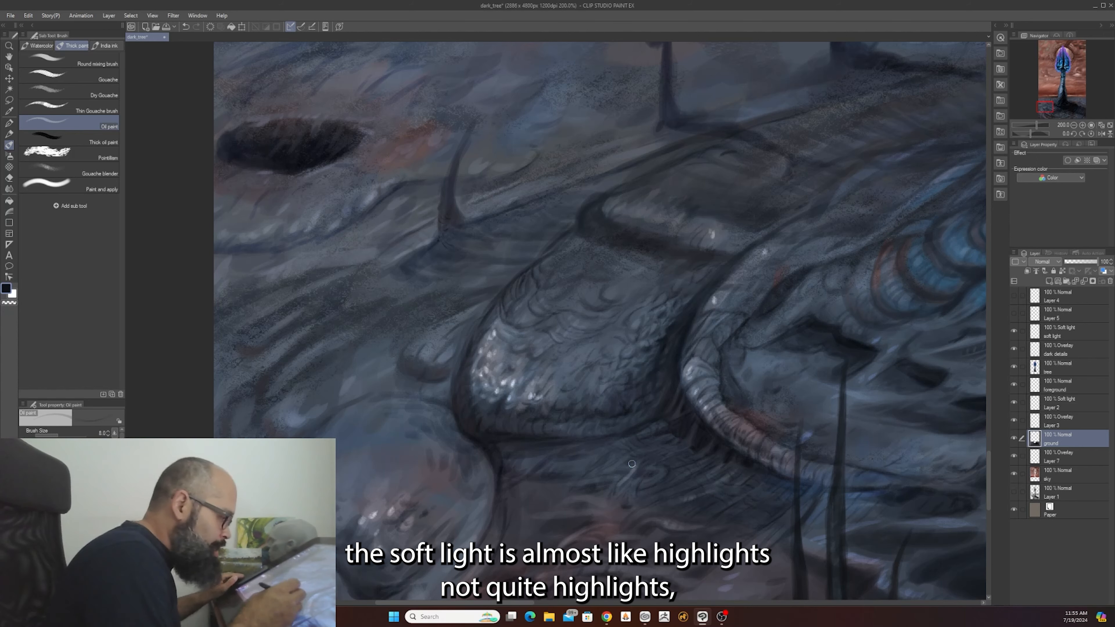
scroll(632, 464, "down", 3)
scroll(632, 464, "up", 3)
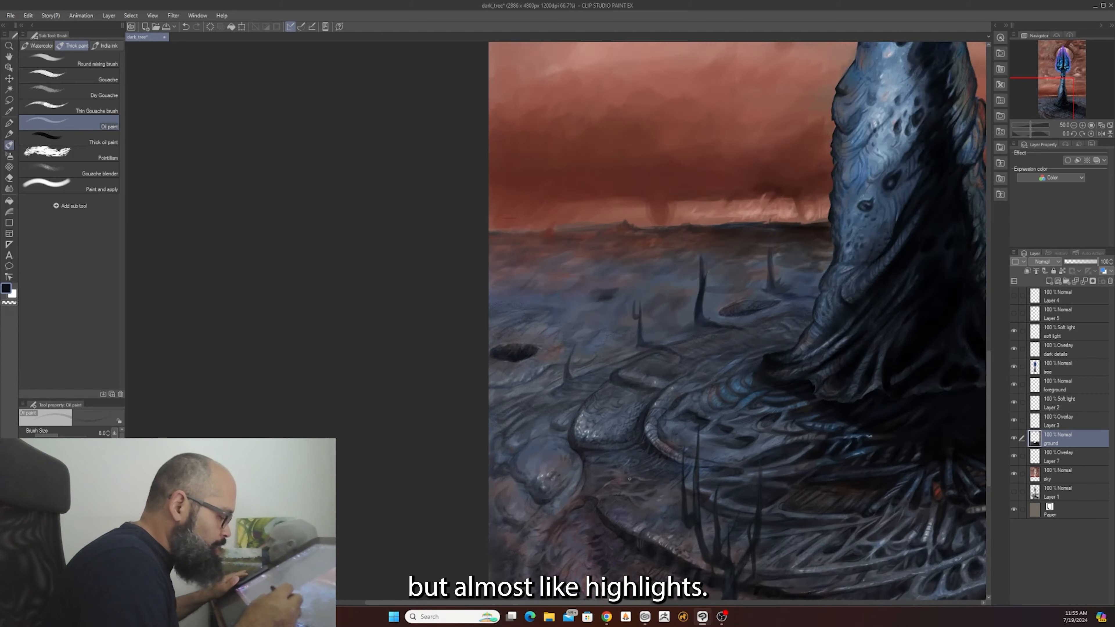
scroll(607, 445, "up", 1)
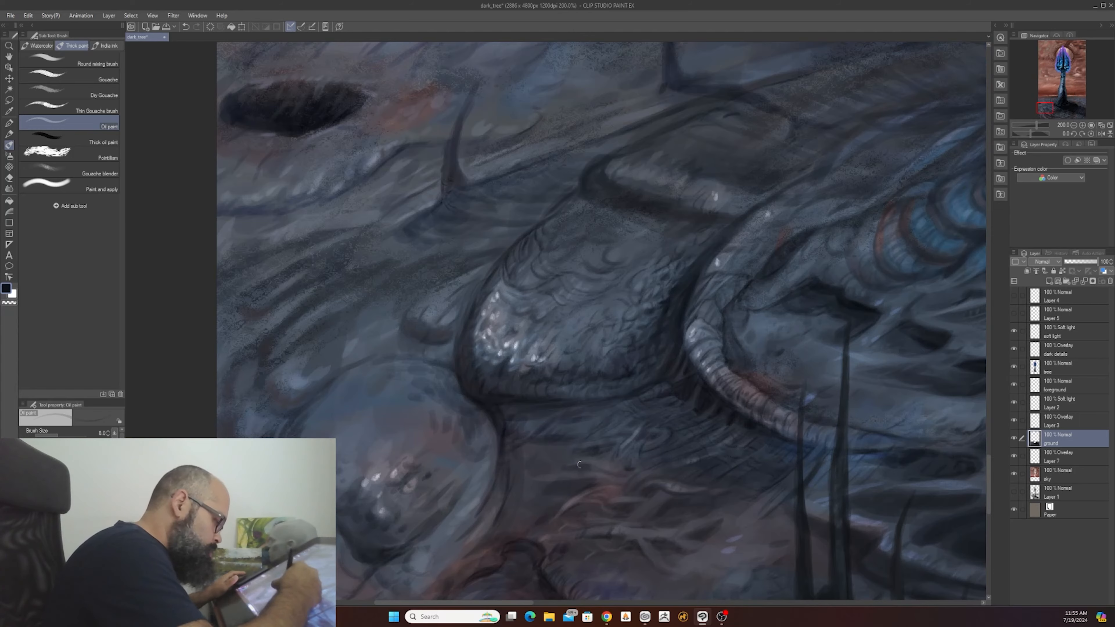
- Refine the root-like strands between the scaly mound and the foreground ridge, reducing the brush to size 5 for finer lines
scroll(589, 460, "down", 2)
scroll(588, 459, "down", 1)
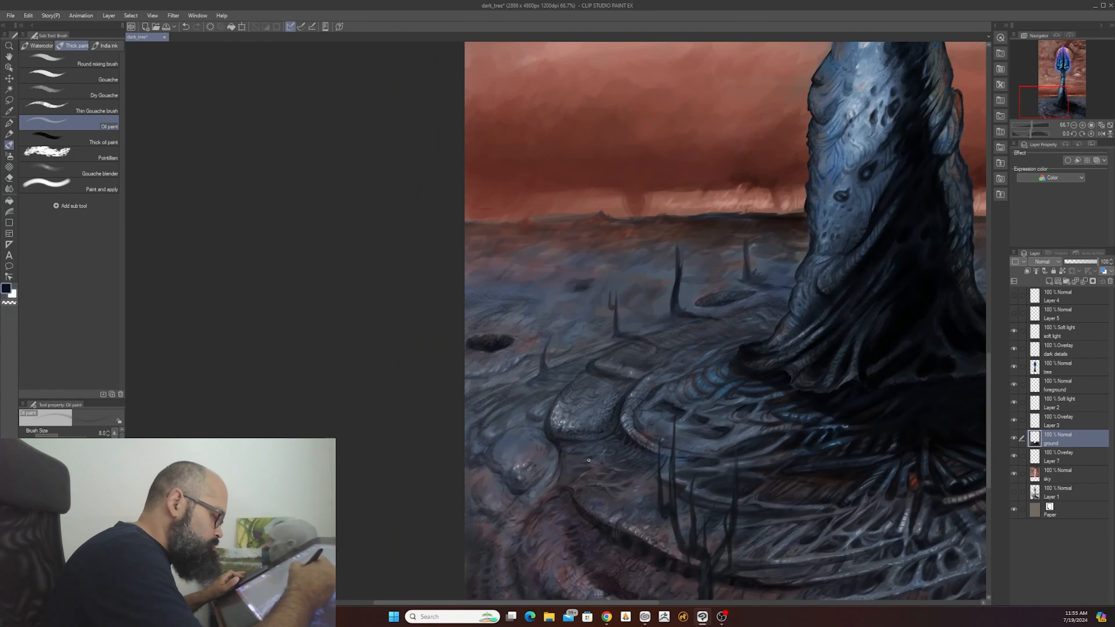
scroll(600, 462, "up", 3)
key("bracketleft")
key("bracketleft")
key("bracketleft")
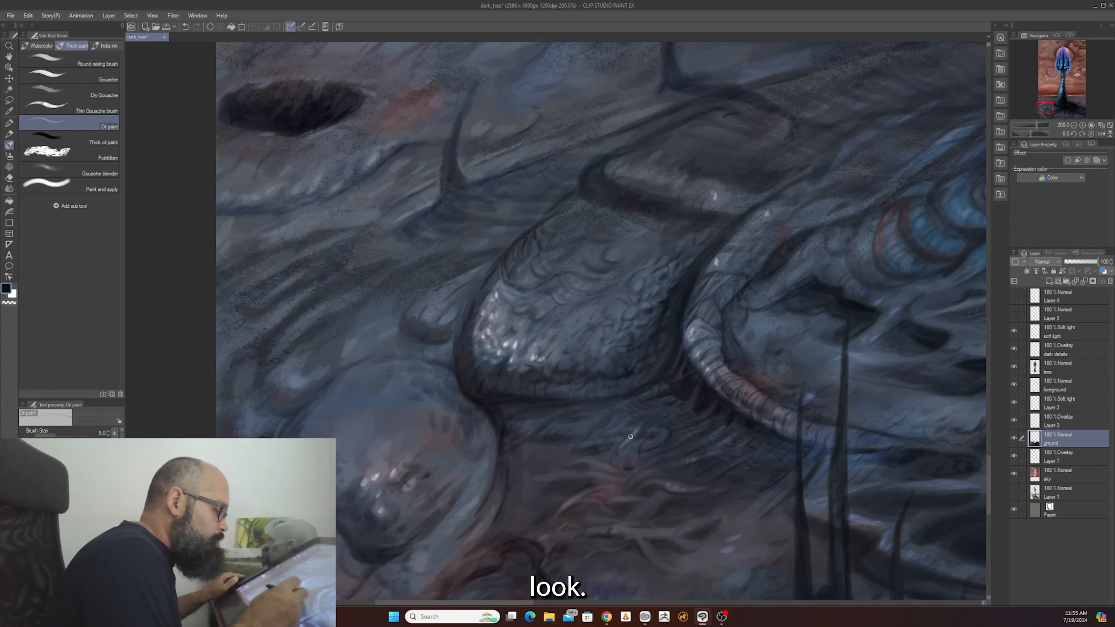
- Add fine light and dark strokes to the strands below the mound, comparing them with the surrounding ground
scroll(642, 418, "down", 2)
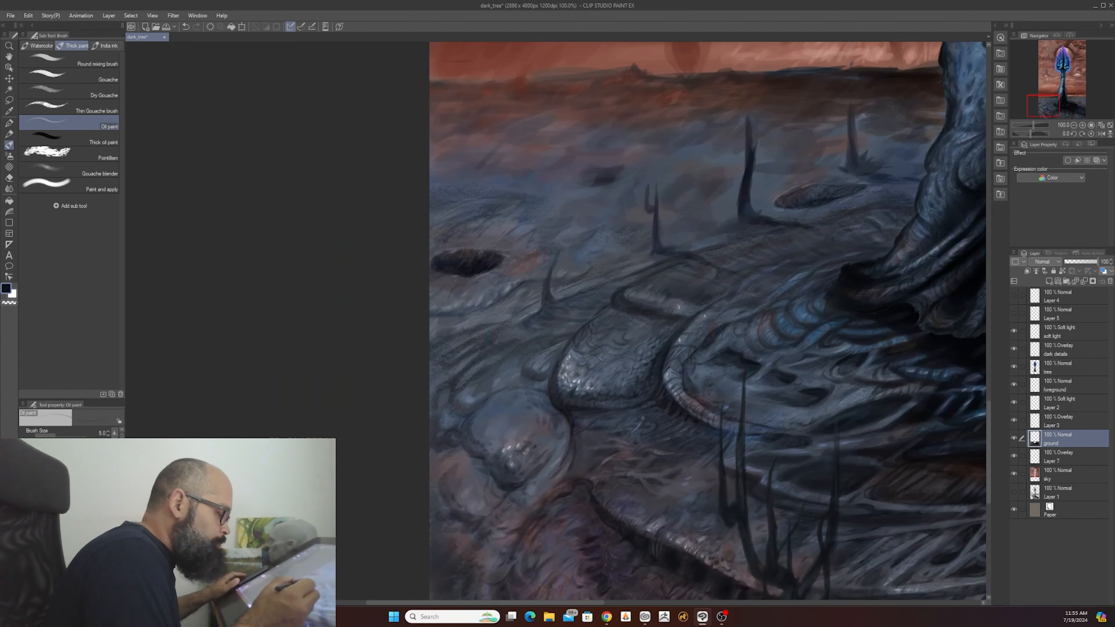
scroll(642, 418, "up", 2)
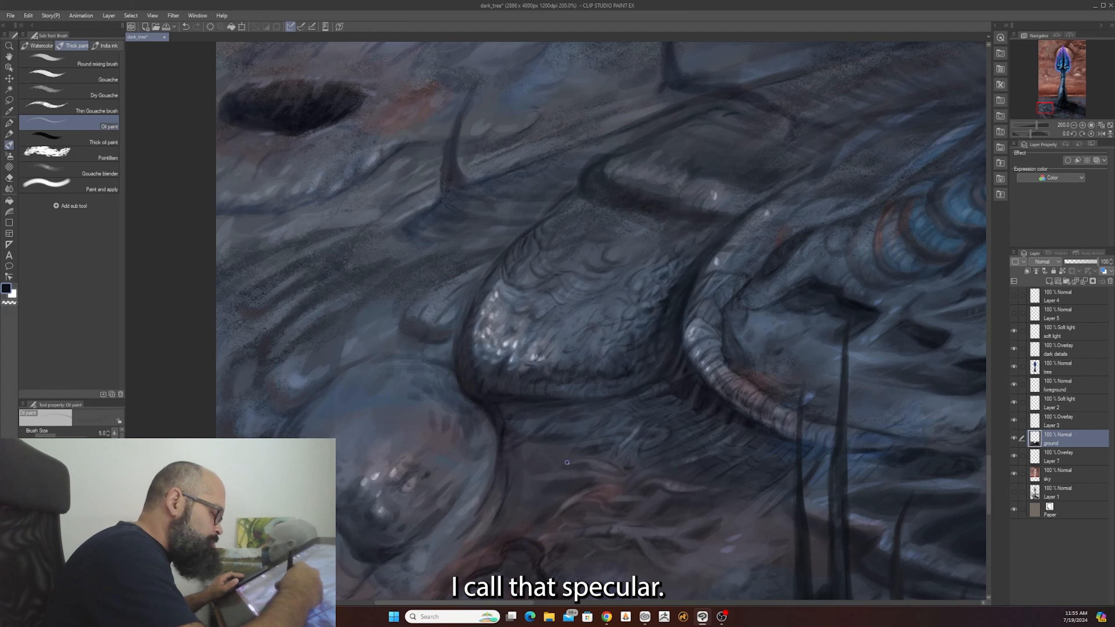
scroll(599, 460, "down", 2)
scroll(599, 461, "up", 2)
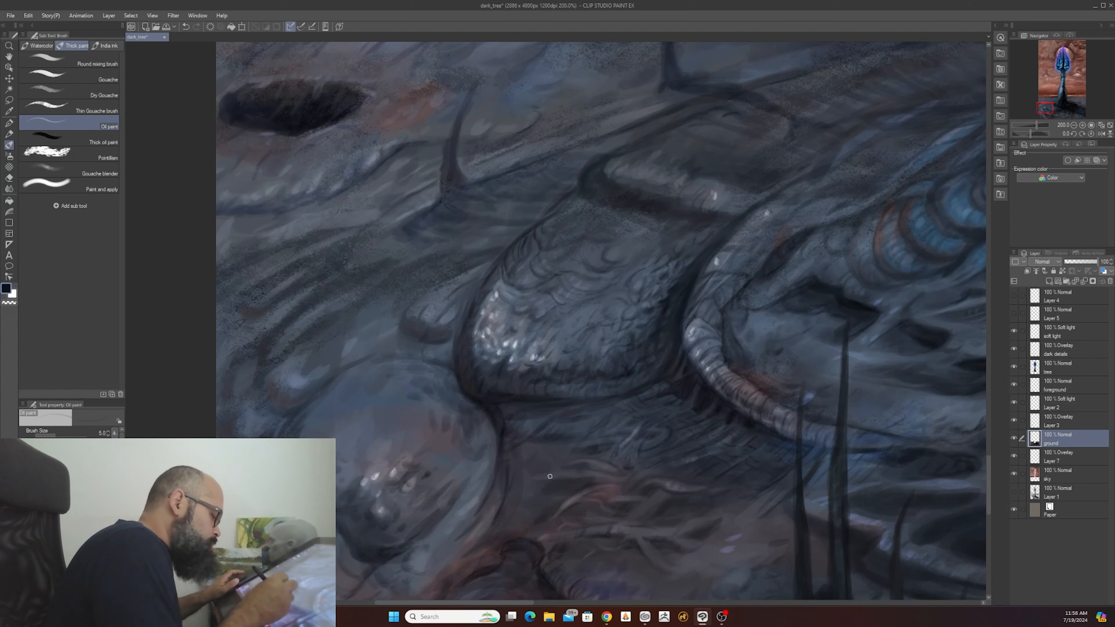
scroll(539, 470, "down", 3)
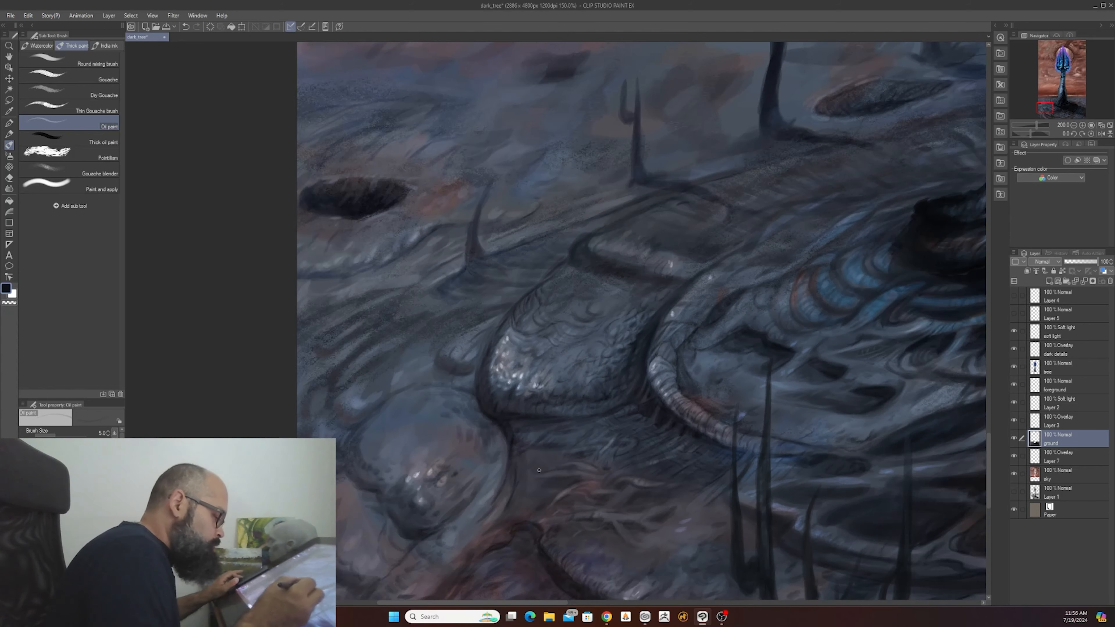
scroll(539, 470, "up", 3)
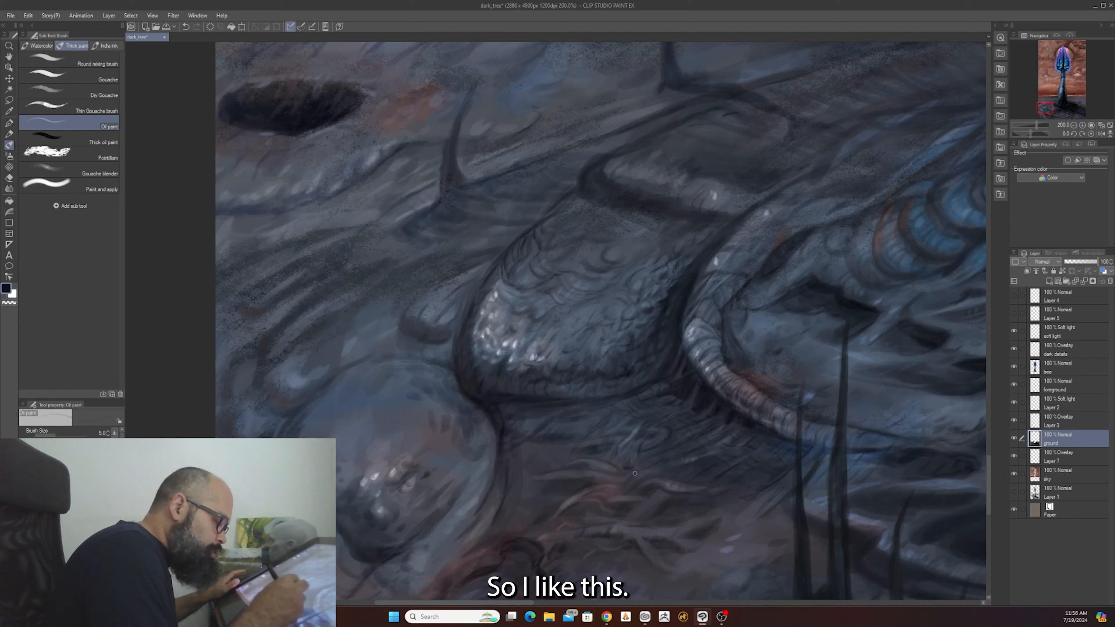
- Trim a strand below the mound with transparent colour, and return to the painting colour to refine the neighbouring wrinkles
key("c")
left_click_drag(632, 488, 634, 485)
key("c")
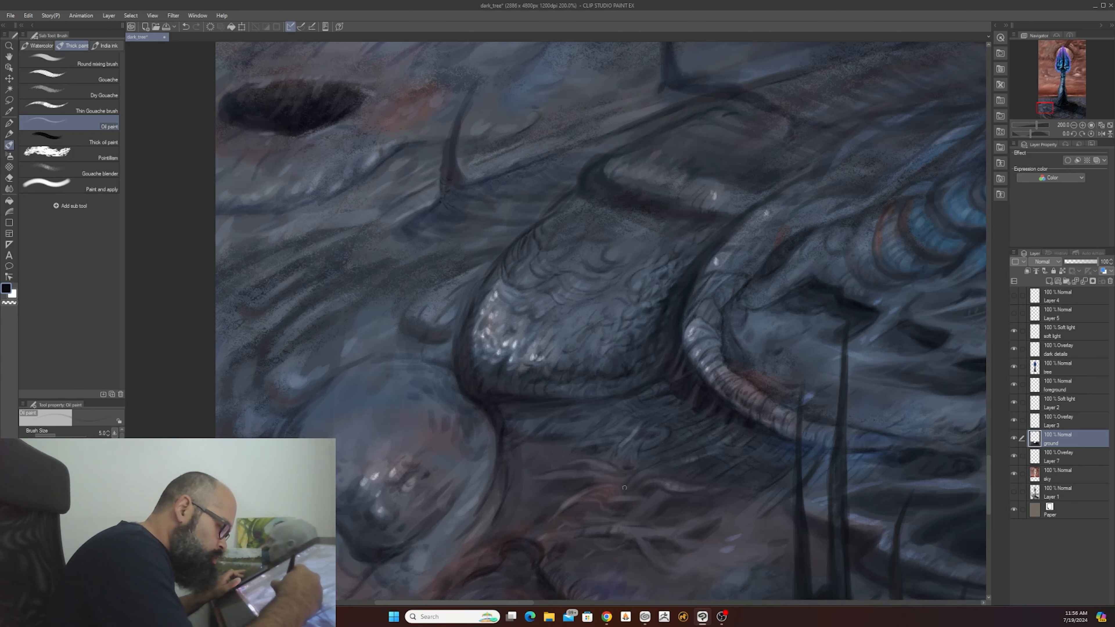
scroll(619, 486, "down", 1)
scroll(620, 485, "down", 3)
scroll(614, 496, "up", 4)
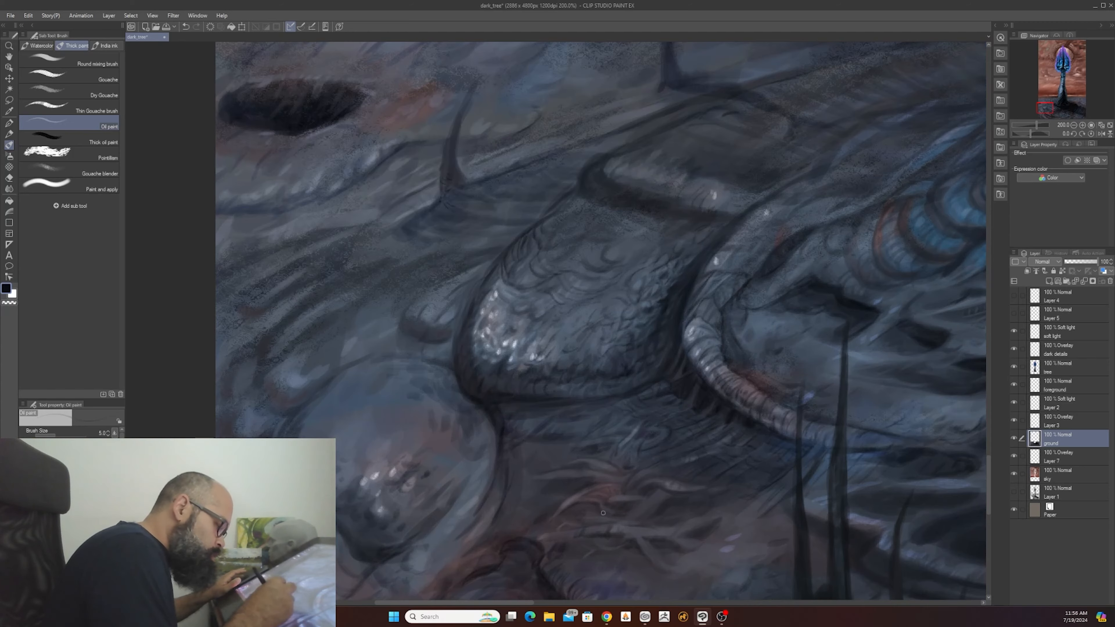
- Examine the whole painting from the glowing crown to the ground, and inspect the scaly mound and curved ridge up close
scroll(603, 512, "down", 5)
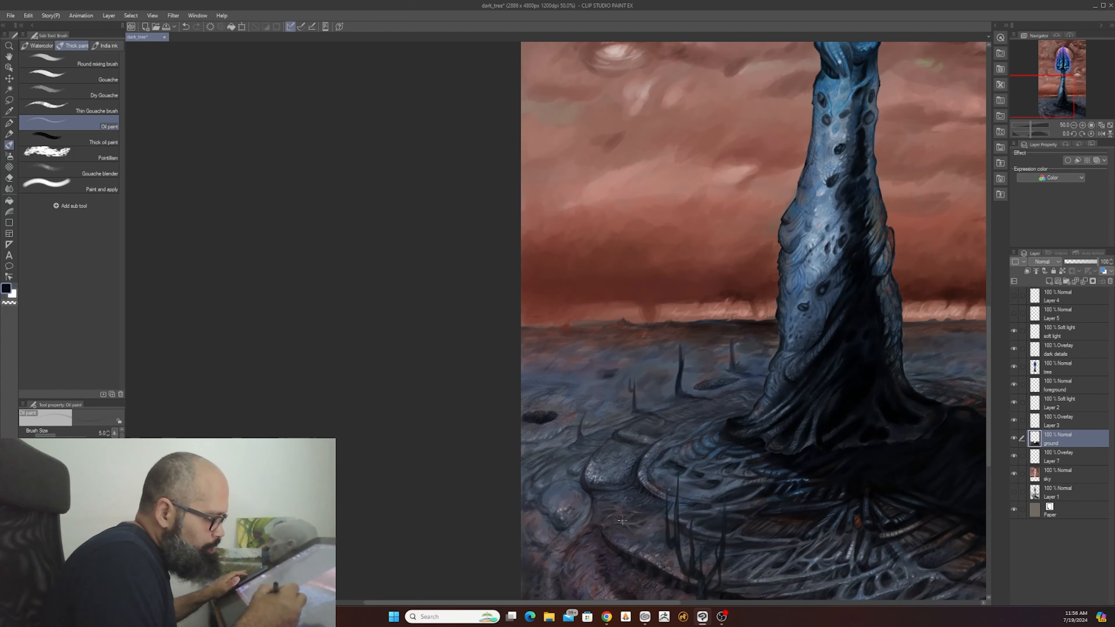
scroll(623, 521, "down", 1)
left_click_drag(779, 507, 665, 476)
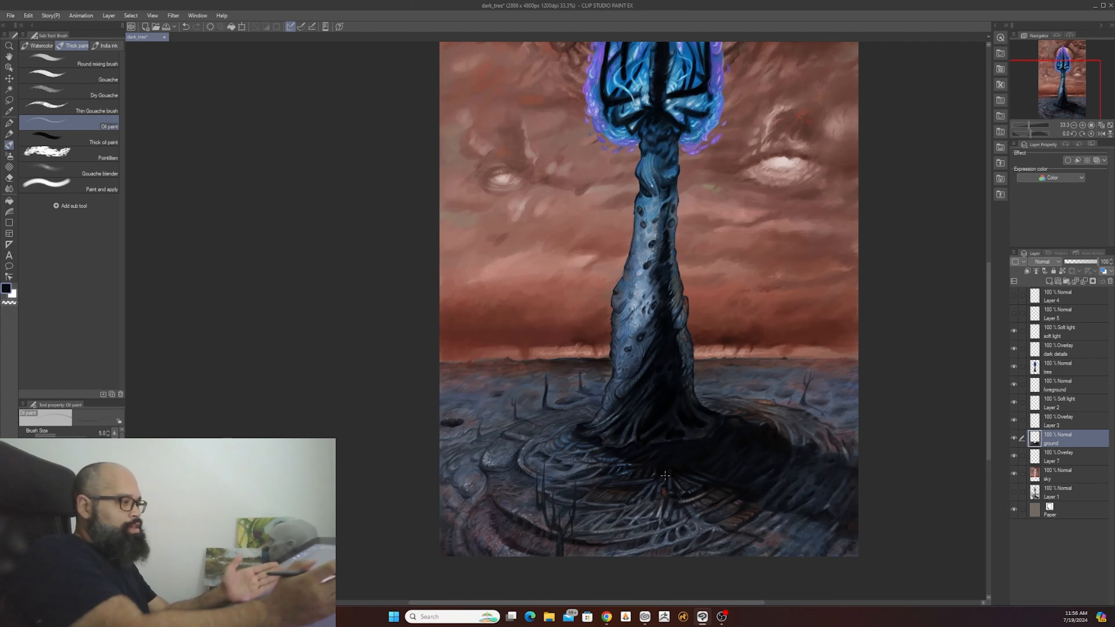
mouse_move(896, 393)
left_mouse_down()
mouse_move(836, 546)
mouse_move(874, 297)
mouse_move(861, 341)
left_mouse_up()
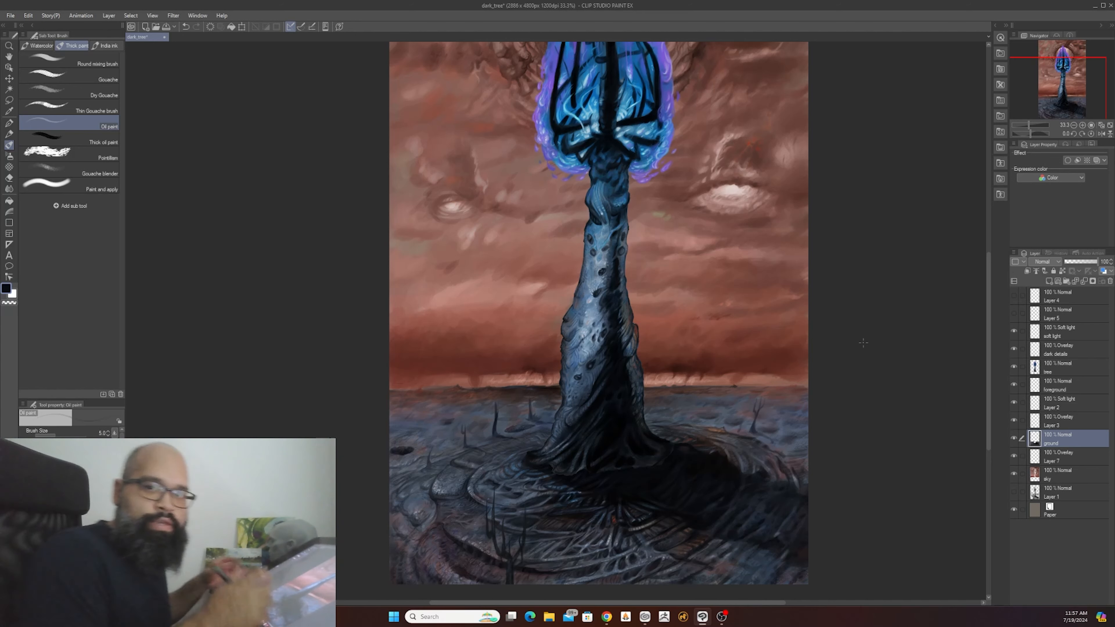
left_click_drag(762, 573, 935, 499)
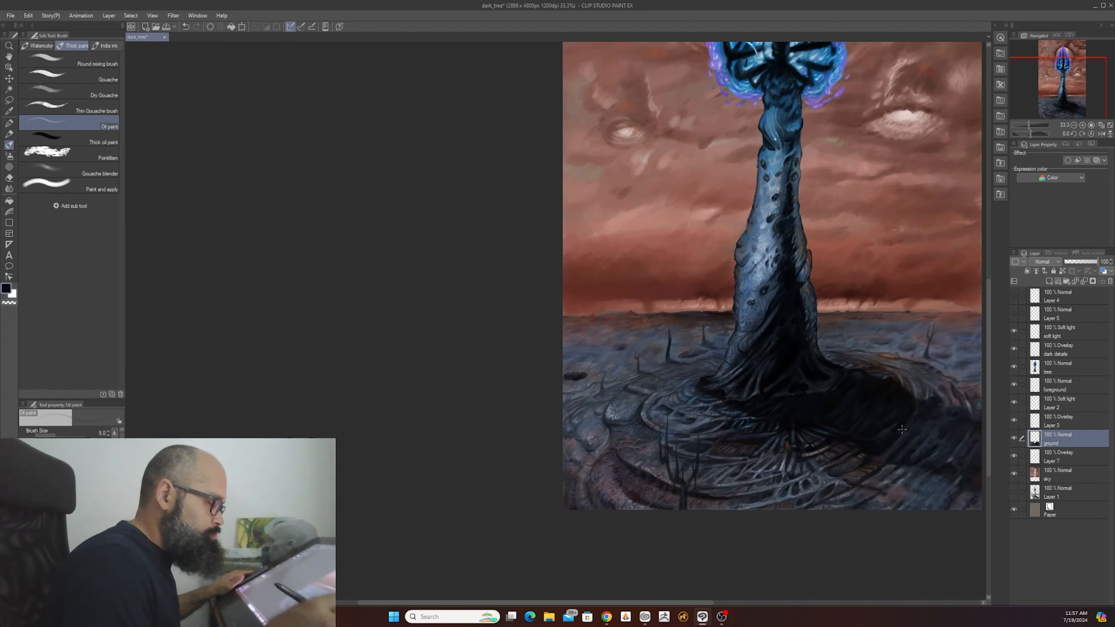
scroll(662, 404, "up", 8)
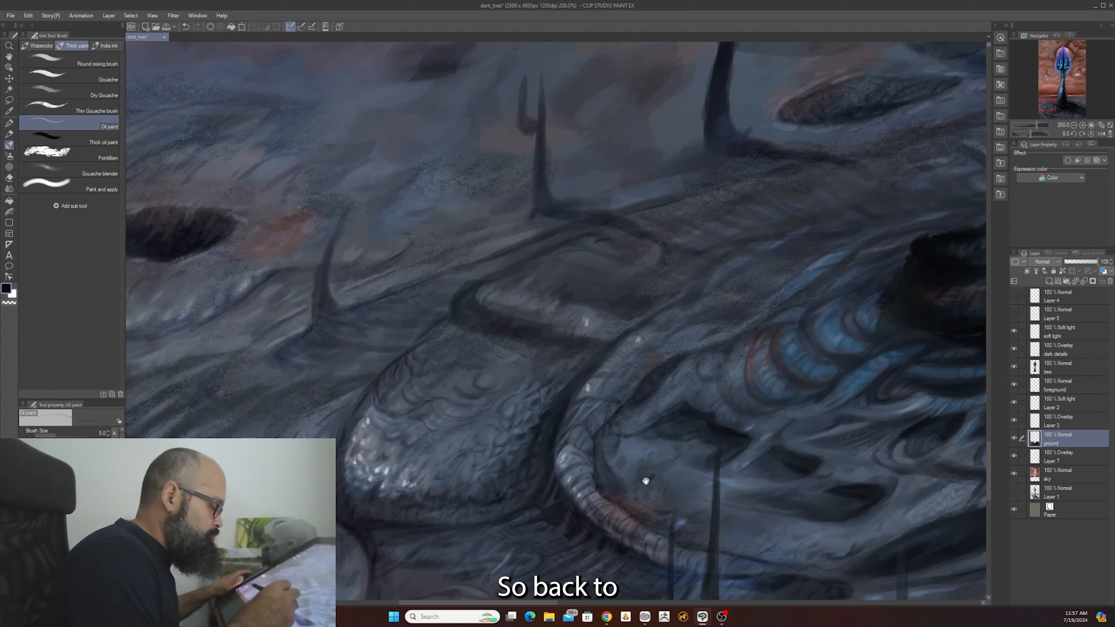
mouse_move(645, 481)
left_mouse_down()
mouse_move(711, 444)
mouse_move(670, 496)
left_mouse_up()
scroll(720, 459, "up", 2)
scroll(725, 455, "down", 2)
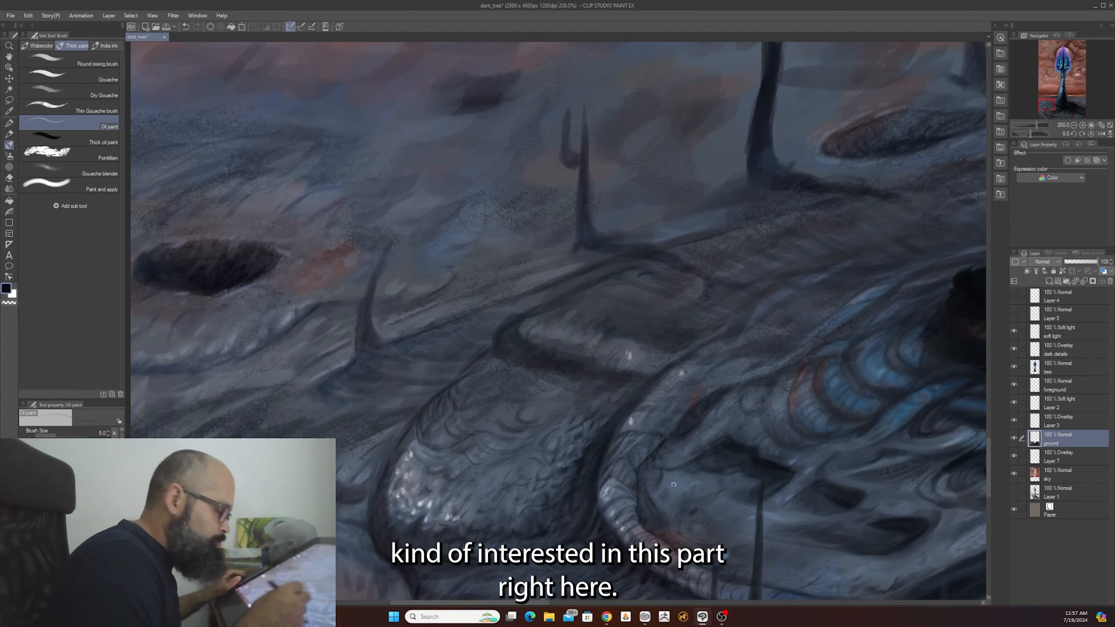